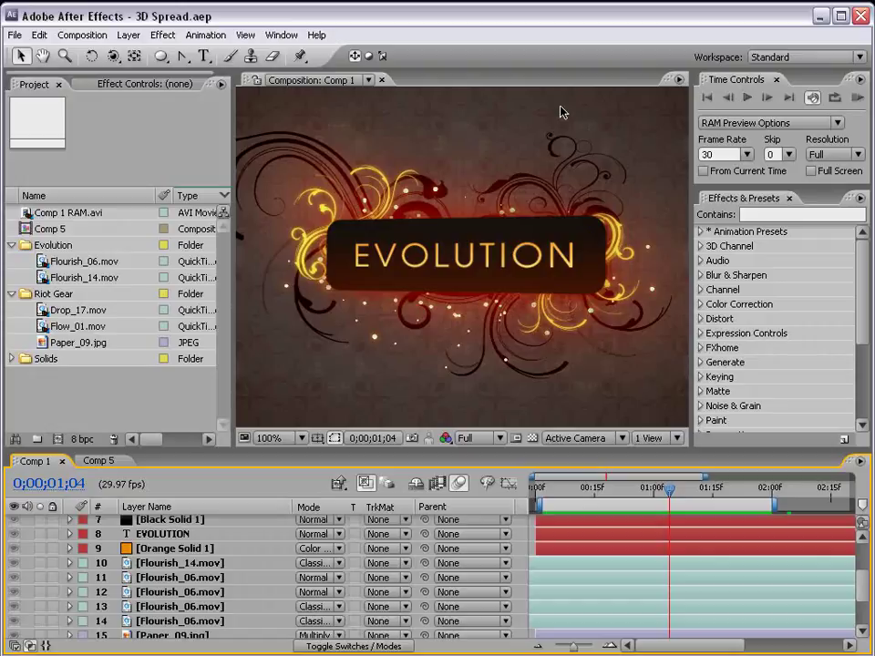
- Preview the EVOLUTION title, then browse the Video Copilot Evolution product page in Firefox
{"action": "left_click", "coordinate": [132, 396]}
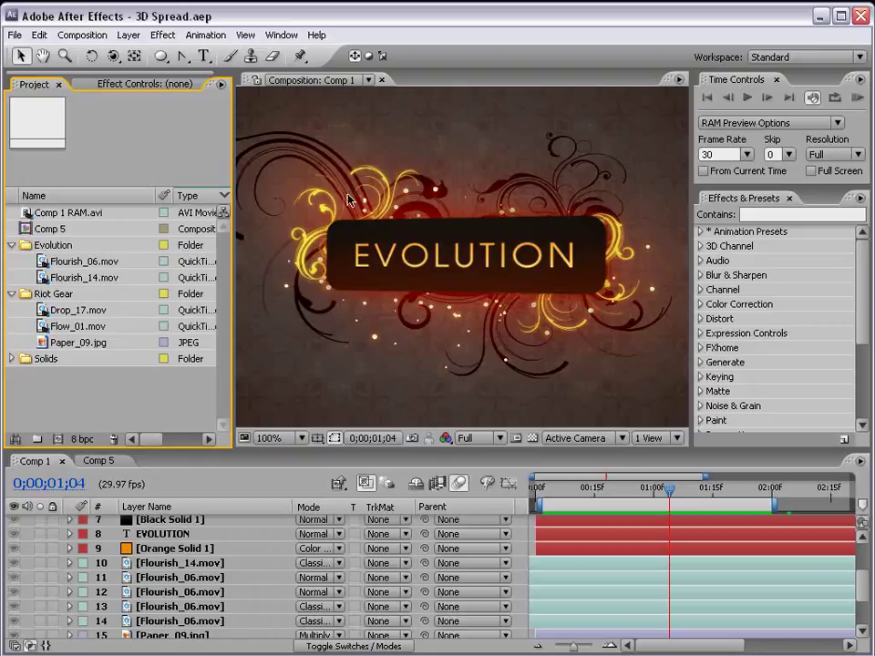
{"action": "mouse_move", "coordinate": [664, 493]}
{"action": "left_mouse_down"}
{"action": "mouse_move", "coordinate": [713, 495]}
{"action": "mouse_move", "coordinate": [680, 506]}
{"action": "left_mouse_up"}
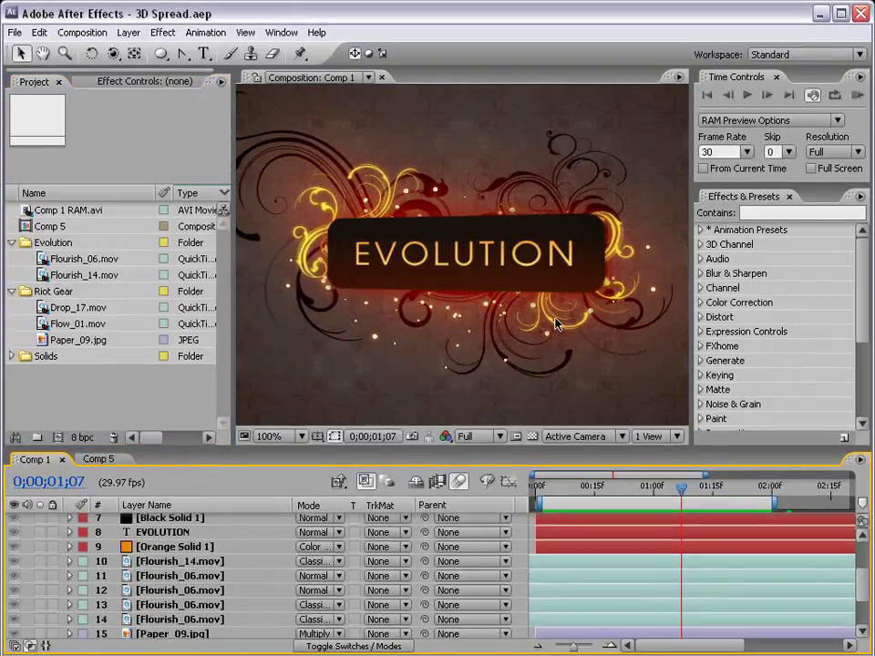
{"action": "key", "text": "alt+Tab"}
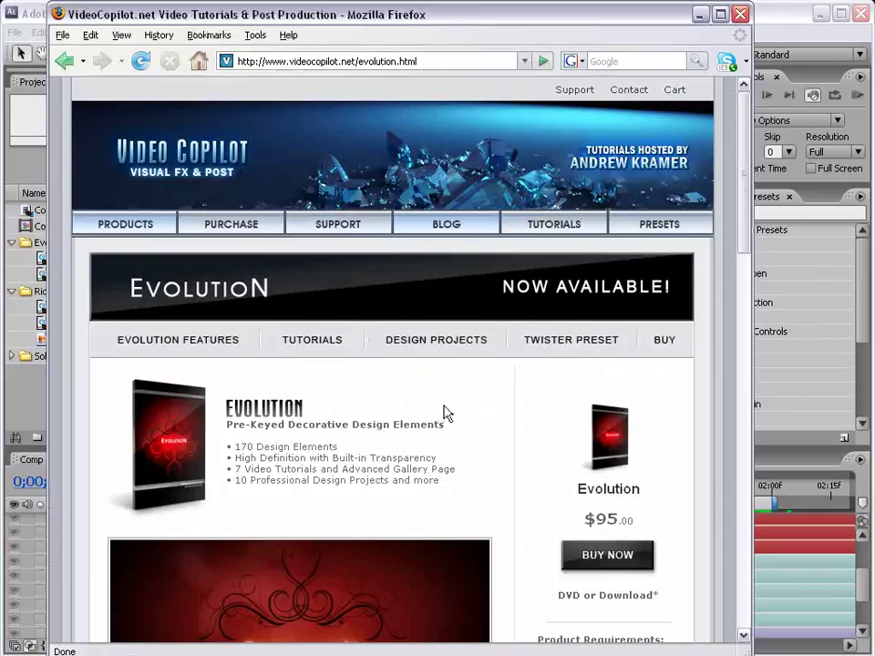
{"action": "scroll", "coordinate": [437, 417], "scroll_direction": "down", "scroll_amount": 1}
{"action": "scroll", "coordinate": [446, 414], "scroll_direction": "down", "scroll_amount": 1}
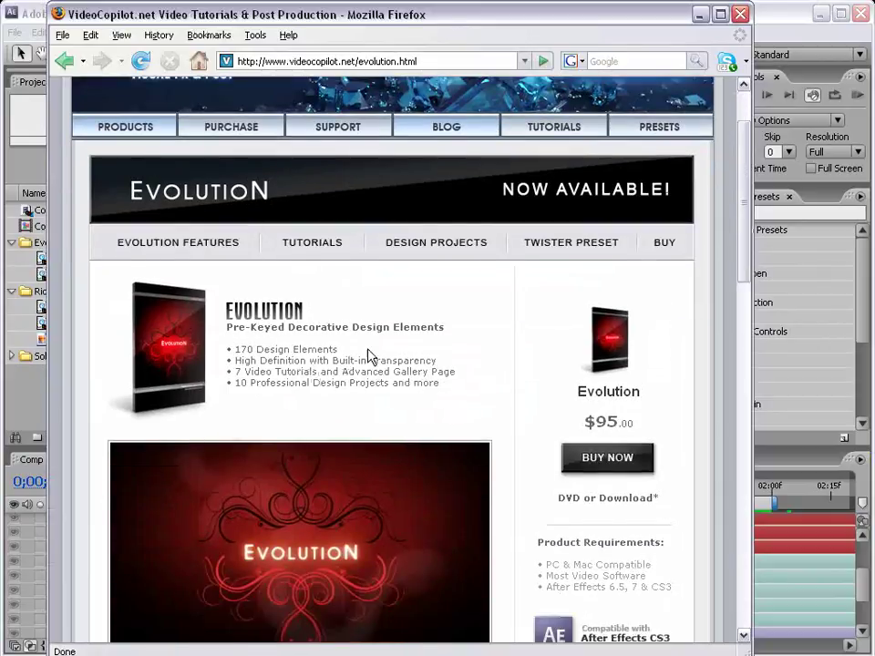
{"action": "scroll", "coordinate": [368, 356], "scroll_direction": "down", "scroll_amount": 1}
{"action": "scroll", "coordinate": [383, 360], "scroll_direction": "down", "scroll_amount": 1}
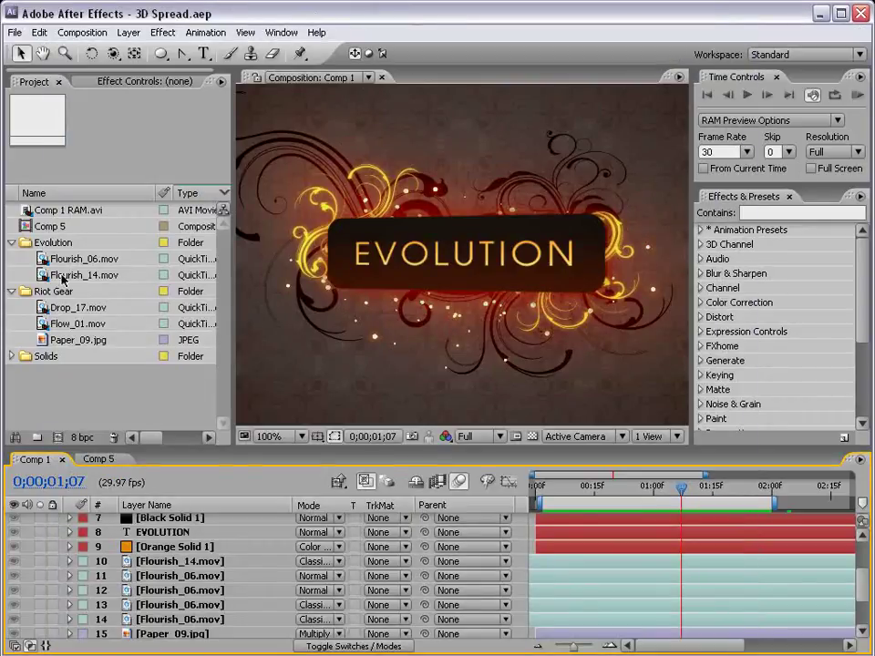
- Compare the Flourish_06.mov and Flourish_14.mov clip details, then scrub the EVOLUTION animation from its start
{"action": "left_click", "coordinate": [70, 262]}
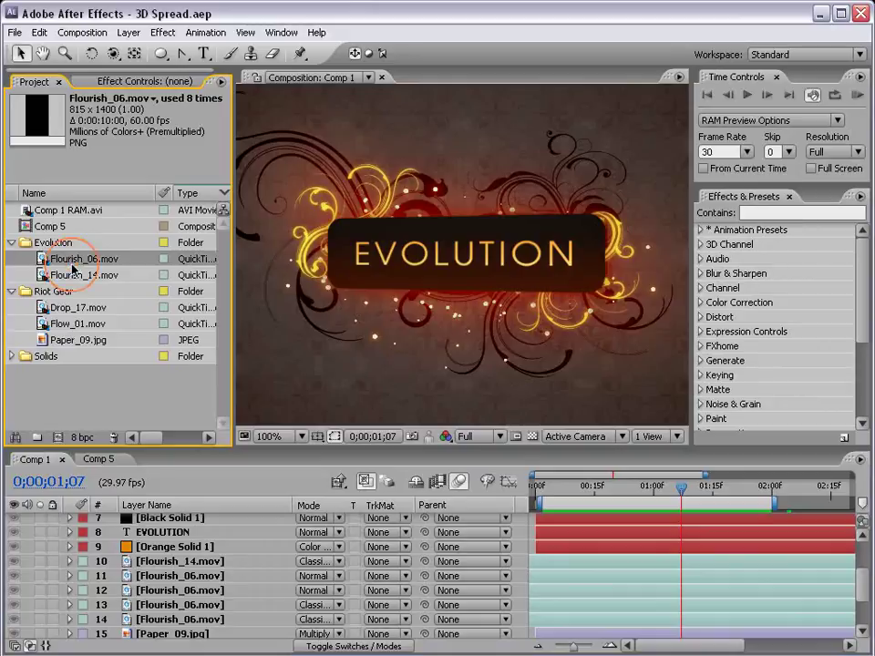
{"action": "left_click", "coordinate": [69, 276]}
{"action": "left_click", "coordinate": [57, 259]}
{"action": "left_click", "coordinate": [544, 491]}
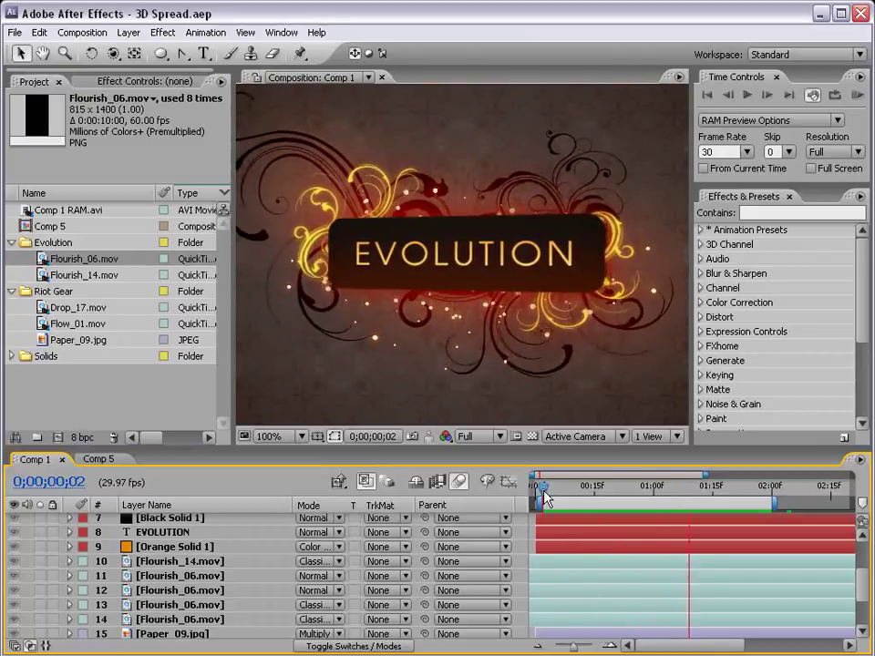
{"action": "left_click_drag", "start_coordinate": [544, 493], "coordinate": [724, 489]}
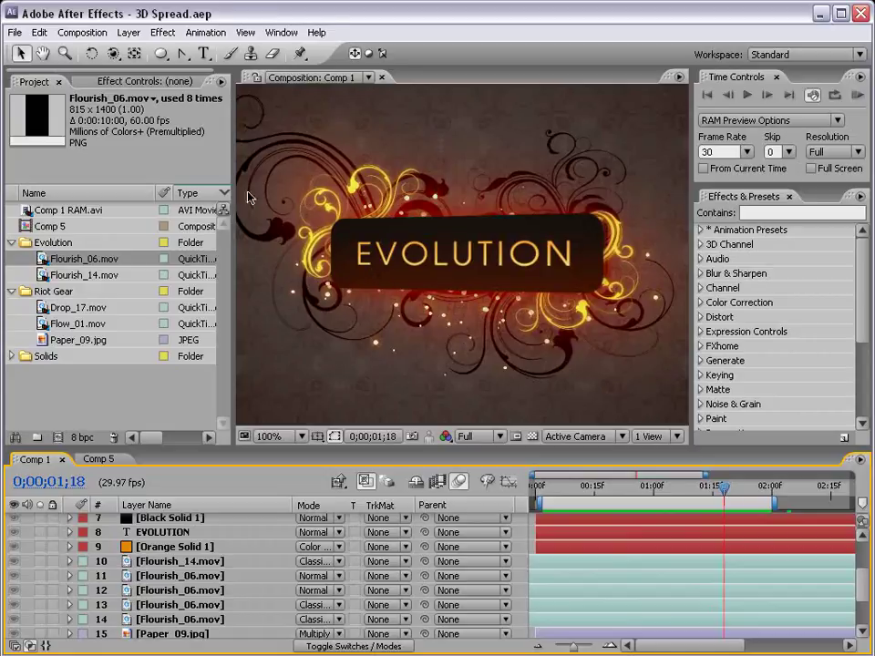
- Create a new composition, Comp 6, with the default settings
{"action": "left_click", "coordinate": [82, 32]}
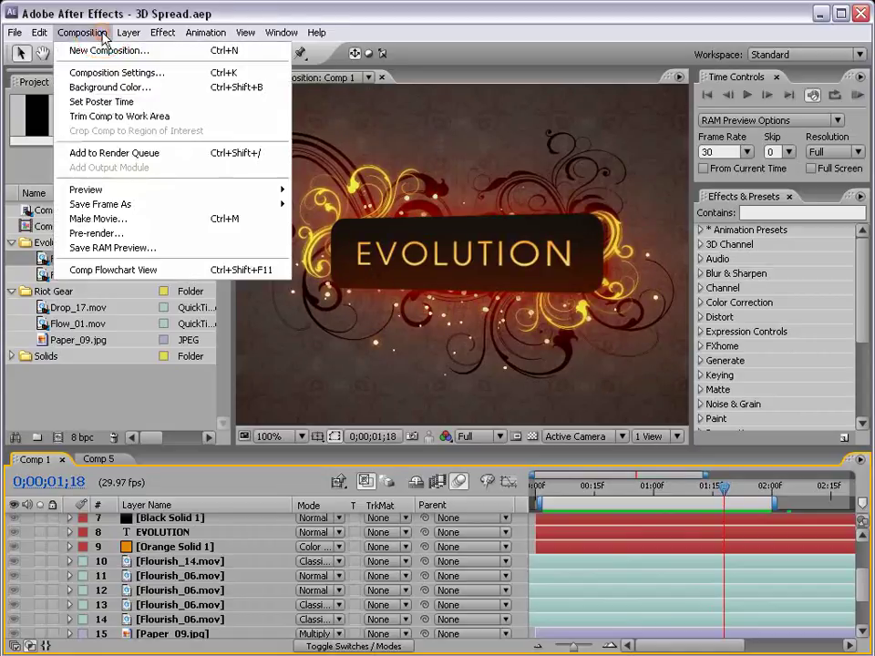
{"action": "left_click", "coordinate": [182, 56]}
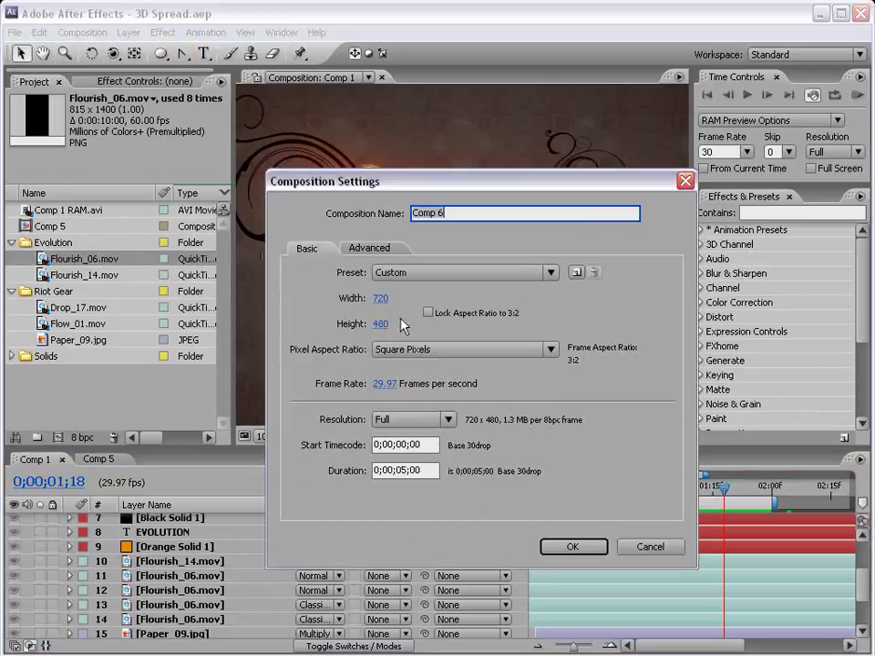
{"action": "left_click", "coordinate": [574, 548]}
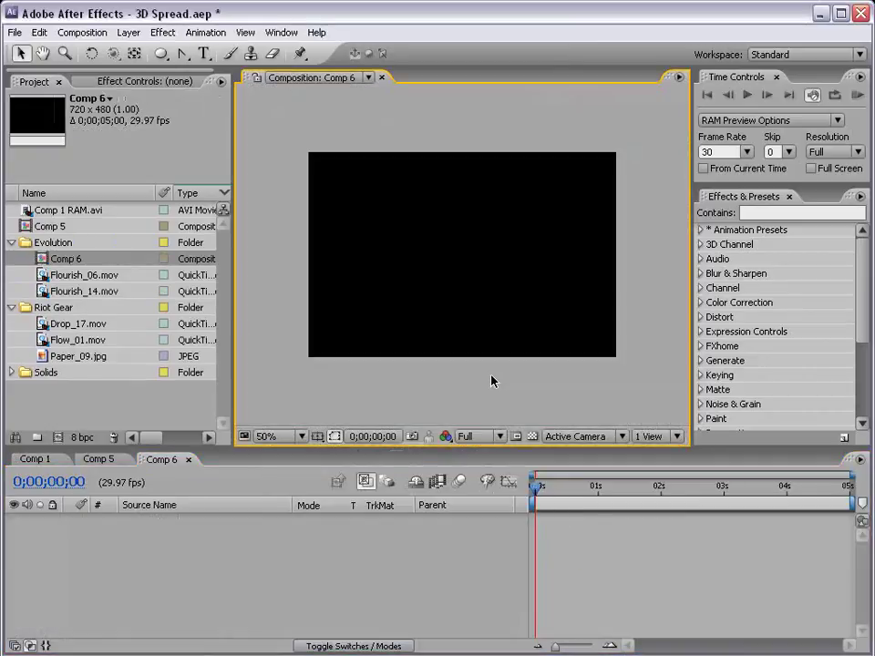
- Add a pale gray-red solid layer with a hue of about 14°
{"action": "left_click", "coordinate": [128, 32]}
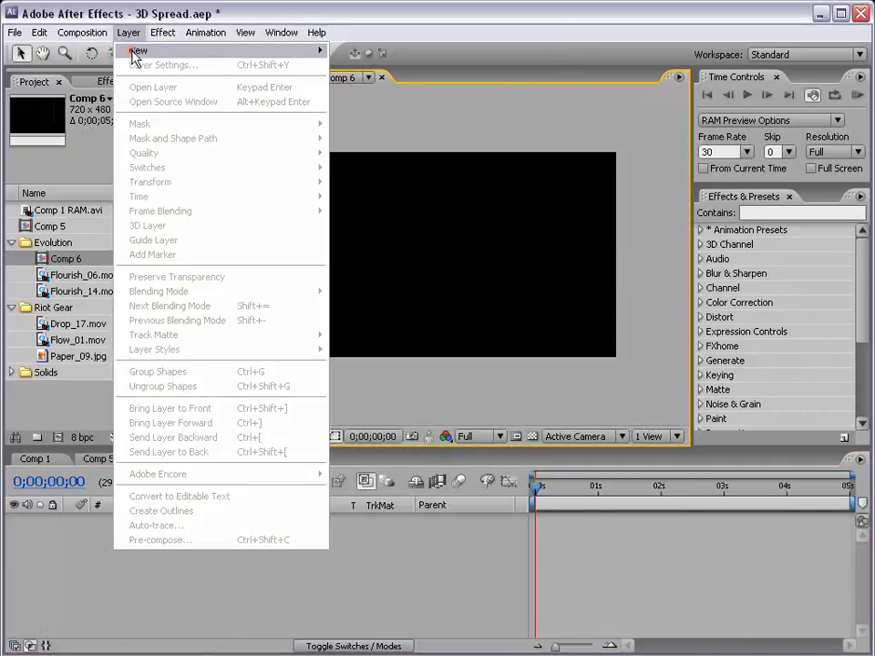
{"action": "mouse_move", "coordinate": [182, 50]}
{"action": "left_click", "coordinate": [361, 64]}
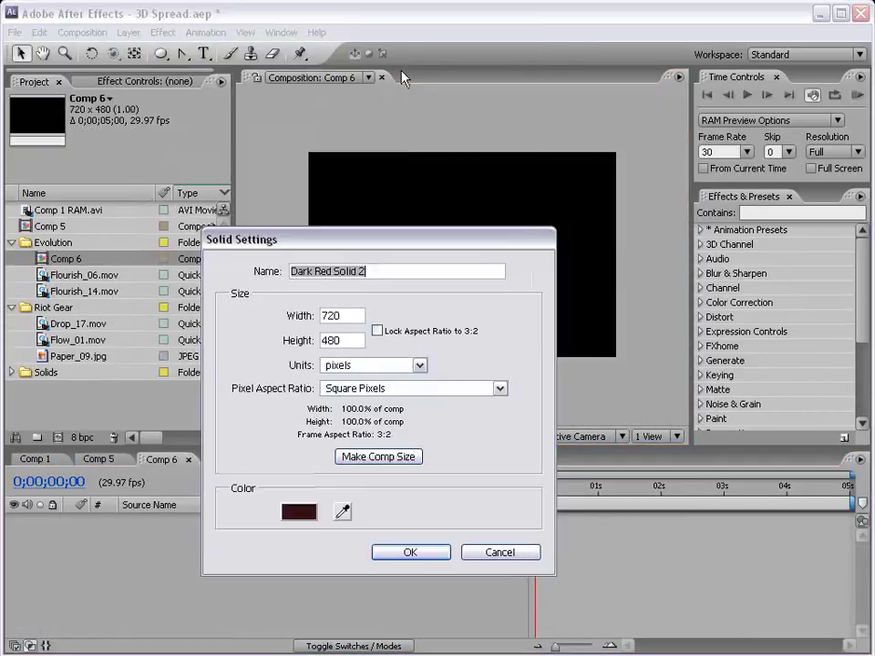
{"action": "left_click", "coordinate": [301, 511]}
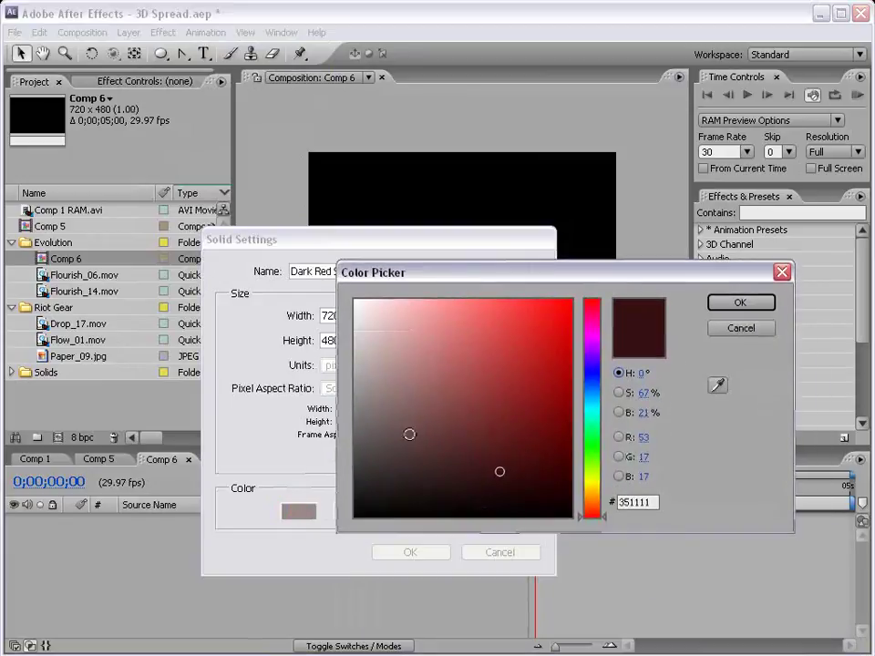
{"action": "left_click", "coordinate": [388, 468]}
{"action": "left_click_drag", "start_coordinate": [591, 522], "coordinate": [592, 512]}
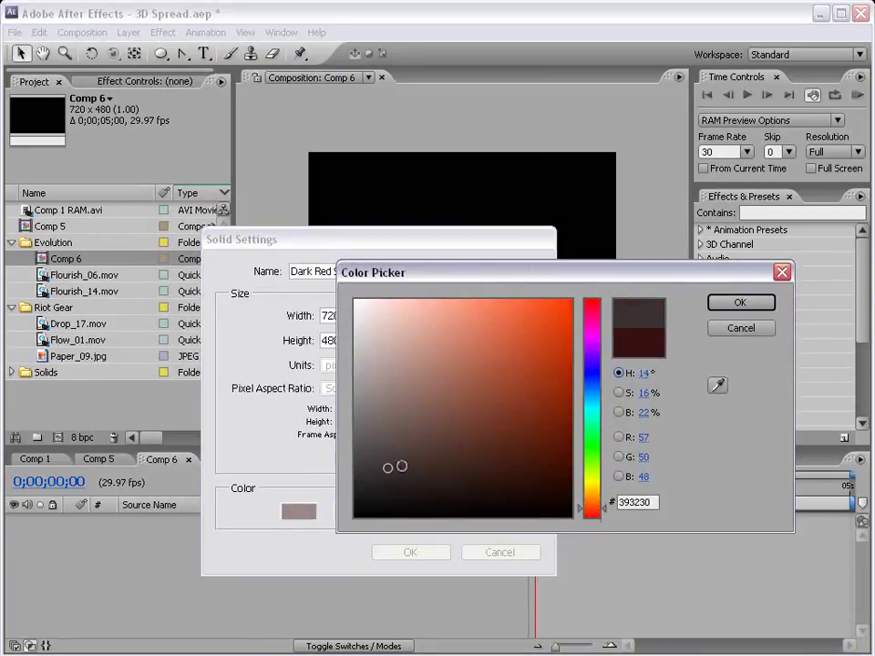
{"action": "left_click", "coordinate": [389, 464]}
{"action": "left_click_drag", "start_coordinate": [389, 463], "coordinate": [394, 453]}
{"action": "left_click", "coordinate": [711, 310]}
{"action": "left_click", "coordinate": [447, 552]}
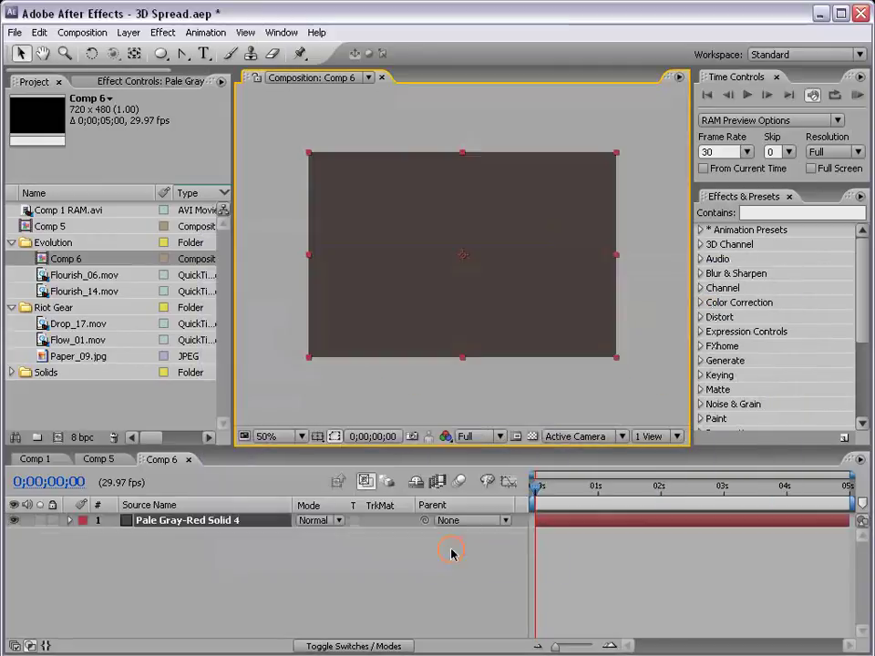
{"action": "left_click", "coordinate": [419, 580]}
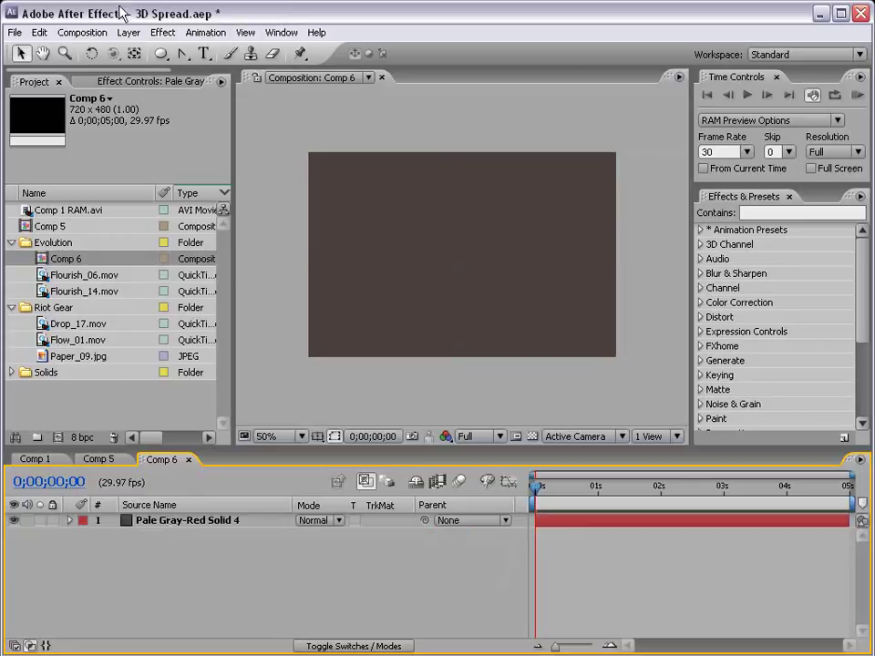
- Add a dark red solid above it, blended with Classic Color Burn
{"action": "left_click", "coordinate": [128, 32]}
{"action": "left_click", "coordinate": [356, 66]}
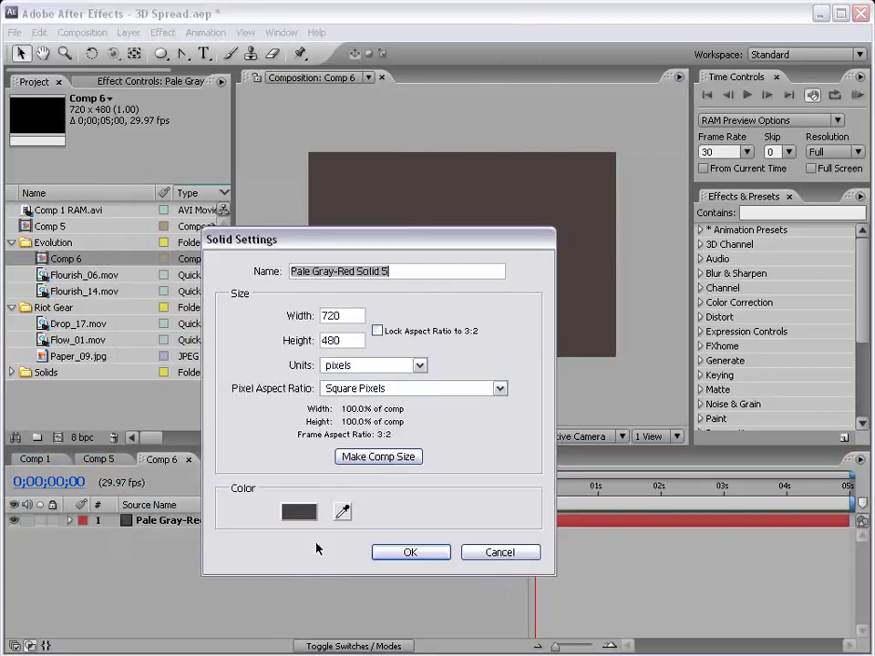
{"action": "left_click", "coordinate": [299, 511]}
{"action": "left_click_drag", "start_coordinate": [521, 461], "coordinate": [516, 480]}
{"action": "left_click", "coordinate": [739, 302]}
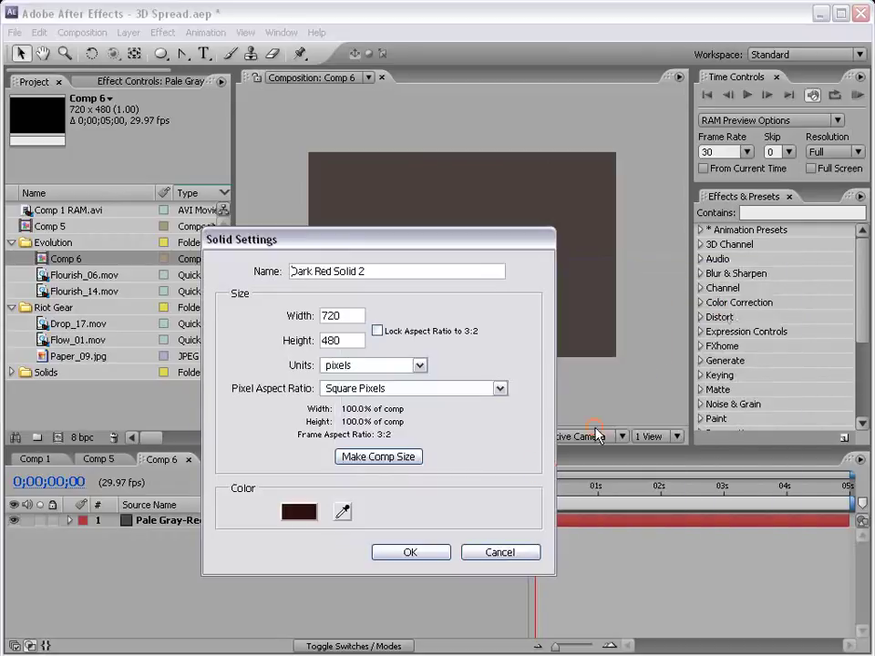
{"action": "left_click", "coordinate": [410, 552]}
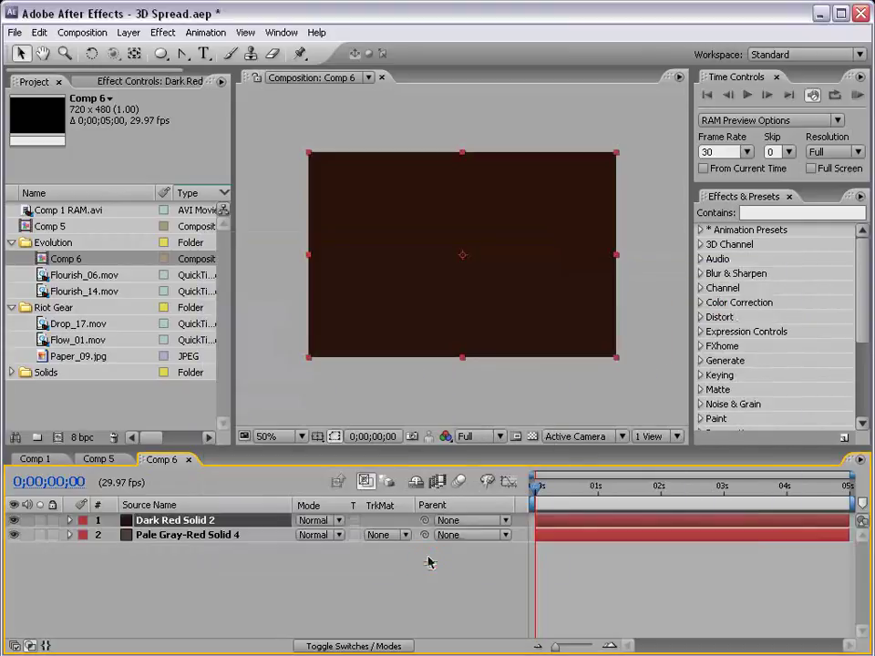
{"action": "left_click", "coordinate": [314, 525]}
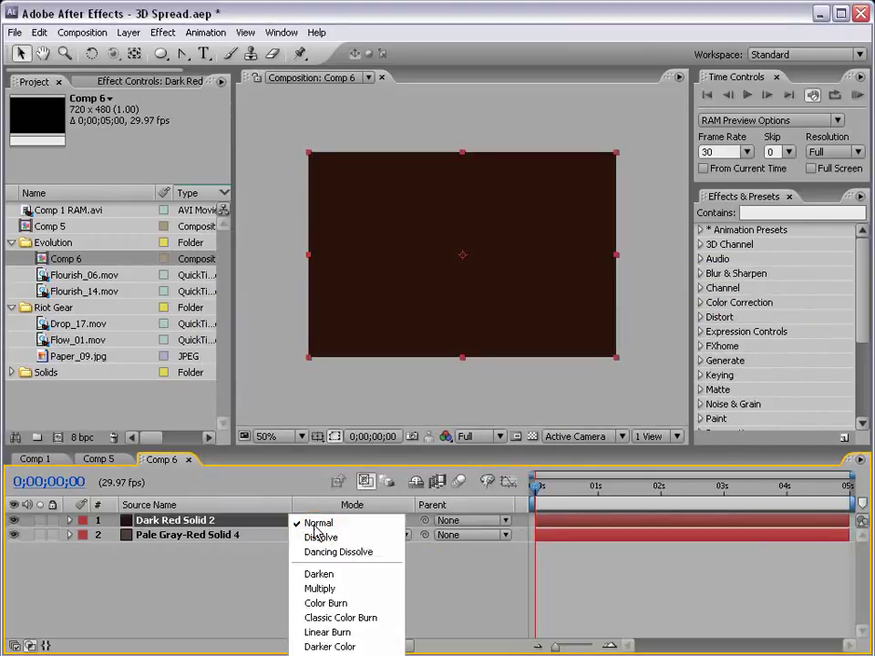
{"action": "left_click", "coordinate": [346, 619]}
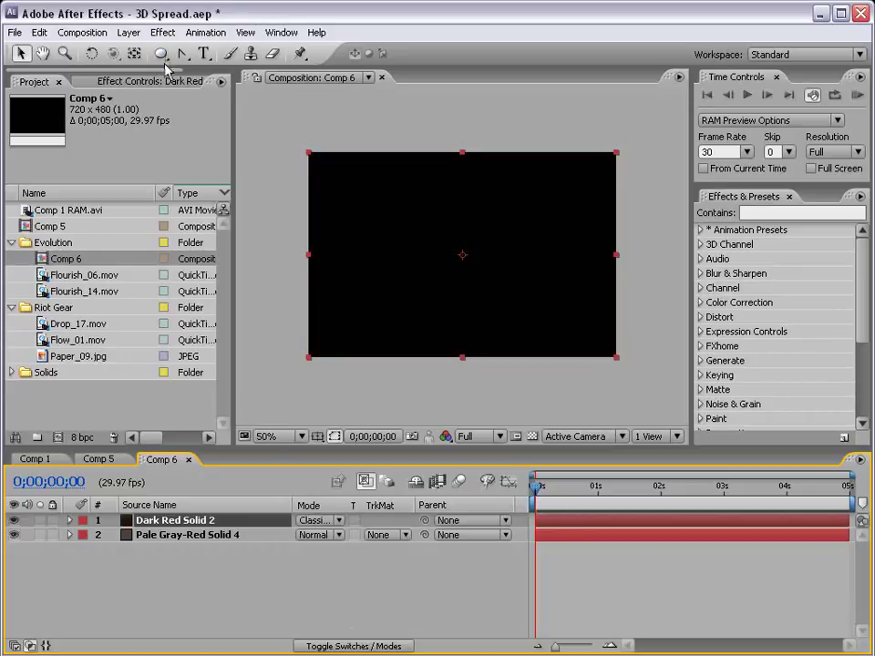
- Give the dark red solid a fitted ellipse mask set to Subtract with 185-pixel feather
{"action": "left_click_drag", "start_coordinate": [160, 54], "coordinate": [224, 91]}
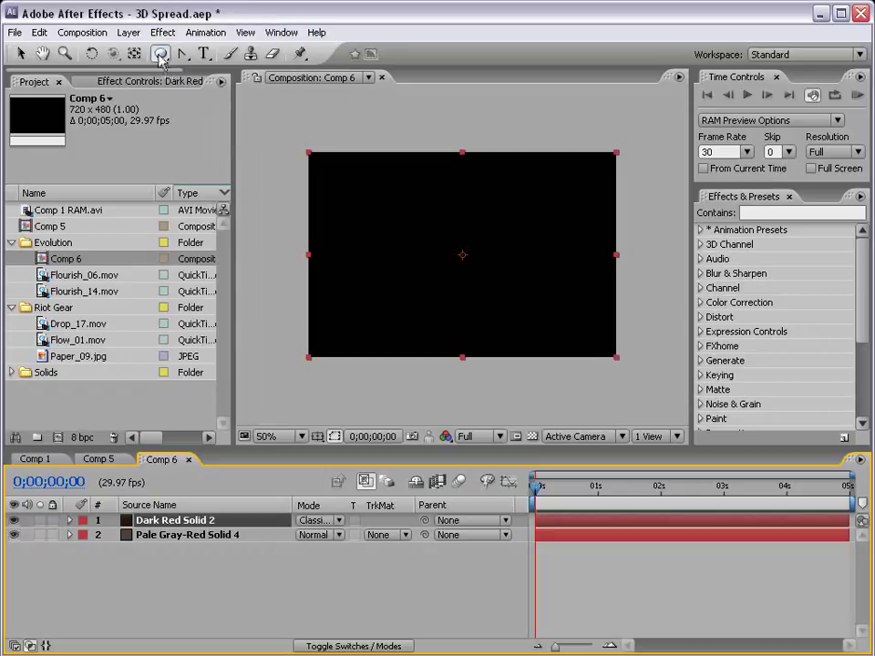
{"action": "double_click", "coordinate": [161, 54]}
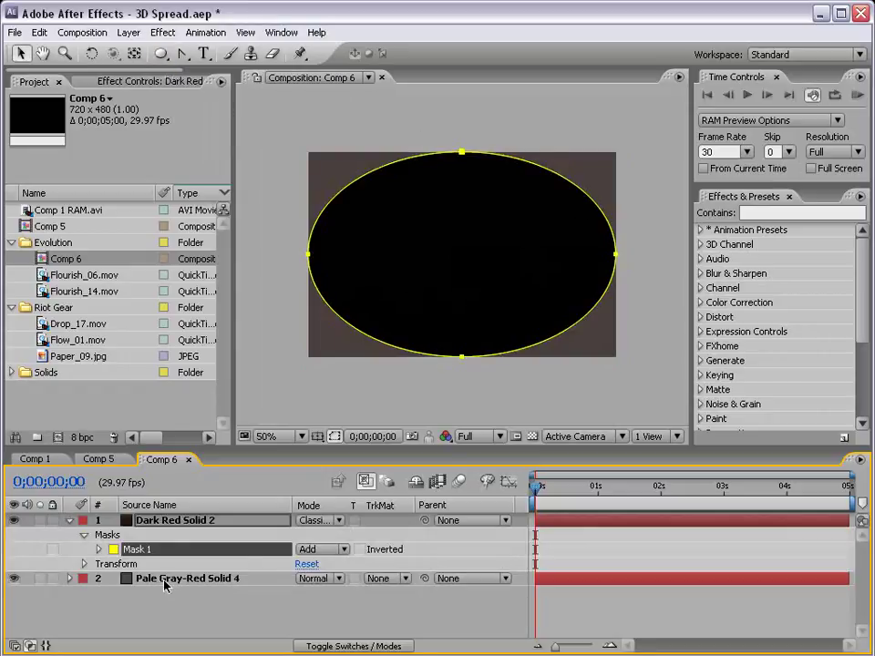
{"action": "key", "text": "m"}
{"action": "key", "text": "m"}
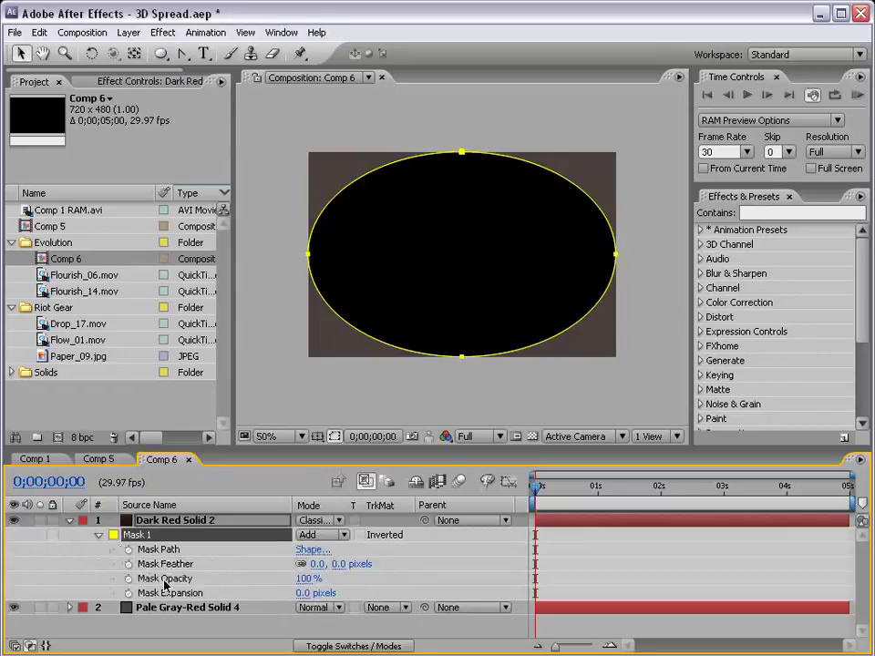
{"action": "left_click", "coordinate": [321, 535]}
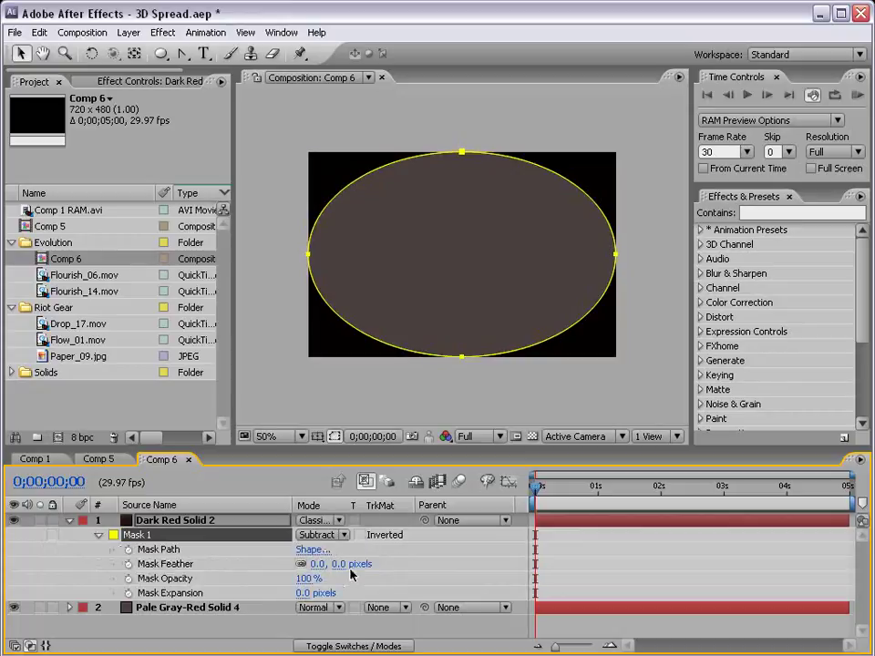
{"action": "mouse_move", "coordinate": [318, 564]}
{"action": "left_mouse_down"}
{"action": "mouse_move", "coordinate": [459, 542]}
{"action": "mouse_move", "coordinate": [422, 551]}
{"action": "left_mouse_up"}
- Lower the dark red solid's opacity to 22% and collapse its properties
{"action": "left_click", "coordinate": [161, 523]}
{"action": "key", "text": "t"}
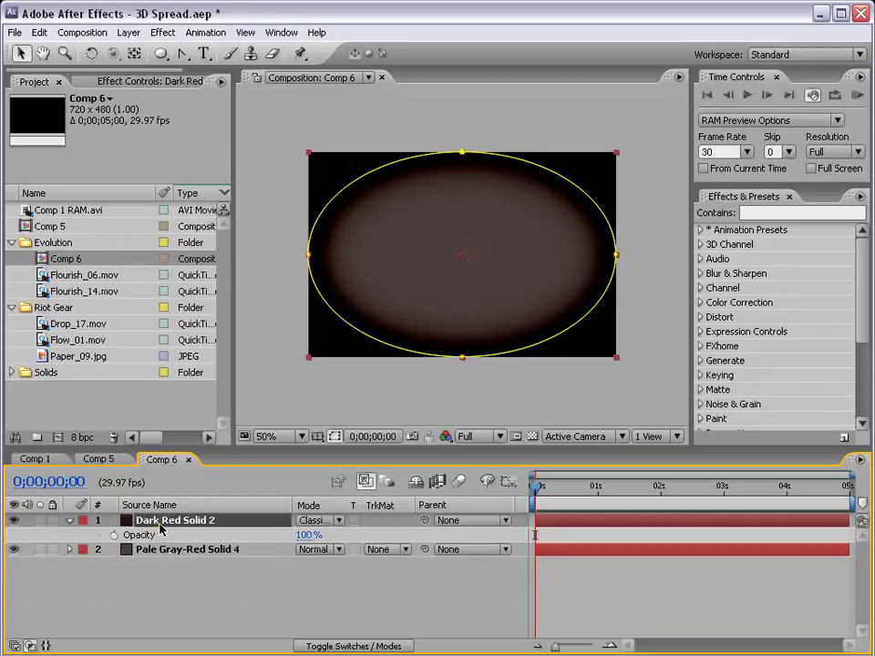
{"action": "left_click_drag", "start_coordinate": [309, 545], "coordinate": [231, 531]}
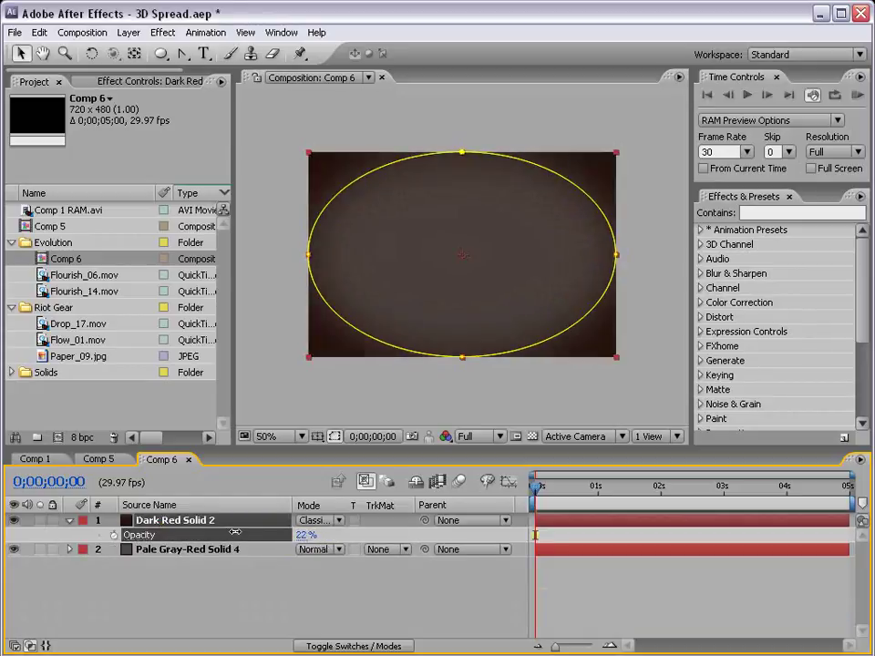
{"action": "left_click", "coordinate": [448, 344]}
{"action": "key", "text": "m"}
{"action": "key", "text": "m"}
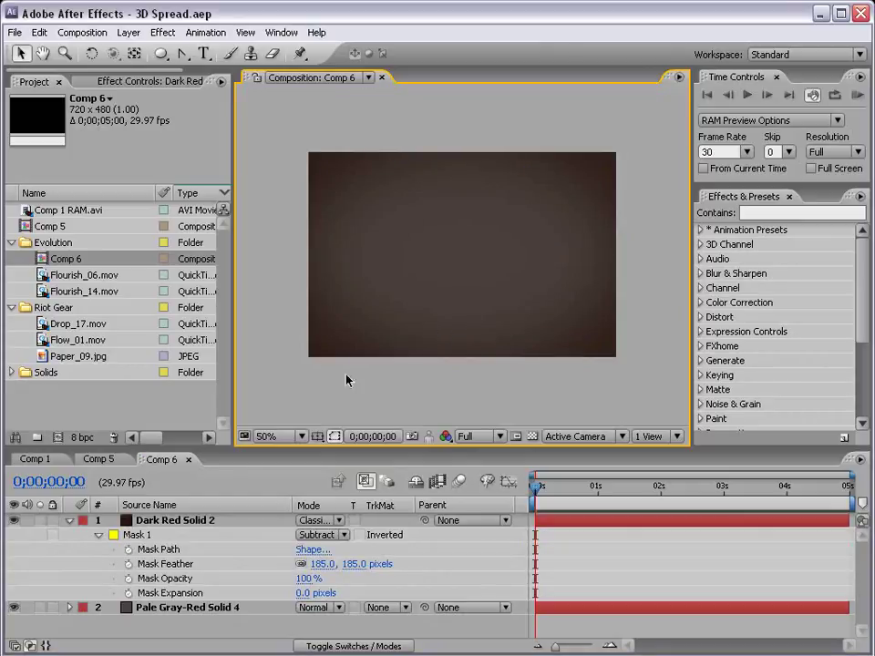
{"action": "left_click", "coordinate": [70, 521]}
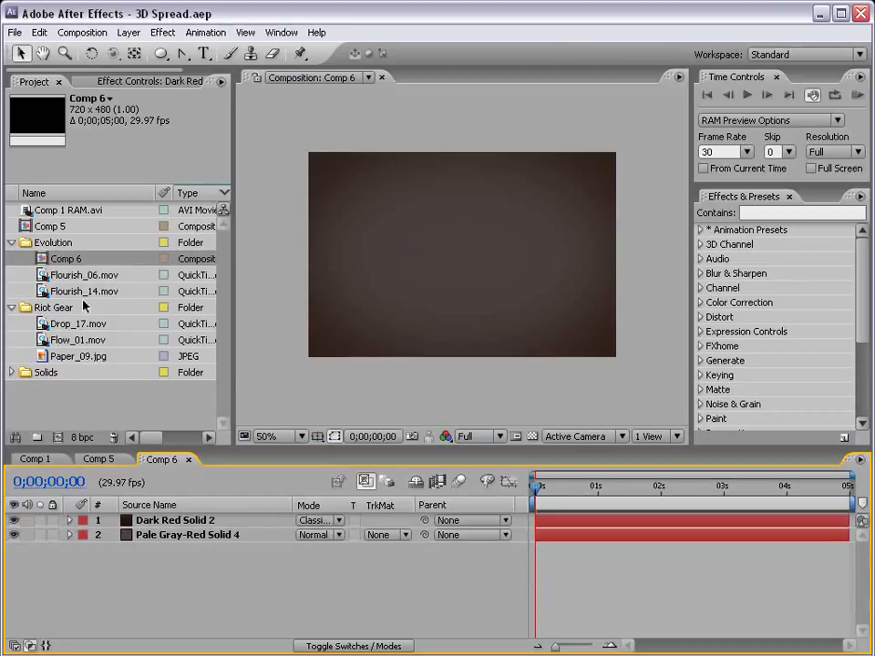
- Add Adjustment Layer 6 and place it below Dark Red Solid 2
{"action": "left_click", "coordinate": [129, 33]}
{"action": "mouse_move", "coordinate": [138, 51]}
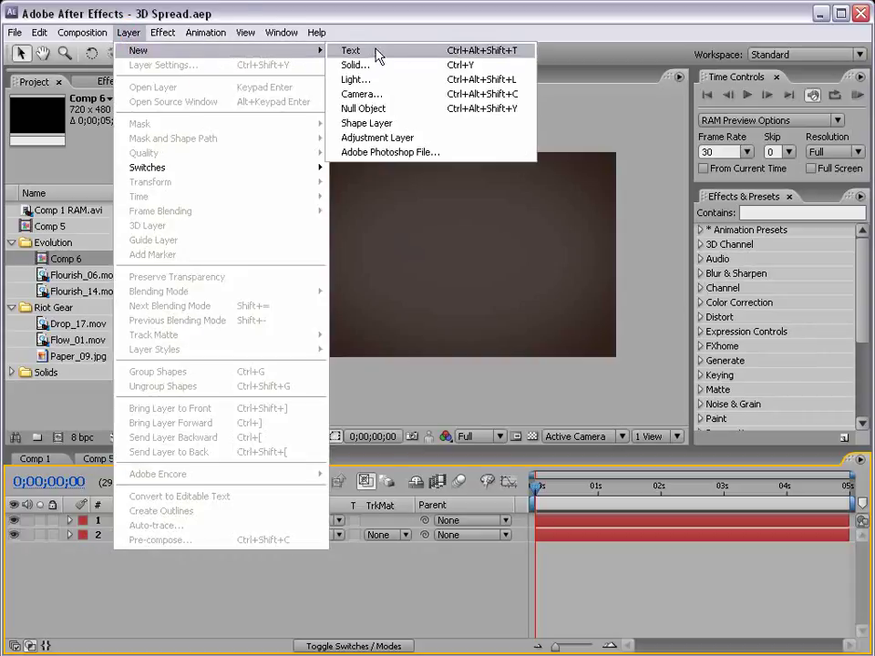
{"action": "left_click", "coordinate": [401, 137]}
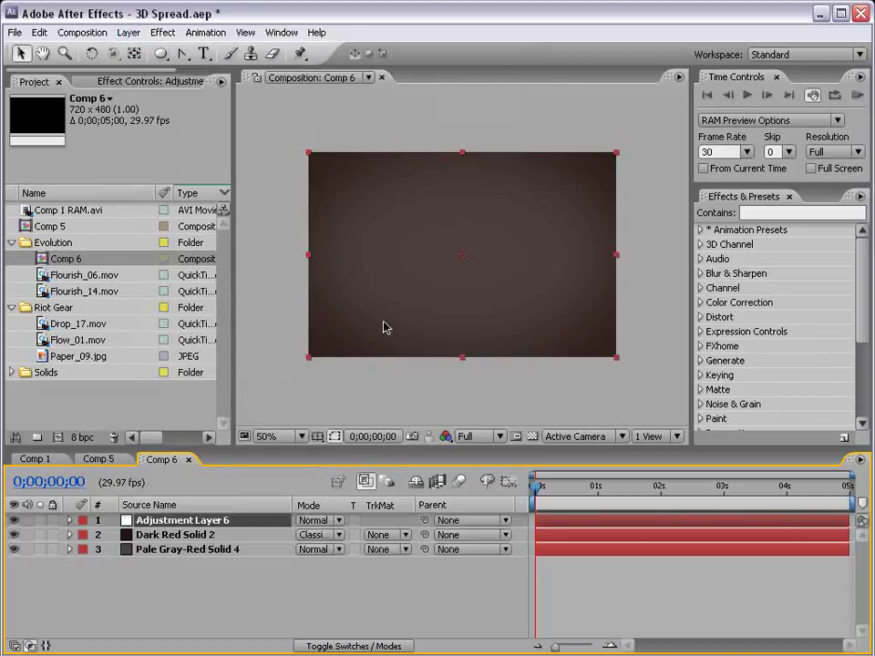
{"action": "left_click_drag", "start_coordinate": [171, 525], "coordinate": [170, 540]}
- Rename the Dark Red Solid 2 layer to Vin
{"action": "left_click", "coordinate": [175, 522]}
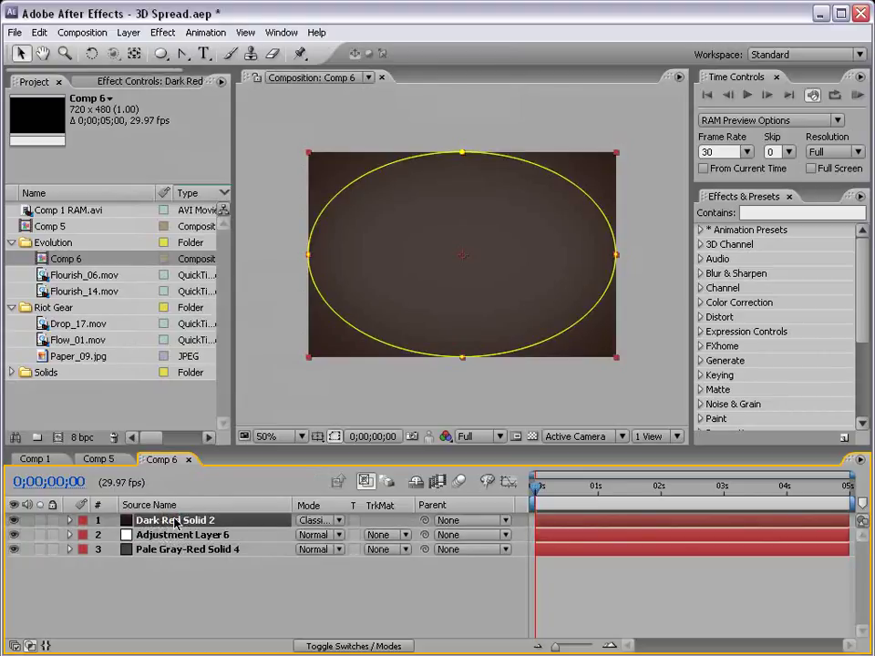
{"action": "key", "text": "Return"}
{"action": "type", "text": "B"}
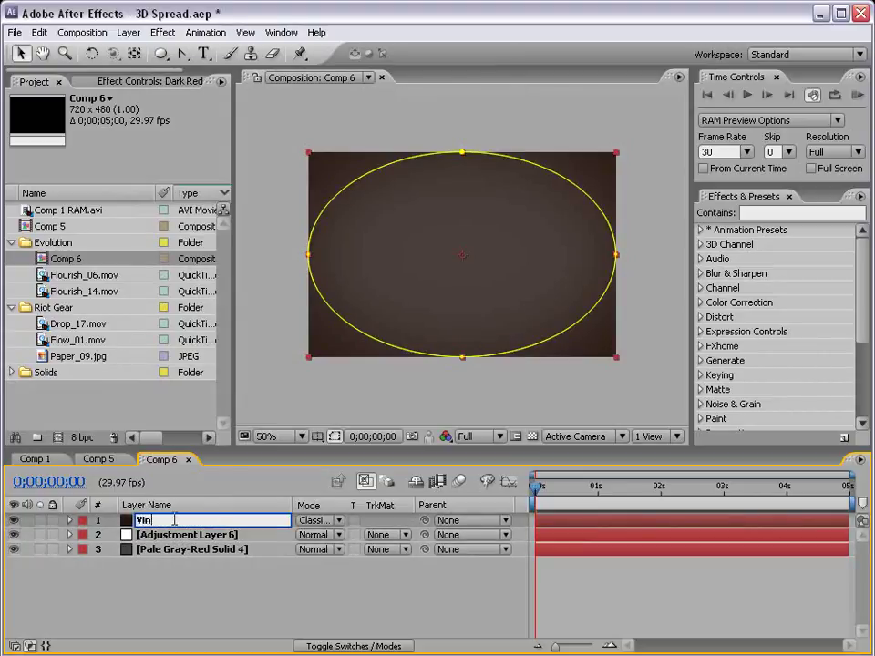
{"action": "type", "text": "in"}
{"action": "key", "text": "Return"}
- Select the adjustment layer and search Effects & Presets for 'kal'
{"action": "left_click", "coordinate": [175, 537]}
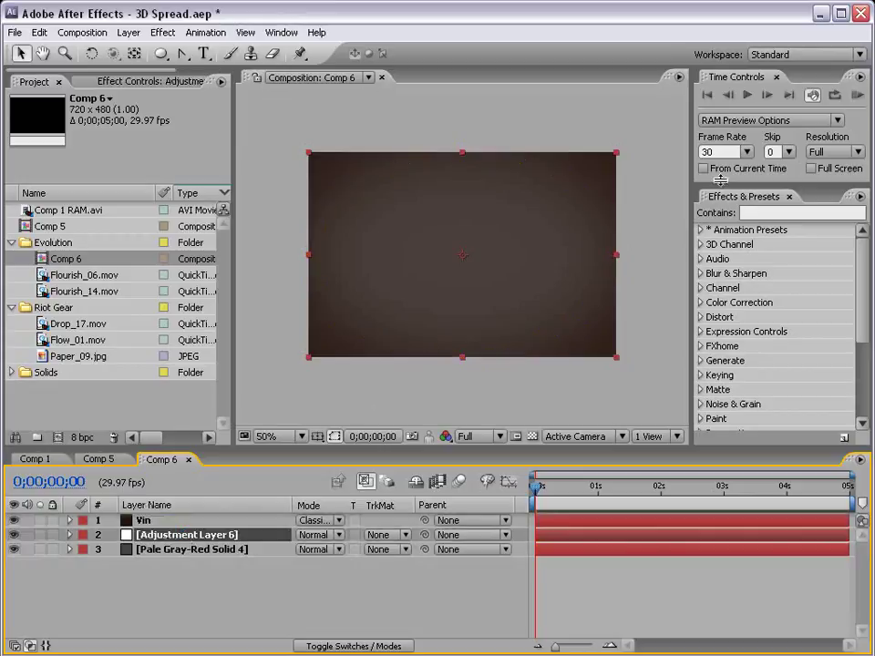
{"action": "left_click", "coordinate": [763, 213]}
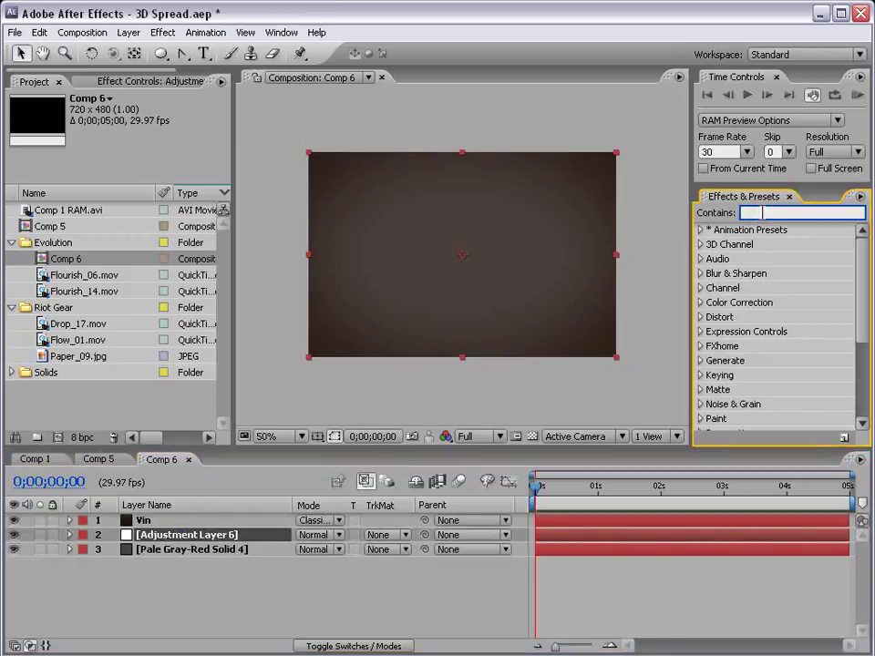
{"action": "type", "text": "kal"}
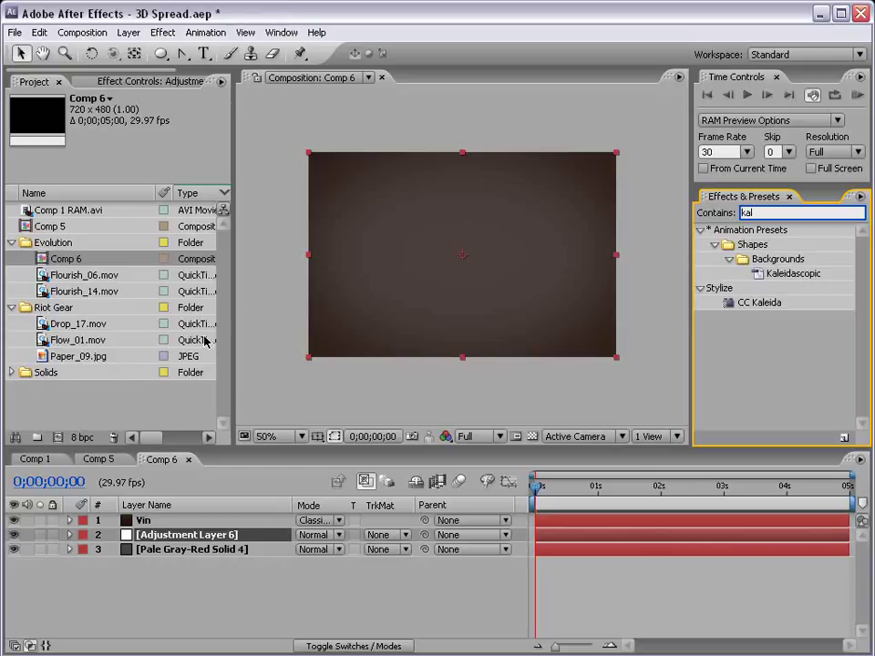
- Add Flourish_14.mov to Comp 6 and scale it down to 11.1%
{"action": "left_click", "coordinate": [67, 277]}
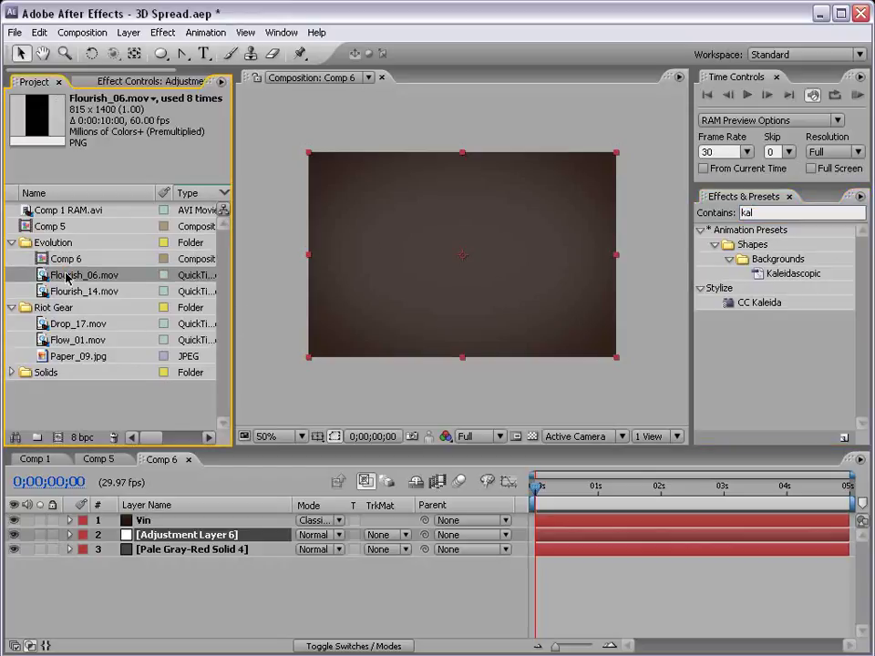
{"action": "left_click_drag", "start_coordinate": [68, 292], "coordinate": [465, 271]}
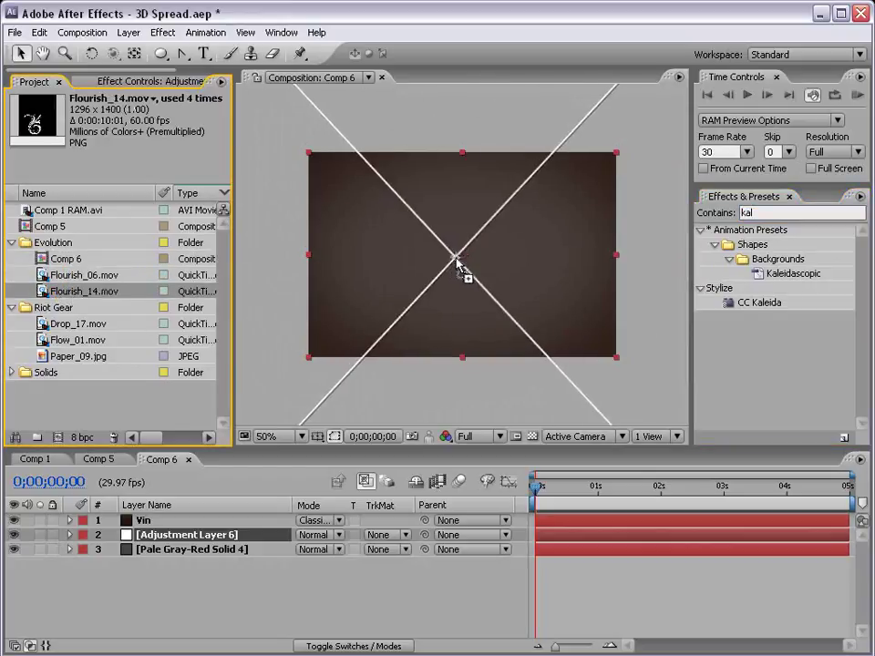
{"action": "left_click_drag", "start_coordinate": [537, 485], "coordinate": [681, 485]}
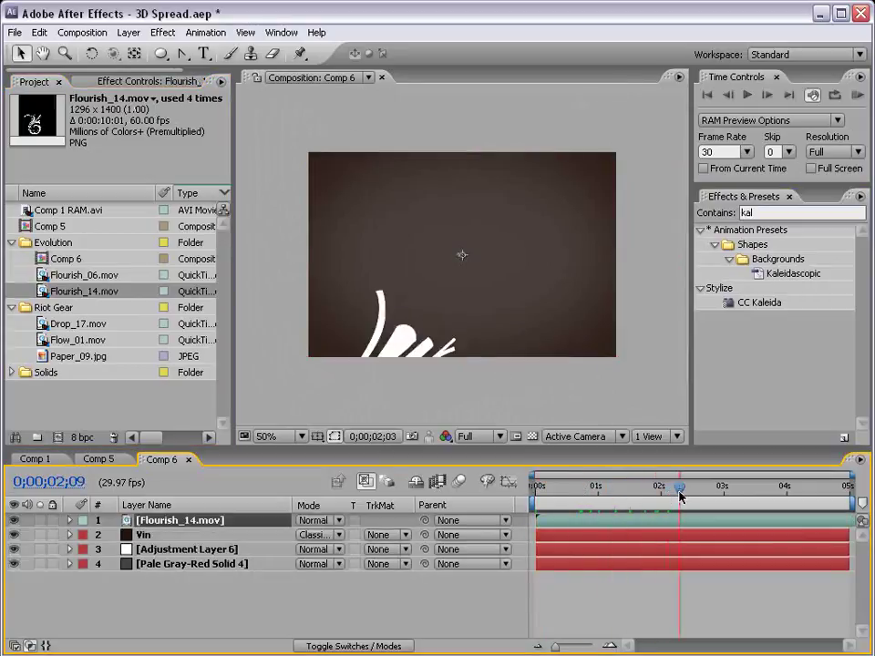
{"action": "key", "text": "s"}
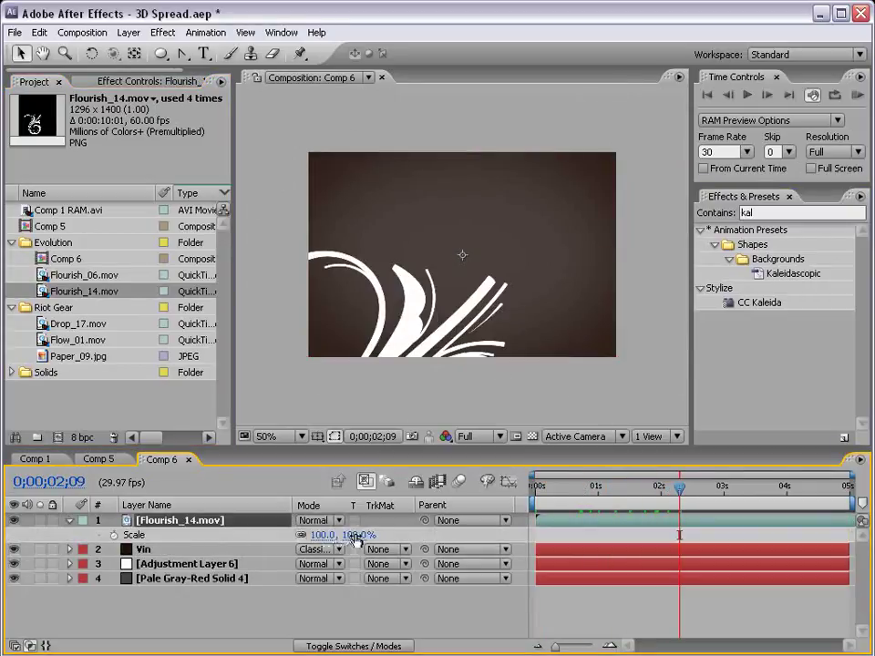
{"action": "mouse_move", "coordinate": [352, 536]}
{"action": "left_mouse_down"}
{"action": "mouse_move", "coordinate": [305, 538]}
{"action": "mouse_move", "coordinate": [313, 547]}
{"action": "left_mouse_up"}
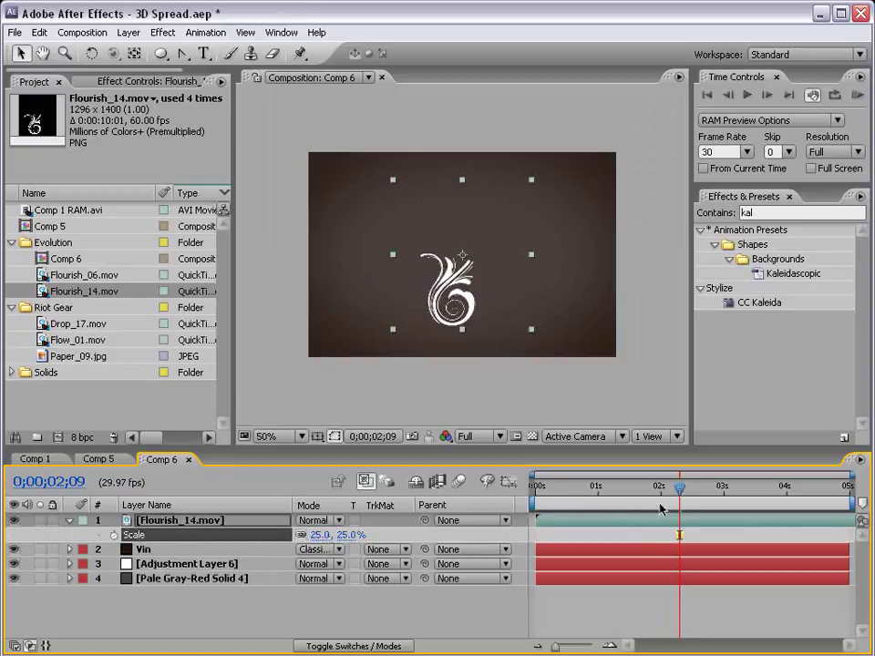
{"action": "mouse_move", "coordinate": [663, 497]}
{"action": "left_mouse_down"}
{"action": "mouse_move", "coordinate": [656, 488]}
{"action": "mouse_move", "coordinate": [760, 488]}
{"action": "left_mouse_up"}
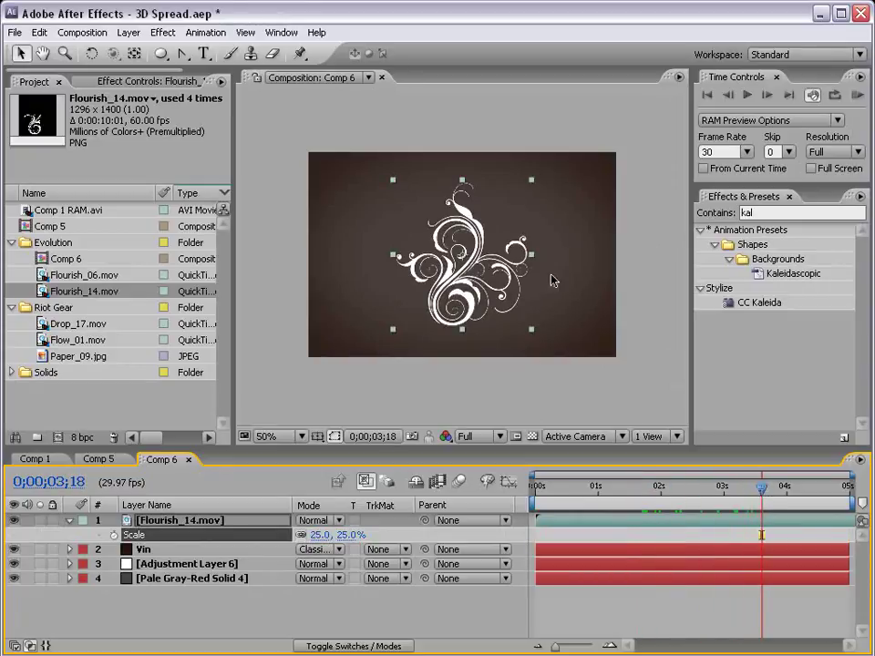
{"action": "left_click_drag", "start_coordinate": [533, 330], "coordinate": [502, 292]}
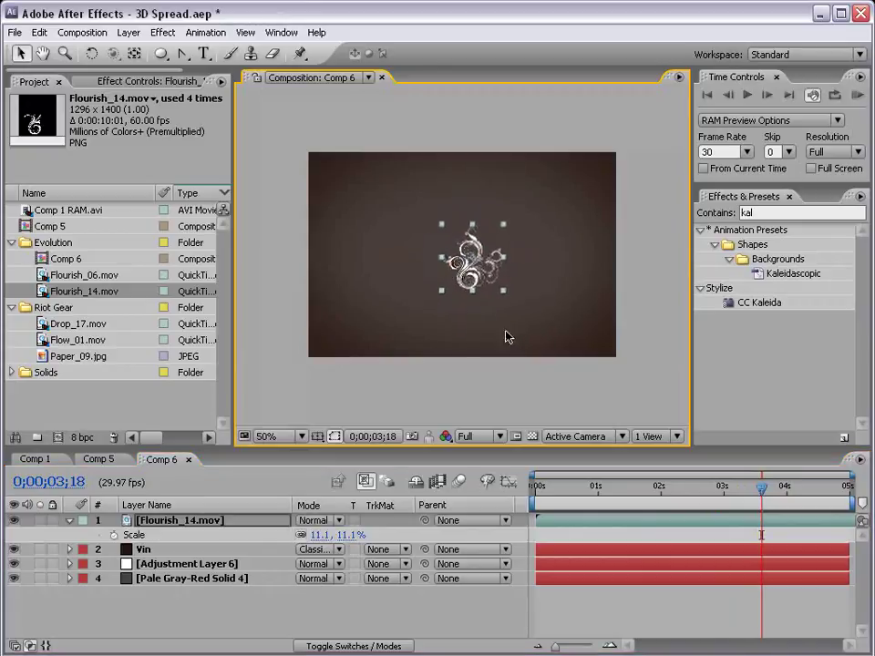
{"action": "key", "text": "slash"}
- Move the flourish layer below Adjustment Layer 6 and drop CC Kaleida onto the adjustment layer
{"action": "left_click", "coordinate": [167, 562]}
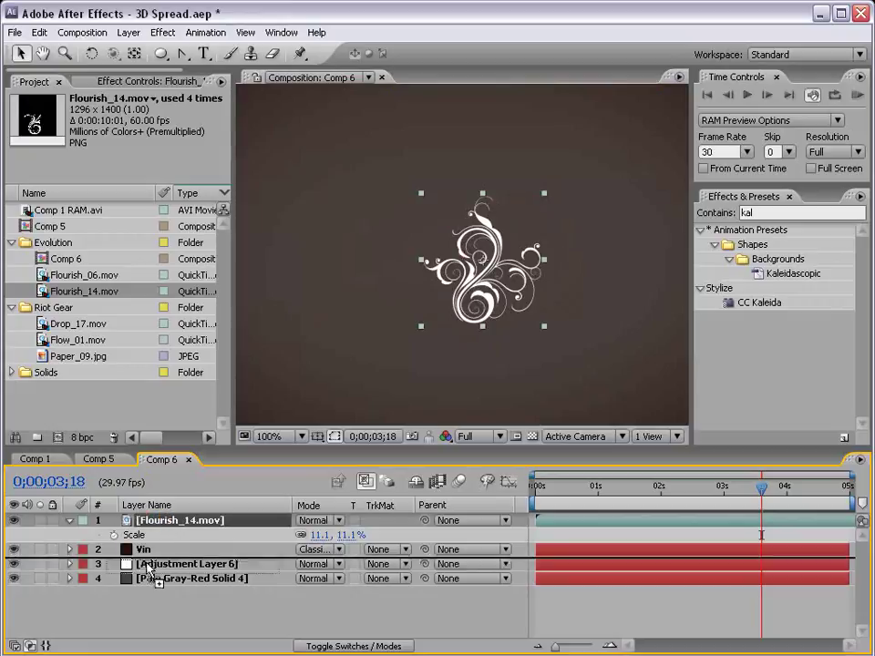
{"action": "left_click_drag", "start_coordinate": [160, 519], "coordinate": [146, 571]}
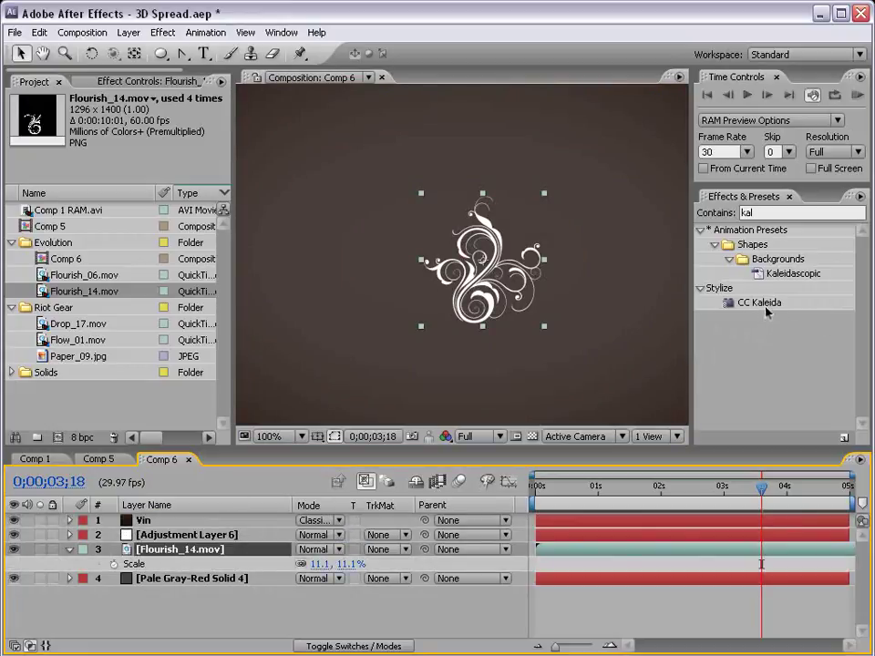
{"action": "left_click_drag", "start_coordinate": [764, 303], "coordinate": [226, 543]}
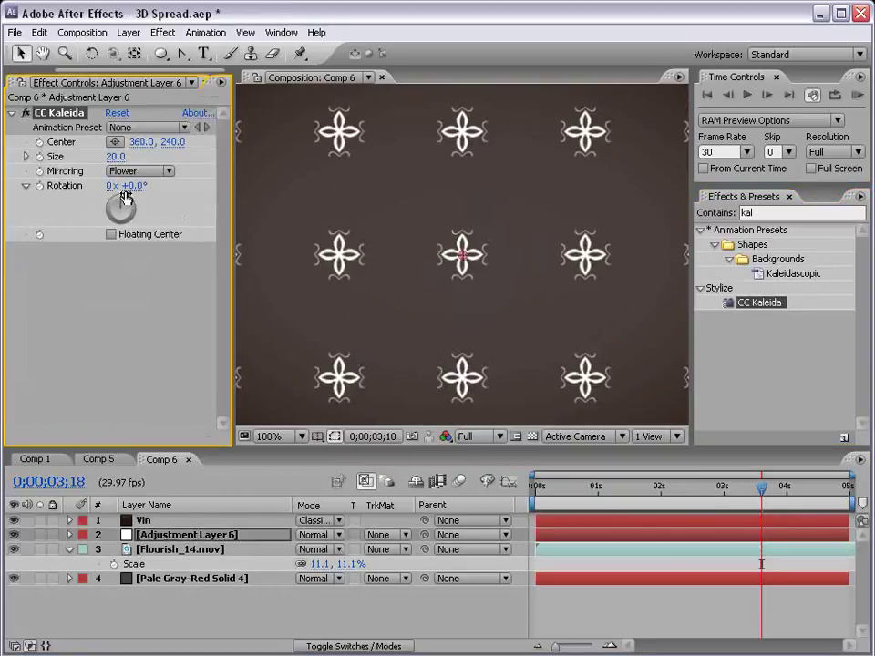
- Try a CC Kaleida Rotation, reset it to 0, and preview the tiled flourish motifs
{"action": "key", "text": "grave"}
{"action": "key", "text": "grave"}
{"action": "key", "text": "comma"}
{"action": "key", "text": "period"}
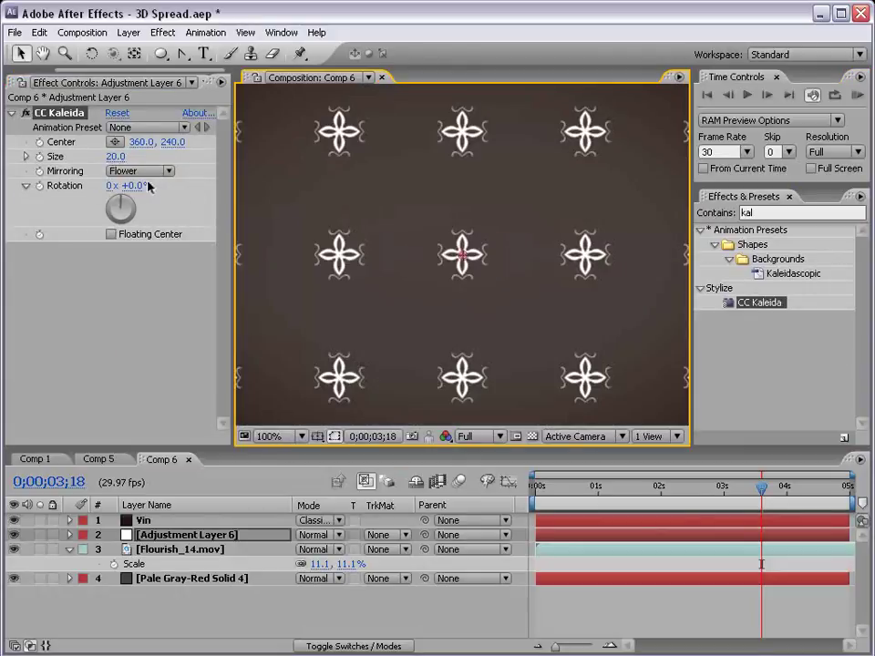
{"action": "left_click_drag", "start_coordinate": [146, 186], "coordinate": [183, 197]}
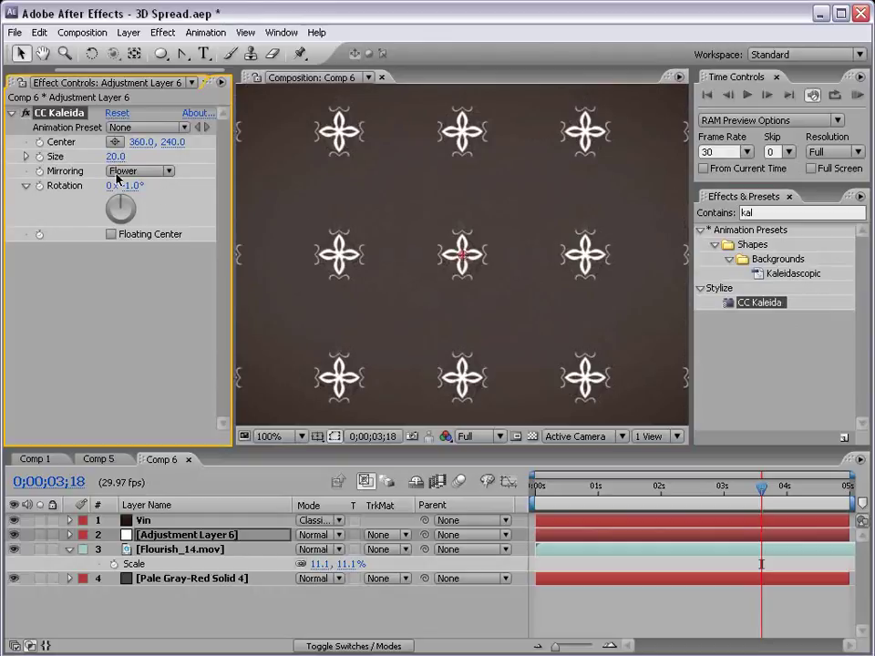
{"action": "left_click_drag", "start_coordinate": [117, 186], "coordinate": [123, 186]}
{"action": "key", "text": "comma"}
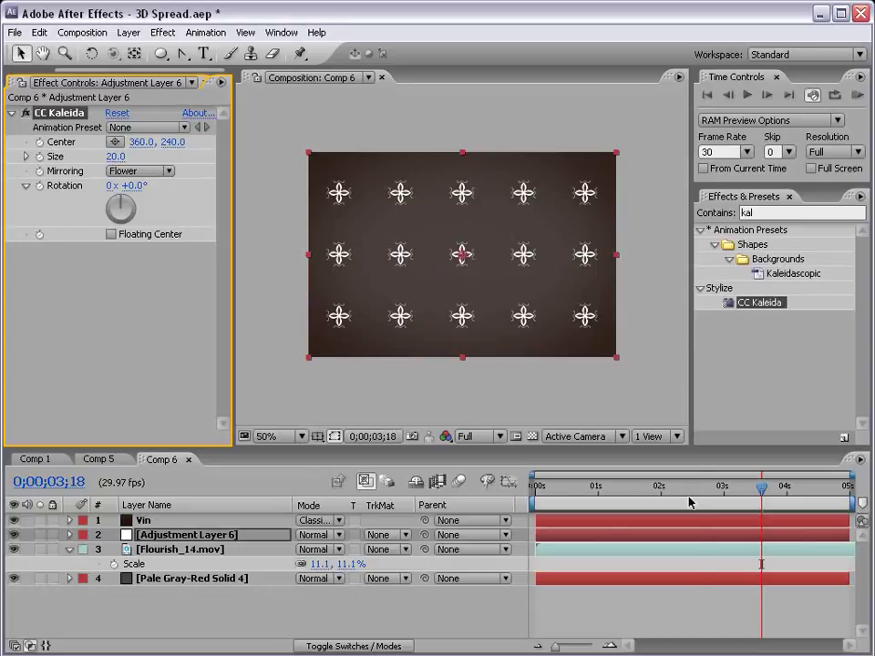
{"action": "mouse_move", "coordinate": [672, 502]}
{"action": "left_mouse_down"}
{"action": "mouse_move", "coordinate": [651, 506]}
{"action": "mouse_move", "coordinate": [826, 511]}
{"action": "left_mouse_up"}
{"action": "key", "text": "period"}
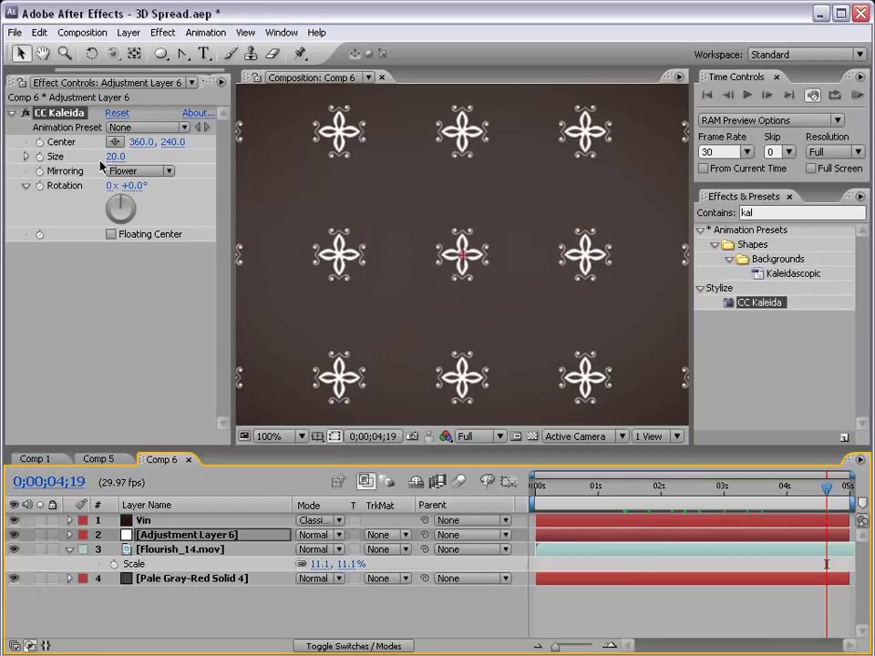
{"action": "left_click", "coordinate": [128, 171]}
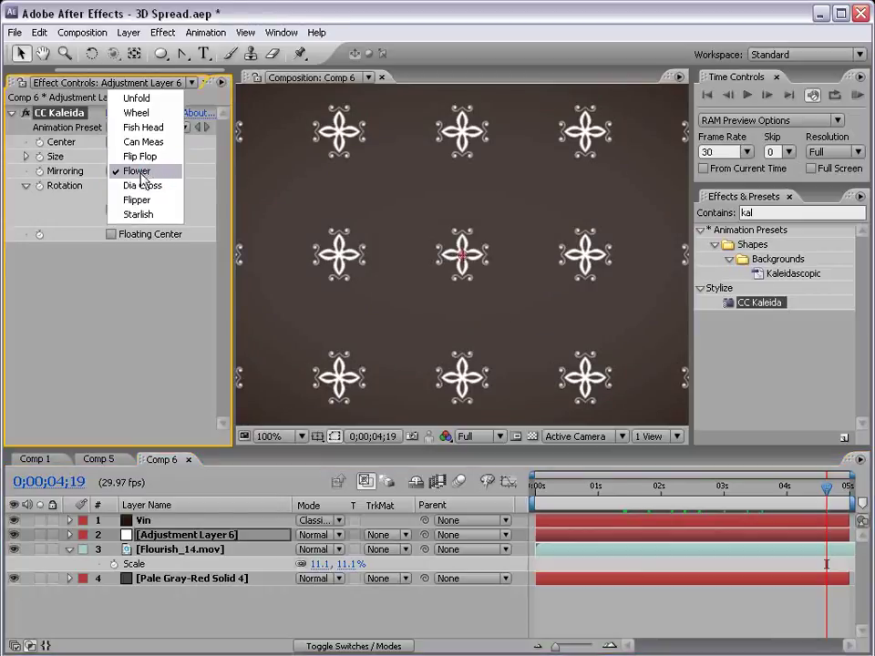
{"action": "left_click", "coordinate": [139, 173]}
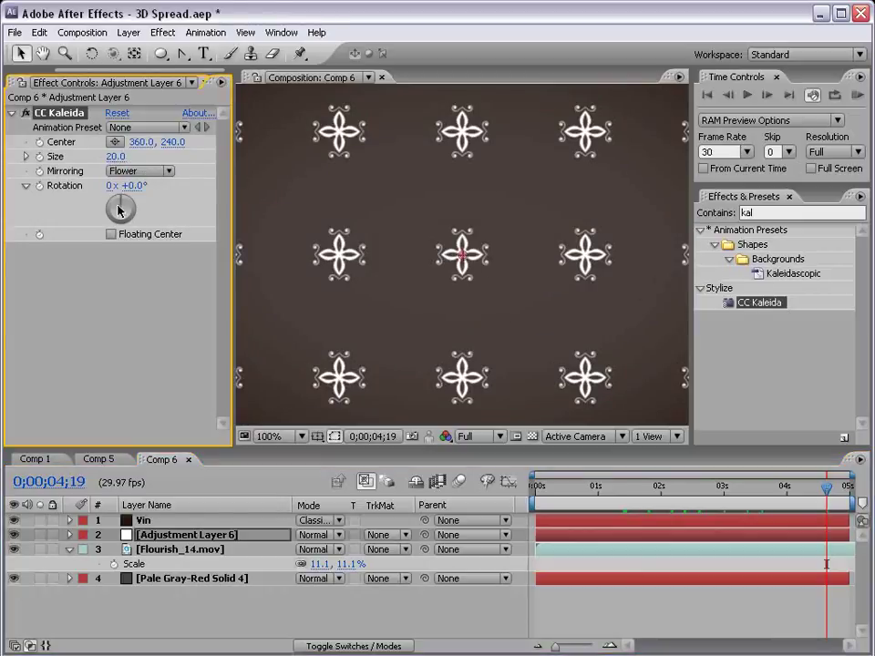
{"action": "left_click", "coordinate": [136, 171]}
{"action": "left_click", "coordinate": [144, 99]}
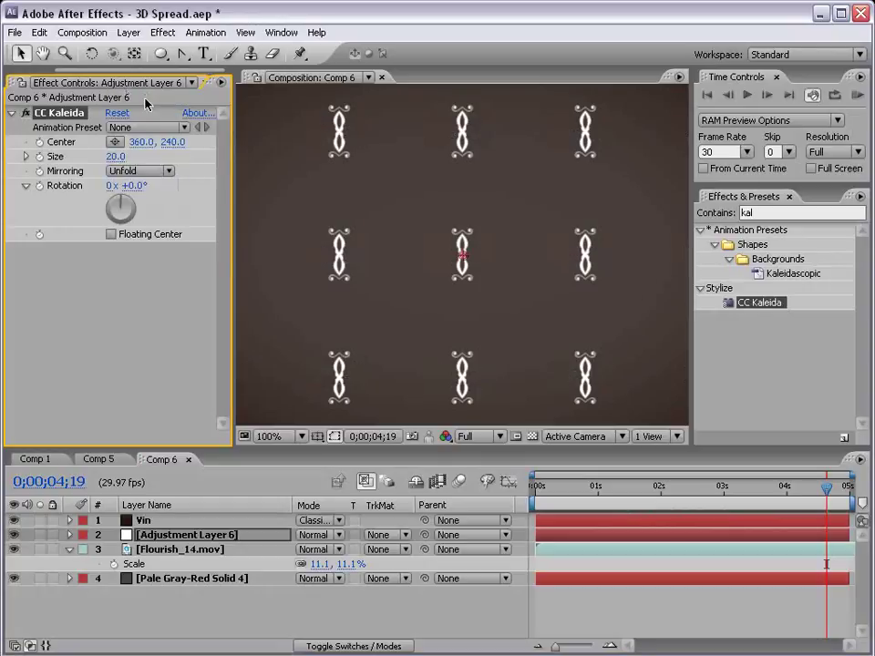
{"action": "scroll", "coordinate": [498, 274], "scroll_direction": "down", "scroll_amount": 2}
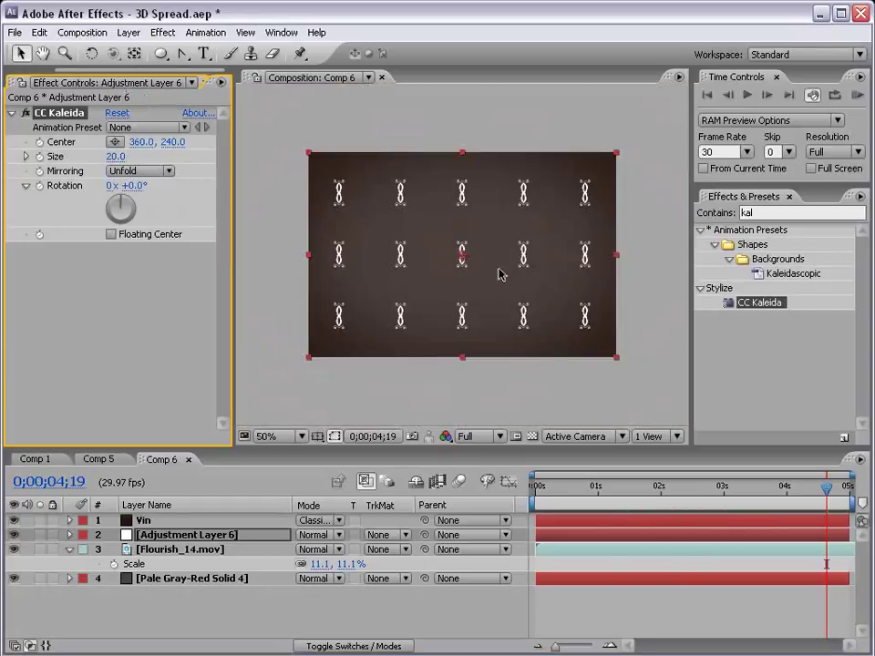
{"action": "left_click", "coordinate": [139, 171]}
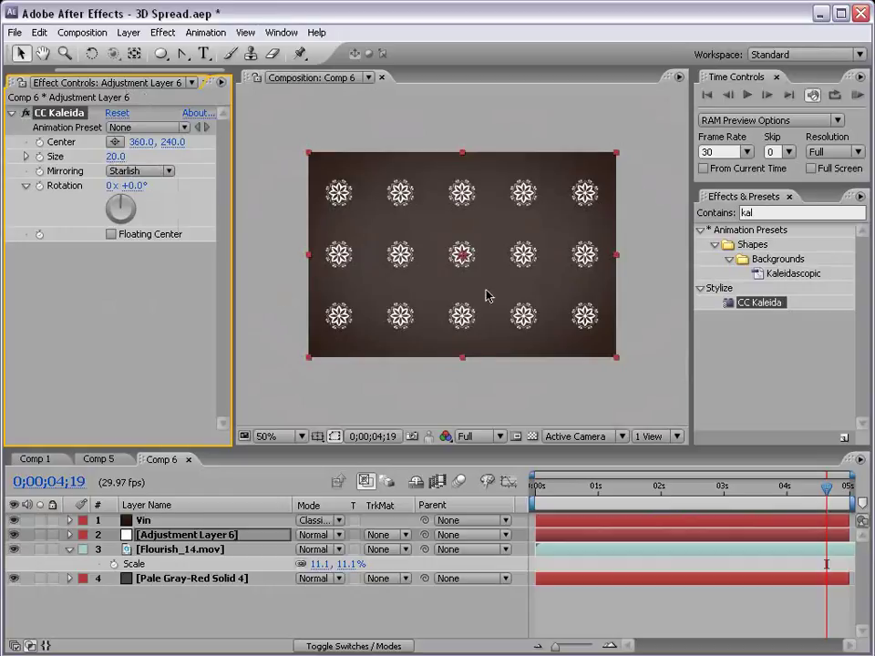
{"action": "key", "text": "period"}
{"action": "key", "text": "period"}
{"action": "left_click", "coordinate": [125, 174]}
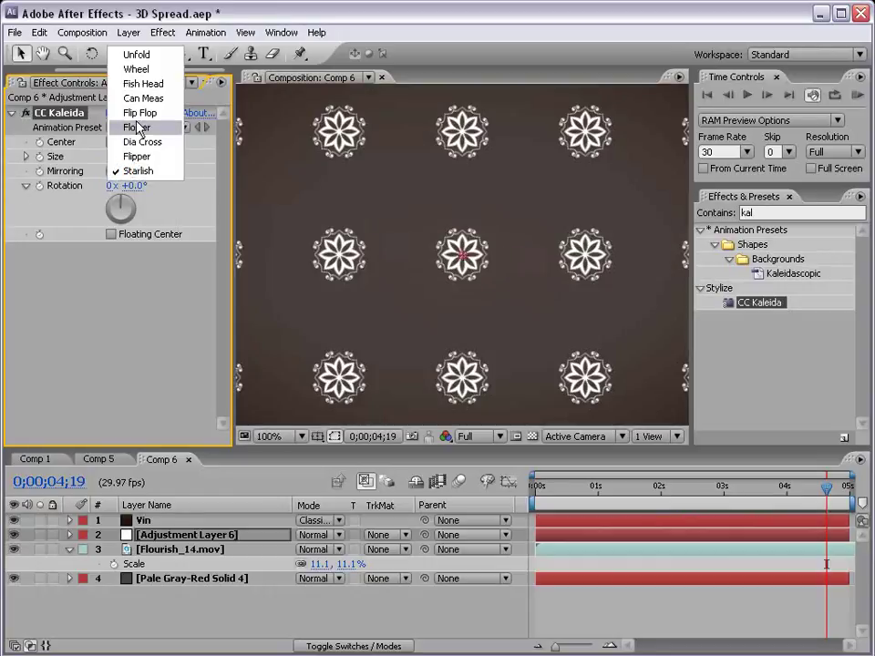
{"action": "left_click", "coordinate": [134, 129]}
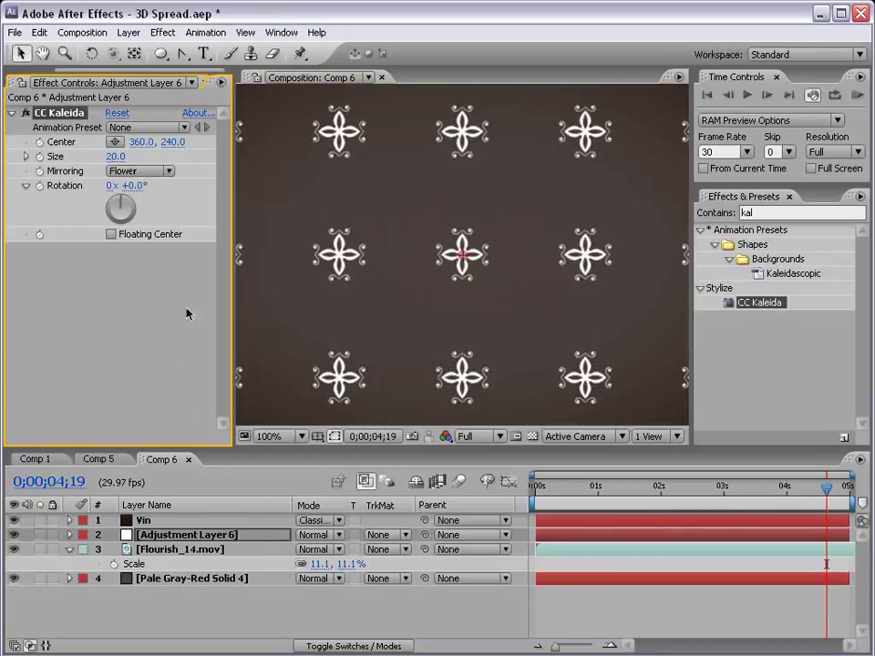
{"action": "left_click", "coordinate": [187, 549]}
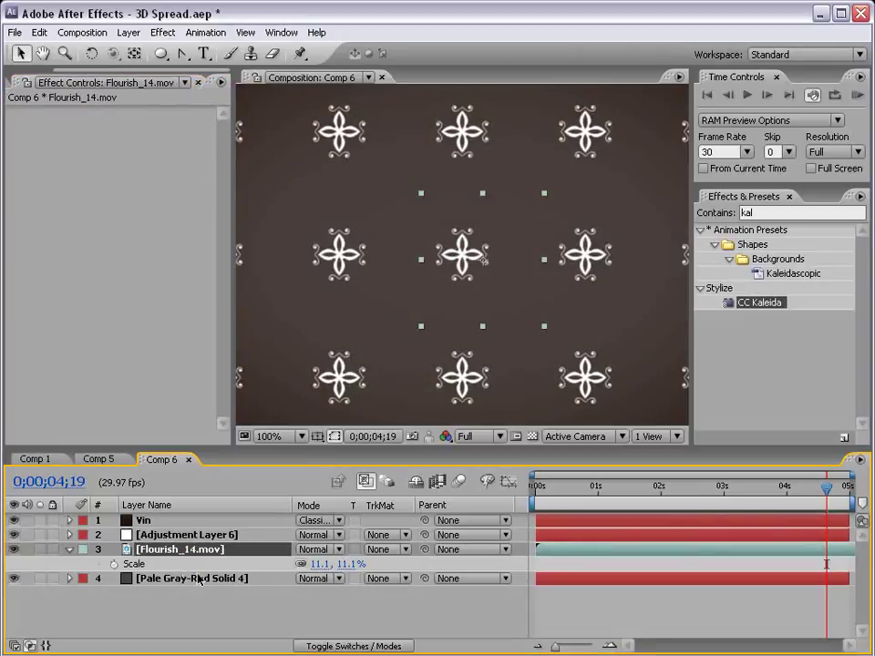
- Compare with the kaleidoscope on and off, then move the flourish until the tiling forms a dense lattice
{"action": "left_click", "coordinate": [13, 536]}
{"action": "left_click", "coordinate": [13, 535]}
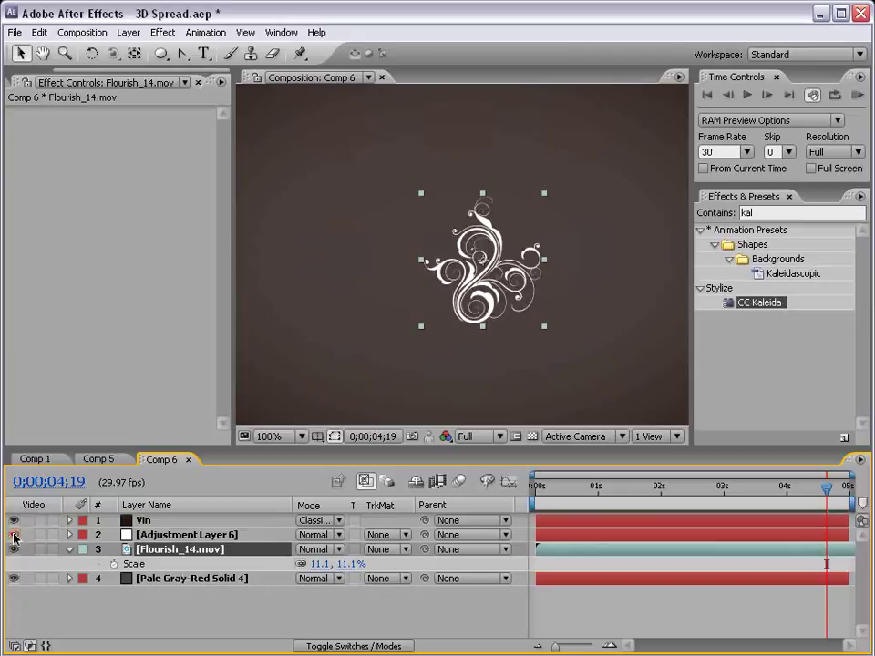
{"action": "left_click", "coordinate": [13, 536]}
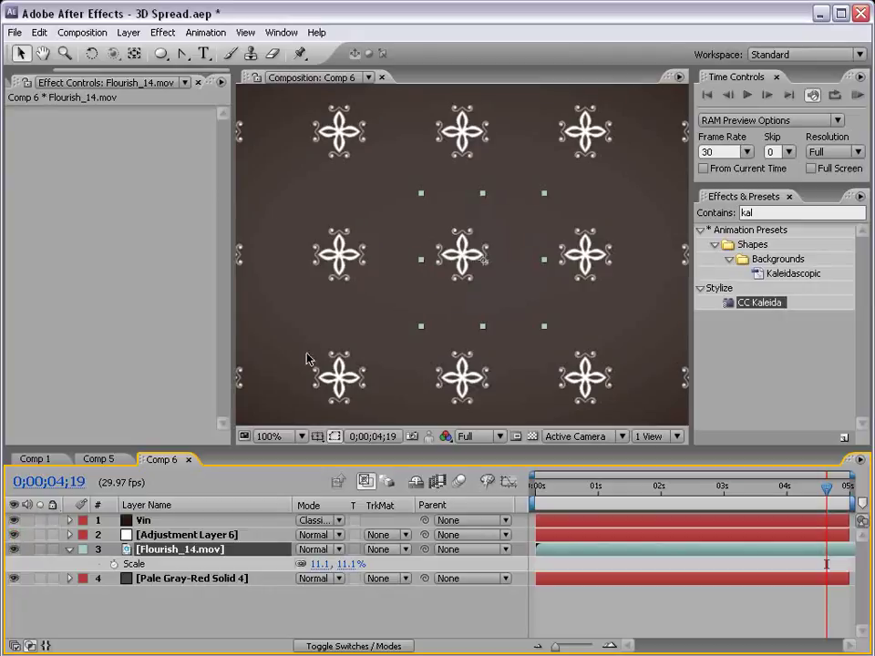
{"action": "left_click", "coordinate": [15, 536]}
{"action": "mouse_move", "coordinate": [494, 275]}
{"action": "left_mouse_down"}
{"action": "mouse_move", "coordinate": [474, 235]}
{"action": "mouse_move", "coordinate": [384, 260]}
{"action": "left_mouse_up"}
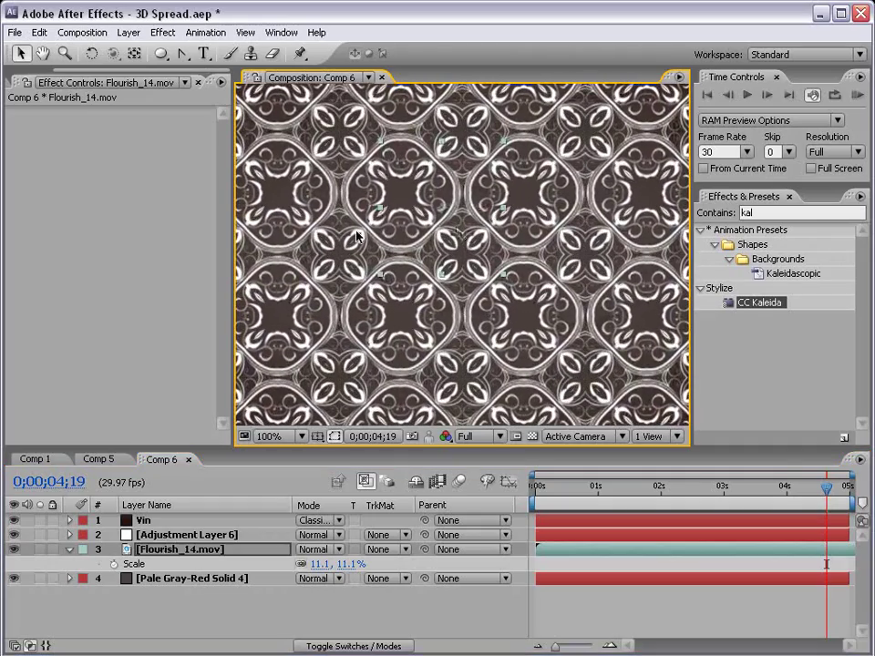
{"action": "key", "text": "comma"}
{"action": "key", "text": "grave"}
{"action": "key", "text": "grave"}
{"action": "key", "text": "period"}
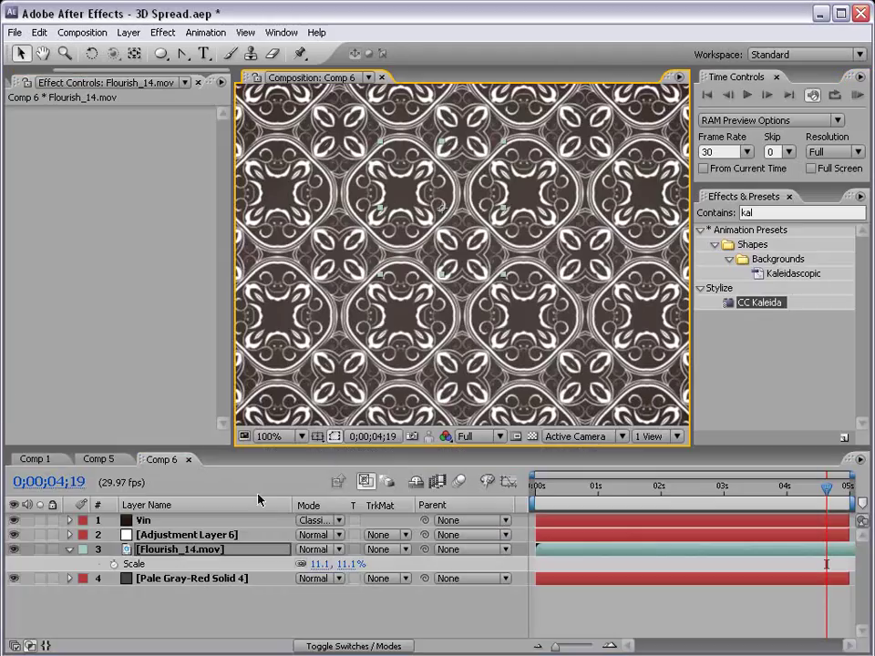
- Set Flourish_14.mov to Overlay blending at 27% opacity
{"action": "left_click", "coordinate": [319, 550]}
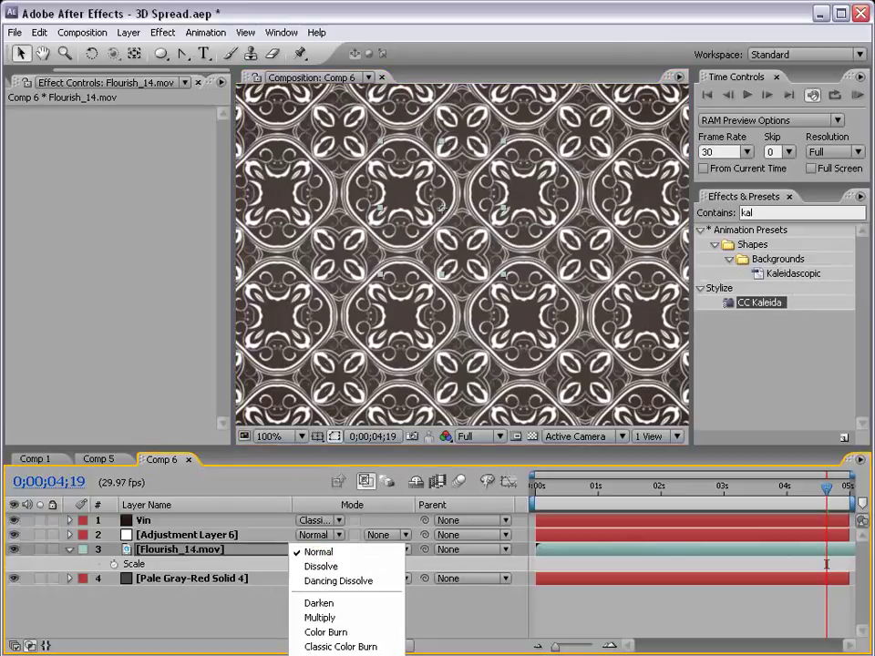
{"action": "left_click", "coordinate": [337, 649]}
{"action": "left_click", "coordinate": [340, 550]}
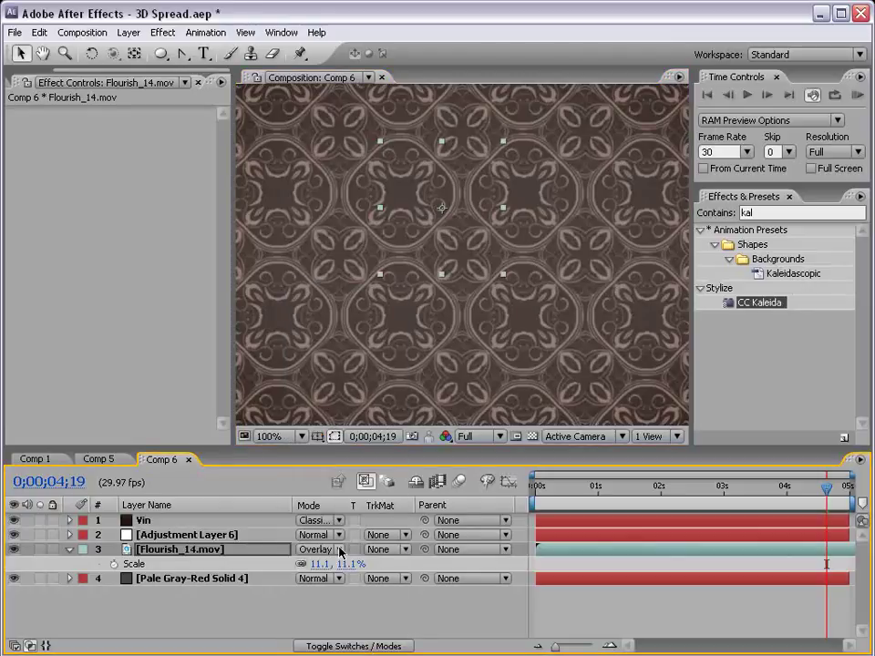
{"action": "key", "text": "t"}
{"action": "left_click_drag", "start_coordinate": [304, 564], "coordinate": [233, 568]}
{"action": "left_click", "coordinate": [385, 628]}
- Preview the faint damask pattern in an enlarged view around one second in
{"action": "key", "text": "grave"}
{"action": "key", "text": "grave"}
{"action": "key", "text": "comma"}
{"action": "left_click", "coordinate": [187, 535]}
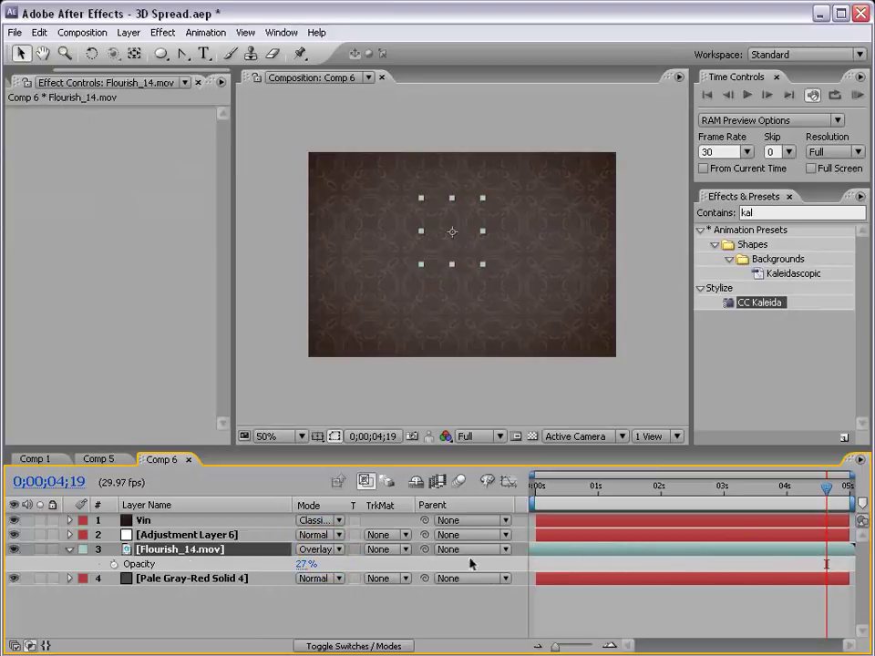
{"action": "left_click_drag", "start_coordinate": [540, 488], "coordinate": [736, 489]}
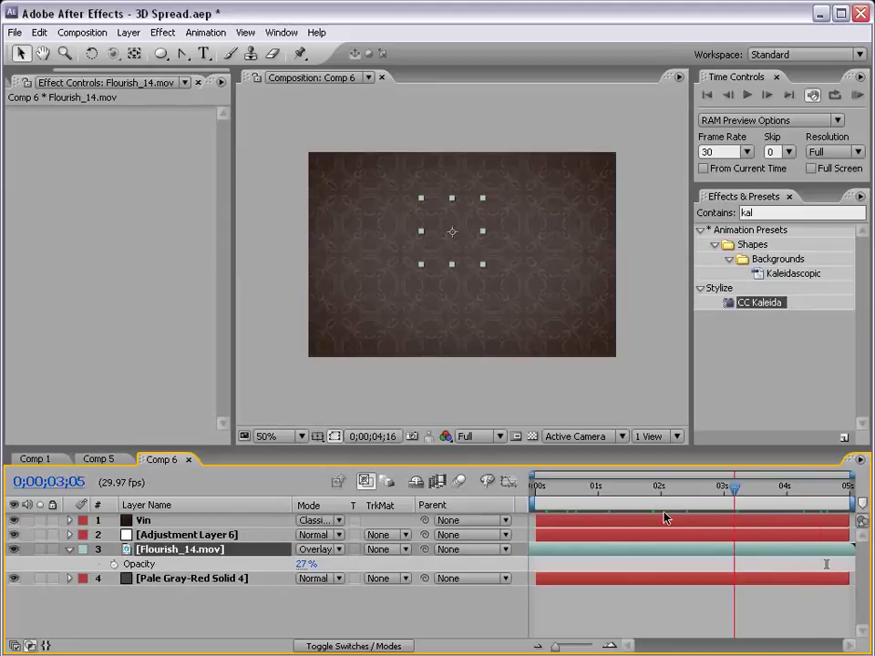
{"action": "left_click", "coordinate": [615, 492]}
{"action": "left_click", "coordinate": [543, 342]}
{"action": "key", "text": "grave"}
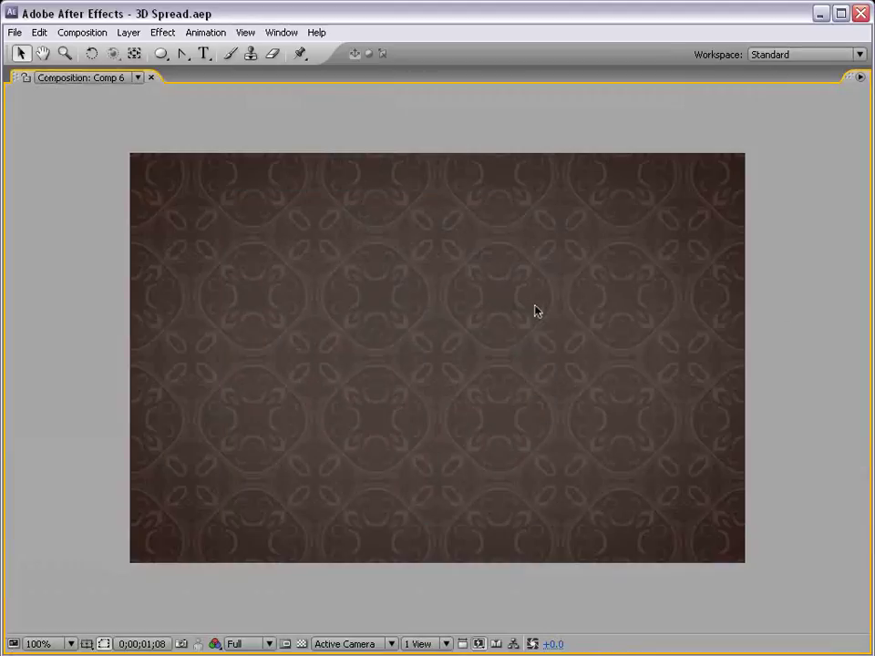
- Create Black Solid 5 in black (000000) at the top of Comp 6
{"action": "key", "text": "grave"}
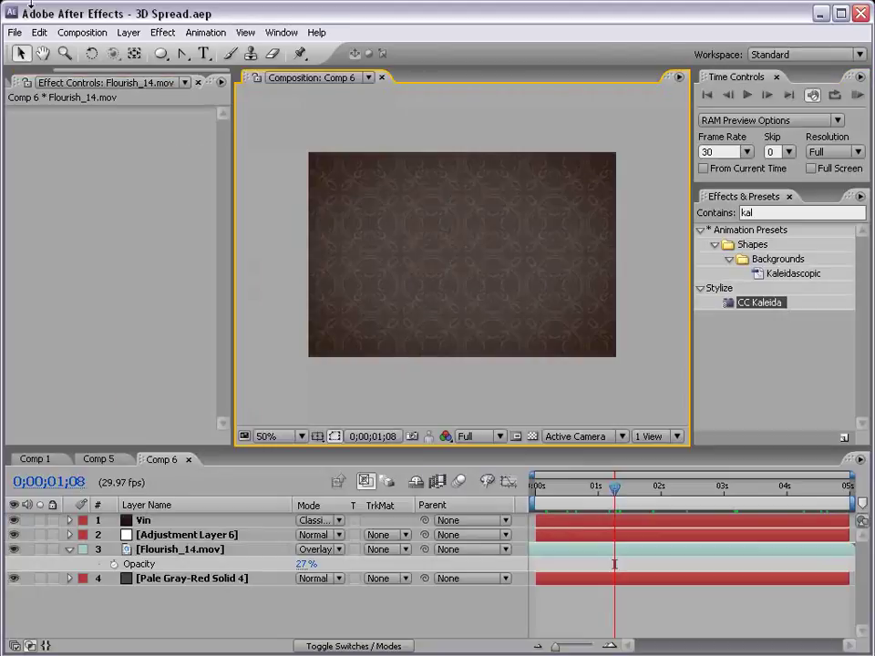
{"action": "left_click", "coordinate": [129, 32]}
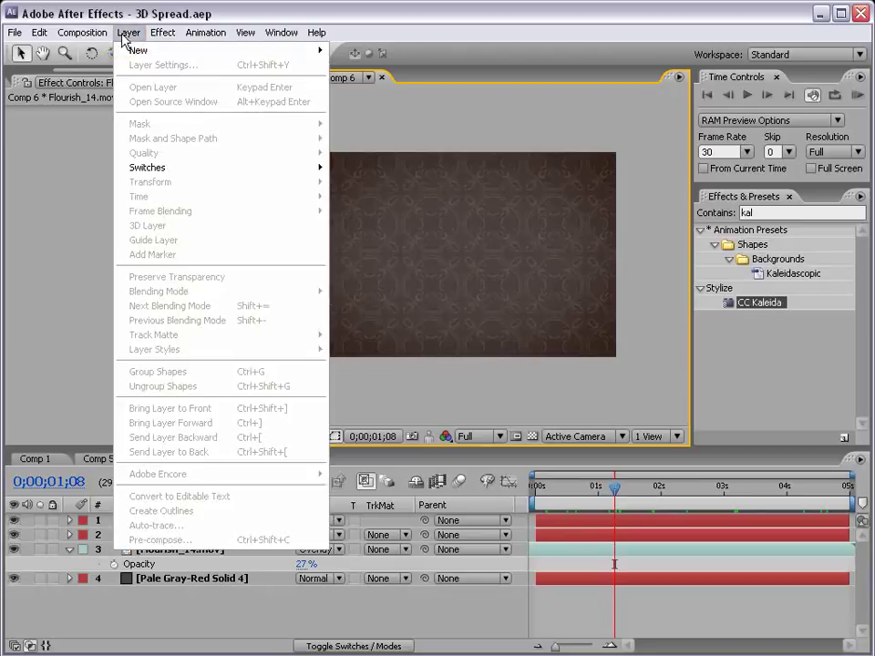
{"action": "mouse_move", "coordinate": [138, 50]}
{"action": "left_click", "coordinate": [360, 65]}
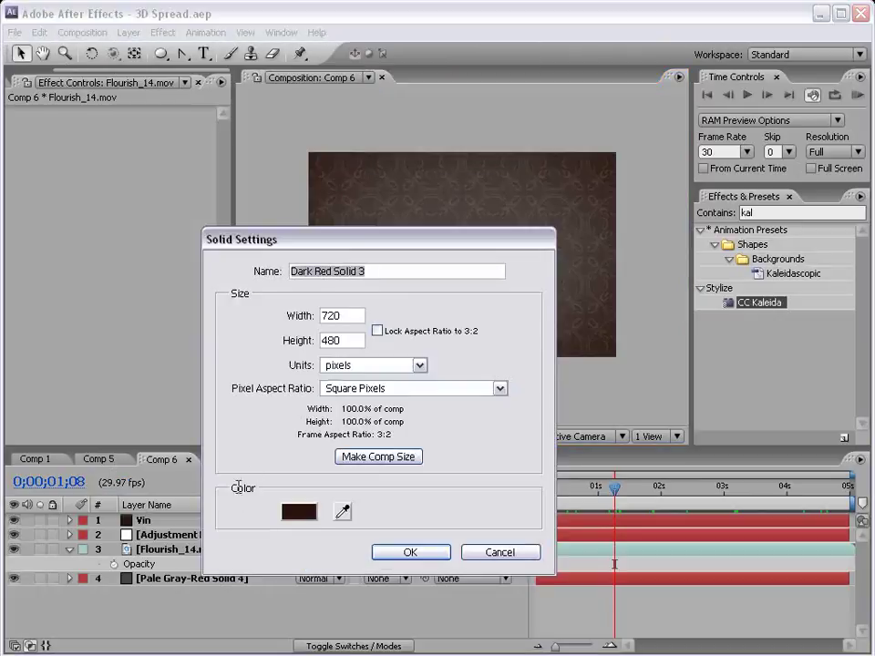
{"action": "left_click", "coordinate": [301, 512]}
{"action": "left_click", "coordinate": [560, 507]}
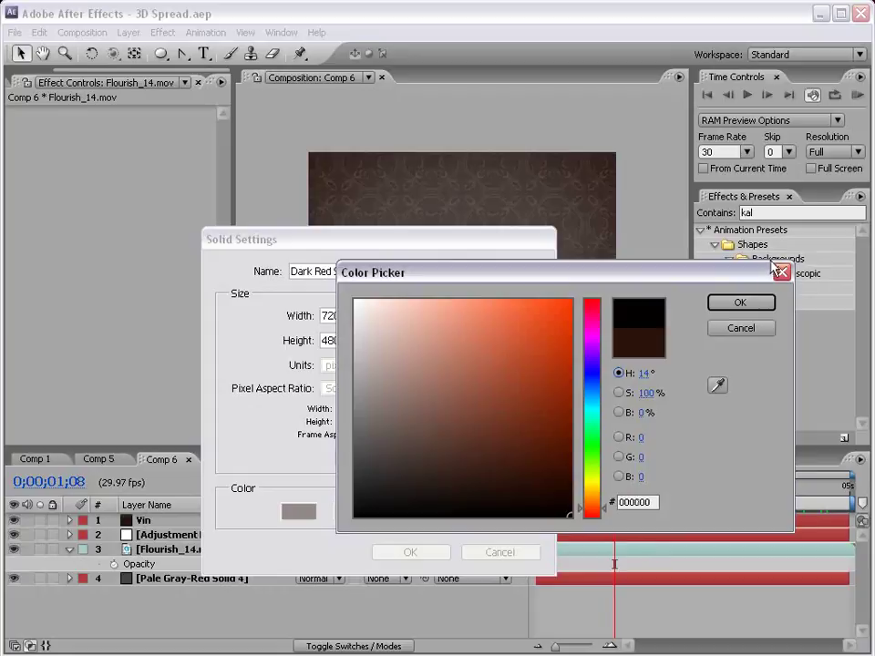
{"action": "left_click", "coordinate": [725, 304]}
{"action": "left_click", "coordinate": [418, 555]}
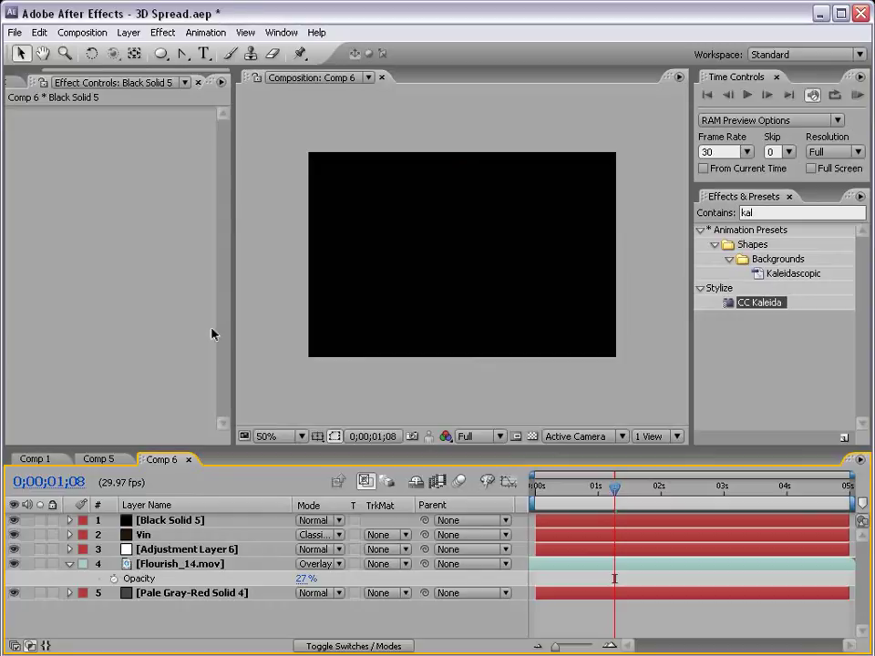
{"action": "left_click", "coordinate": [453, 248]}
{"action": "scroll", "coordinate": [455, 252], "scroll_direction": "up", "scroll_amount": 2}
{"action": "scroll", "coordinate": [455, 252], "scroll_direction": "down", "scroll_amount": 2}
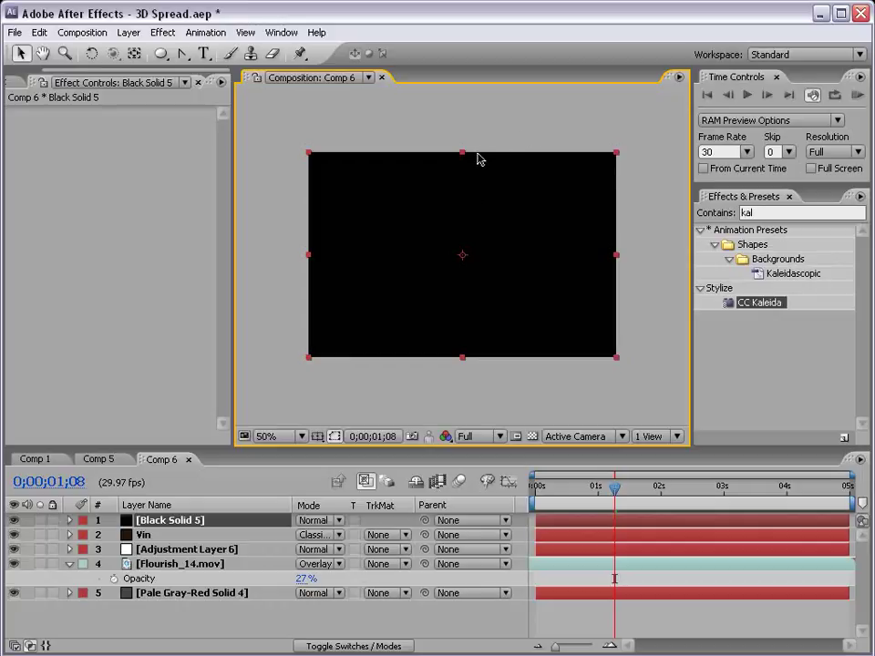
- Start a Pen mask on Black Solid 5 at the left edge with a rounded top-left corner
{"action": "key", "text": "Home"}
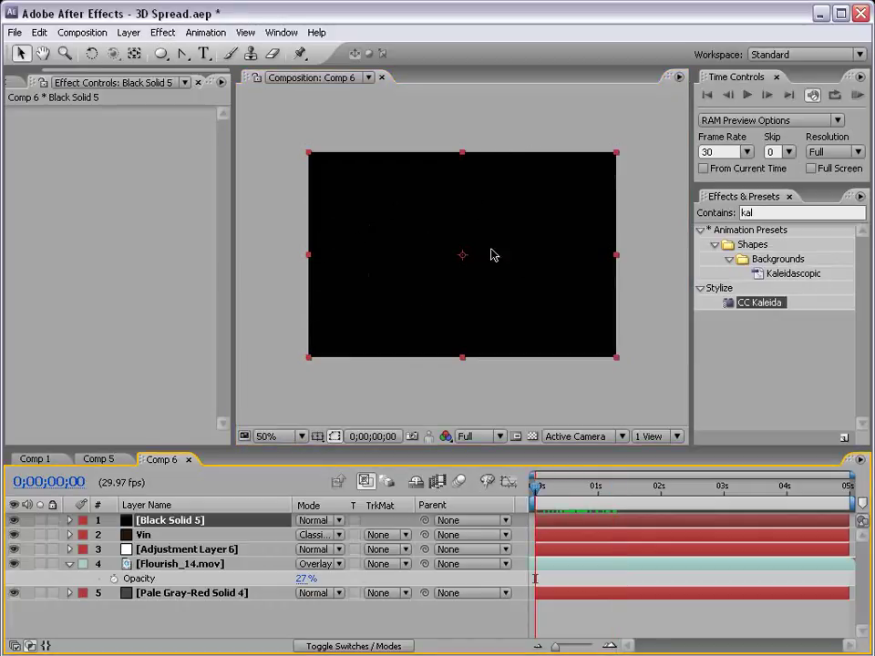
{"action": "left_click", "coordinate": [181, 55]}
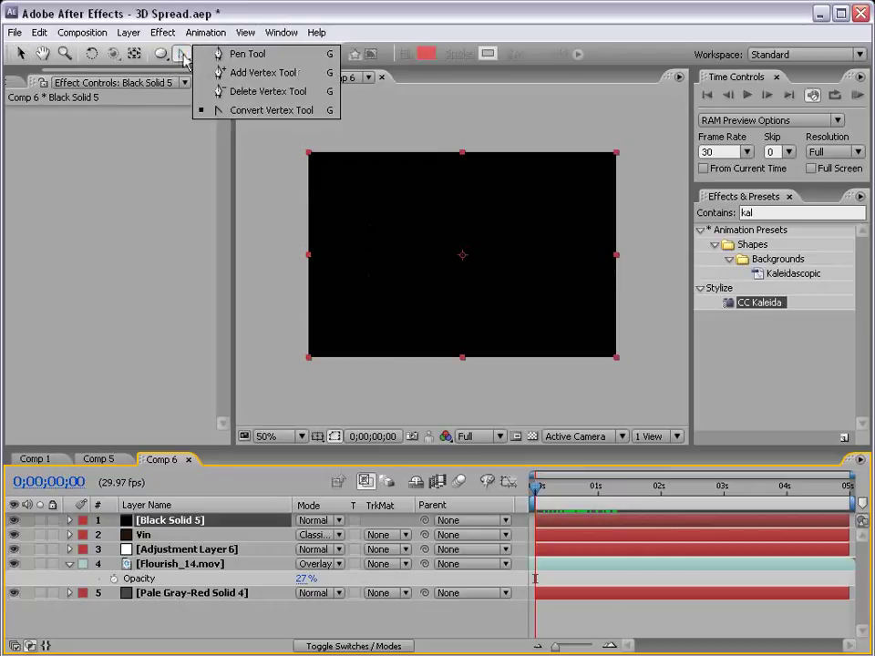
{"action": "left_click", "coordinate": [239, 54]}
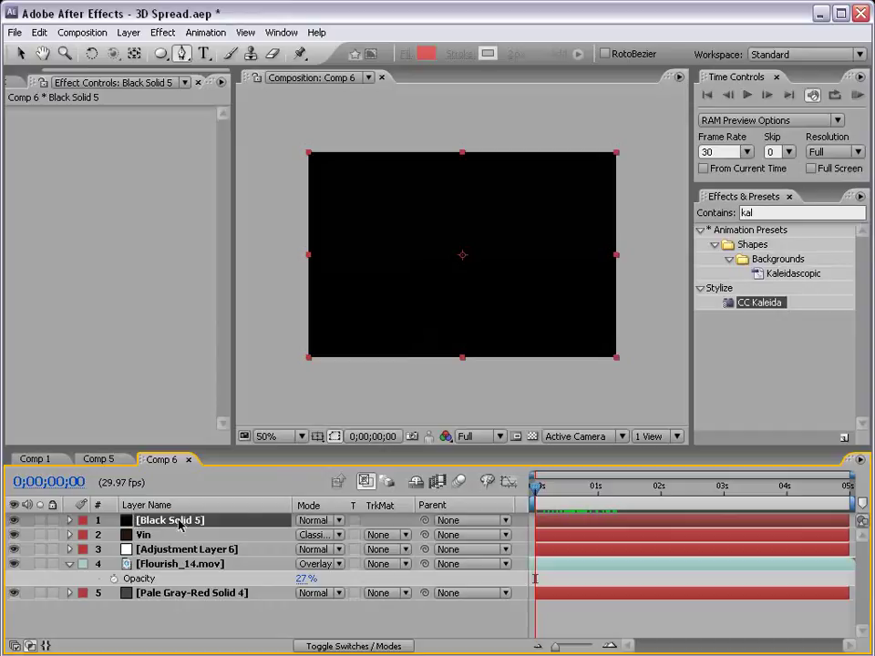
{"action": "key", "text": "period"}
{"action": "key", "text": "grave"}
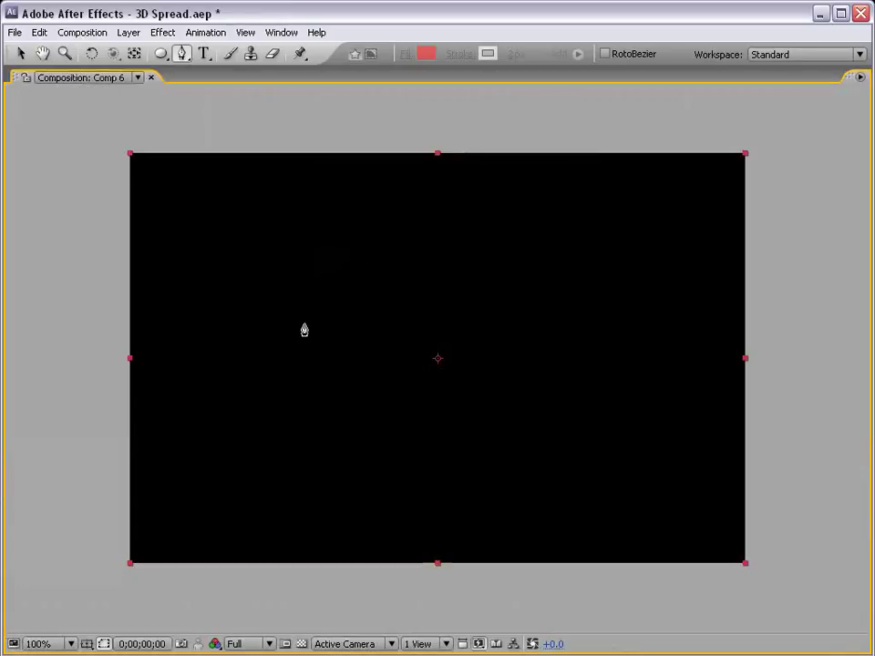
{"action": "left_click", "coordinate": [278, 331]}
{"action": "left_click", "coordinate": [293, 314]}
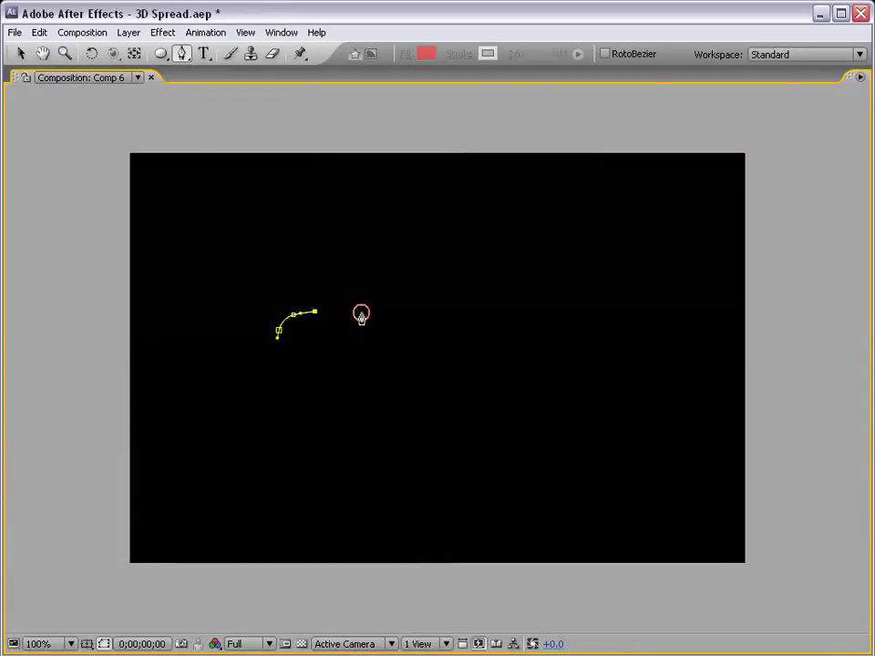
- Draw the top, right and bottom edges with rounded corners, close the mask, and check it
{"action": "left_click", "coordinate": [525, 318]}
{"action": "left_click", "coordinate": [559, 315]}
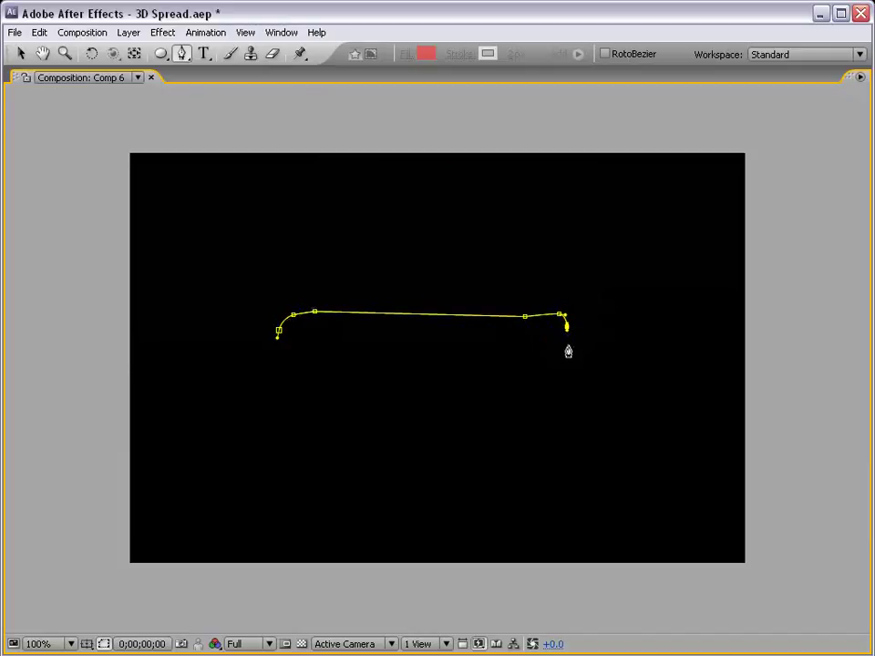
{"action": "left_click", "coordinate": [564, 379]}
{"action": "left_click", "coordinate": [553, 400]}
{"action": "left_click", "coordinate": [302, 397]}
{"action": "left_click_drag", "start_coordinate": [279, 393], "coordinate": [281, 359]}
{"action": "left_click", "coordinate": [278, 331]}
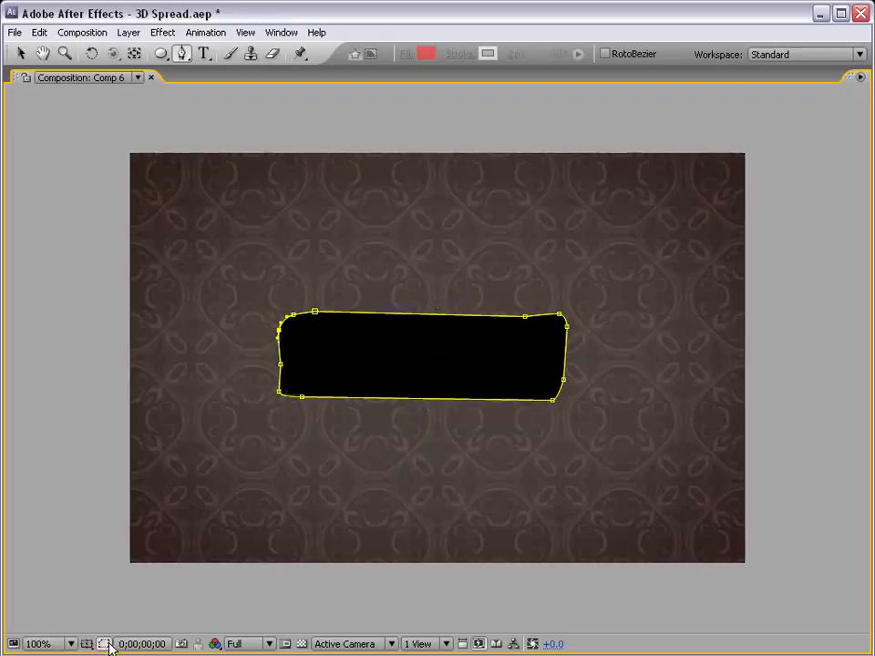
{"action": "left_click", "coordinate": [104, 644]}
{"action": "left_click", "coordinate": [104, 645]}
{"action": "key", "text": "grave"}
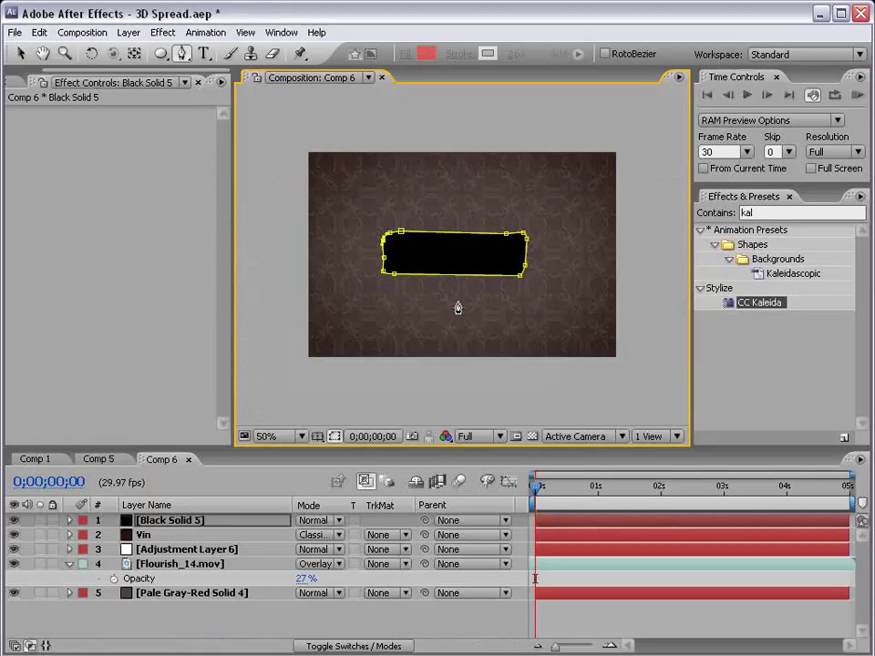
- Delete the hand-drawn mask from Black Solid 5
{"action": "key", "text": "v"}
{"action": "left_click", "coordinate": [178, 524]}
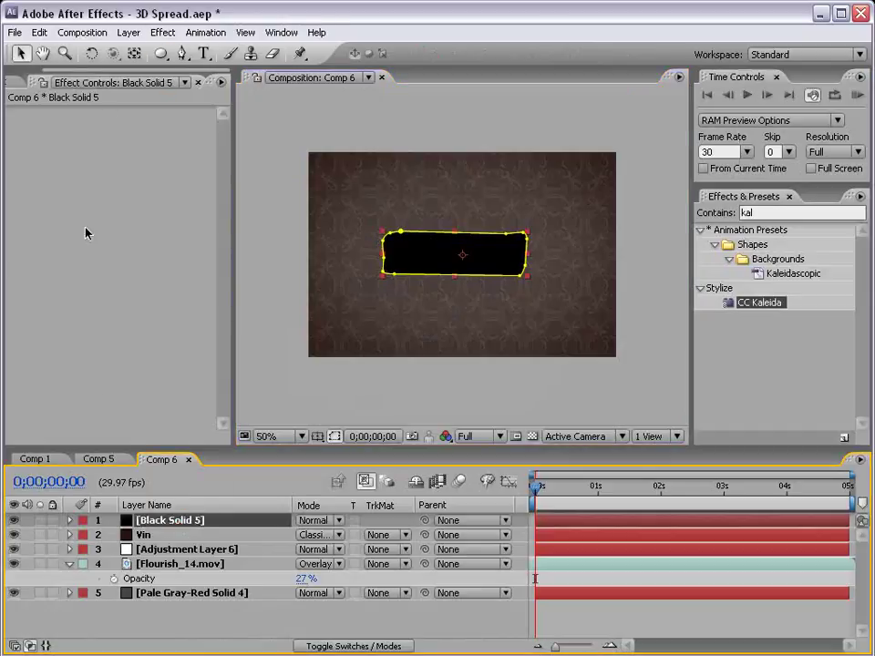
{"action": "key", "text": "m"}
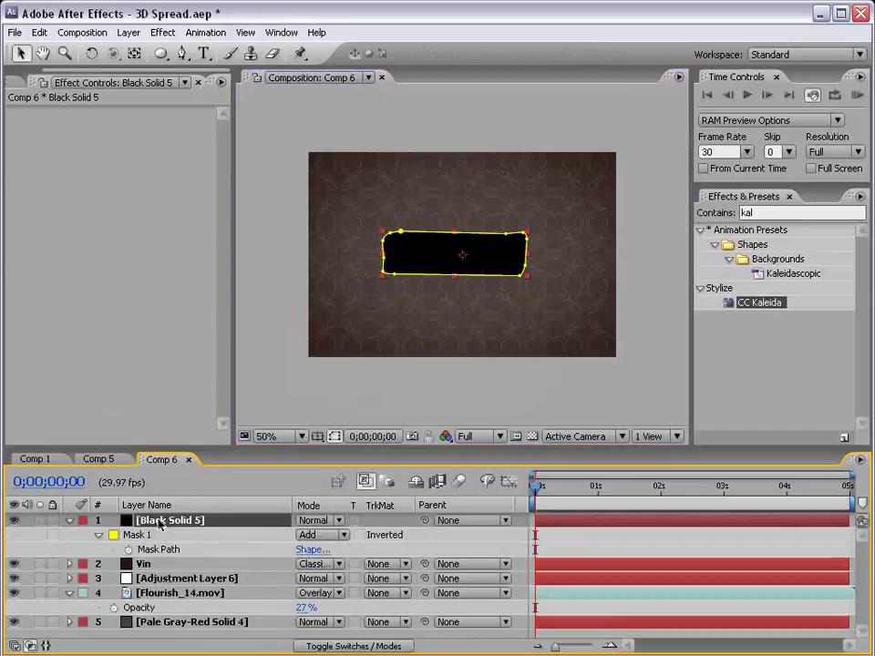
{"action": "key", "text": "Delete"}
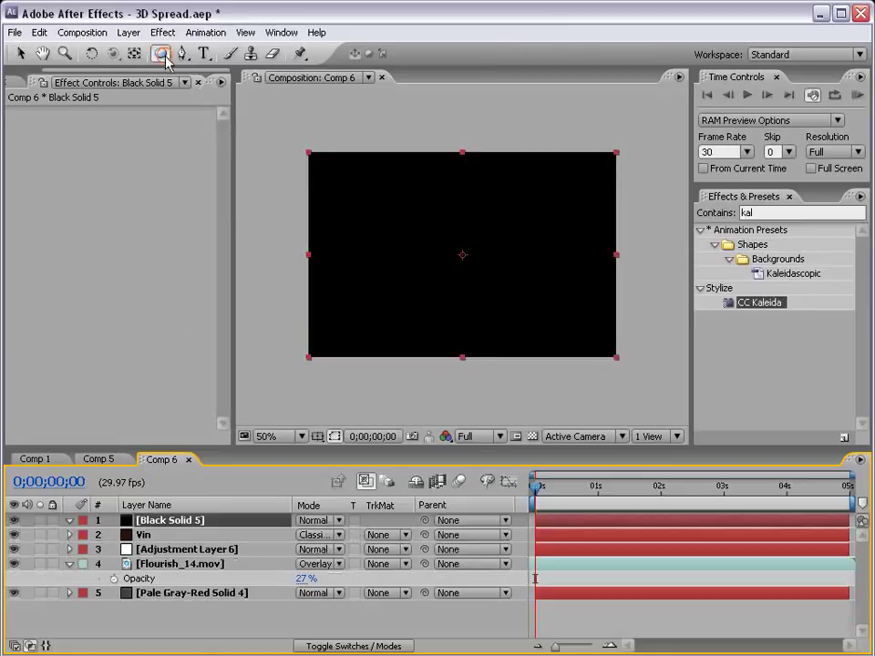
- Draw a small centred rounded-rectangle mask on Black Solid 5 and save the project
{"action": "left_click", "coordinate": [161, 53]}
{"action": "left_click", "coordinate": [258, 73]}
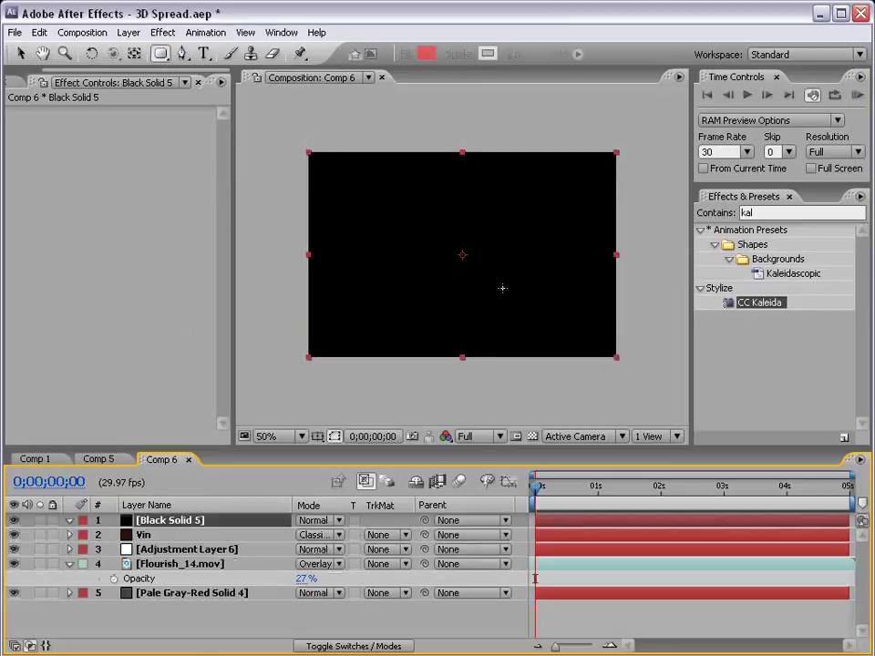
{"action": "left_click", "coordinate": [462, 259]}
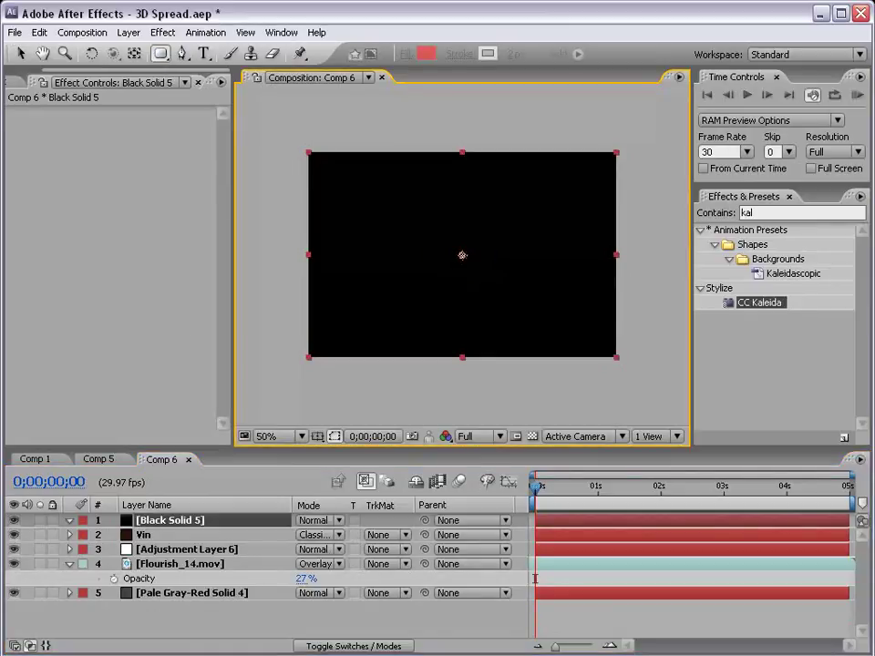
{"action": "left_click_drag", "start_coordinate": [463, 256], "coordinate": [540, 274]}
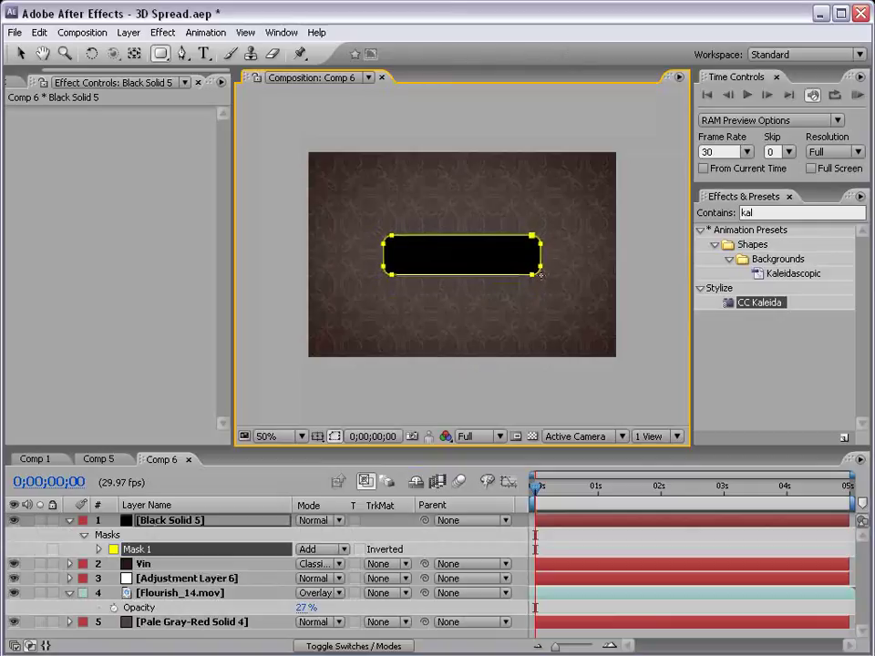
{"action": "key", "text": "F2"}
{"action": "key", "text": "grave"}
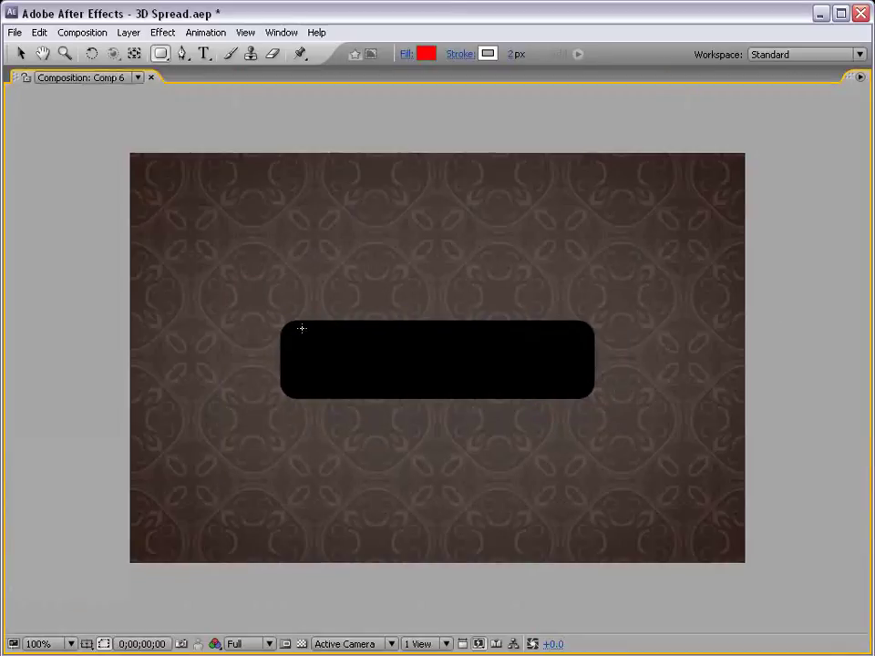
{"action": "key", "text": "grave"}
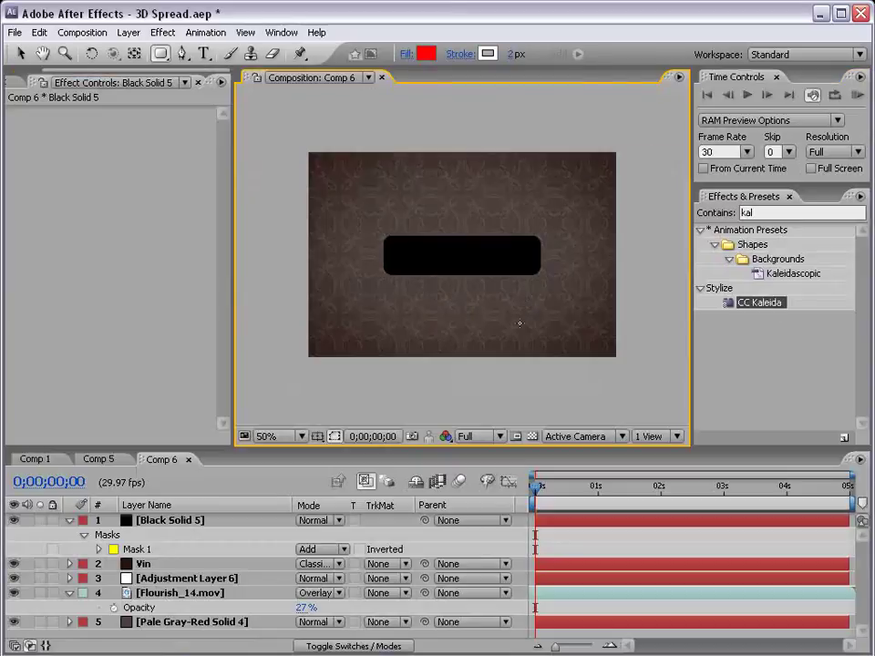
{"action": "key", "text": "v"}
{"action": "left_click", "coordinate": [561, 547]}
{"action": "key", "text": "ctrl+s"}
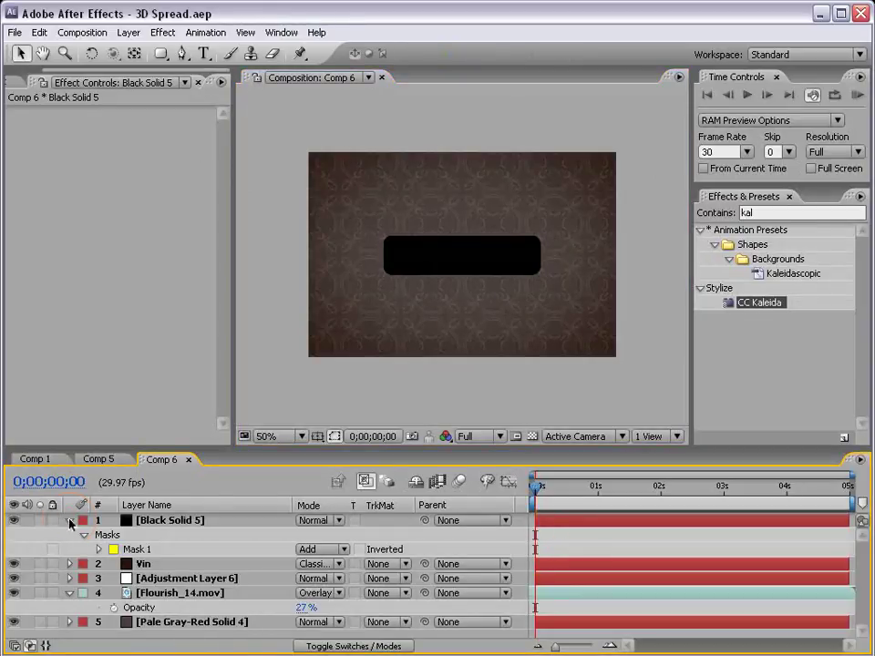
- Collapse the layer properties and add Flourish_06.mov to Comp 6 as the top layer
{"action": "left_click", "coordinate": [71, 521]}
{"action": "left_click", "coordinate": [70, 564]}
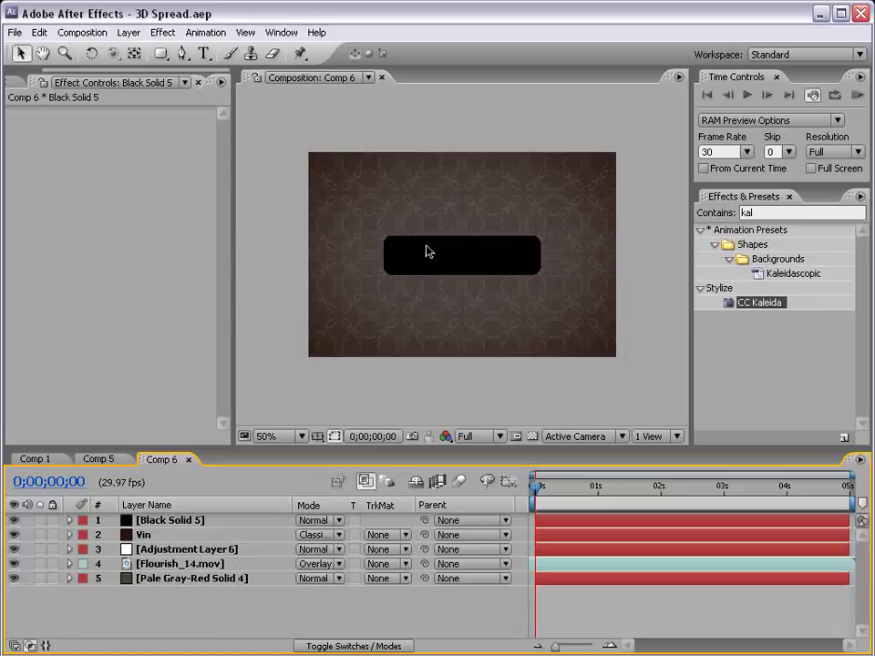
{"action": "left_click_drag", "start_coordinate": [56, 69], "coordinate": [25, 87]}
{"action": "left_click", "coordinate": [34, 81]}
{"action": "left_click", "coordinate": [76, 294]}
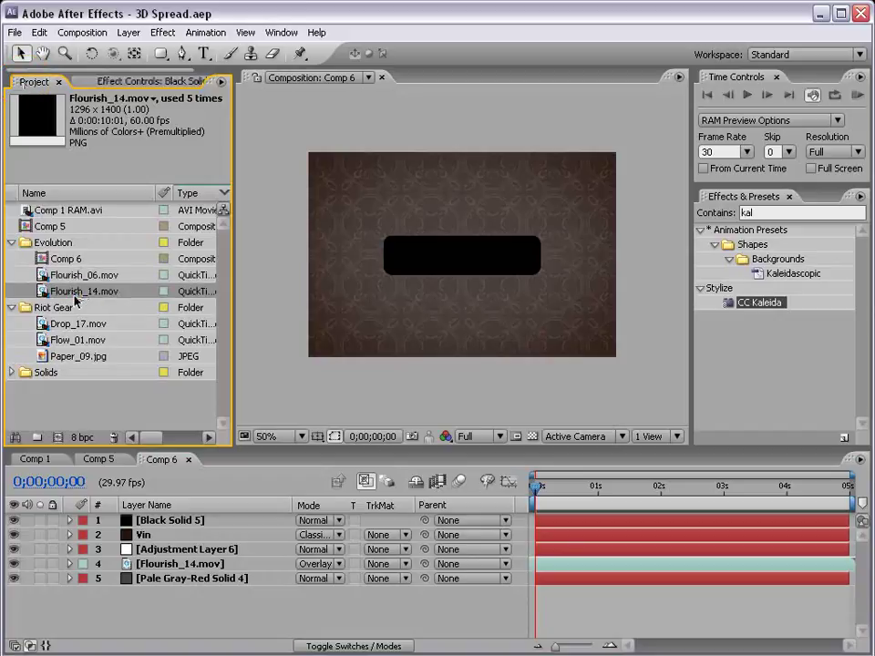
{"action": "left_click", "coordinate": [46, 275]}
{"action": "left_click_drag", "start_coordinate": [43, 281], "coordinate": [452, 255]}
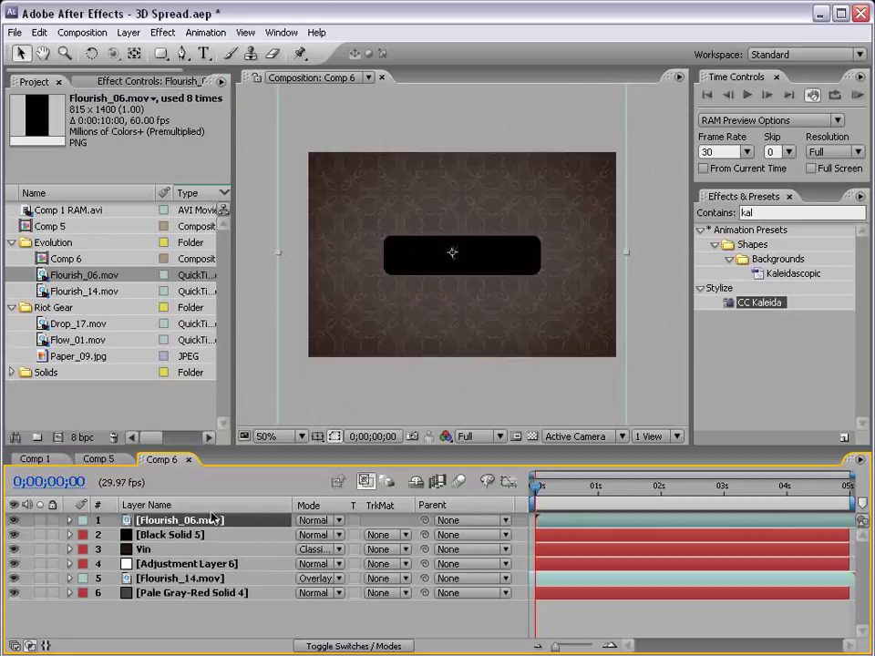
- Scale the flourish to 37% and advance time so its swirl appears
{"action": "key", "text": "s"}
{"action": "left_click_drag", "start_coordinate": [315, 536], "coordinate": [273, 536]}
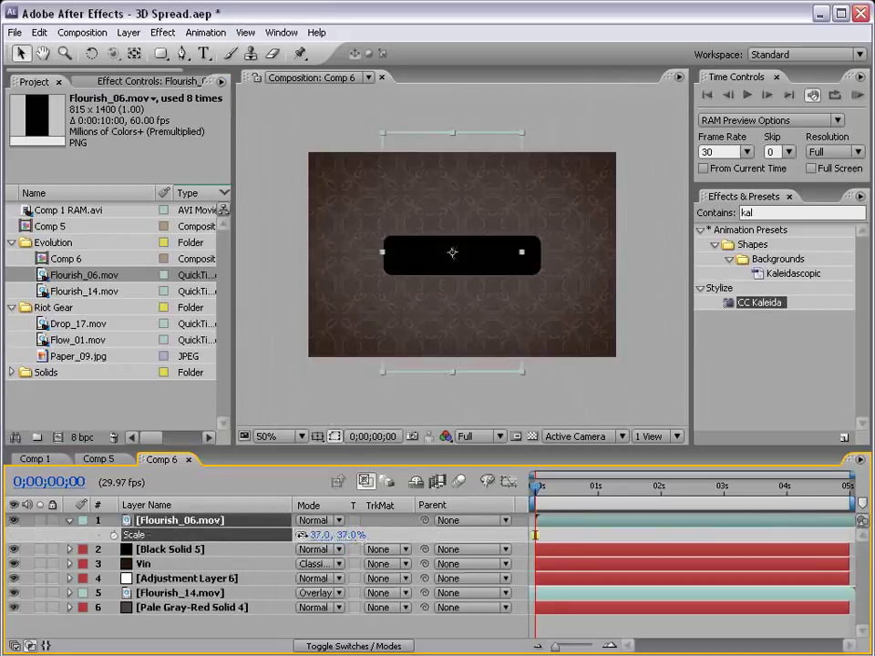
{"action": "left_click_drag", "start_coordinate": [537, 498], "coordinate": [700, 499]}
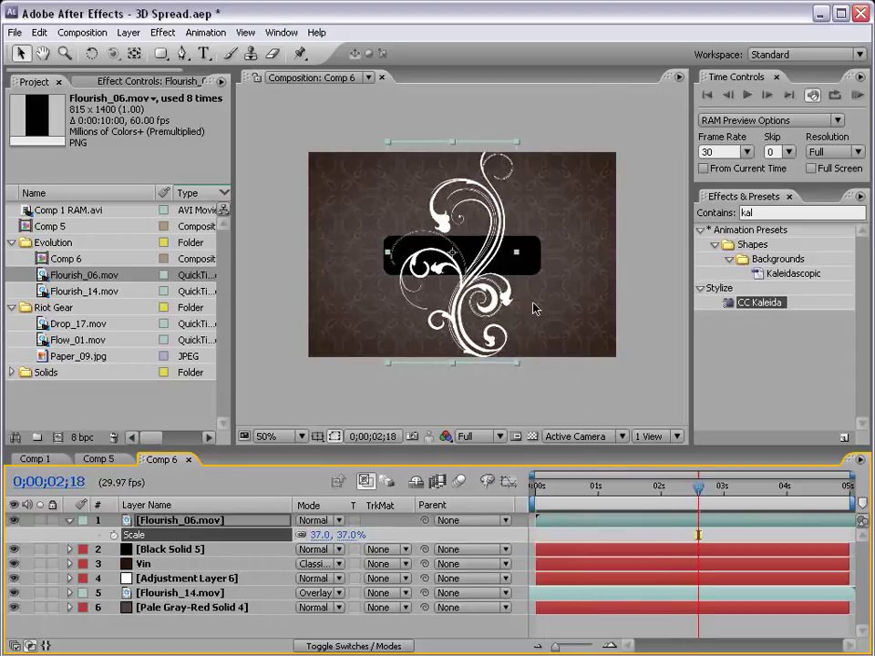
- Add a dark brown (321C16) Fill to the flourish and set its mode to Classic Color Burn
{"action": "left_click", "coordinate": [163, 32]}
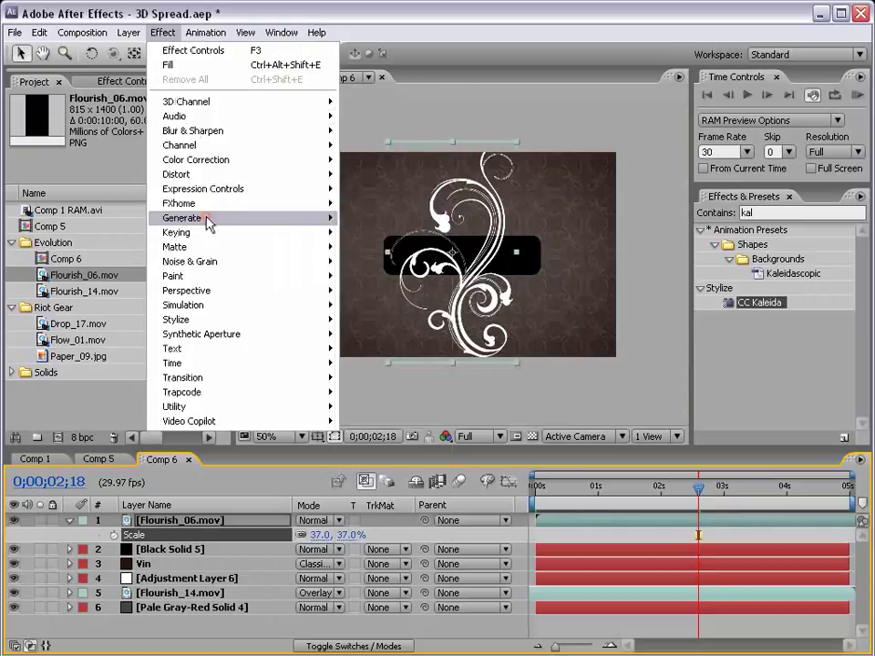
{"action": "mouse_move", "coordinate": [182, 218]}
{"action": "left_click", "coordinate": [383, 421]}
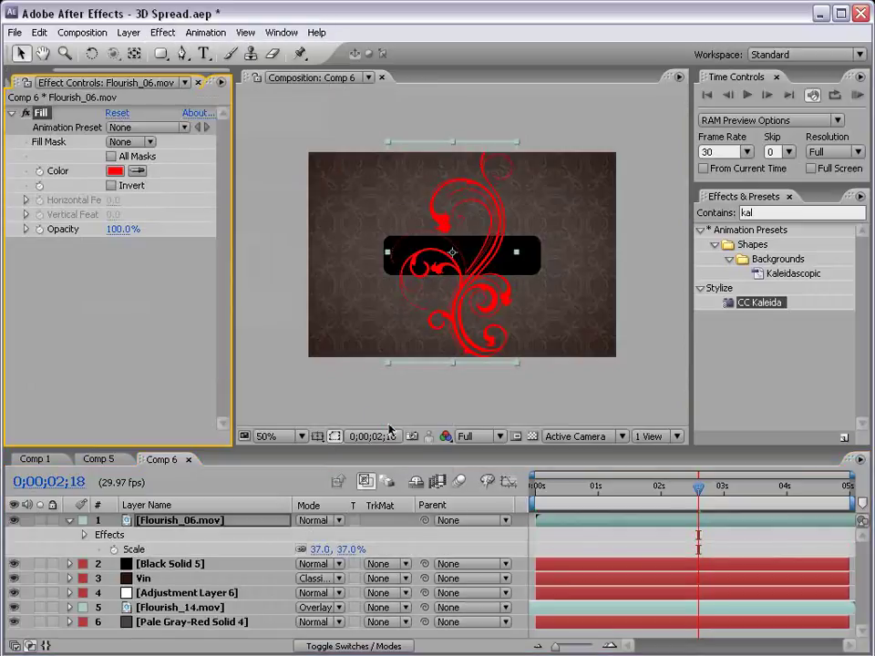
{"action": "left_click", "coordinate": [113, 170]}
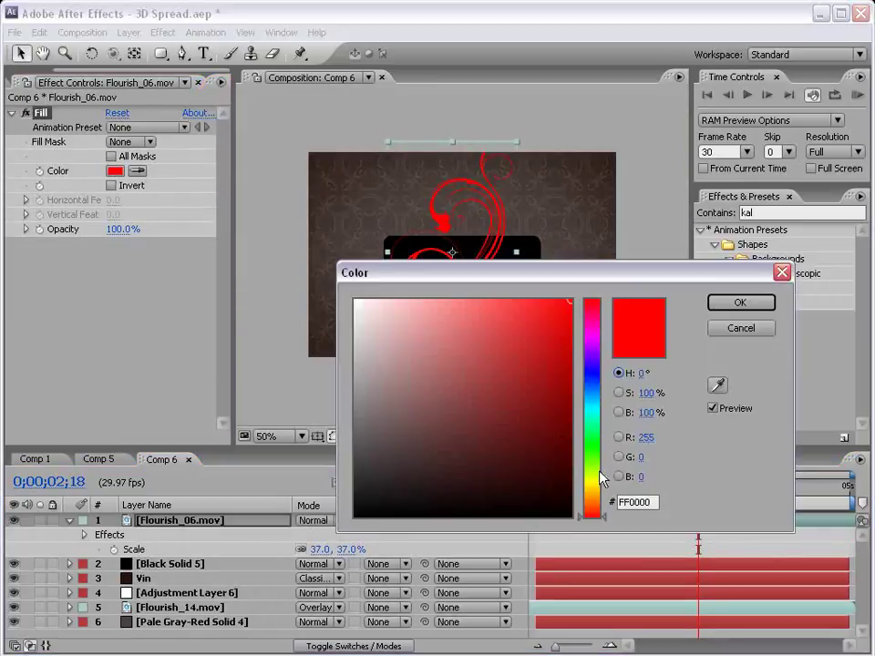
{"action": "left_click", "coordinate": [596, 511]}
{"action": "left_click_drag", "start_coordinate": [458, 482], "coordinate": [473, 474]}
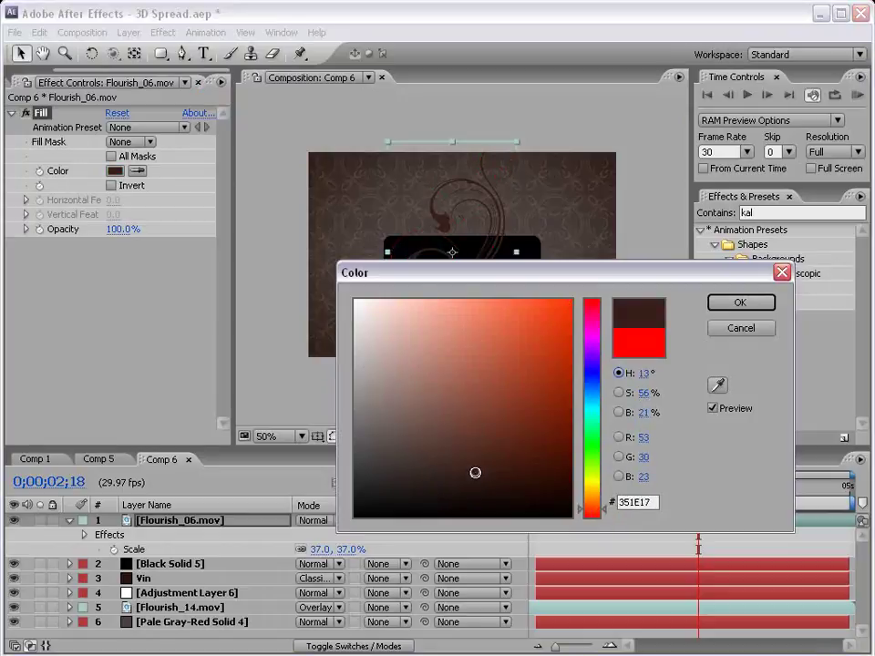
{"action": "left_click", "coordinate": [741, 301]}
{"action": "left_click", "coordinate": [319, 520]}
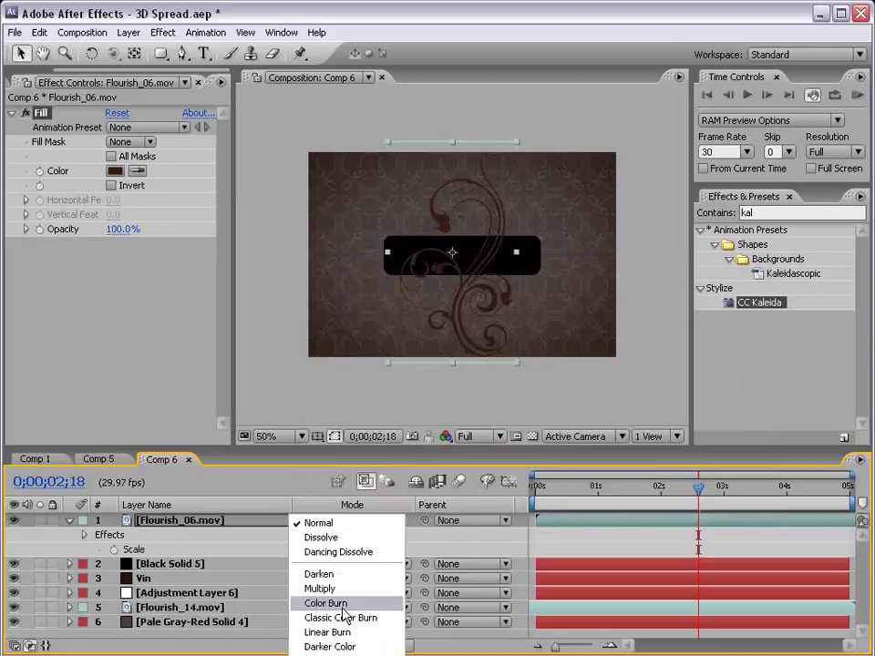
{"action": "left_click", "coordinate": [360, 618]}
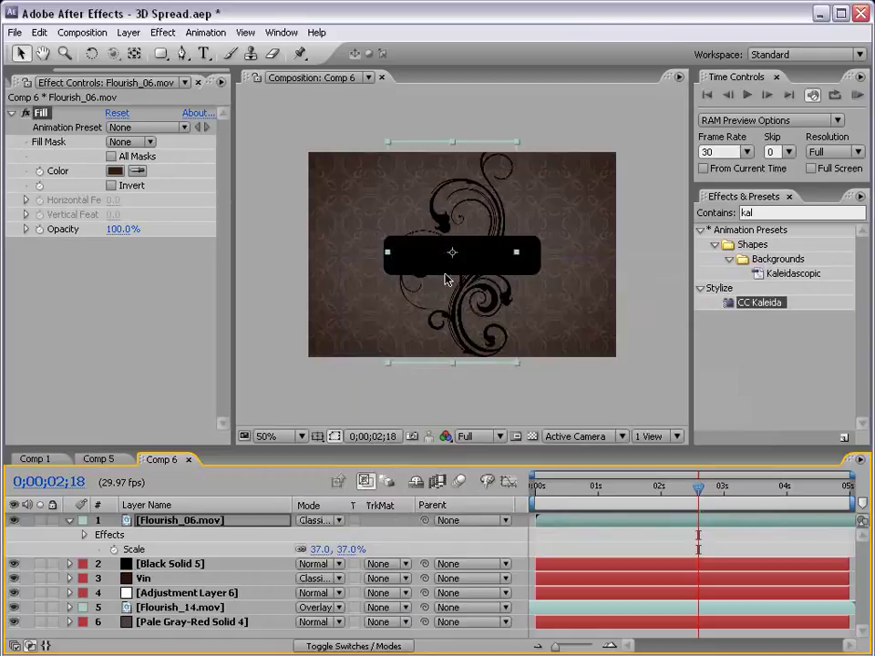
- Rotate the flourish and shrink it to 25.5% scale
{"action": "key", "text": "w"}
{"action": "mouse_move", "coordinate": [456, 337]}
{"action": "left_mouse_down"}
{"action": "mouse_move", "coordinate": [506, 299]}
{"action": "mouse_move", "coordinate": [466, 280]}
{"action": "mouse_move", "coordinate": [479, 255]}
{"action": "mouse_move", "coordinate": [432, 236]}
{"action": "mouse_move", "coordinate": [411, 253]}
{"action": "left_mouse_up"}
{"action": "key", "text": "w"}
{"action": "key", "text": "v"}
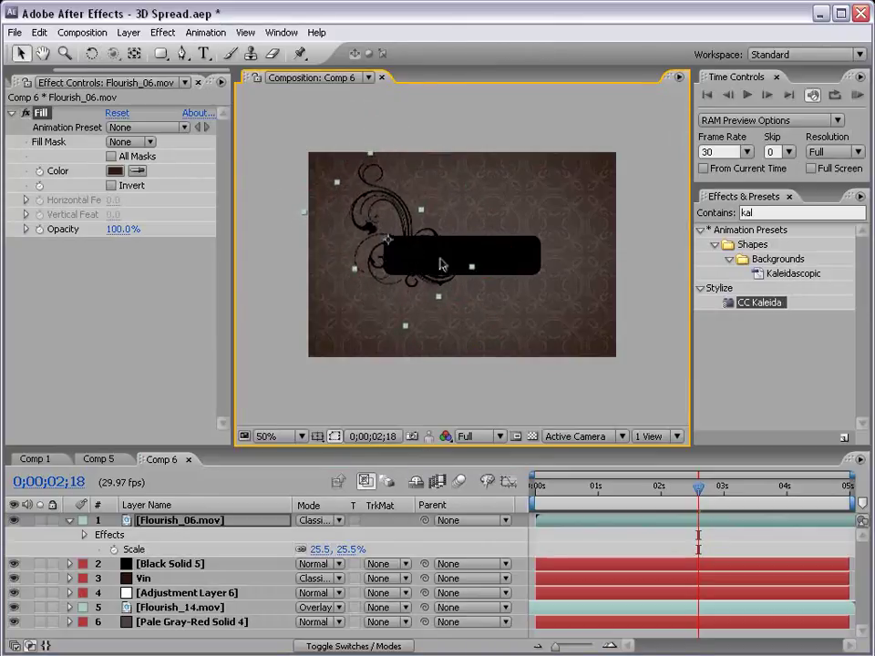
- Lighten the fill colour toward a greyish pink and save the project
{"action": "left_click", "coordinate": [117, 172]}
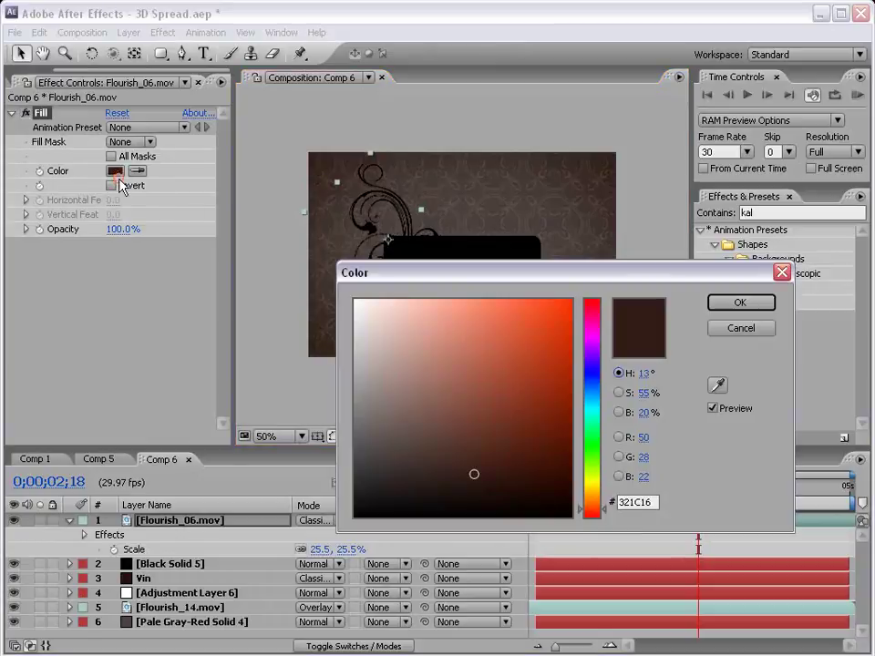
{"action": "left_click_drag", "start_coordinate": [405, 374], "coordinate": [384, 350]}
{"action": "left_click", "coordinate": [741, 302]}
{"action": "key", "text": "period"}
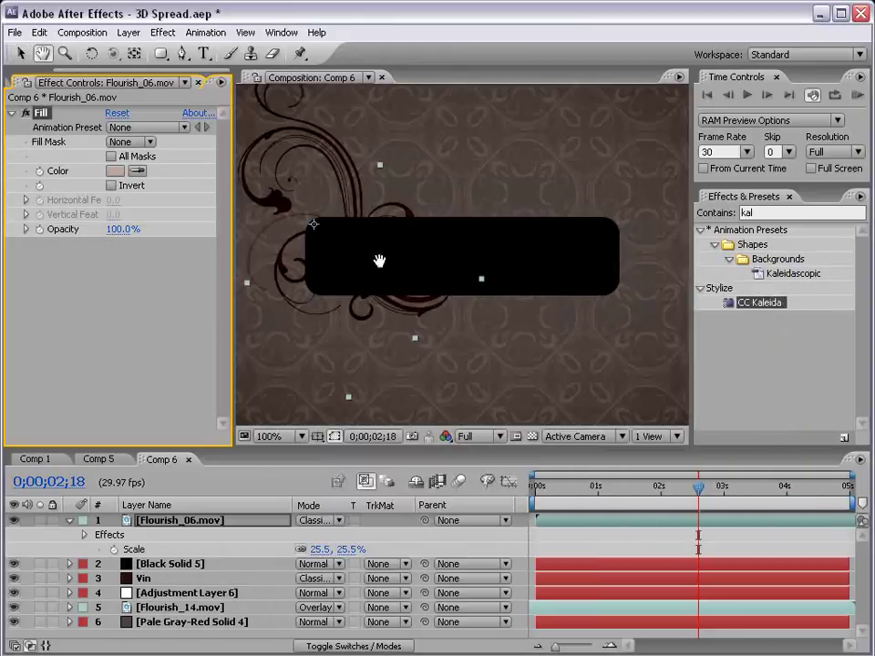
{"action": "left_click_drag", "start_coordinate": [371, 238], "coordinate": [447, 276]}
{"action": "key", "text": "ctrl+s"}
- Refine the fill to a paler, slightly less saturated grey
{"action": "left_click", "coordinate": [114, 171]}
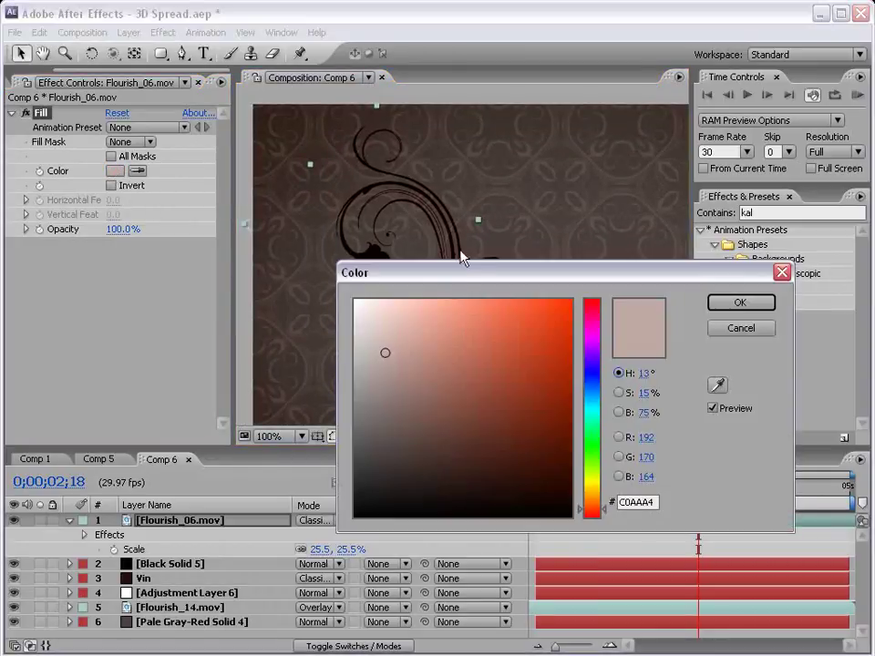
{"action": "left_click_drag", "start_coordinate": [454, 270], "coordinate": [499, 390]}
{"action": "left_click", "coordinate": [415, 459]}
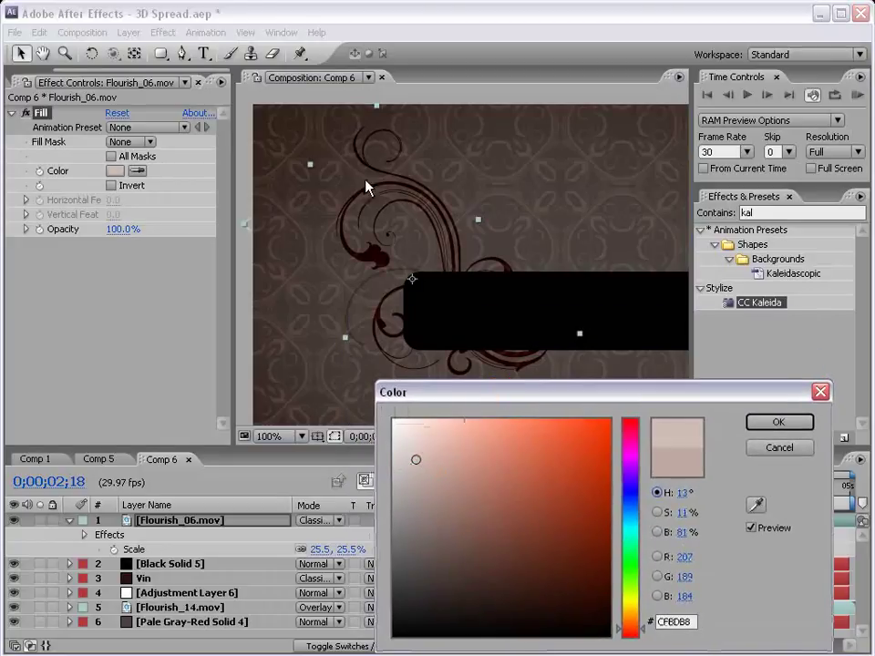
{"action": "mouse_move", "coordinate": [415, 442]}
{"action": "left_mouse_down"}
{"action": "mouse_move", "coordinate": [404, 461]}
{"action": "mouse_move", "coordinate": [404, 450]}
{"action": "mouse_move", "coordinate": [409, 456]}
{"action": "left_mouse_up"}
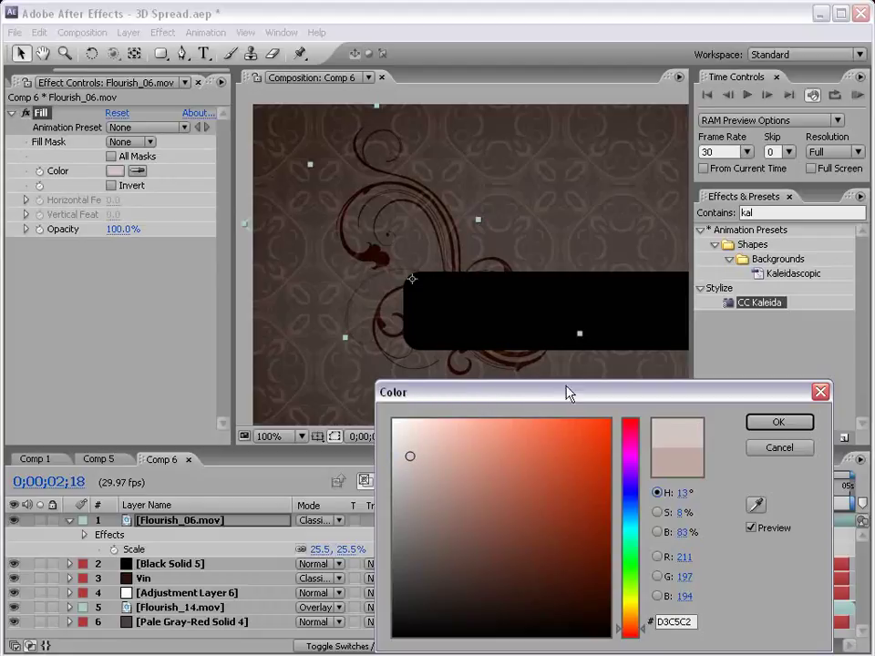
{"action": "left_click", "coordinate": [778, 422]}
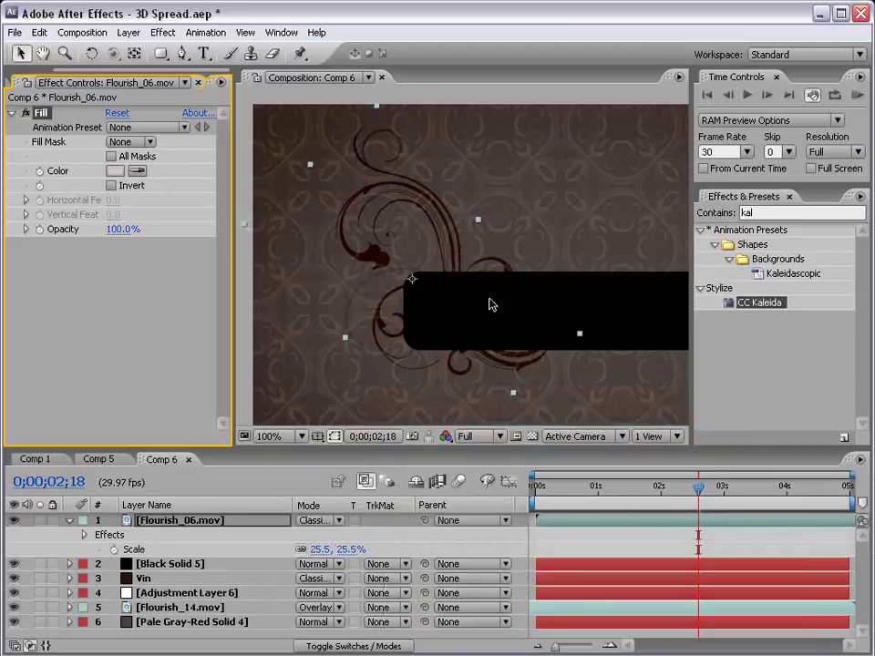
{"action": "scroll", "coordinate": [491, 304], "scroll_direction": "down", "scroll_amount": 2}
- Duplicate the flourish layer and move the copy to the plate's right side
{"action": "left_click", "coordinate": [192, 521]}
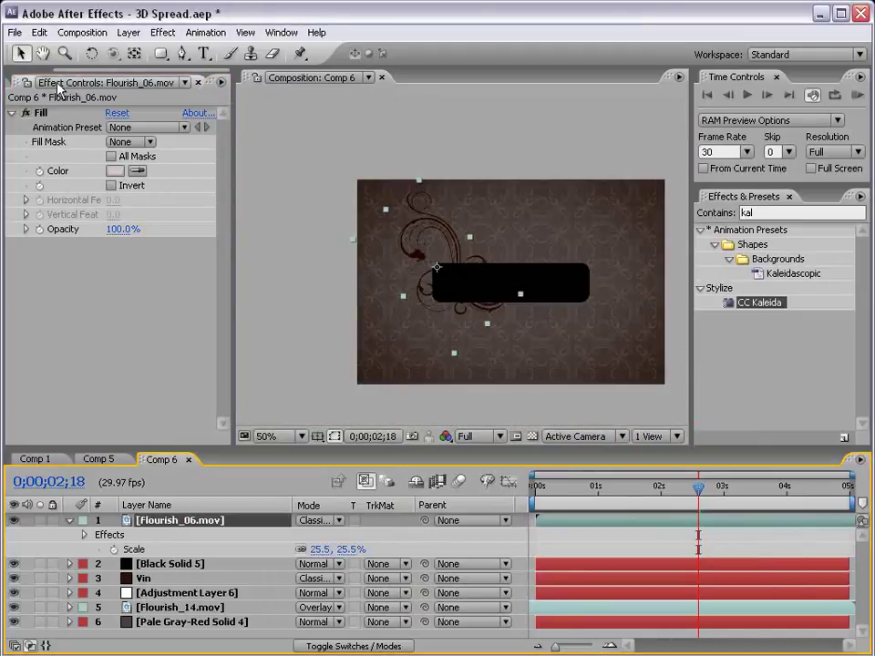
{"action": "left_click", "coordinate": [40, 33]}
{"action": "left_click", "coordinate": [92, 182]}
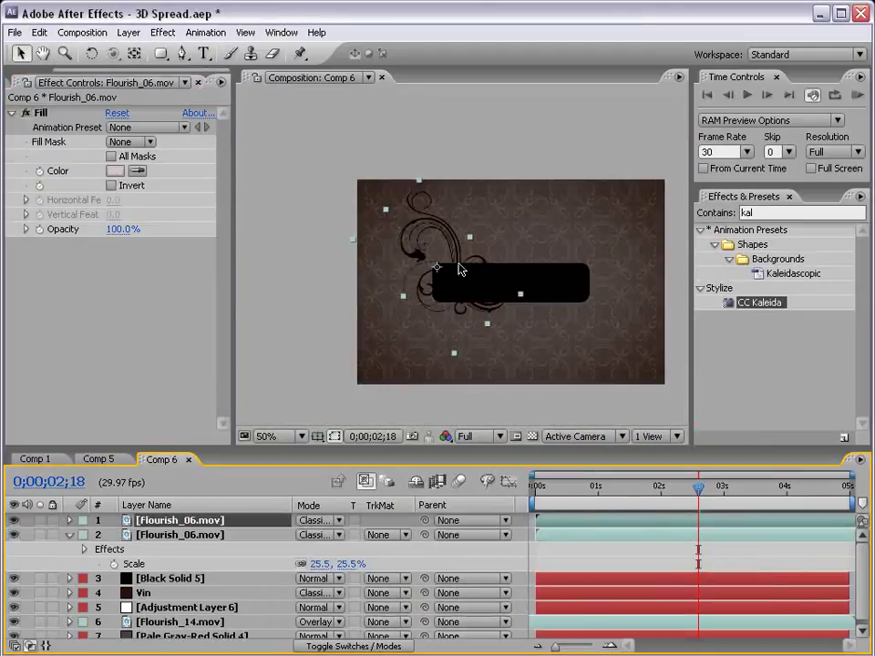
{"action": "mouse_move", "coordinate": [452, 277]}
{"action": "left_mouse_down"}
{"action": "mouse_move", "coordinate": [550, 282]}
{"action": "mouse_move", "coordinate": [618, 272]}
{"action": "mouse_move", "coordinate": [600, 292]}
{"action": "left_mouse_up"}
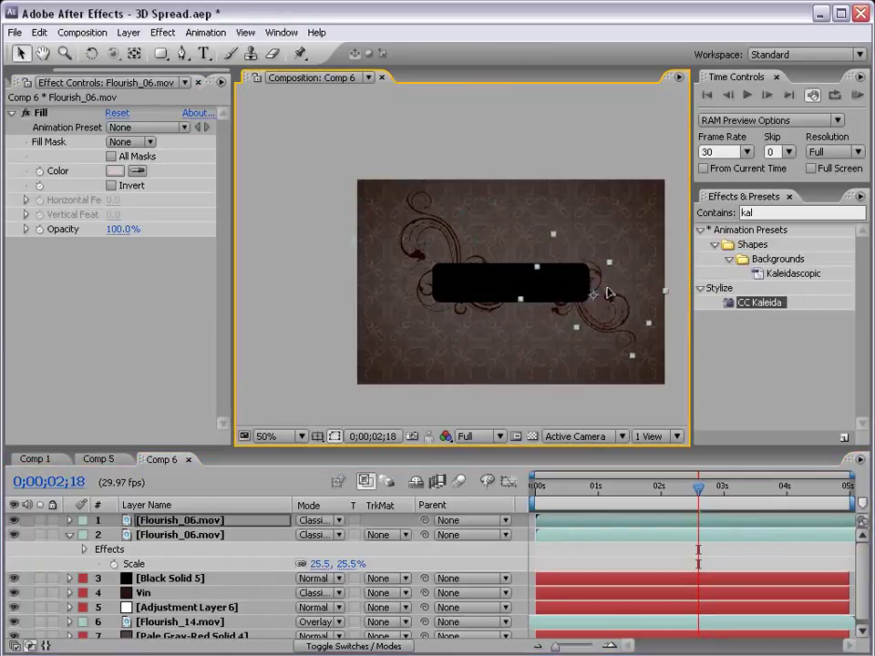
- Rotate the copy so it curls around the plate's right end, then zoom back to 50%
{"action": "key", "text": "period"}
{"action": "key", "text": "grave"}
{"action": "left_click_drag", "start_coordinate": [679, 395], "coordinate": [532, 323]}
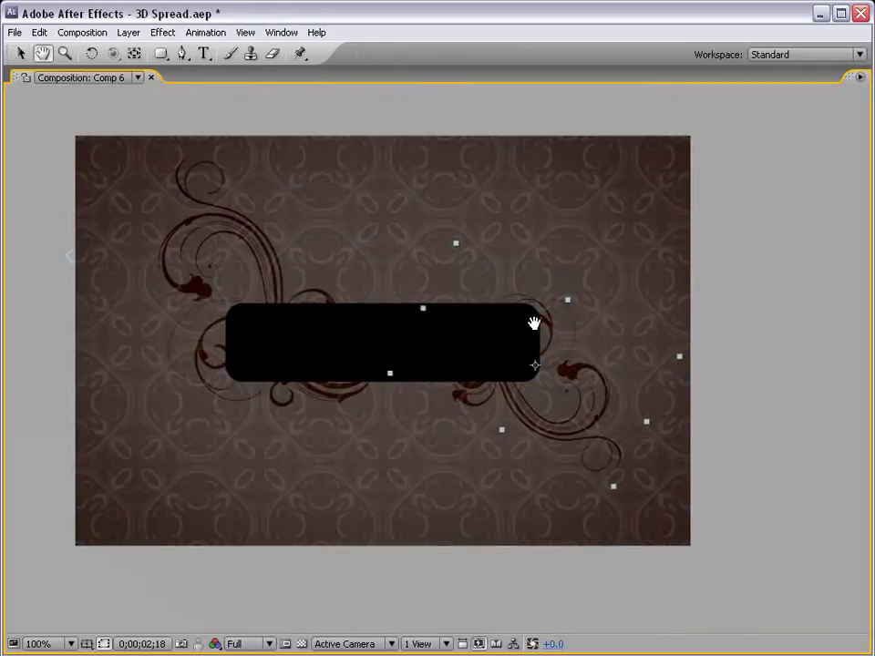
{"action": "left_click_drag", "start_coordinate": [545, 384], "coordinate": [553, 366]}
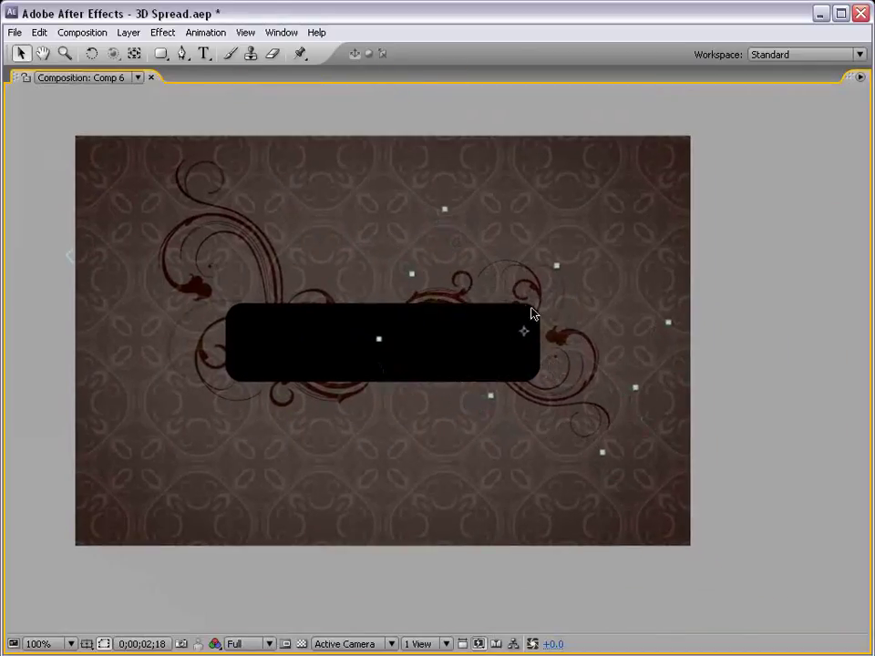
{"action": "key", "text": "grave"}
{"action": "key", "text": "comma"}
{"action": "left_click", "coordinate": [150, 521]}
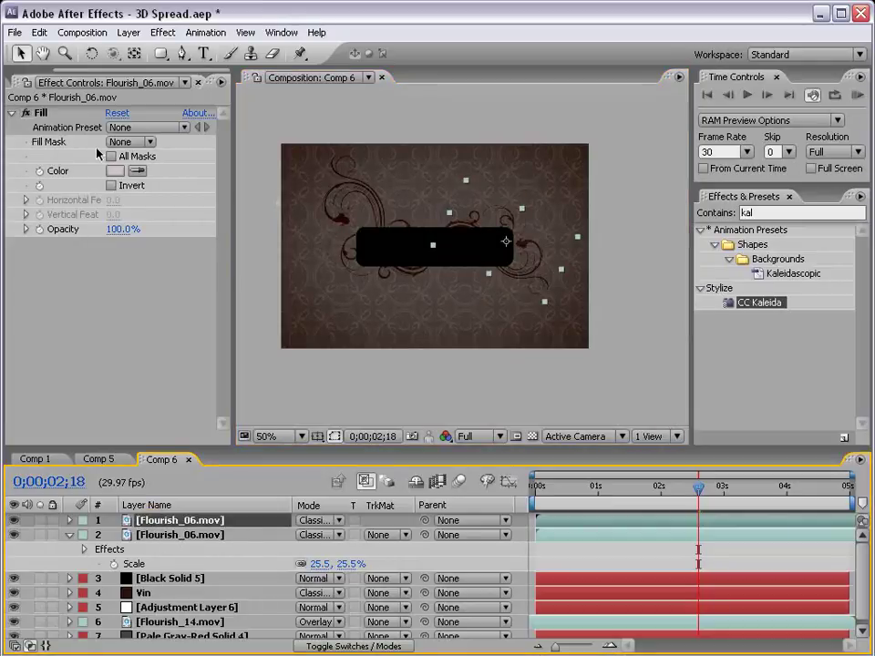
- Make a third flourish copy with a pale golden yellow fill
{"action": "key", "text": "ctrl+d"}
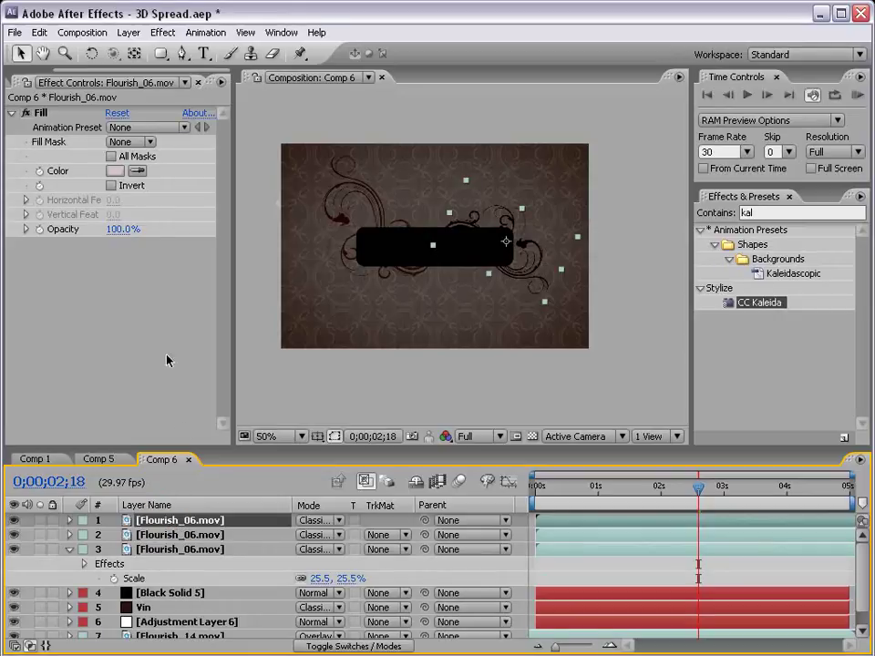
{"action": "left_click", "coordinate": [113, 171]}
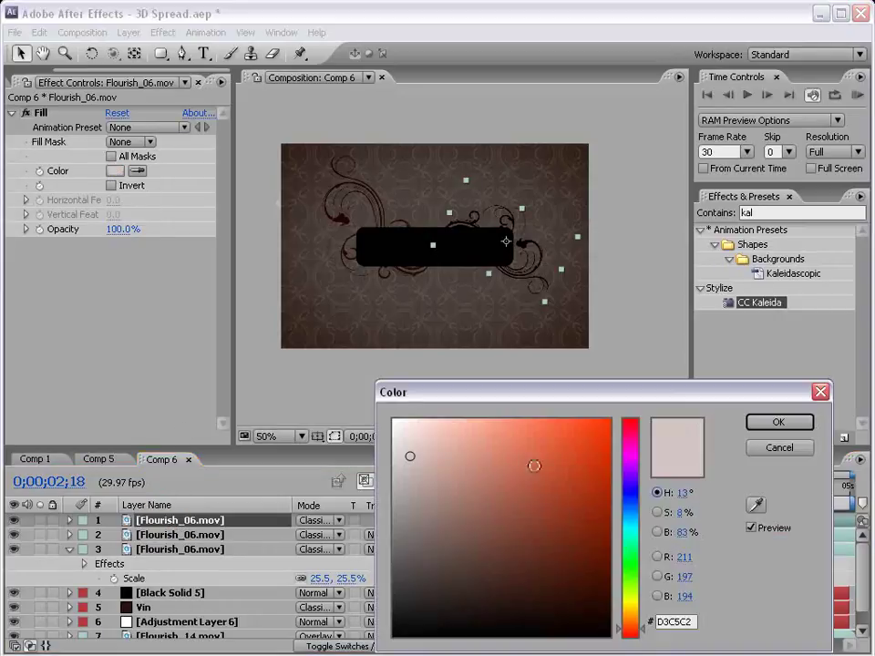
{"action": "left_click", "coordinate": [629, 612]}
{"action": "left_click_drag", "start_coordinate": [568, 497], "coordinate": [498, 407]}
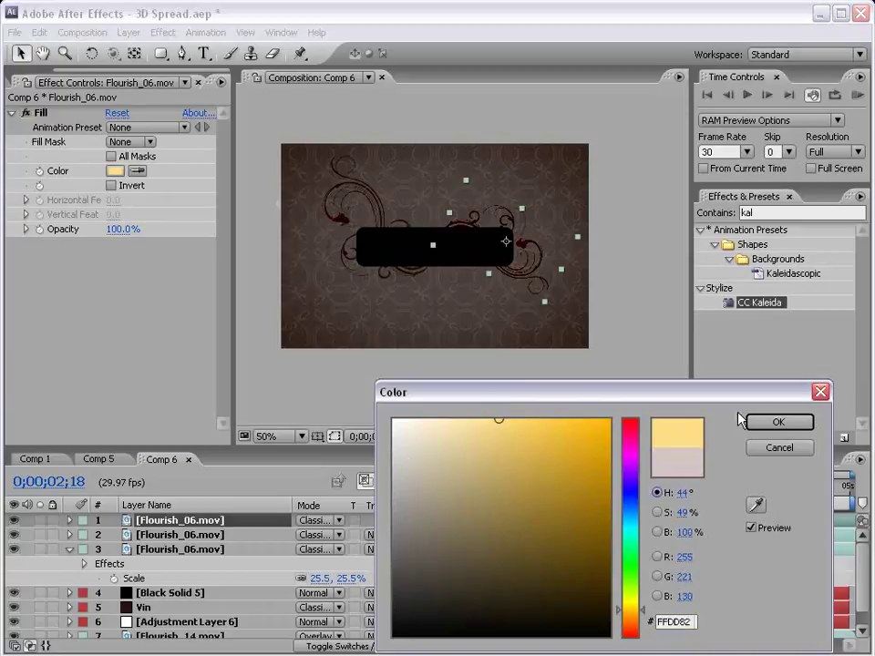
{"action": "left_click", "coordinate": [748, 421]}
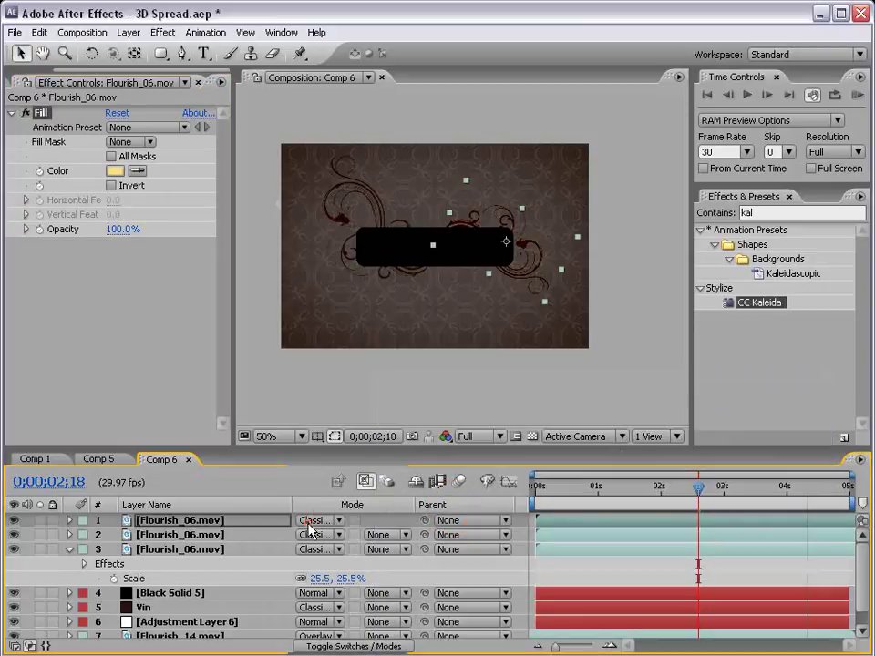
- Set the gold copy to Normal blending and move it down-left under the plate
{"action": "left_click", "coordinate": [310, 521]}
{"action": "left_click", "coordinate": [346, 424]}
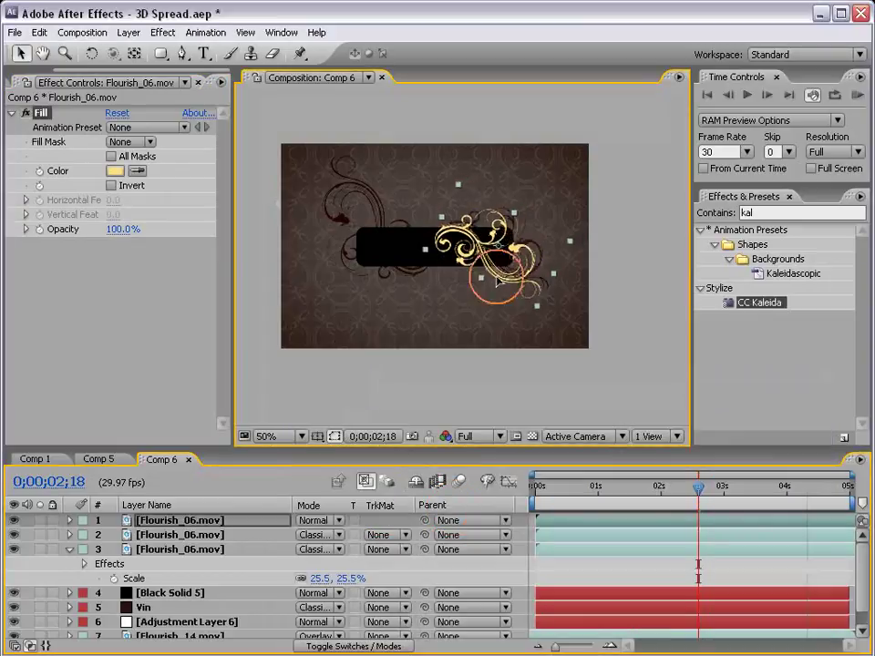
{"action": "left_click_drag", "start_coordinate": [500, 273], "coordinate": [460, 307]}
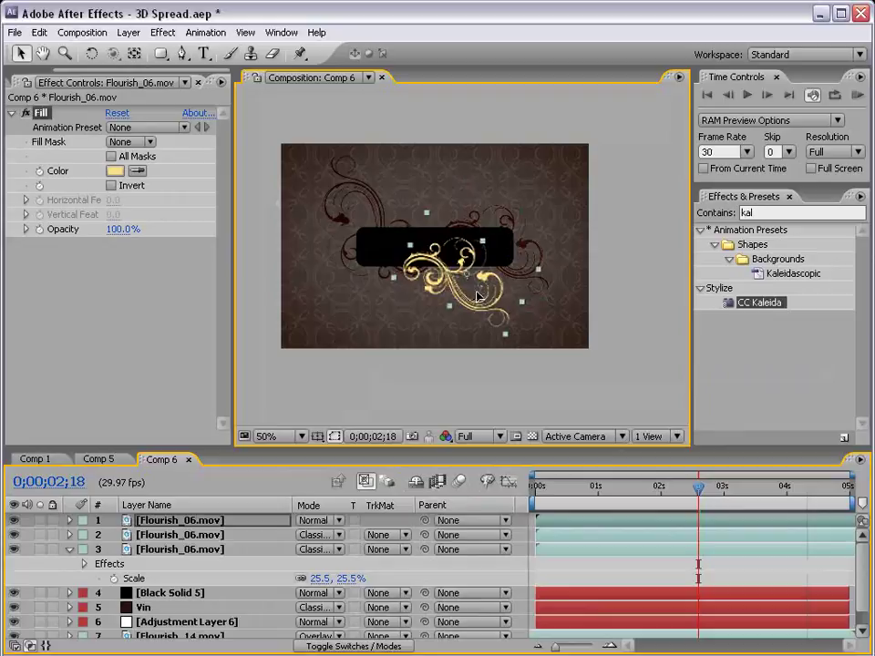
{"action": "left_click", "coordinate": [164, 32]}
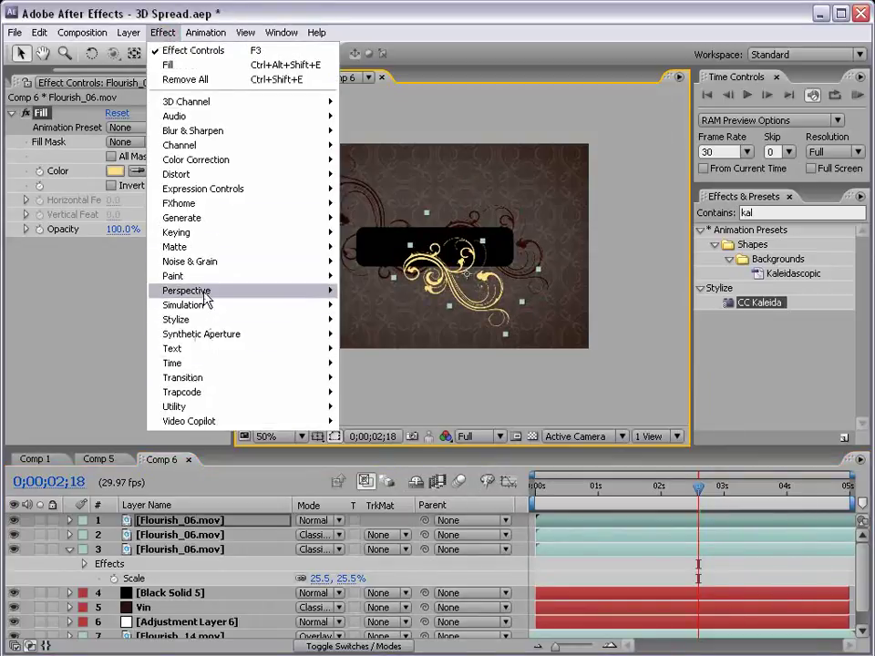
{"action": "mouse_move", "coordinate": [176, 319]}
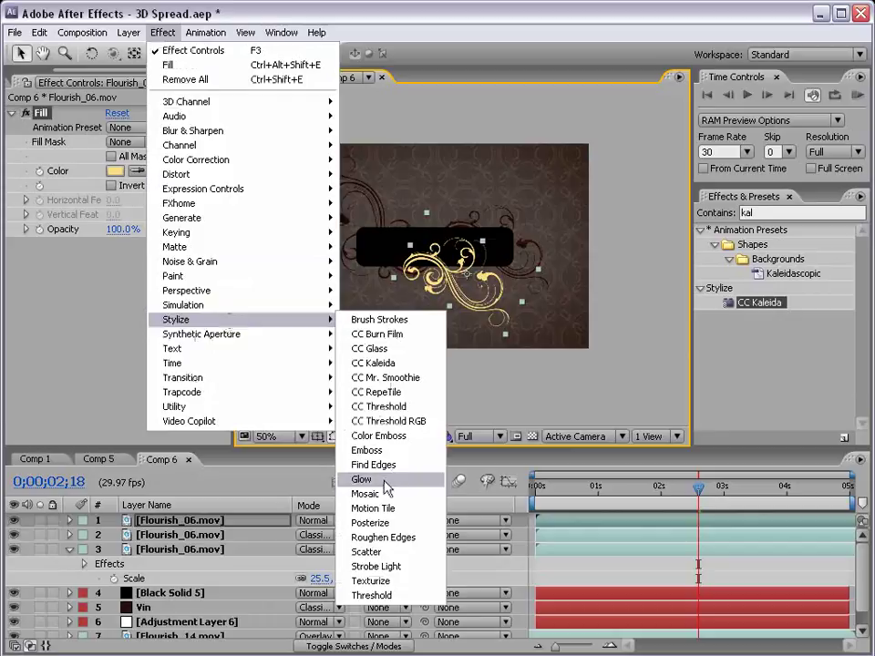
- Add a Stylize Glow to the gold flourish and set the preview resolution to Half
{"action": "left_click", "coordinate": [387, 480]}
{"action": "key", "text": "period"}
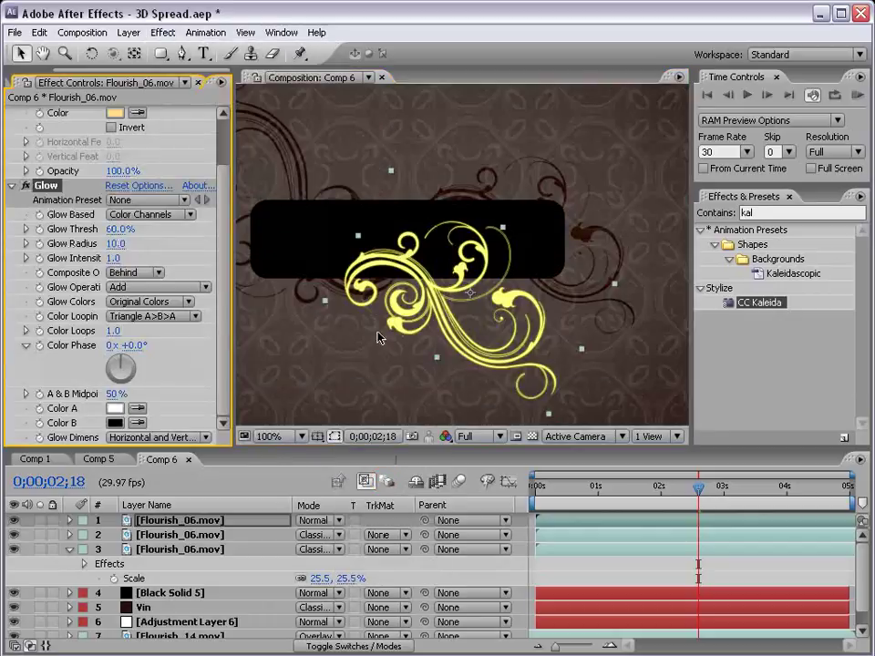
{"action": "left_click", "coordinate": [474, 437]}
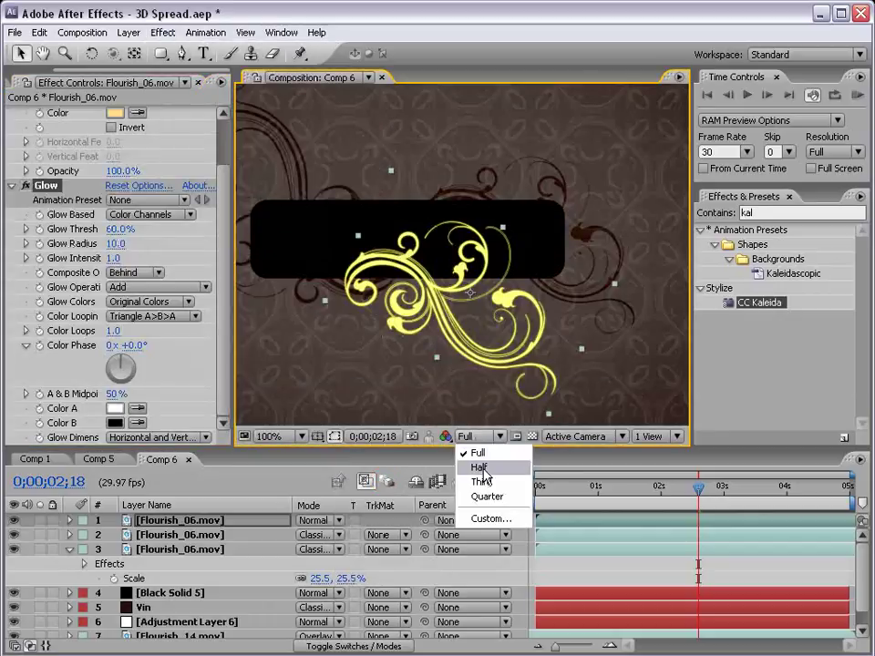
{"action": "left_click", "coordinate": [481, 467]}
{"action": "key", "text": "comma"}
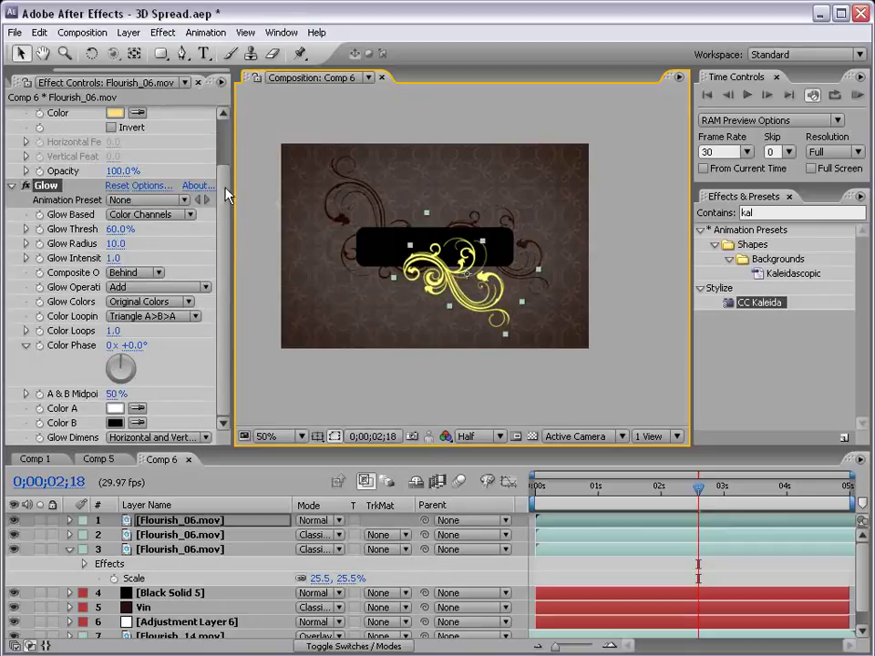
{"action": "left_click_drag", "start_coordinate": [384, 249], "coordinate": [399, 248]}
{"action": "scroll", "coordinate": [228, 170], "scroll_direction": "up", "scroll_amount": 3}
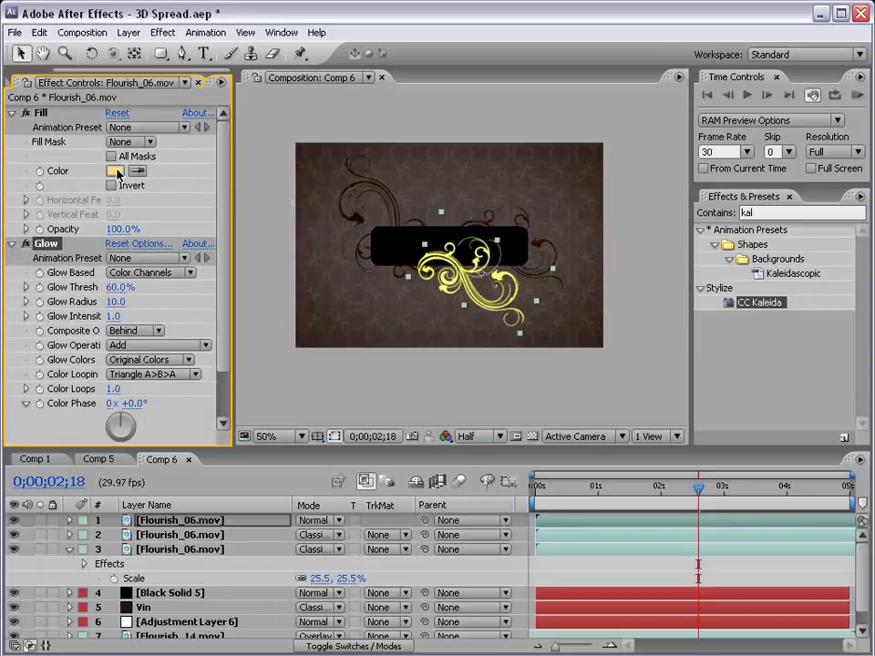
{"action": "key", "text": "period"}
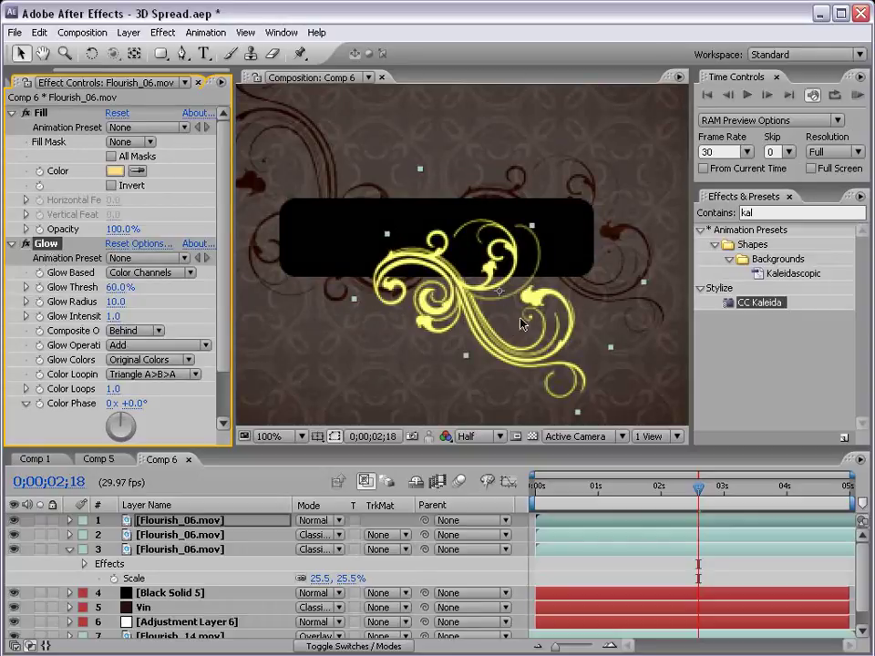
- Tint the flourish fill a warmer orange-gold around EA9628
{"action": "left_click", "coordinate": [114, 171]}
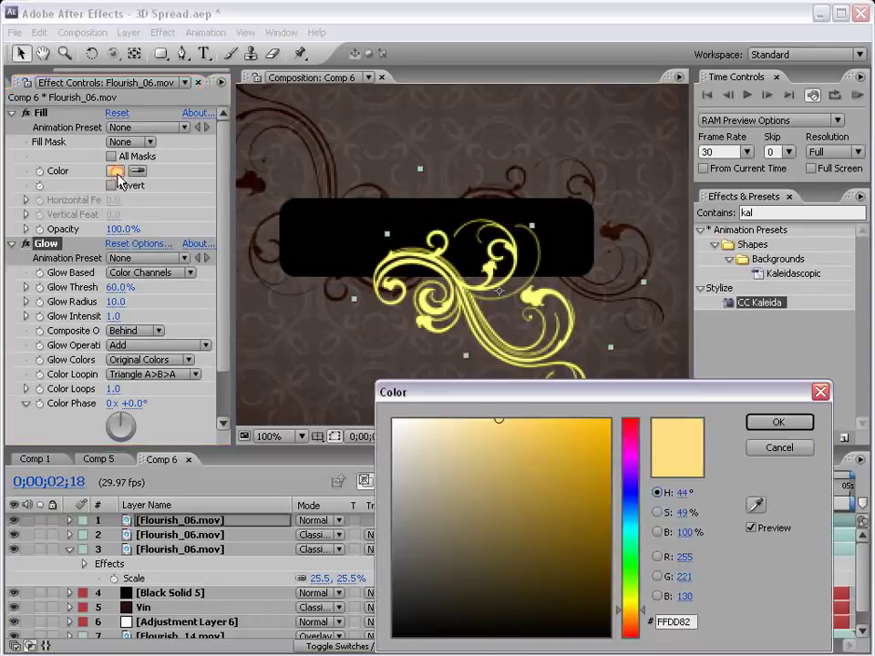
{"action": "left_click_drag", "start_coordinate": [534, 424], "coordinate": [568, 436]}
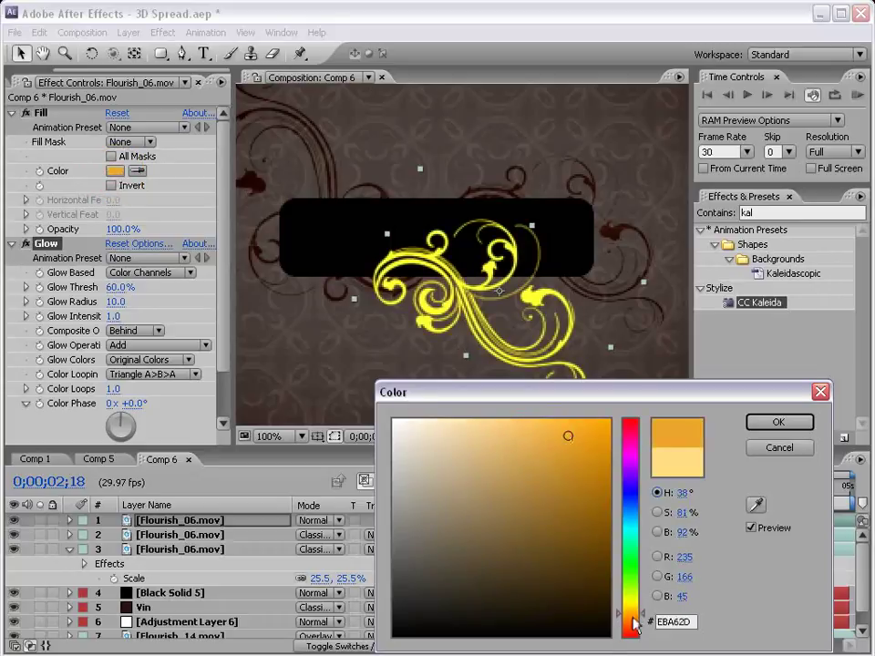
{"action": "left_click_drag", "start_coordinate": [635, 621], "coordinate": [635, 628]}
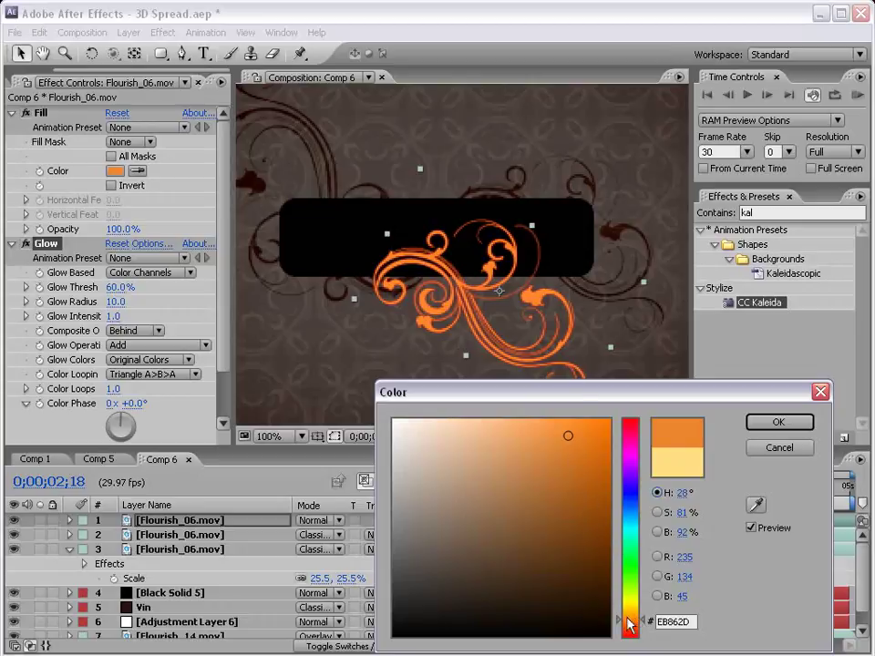
{"action": "left_click_drag", "start_coordinate": [629, 621], "coordinate": [629, 617]}
{"action": "left_click", "coordinate": [575, 444]}
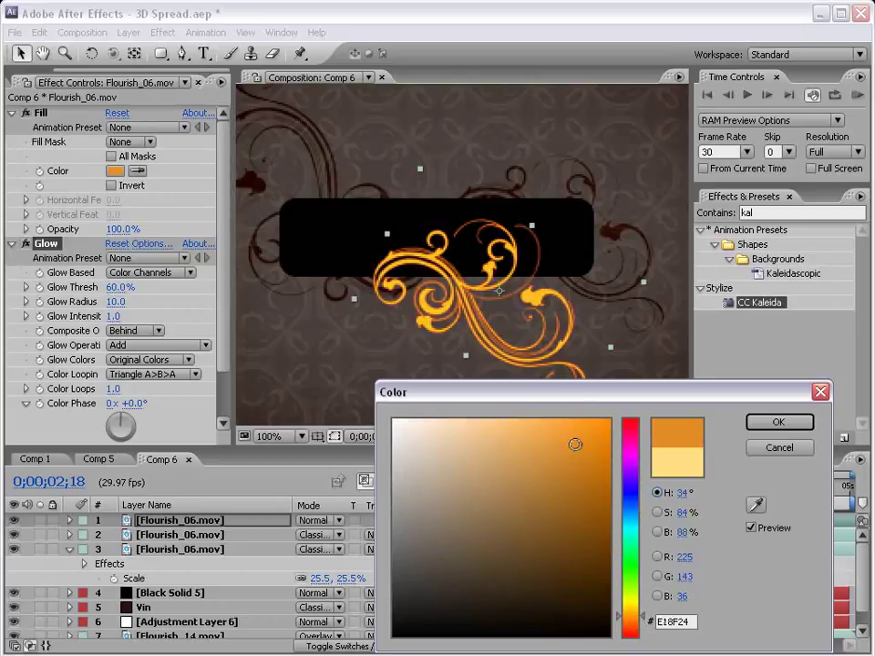
{"action": "left_click", "coordinate": [576, 437]}
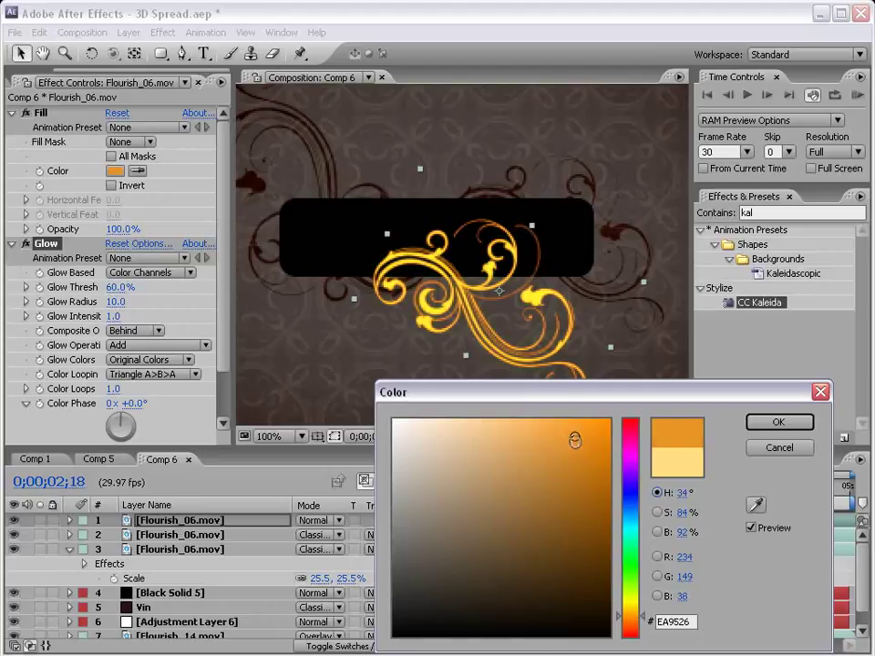
{"action": "left_click", "coordinate": [572, 442]}
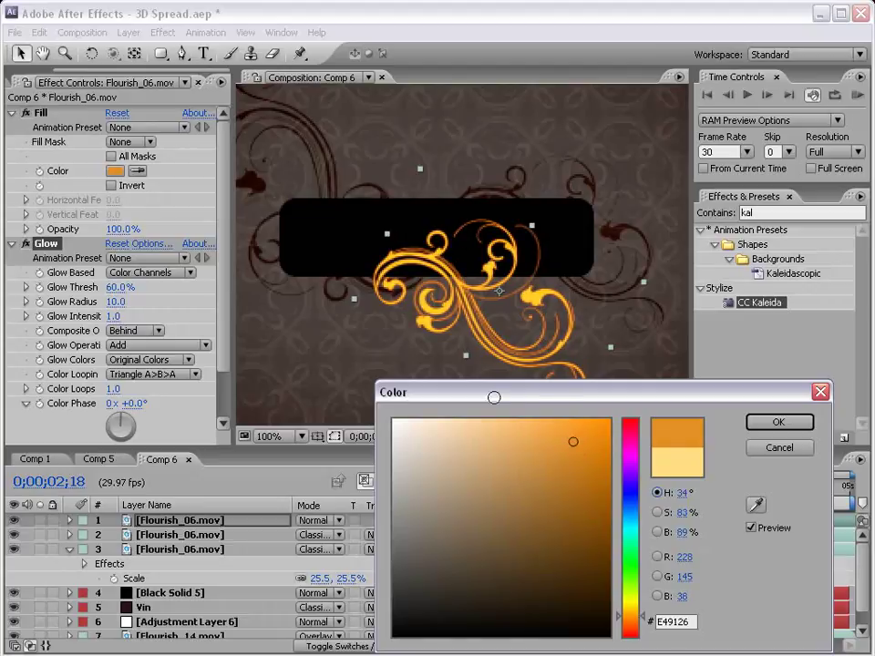
{"action": "left_click", "coordinate": [570, 435]}
{"action": "left_click", "coordinate": [570, 436]}
{"action": "left_click", "coordinate": [574, 441]}
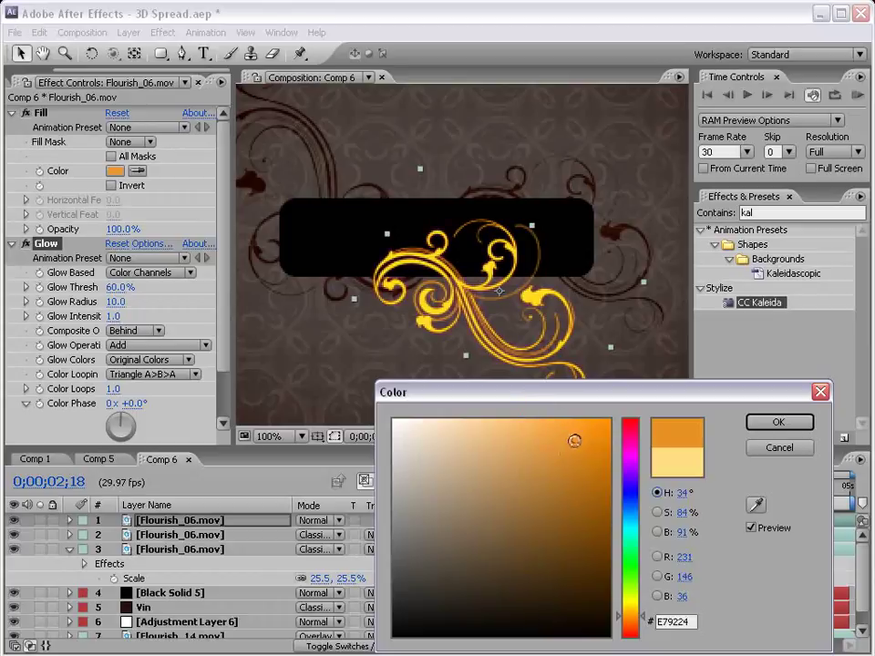
{"action": "left_click", "coordinate": [778, 422]}
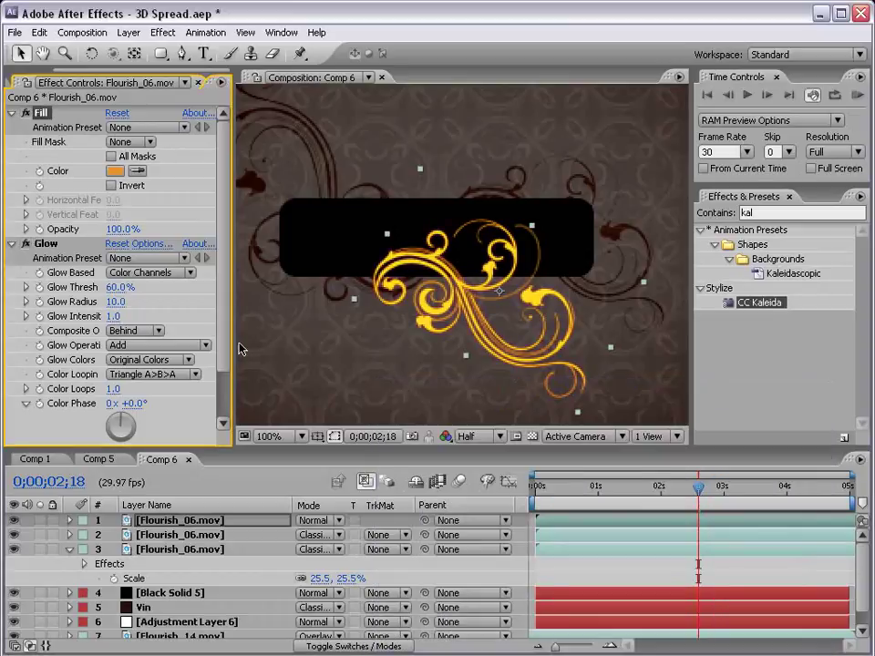
- Set Glow Radius to 64, return to Full resolution, and fine-tune the orange fill
{"action": "left_click_drag", "start_coordinate": [116, 302], "coordinate": [158, 297]}
{"action": "left_click", "coordinate": [478, 435]}
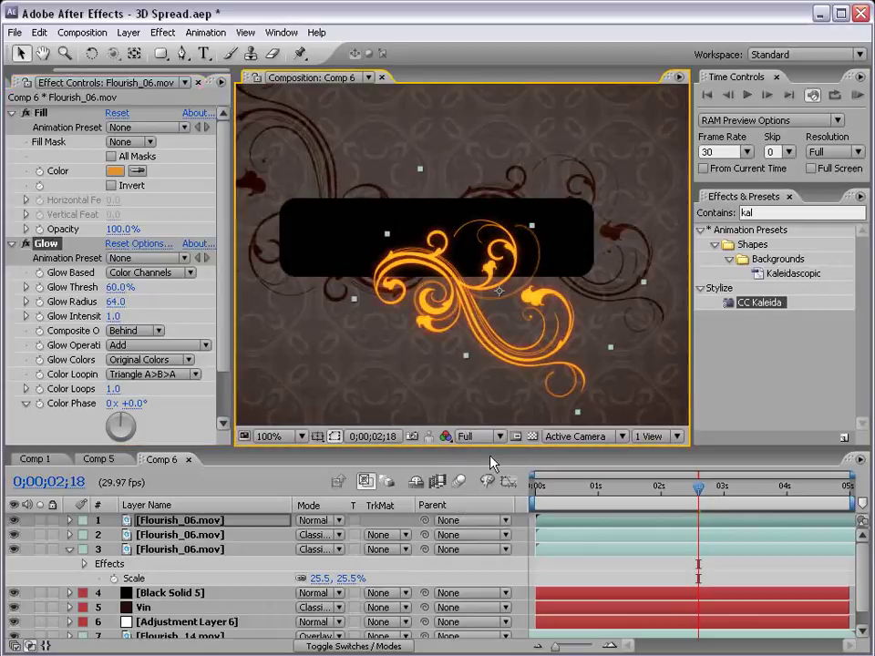
{"action": "left_click", "coordinate": [114, 170]}
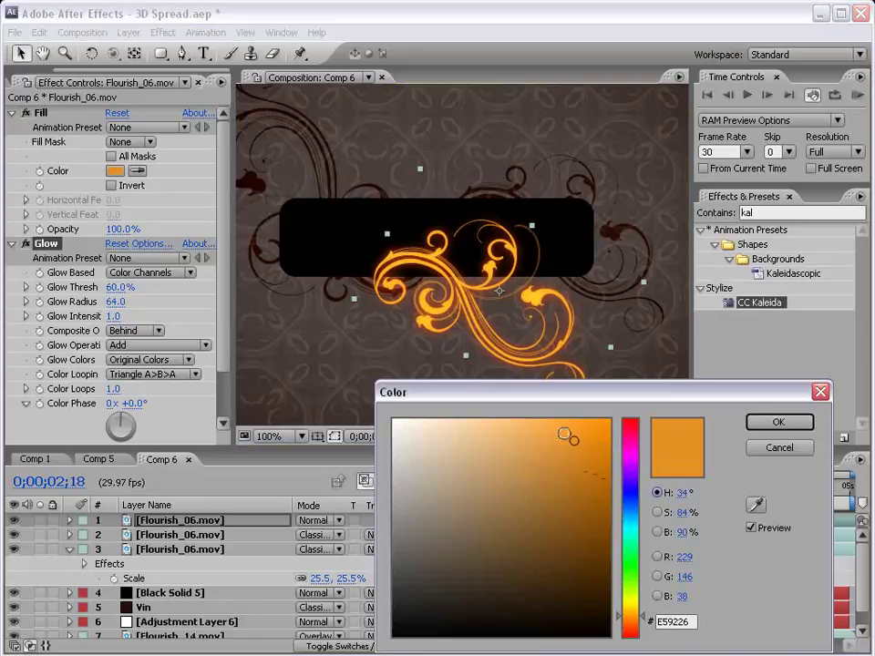
{"action": "left_click", "coordinate": [568, 435]}
{"action": "left_click_drag", "start_coordinate": [568, 435], "coordinate": [575, 437]}
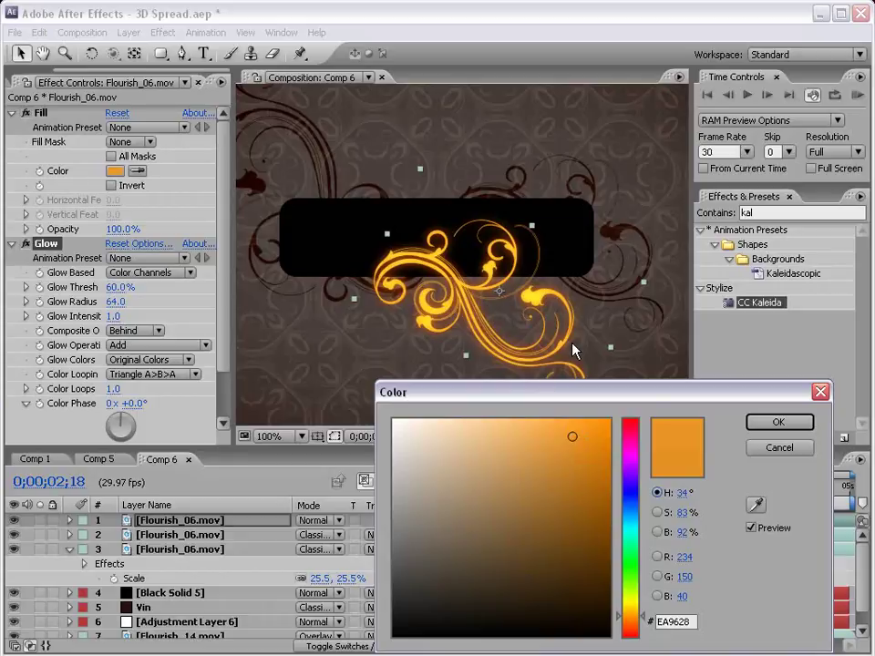
{"action": "left_click", "coordinate": [778, 422]}
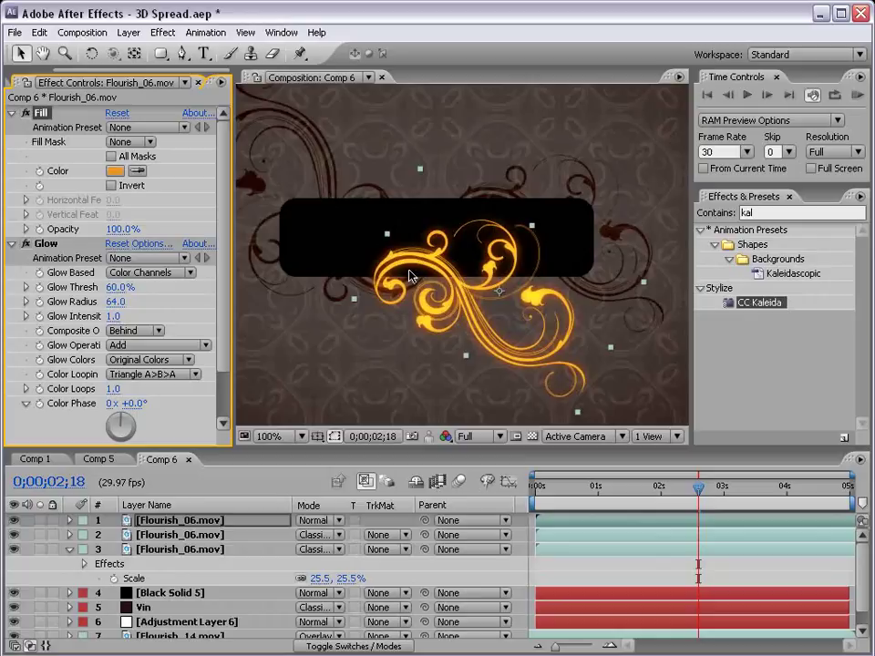
{"action": "left_click", "coordinate": [13, 244]}
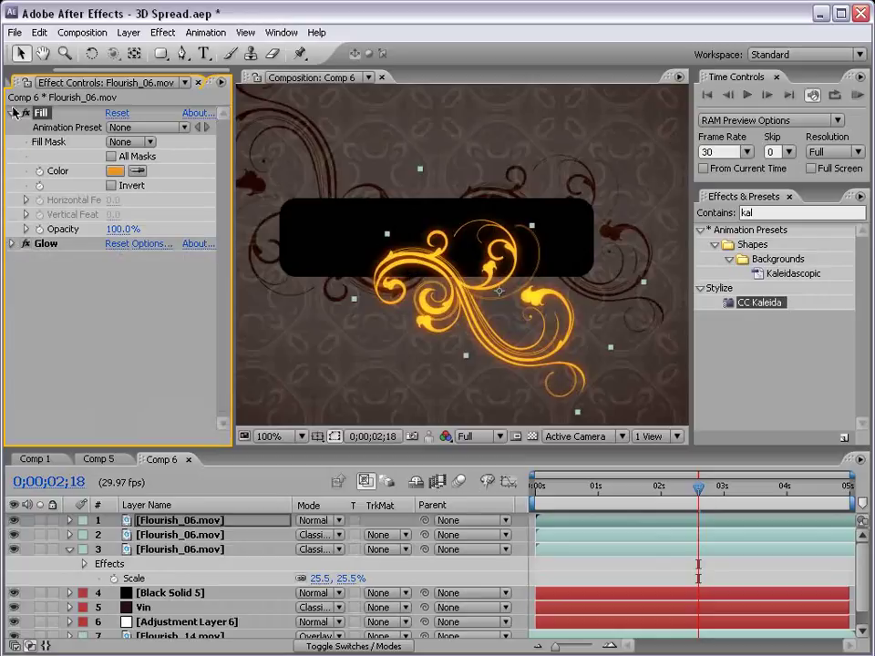
{"action": "left_click", "coordinate": [12, 112]}
- Shrink and rotate the glowing flourish onto the plate's right end, then save
{"action": "key", "text": "comma"}
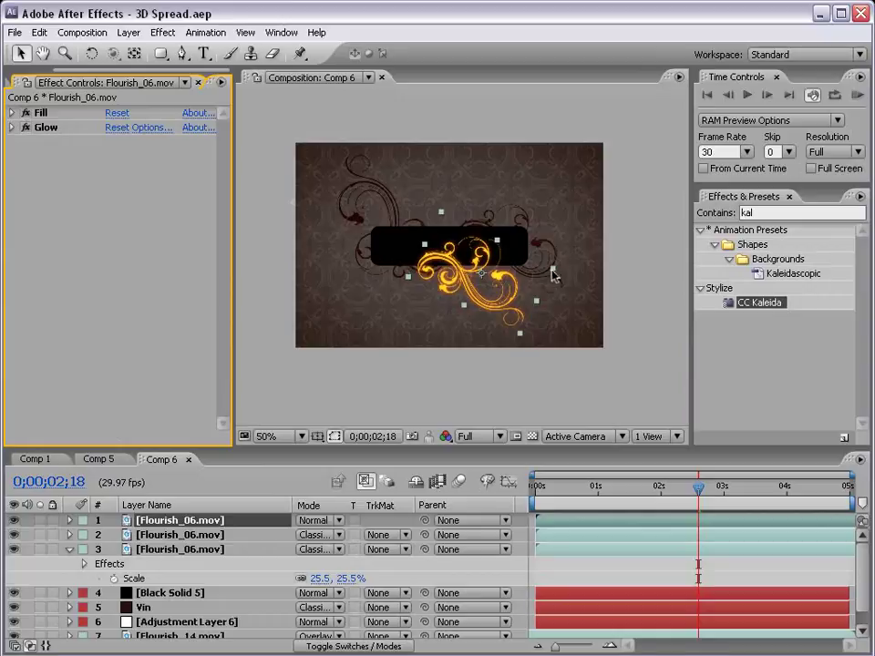
{"action": "mouse_move", "coordinate": [553, 272]}
{"action": "left_mouse_down"}
{"action": "mouse_move", "coordinate": [494, 286]}
{"action": "mouse_move", "coordinate": [544, 272]}
{"action": "mouse_move", "coordinate": [513, 284]}
{"action": "left_mouse_up"}
{"action": "key", "text": "w"}
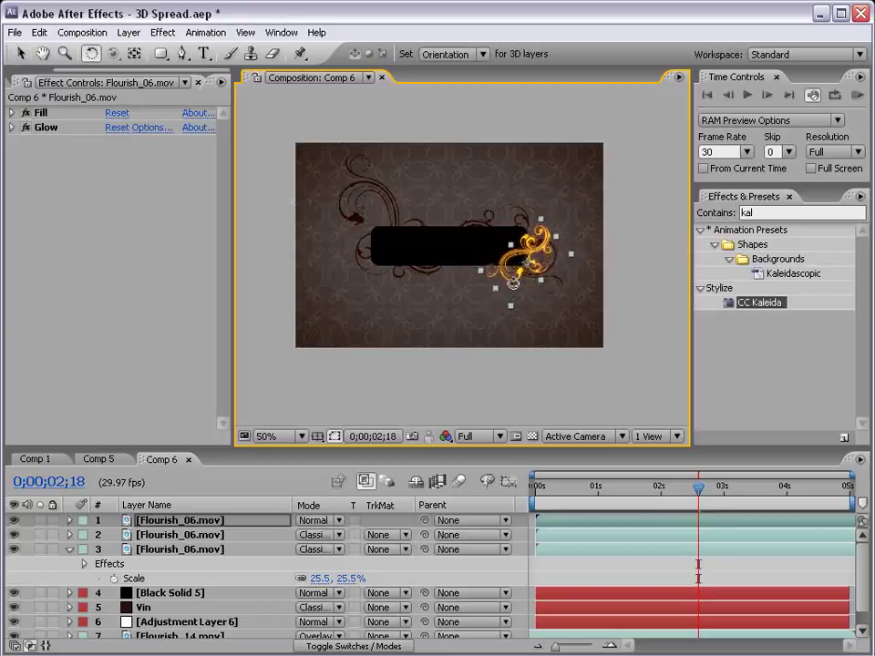
{"action": "key", "text": "v"}
{"action": "key", "text": "ctrl+s"}
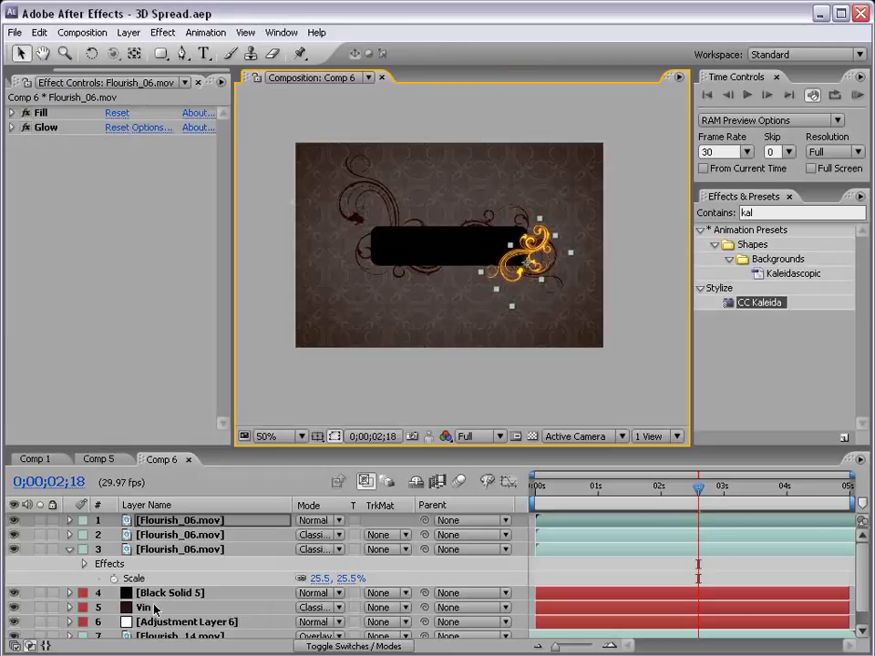
- Rename Black Solid 5 to 'Title Plate' and move it to the top of the layer stack
{"action": "left_click", "coordinate": [174, 585]}
{"action": "key", "text": "Return"}
{"action": "type", "text": "Ti"}
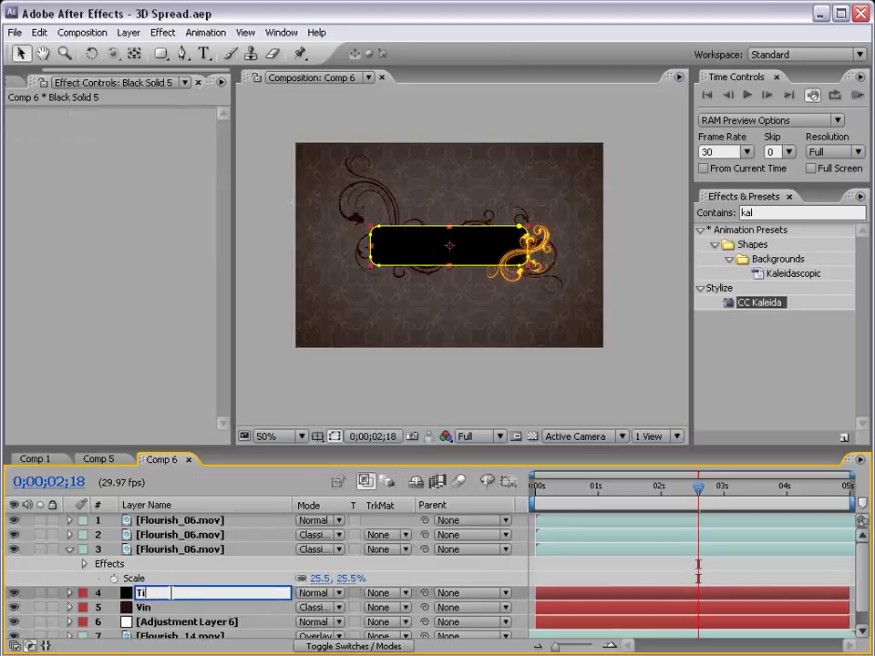
{"action": "type", "text": "tle Plate"}
{"action": "key", "text": "Return"}
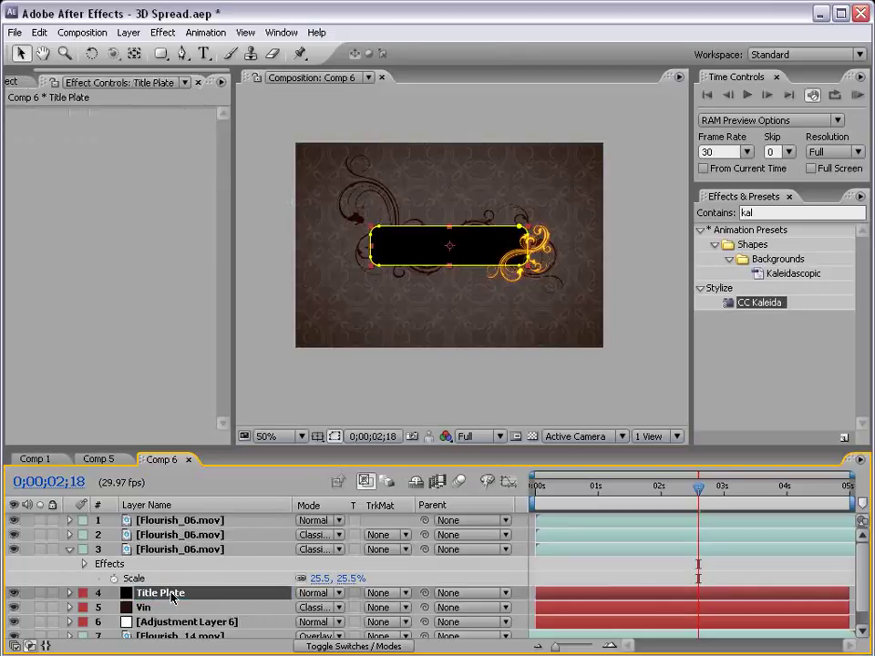
{"action": "left_click_drag", "start_coordinate": [172, 595], "coordinate": [217, 522]}
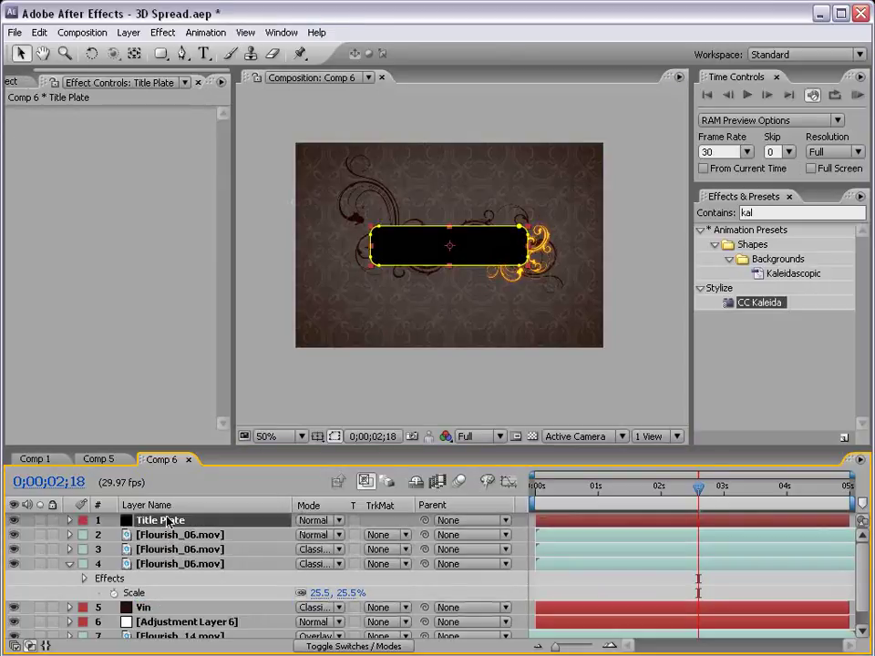
{"action": "left_click", "coordinate": [620, 599]}
{"action": "key", "text": "grave"}
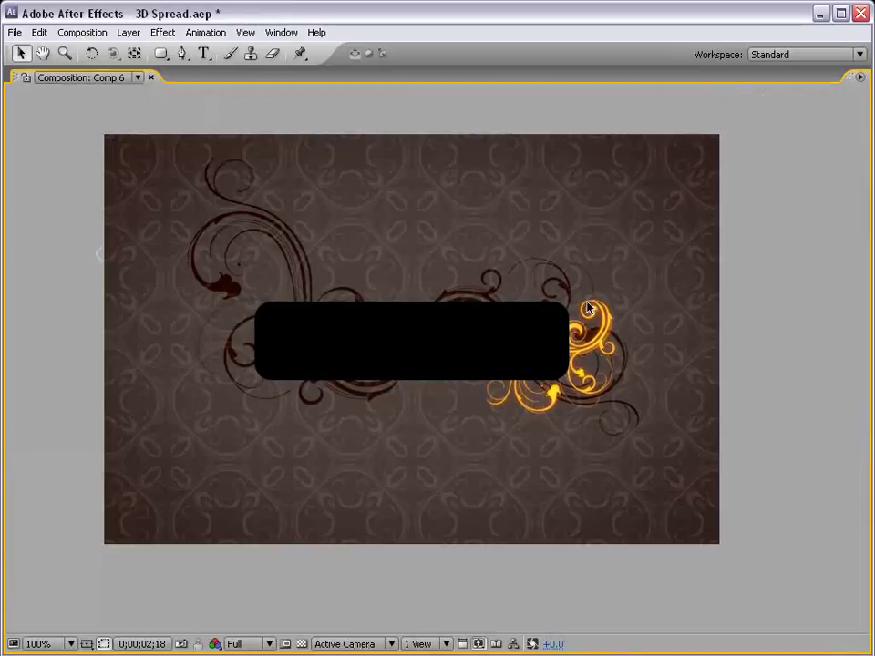
- Adjust a flourish layer's opacity value in the timeline, then deselect it
{"action": "key", "text": "grave"}
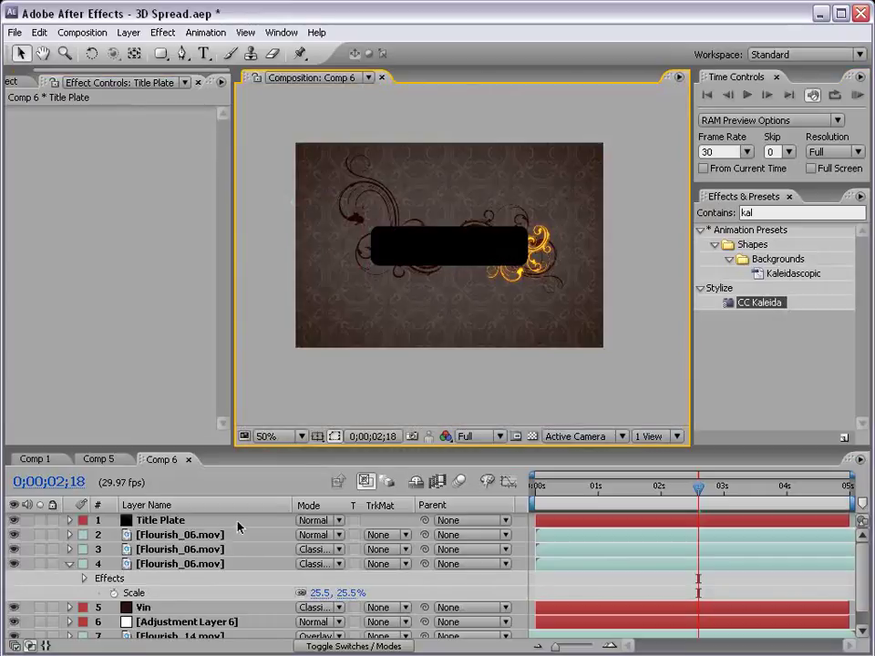
{"action": "left_click", "coordinate": [164, 616]}
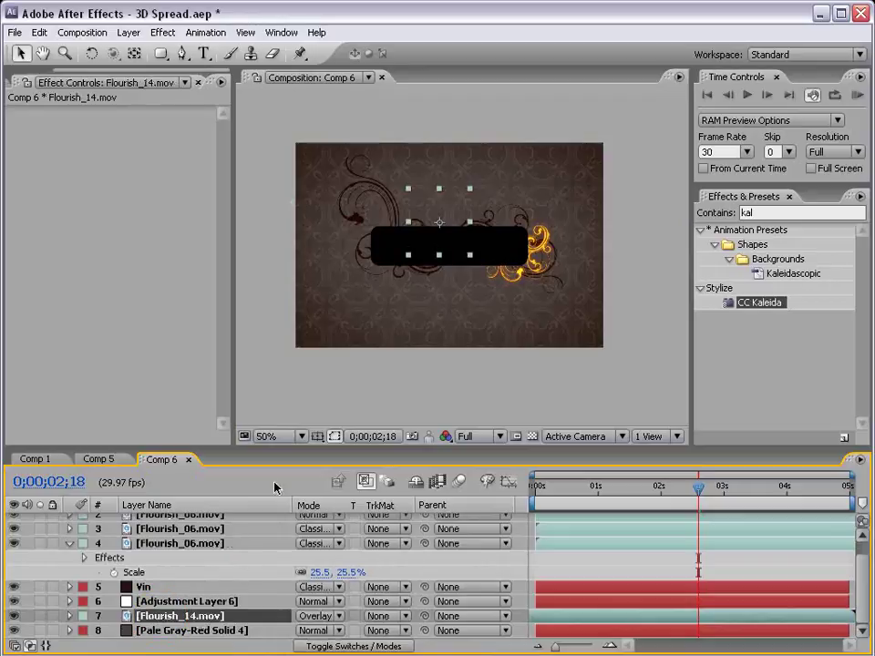
{"action": "key", "text": "t"}
{"action": "left_click_drag", "start_coordinate": [304, 631], "coordinate": [275, 630]}
{"action": "left_click", "coordinate": [557, 566]}
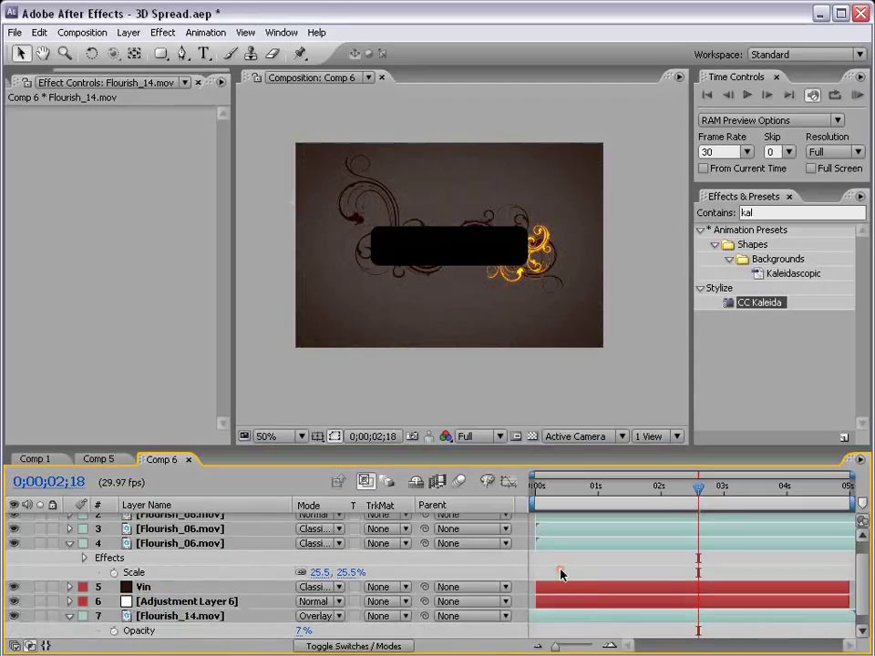
{"action": "key", "text": "grave"}
{"action": "key", "text": "grave"}
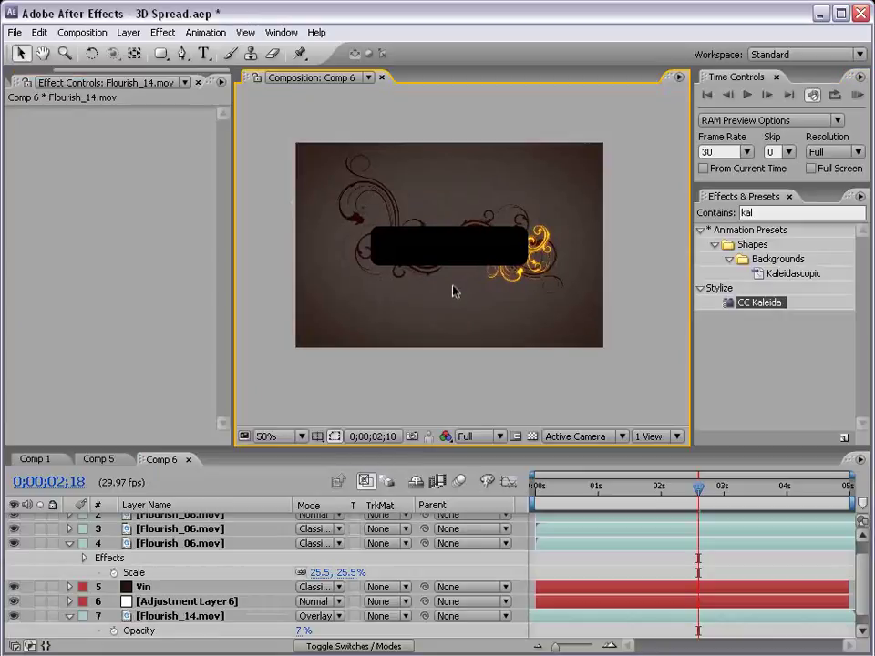
{"action": "scroll", "coordinate": [225, 537], "scroll_direction": "up", "scroll_amount": 2}
- Duplicate the glowing Flourish_06 layer and move the copy left of the title plate
{"action": "left_click", "coordinate": [495, 286]}
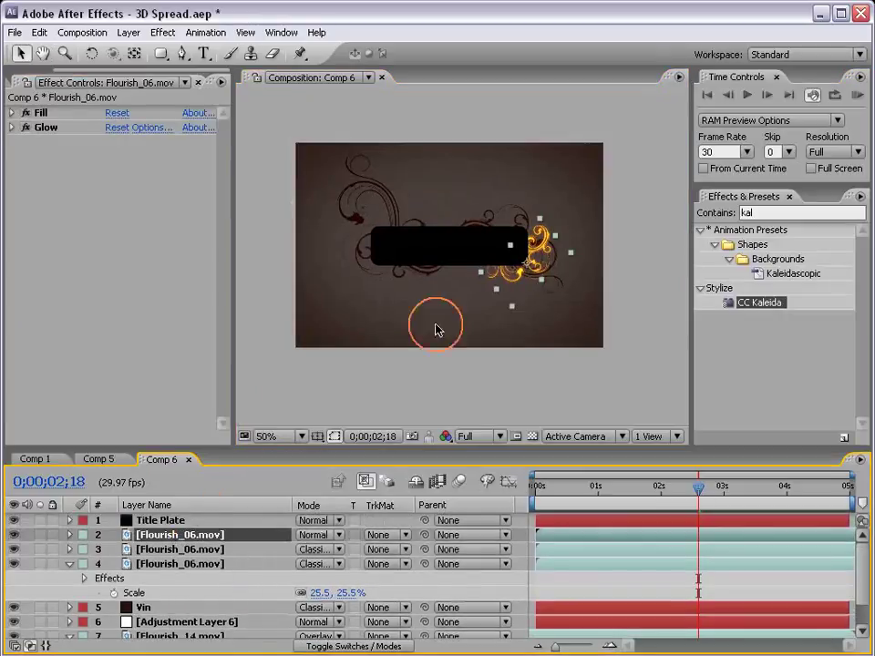
{"action": "left_click", "coordinate": [39, 31]}
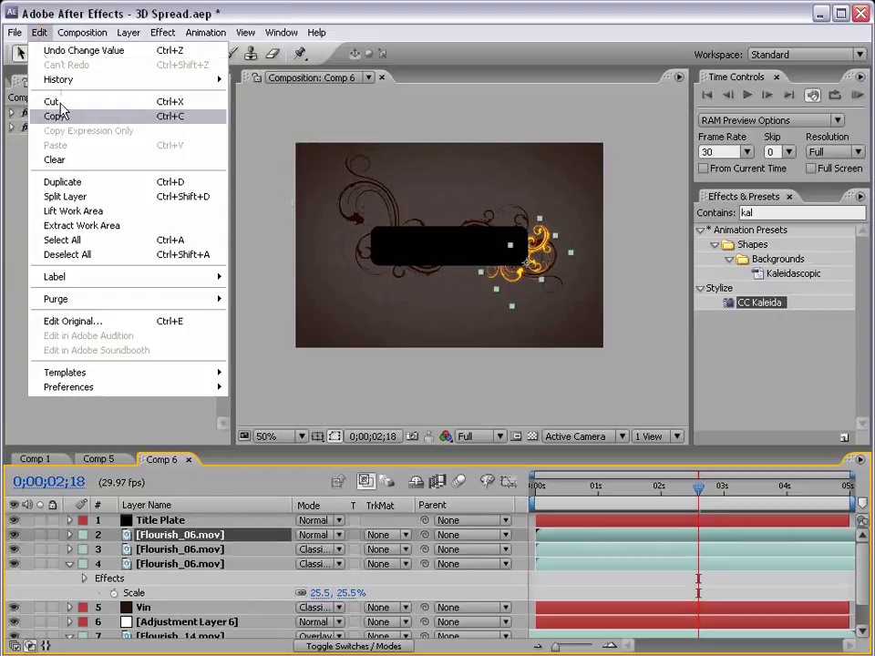
{"action": "left_click", "coordinate": [73, 181]}
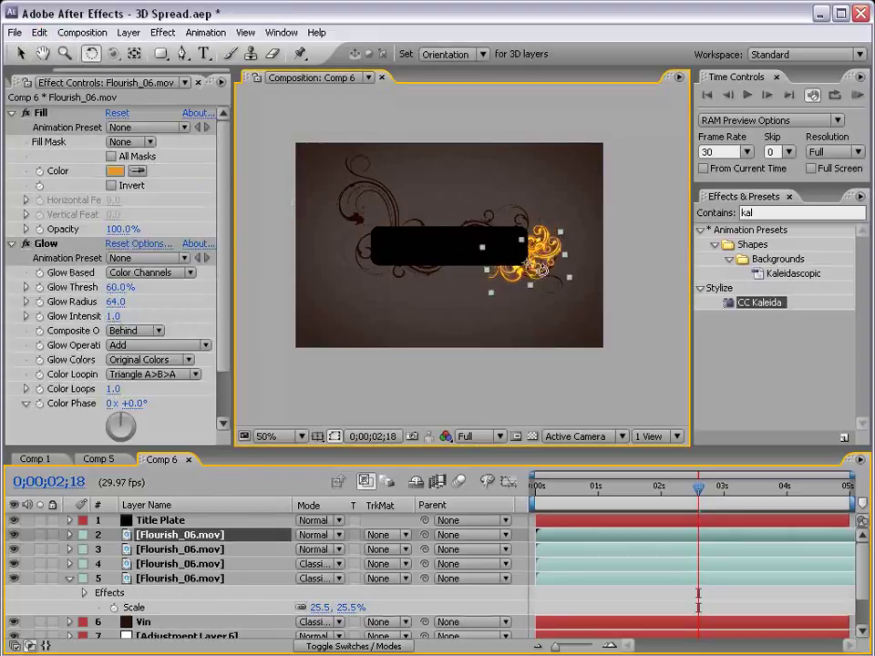
{"action": "left_click_drag", "start_coordinate": [554, 266], "coordinate": [389, 258]}
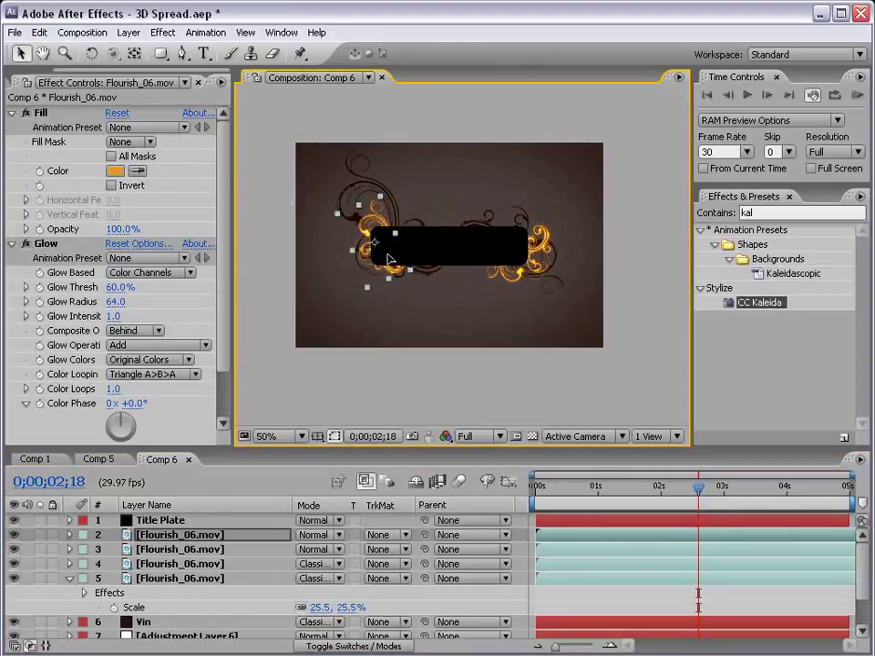
- Rotate the flourish copy around the plate's left end with the Rotation tool
{"action": "key", "text": "grave"}
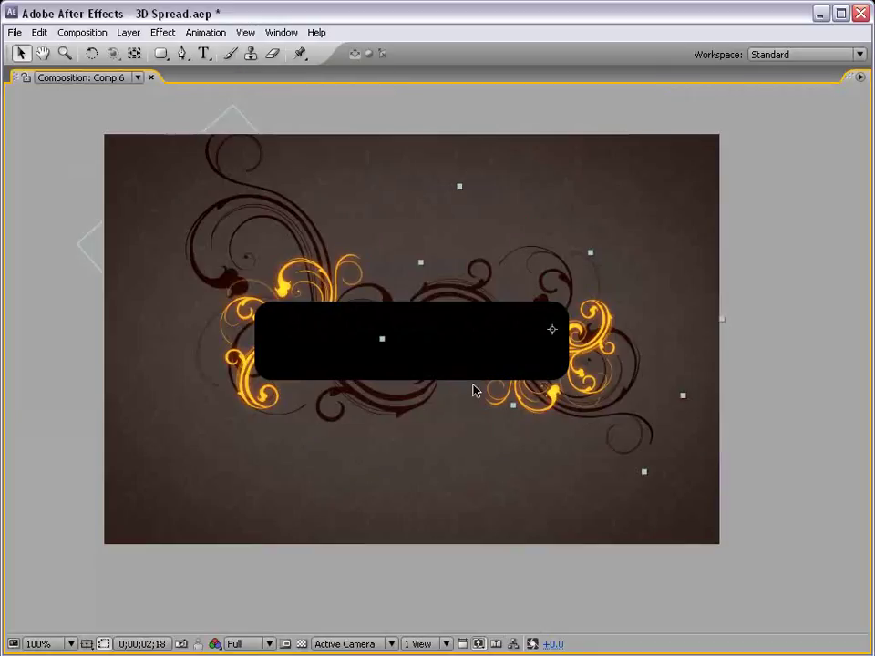
{"action": "left_click", "coordinate": [741, 321]}
{"action": "left_click_drag", "start_coordinate": [741, 321], "coordinate": [730, 334]}
{"action": "key", "text": "w"}
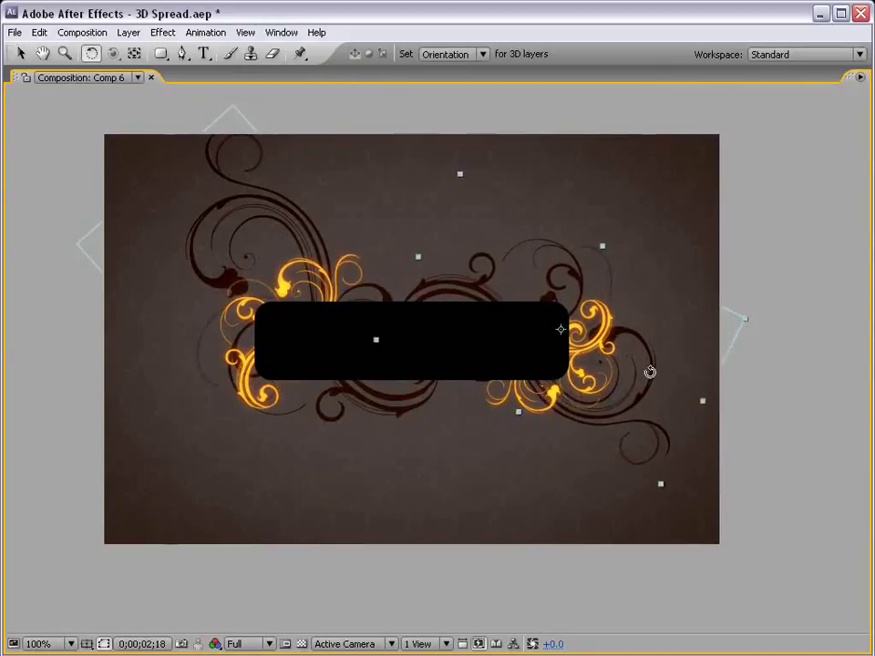
{"action": "key", "text": "grave"}
{"action": "key", "text": "v"}
{"action": "left_click", "coordinate": [407, 373]}
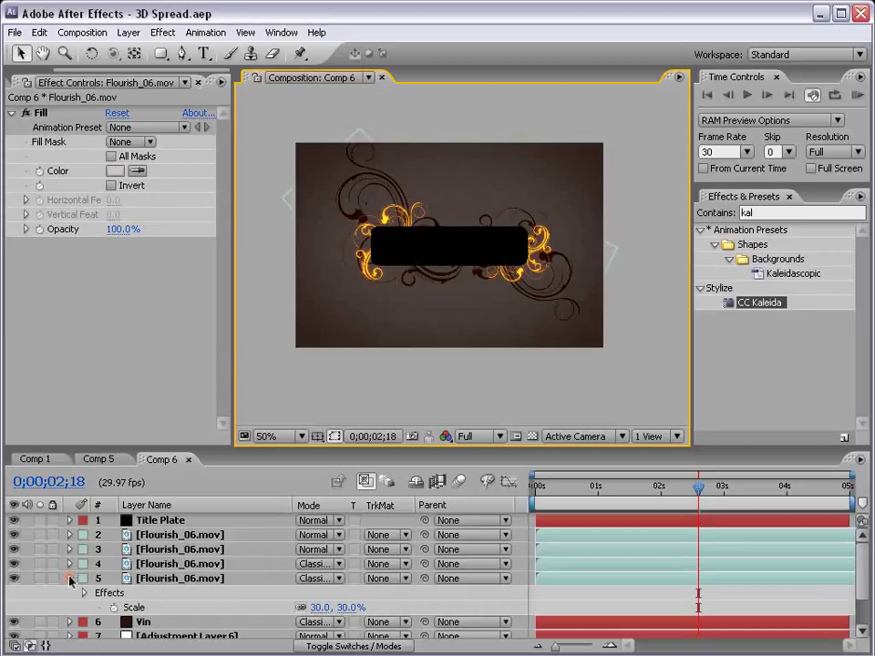
- Create a new full-frame black solid layer
{"action": "left_click", "coordinate": [69, 579]}
{"action": "left_click", "coordinate": [129, 32]}
{"action": "mouse_move", "coordinate": [138, 51]}
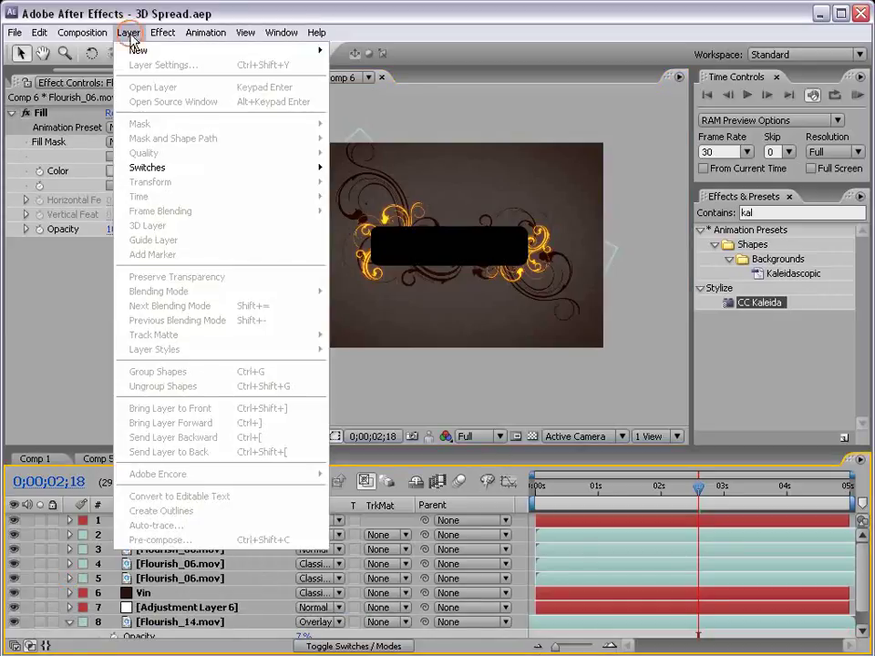
{"action": "left_click", "coordinate": [387, 66]}
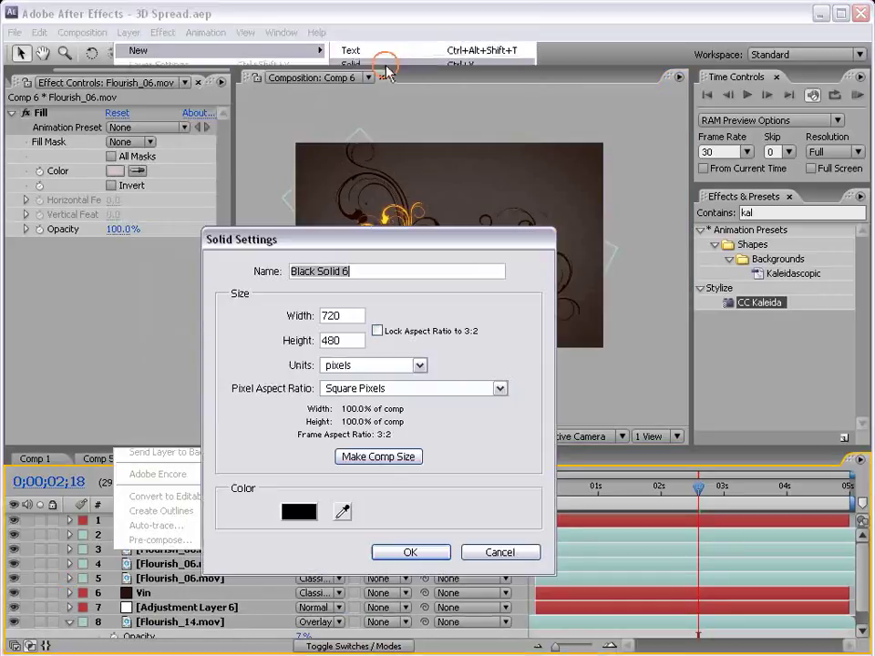
{"action": "left_click", "coordinate": [410, 553]}
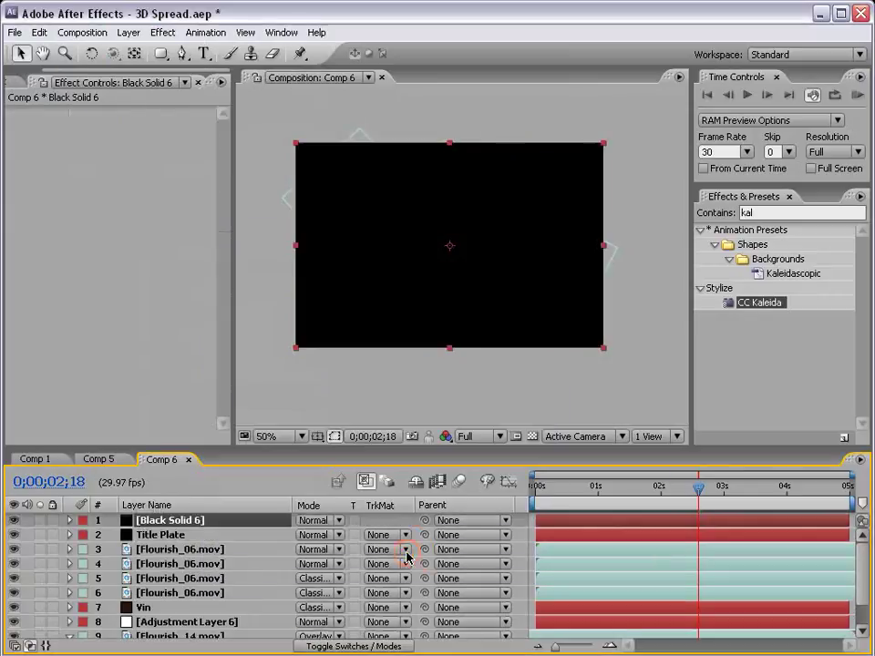
- Apply a Fill effect to the solid in orange-red FF3C00
{"action": "left_click", "coordinate": [165, 34]}
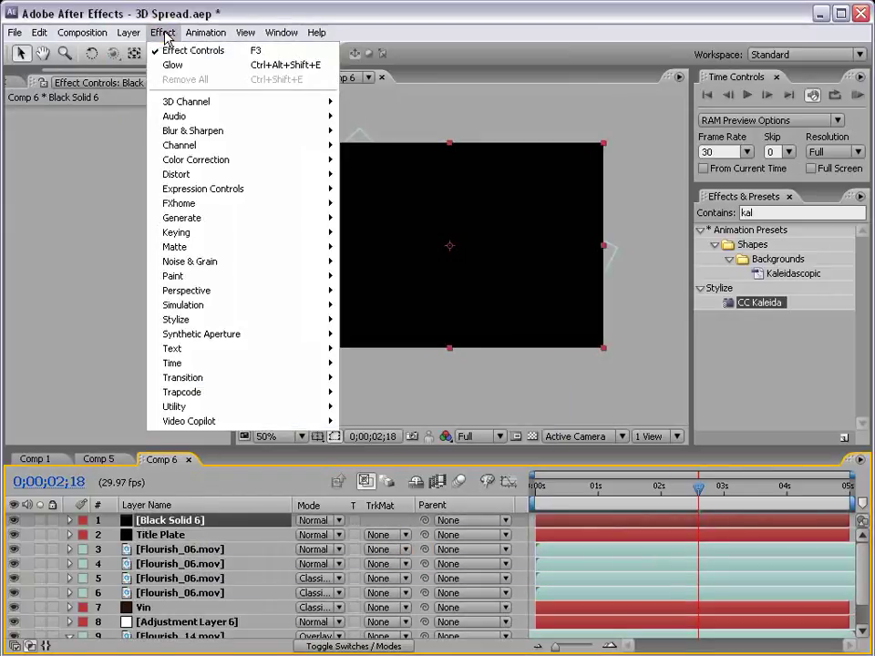
{"action": "mouse_move", "coordinate": [182, 218]}
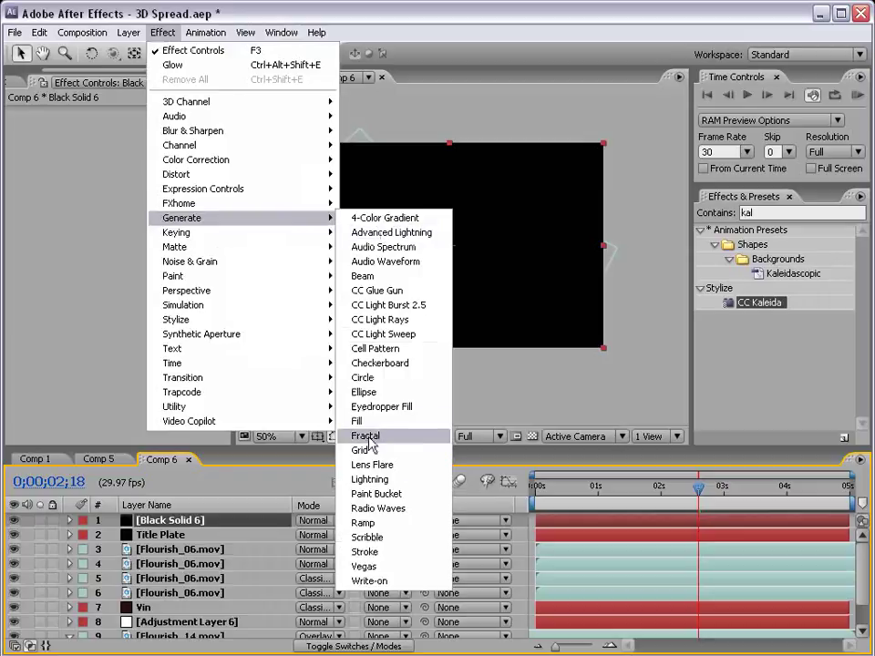
{"action": "left_click", "coordinate": [365, 475]}
{"action": "left_click", "coordinate": [115, 171]}
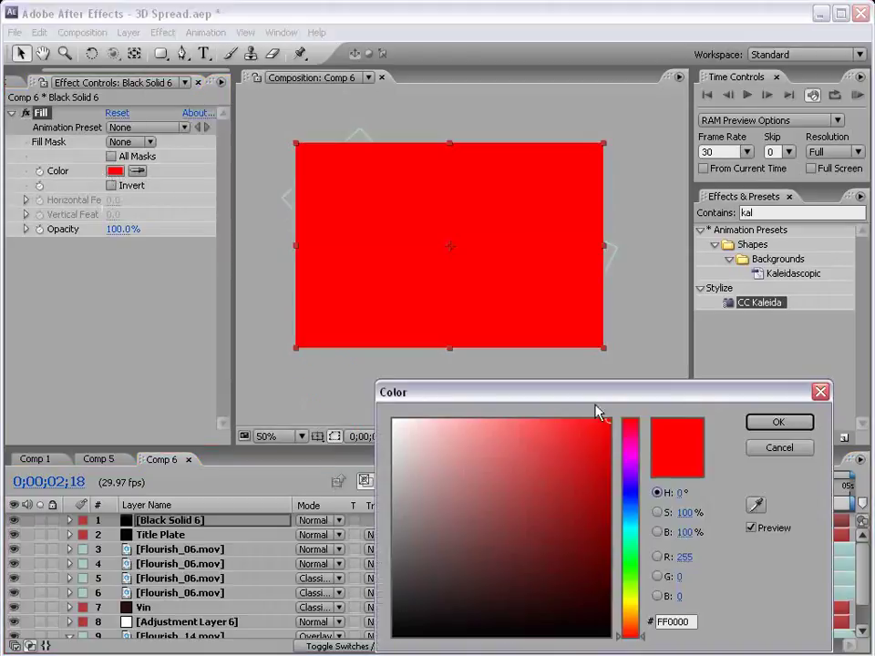
{"action": "left_click_drag", "start_coordinate": [594, 397], "coordinate": [453, 324]}
{"action": "left_click_drag", "start_coordinate": [488, 557], "coordinate": [490, 567]}
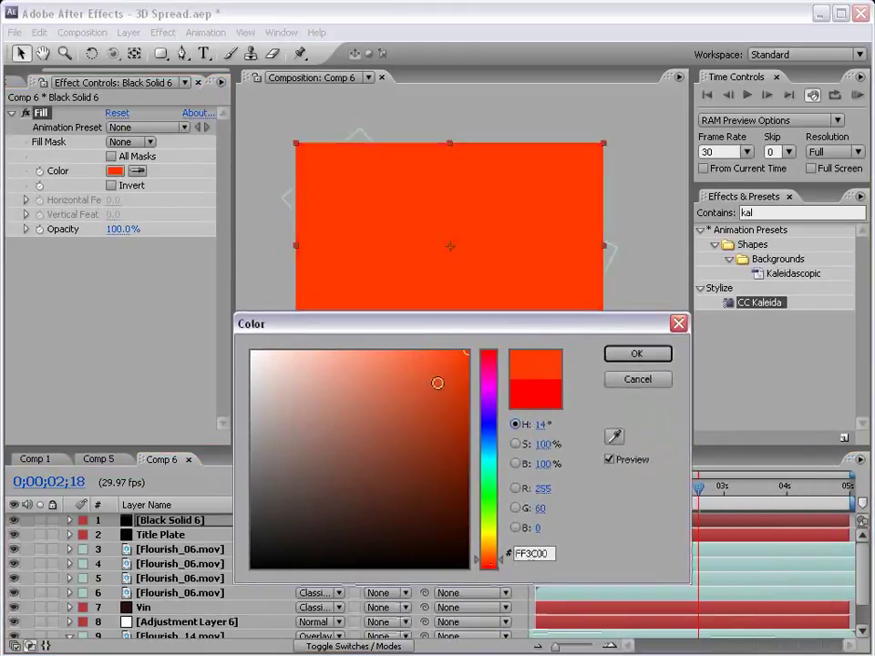
{"action": "left_click", "coordinate": [634, 354]}
- Set the solid to Screen mode and draw an ellipse mask around the title plate
{"action": "left_click", "coordinate": [327, 521]}
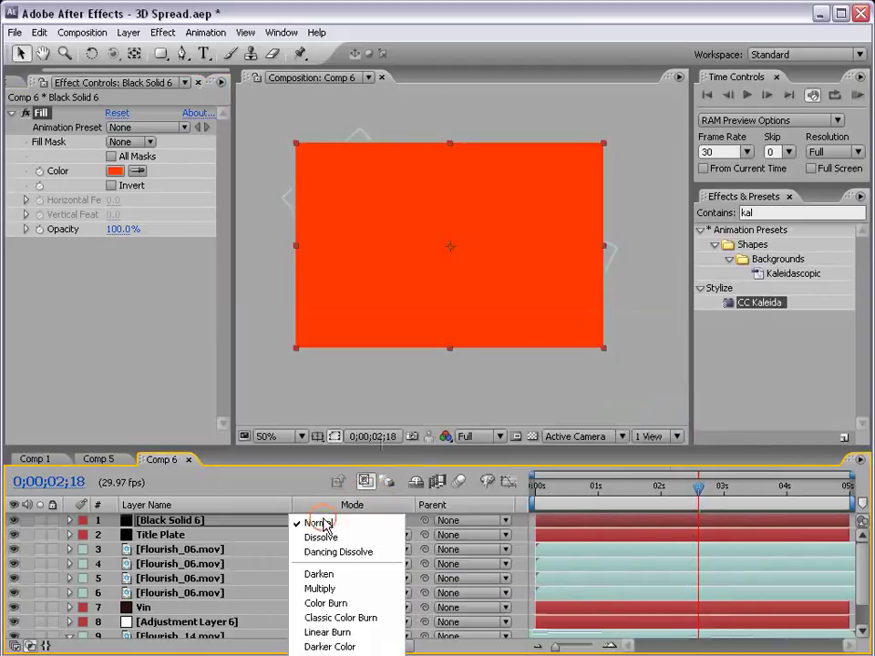
{"action": "left_click", "coordinate": [333, 520]}
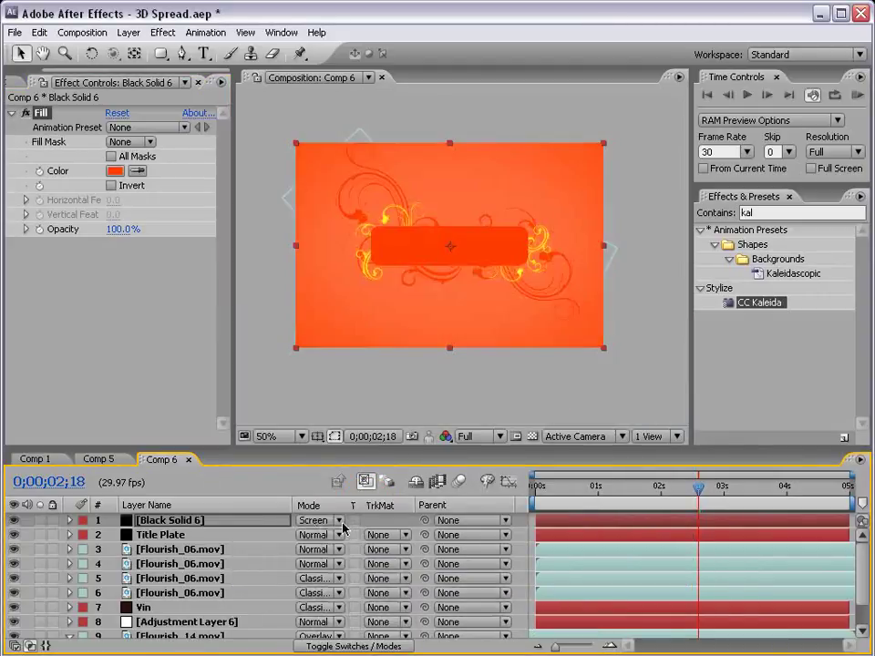
{"action": "left_click_drag", "start_coordinate": [160, 53], "coordinate": [247, 91]}
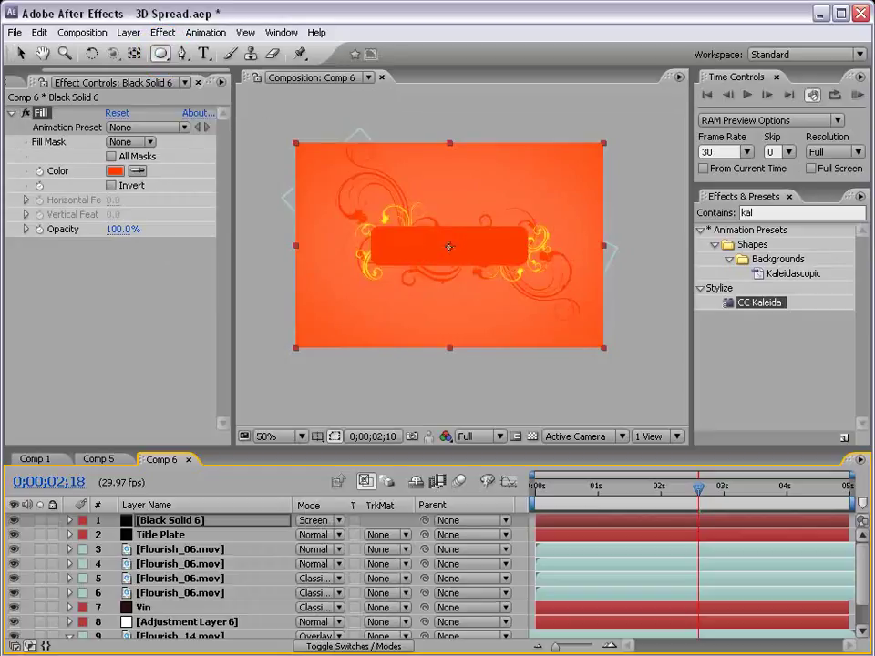
{"action": "left_click_drag", "start_coordinate": [448, 246], "coordinate": [546, 272]}
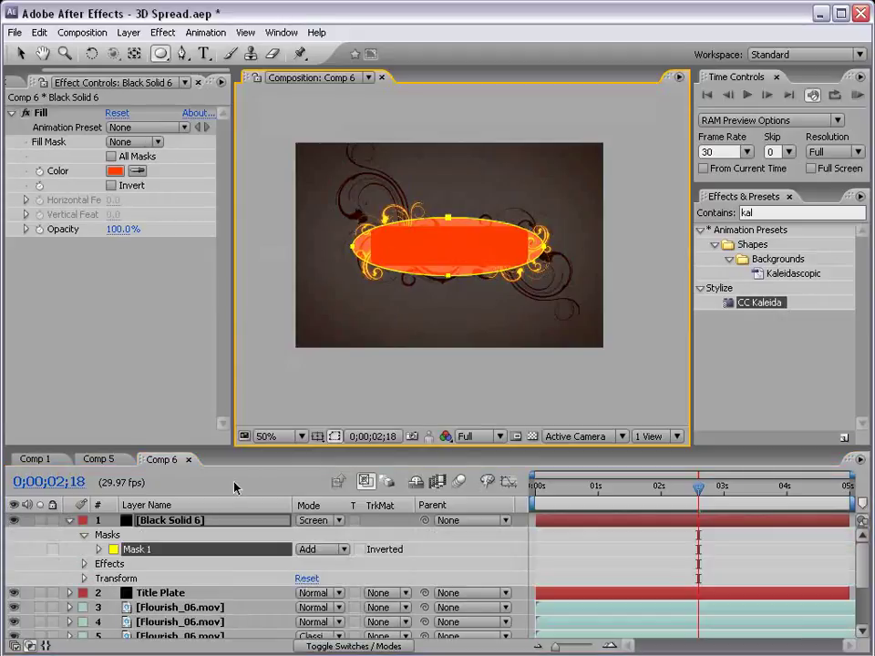
- Feather the ellipse mask to 68 px and move the solid below Title Plate
{"action": "key", "text": "f"}
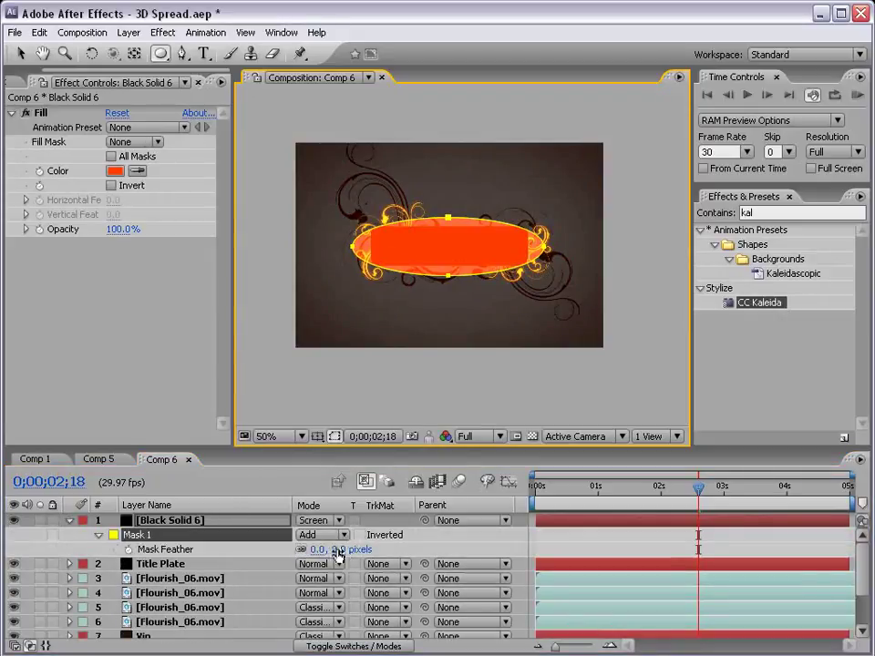
{"action": "left_click_drag", "start_coordinate": [343, 550], "coordinate": [398, 545]}
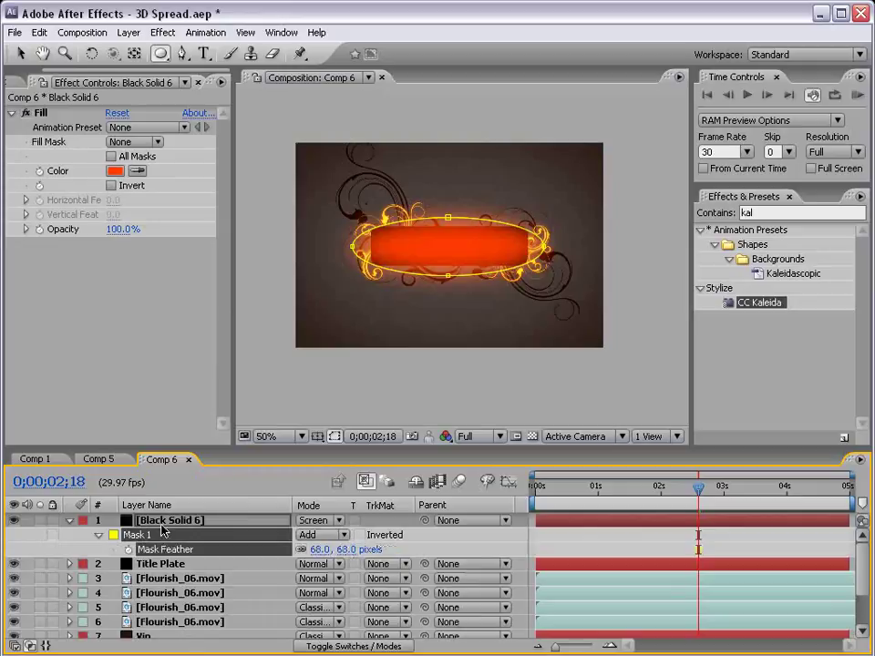
{"action": "left_click_drag", "start_coordinate": [168, 520], "coordinate": [164, 571]}
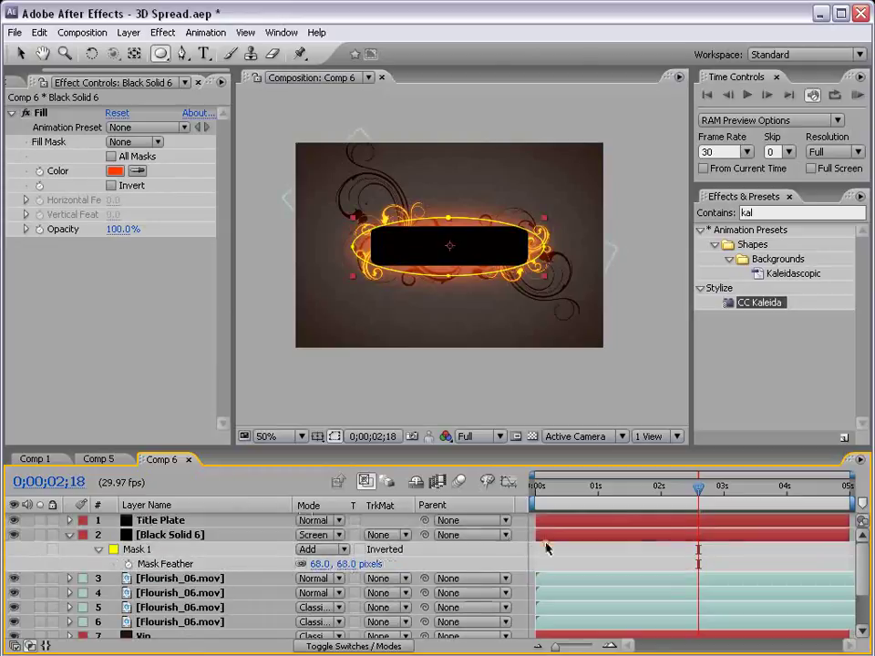
{"action": "key", "text": "F2"}
- Change the solid's Fill colour to deep dark red 8E0404
{"action": "key", "text": "slash"}
{"action": "left_click", "coordinate": [114, 172]}
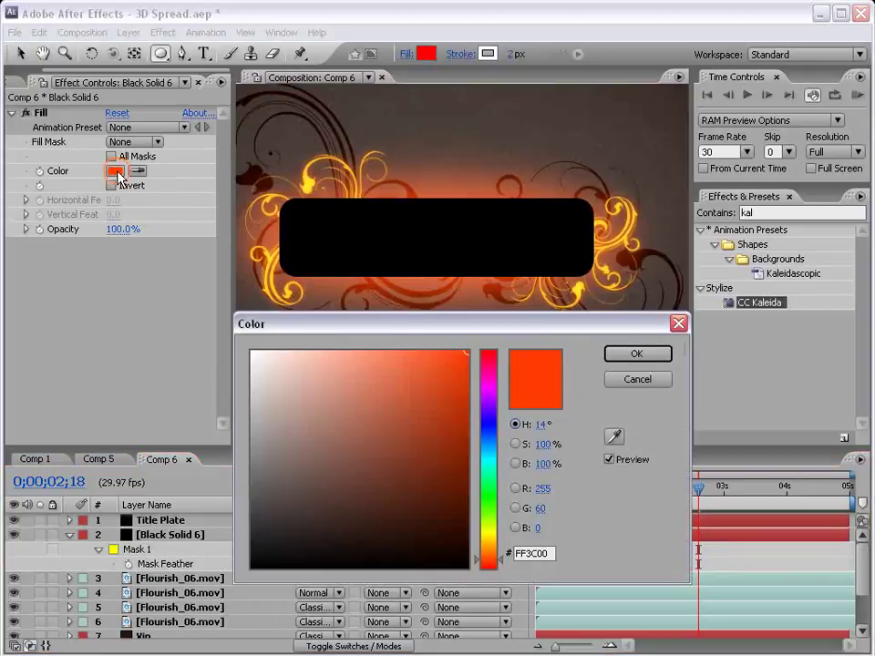
{"action": "left_click", "coordinate": [493, 567]}
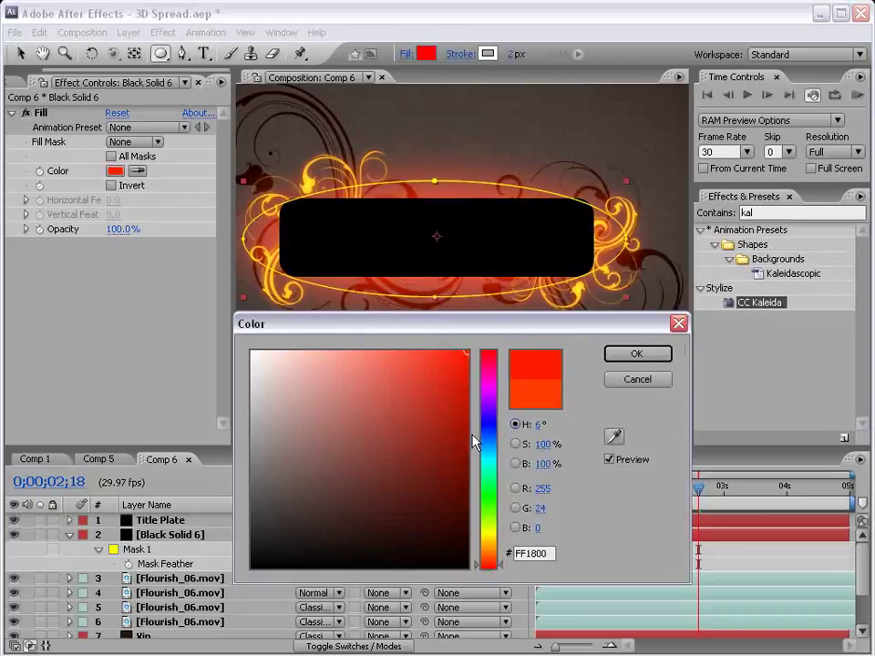
{"action": "left_click", "coordinate": [471, 420]}
{"action": "left_click", "coordinate": [493, 571]}
{"action": "mouse_move", "coordinate": [471, 420]}
{"action": "left_mouse_down"}
{"action": "mouse_move", "coordinate": [465, 407]}
{"action": "mouse_move", "coordinate": [455, 414]}
{"action": "mouse_move", "coordinate": [461, 442]}
{"action": "left_mouse_up"}
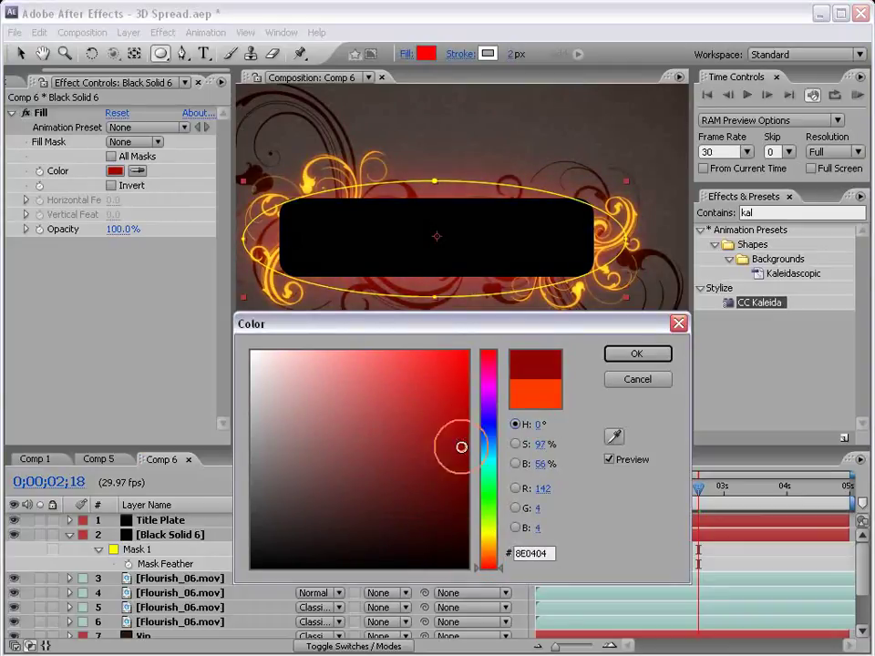
{"action": "left_click", "coordinate": [629, 356]}
{"action": "scroll", "coordinate": [478, 302], "scroll_direction": "down", "scroll_amount": 2}
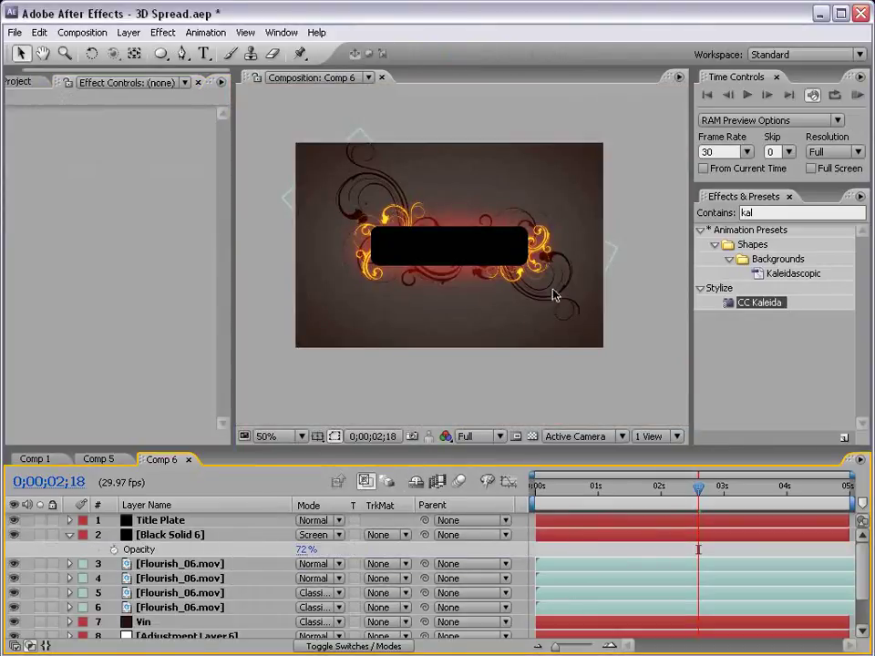
- Reposition a Flourish_06 layer slightly left and check the composition full-window
{"action": "left_click", "coordinate": [614, 259]}
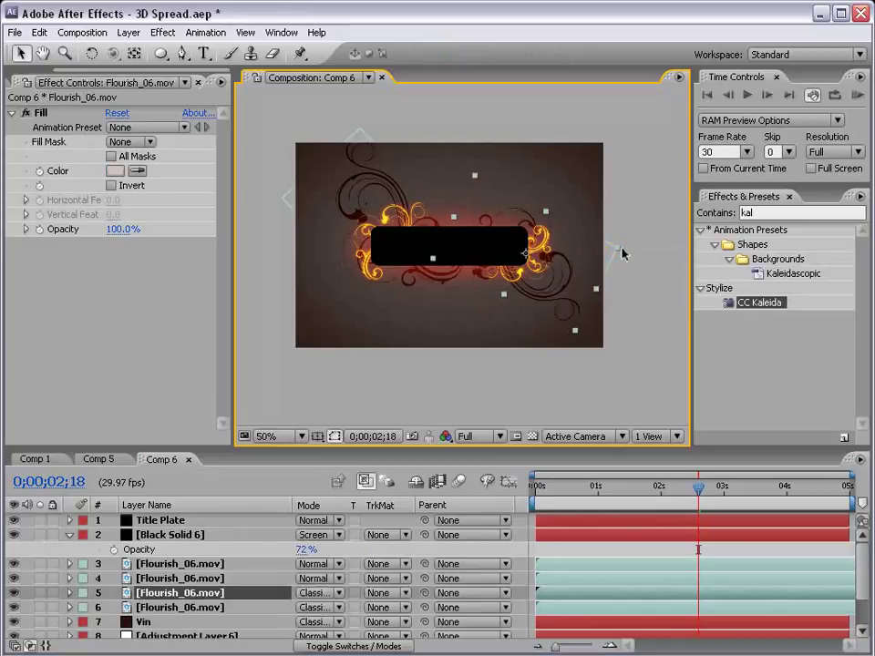
{"action": "mouse_move", "coordinate": [622, 253]}
{"action": "left_mouse_down"}
{"action": "mouse_move", "coordinate": [637, 253]}
{"action": "mouse_move", "coordinate": [561, 258]}
{"action": "left_mouse_up"}
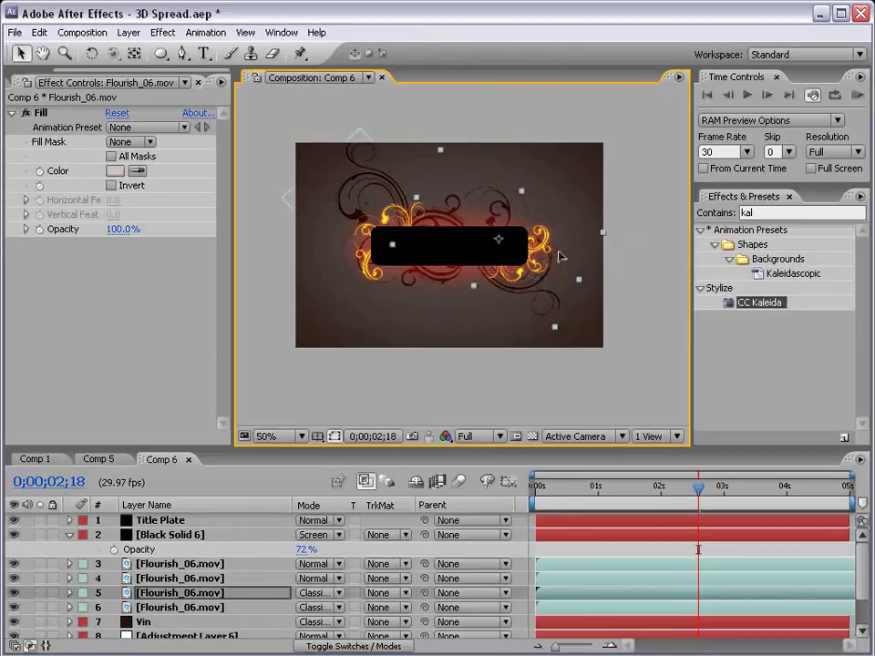
{"action": "key", "text": "grave"}
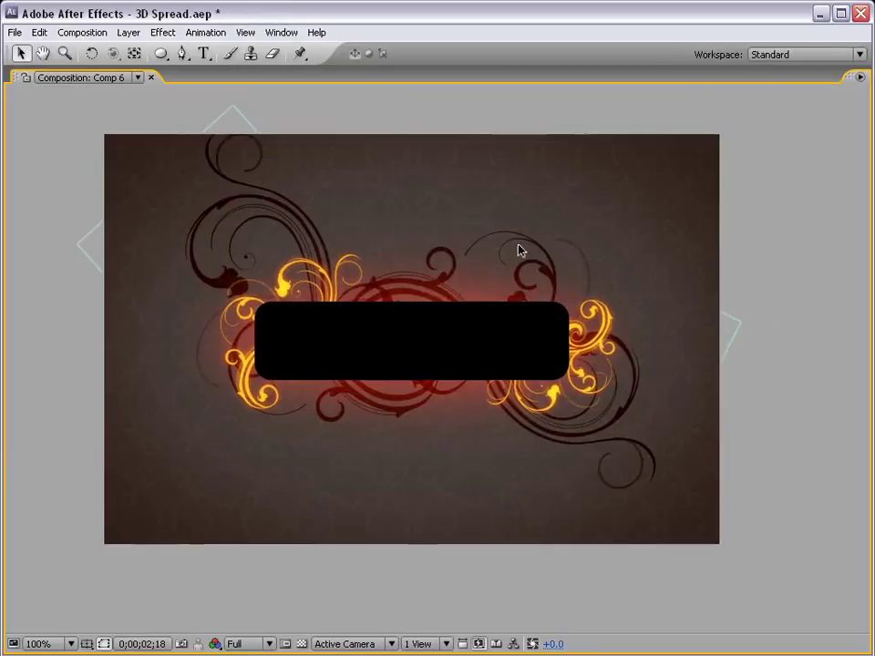
{"action": "key", "text": "grave"}
{"action": "left_click", "coordinate": [480, 384]}
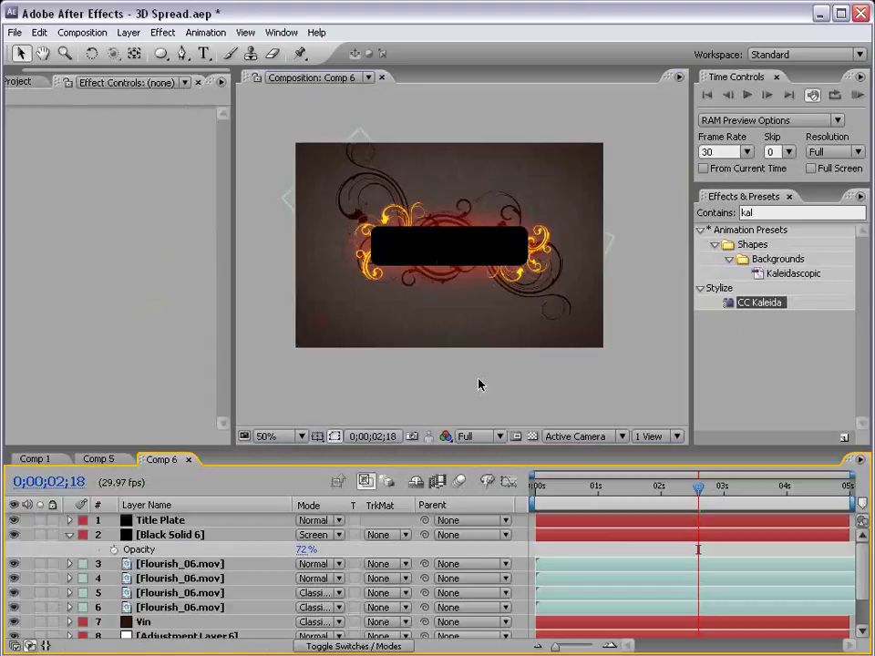
{"action": "key", "text": "h"}
{"action": "scroll", "coordinate": [161, 589], "scroll_direction": "down", "scroll_amount": 2}
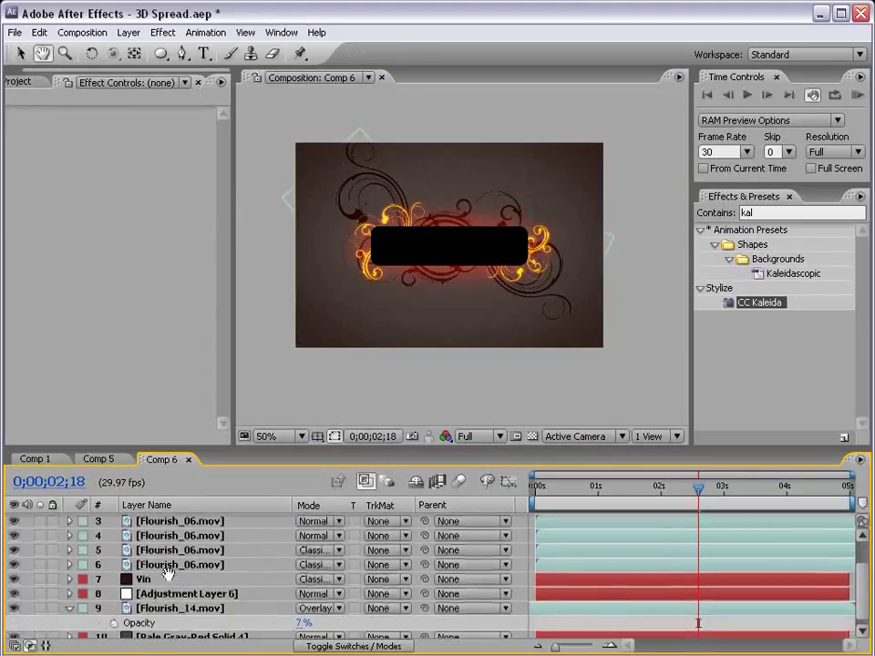
- Give the Vin vignette layer a deep maroon Fill of 5D0B0B
{"action": "key", "text": "v"}
{"action": "left_click", "coordinate": [153, 580]}
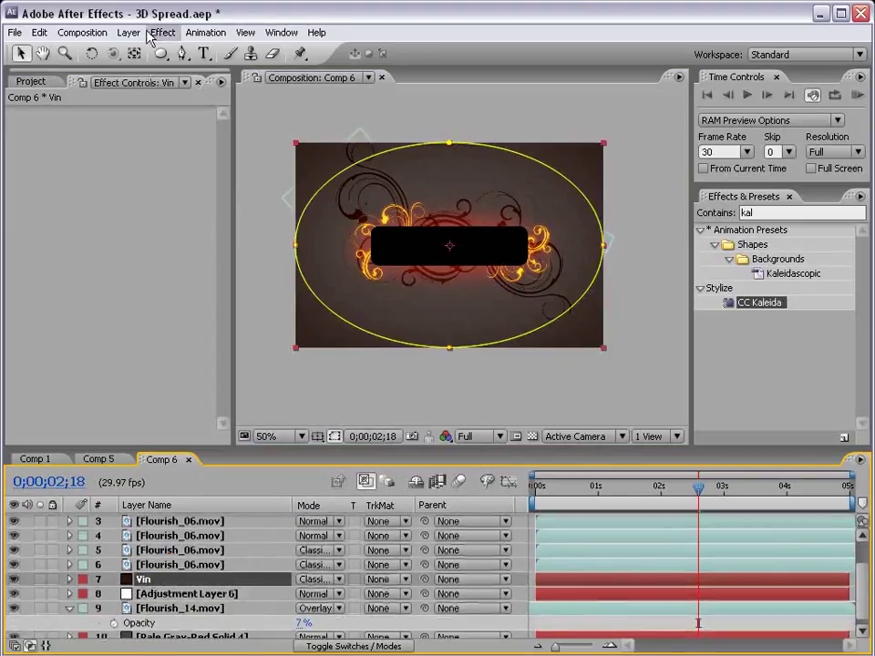
{"action": "left_click", "coordinate": [162, 33]}
{"action": "mouse_move", "coordinate": [183, 218]}
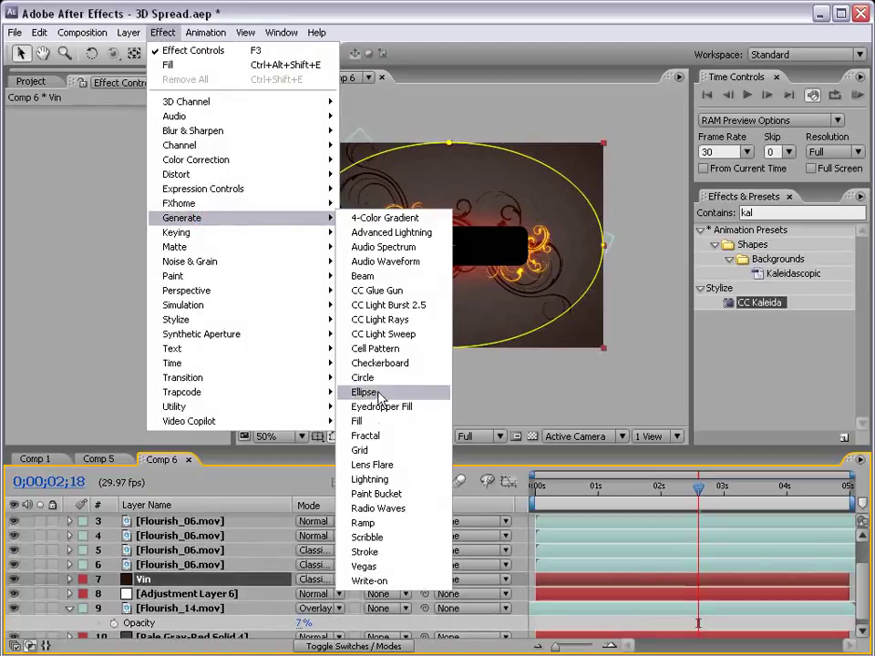
{"action": "left_click", "coordinate": [373, 421]}
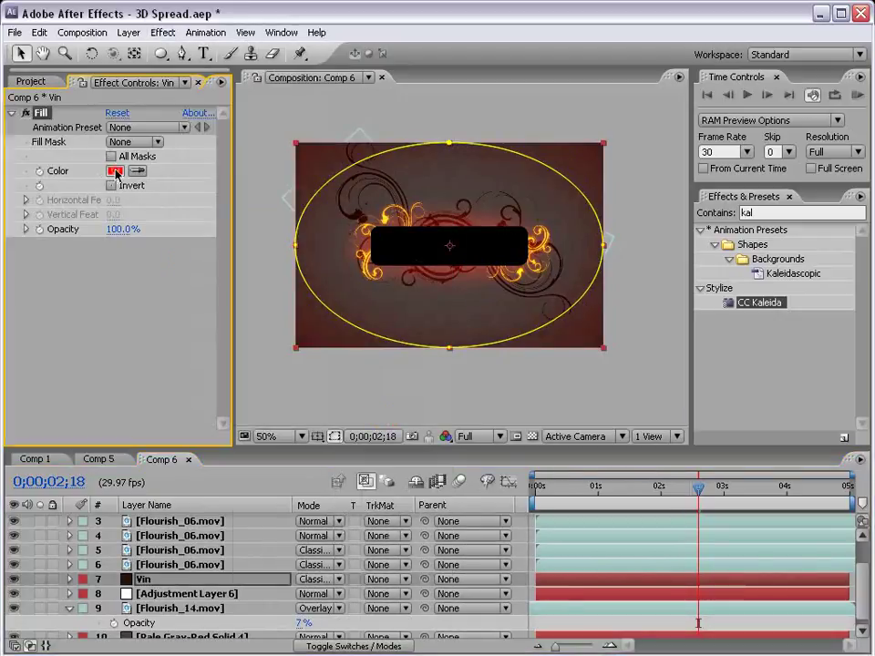
{"action": "left_click", "coordinate": [114, 171]}
{"action": "mouse_move", "coordinate": [431, 482]}
{"action": "left_mouse_down"}
{"action": "mouse_move", "coordinate": [421, 476]}
{"action": "mouse_move", "coordinate": [446, 448]}
{"action": "left_mouse_up"}
{"action": "mouse_move", "coordinate": [433, 504]}
{"action": "left_mouse_down"}
{"action": "mouse_move", "coordinate": [422, 508]}
{"action": "mouse_move", "coordinate": [441, 491]}
{"action": "left_mouse_up"}
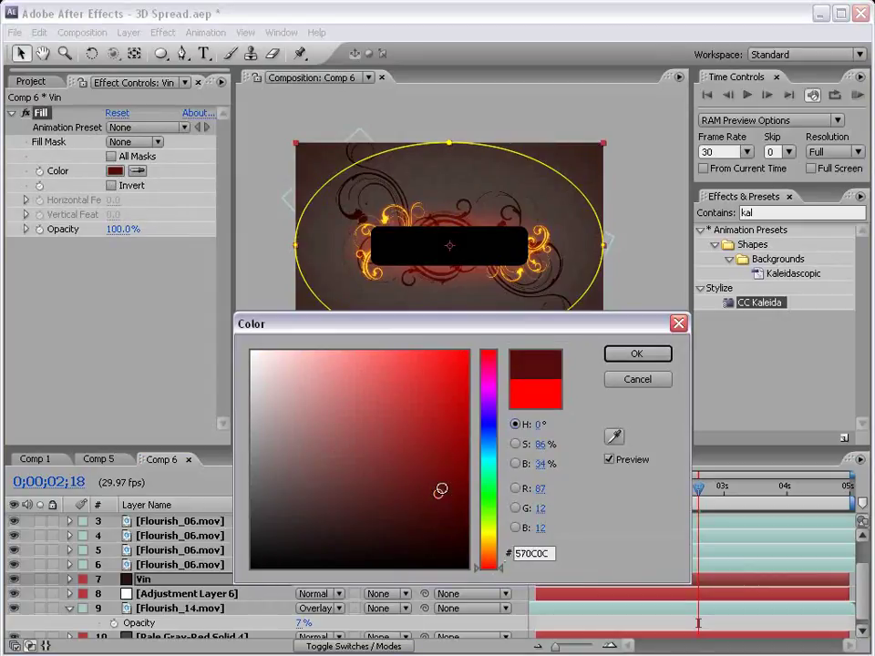
{"action": "left_click", "coordinate": [658, 354]}
{"action": "key", "text": "t"}
{"action": "scroll", "coordinate": [179, 563], "scroll_direction": "up", "scroll_amount": 3}
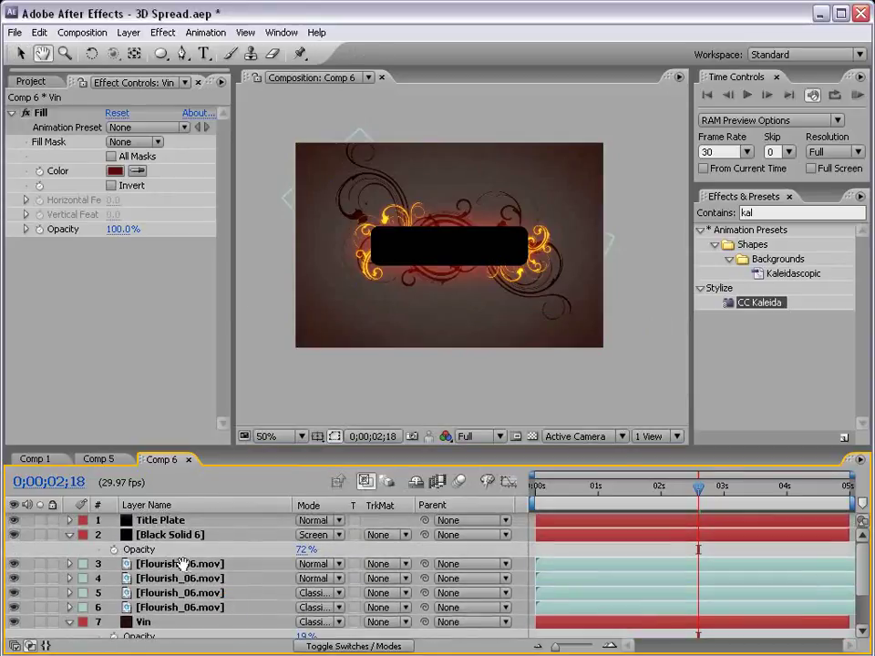
{"action": "left_click", "coordinate": [173, 521]}
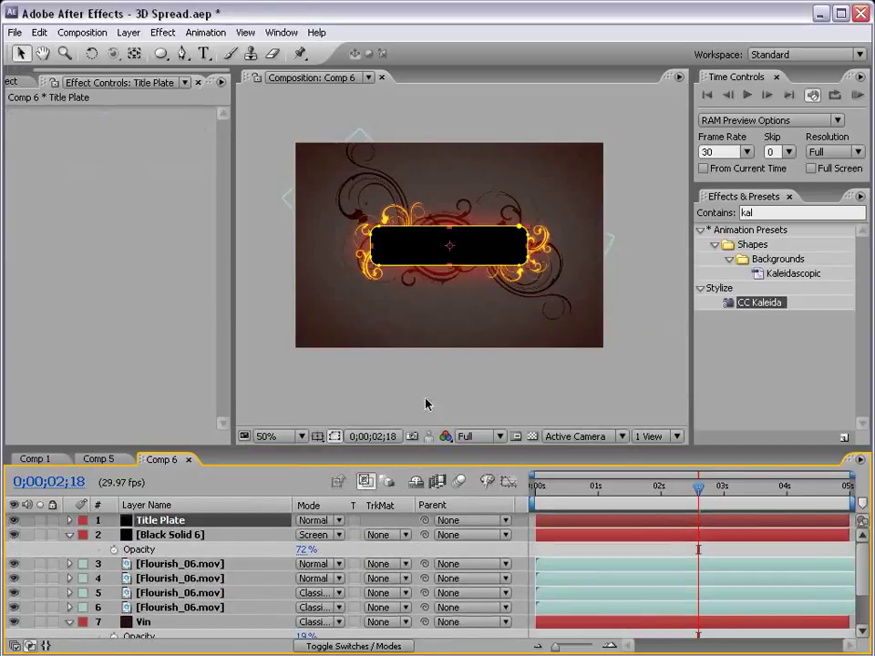
- Add a Ramp to Title Plate, black to sampled dark red, spanning the plate
{"action": "left_click", "coordinate": [162, 32]}
{"action": "mouse_move", "coordinate": [182, 218]}
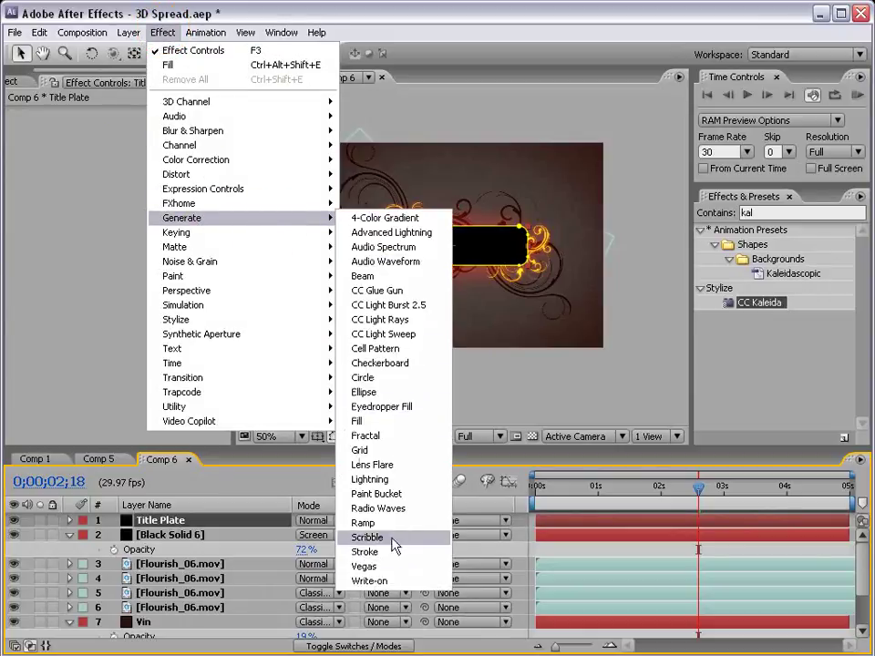
{"action": "left_click", "coordinate": [374, 523]}
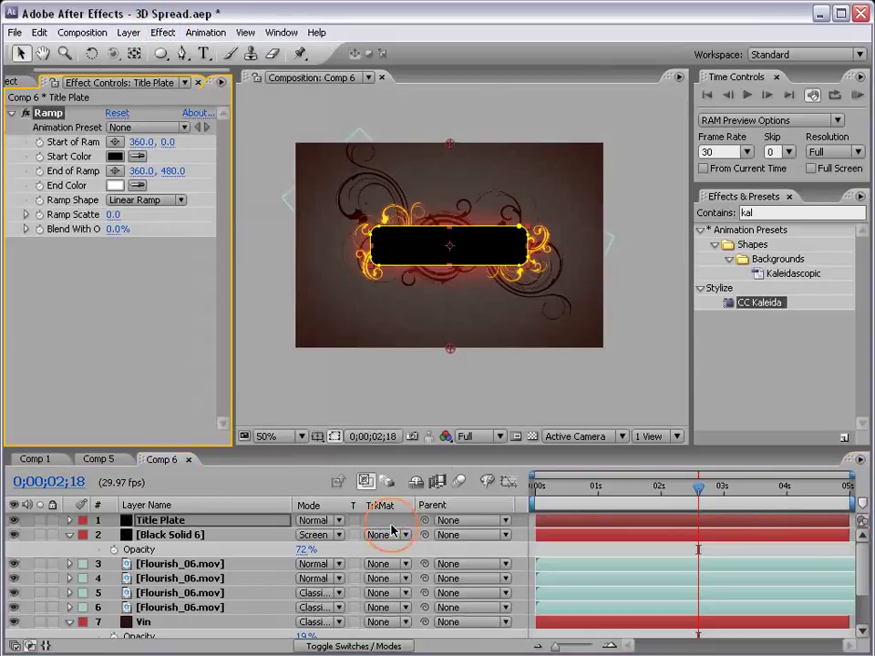
{"action": "left_click", "coordinate": [137, 185]}
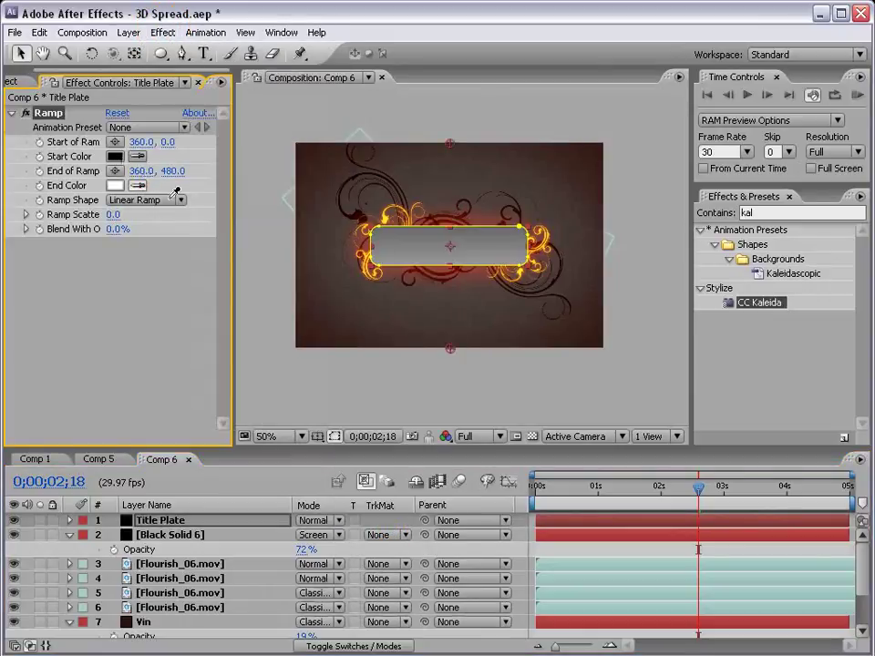
{"action": "left_click", "coordinate": [436, 270]}
{"action": "left_click_drag", "start_coordinate": [453, 352], "coordinate": [453, 320]}
{"action": "left_click_drag", "start_coordinate": [449, 153], "coordinate": [450, 209]}
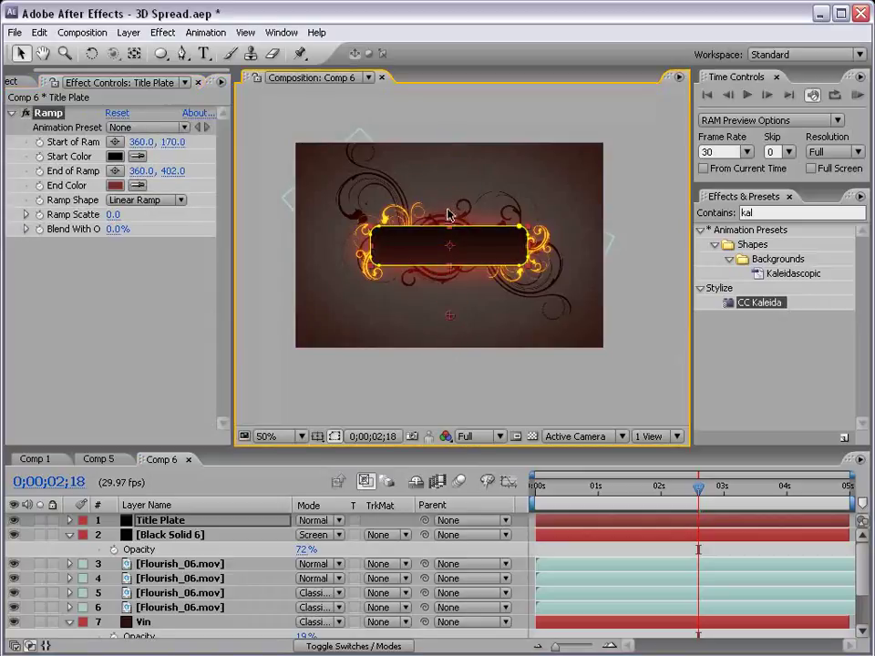
{"action": "left_click", "coordinate": [565, 369]}
- Preview the composition full-window at full size, then return to half size
{"action": "key", "text": "grave"}
{"action": "key", "text": "period"}
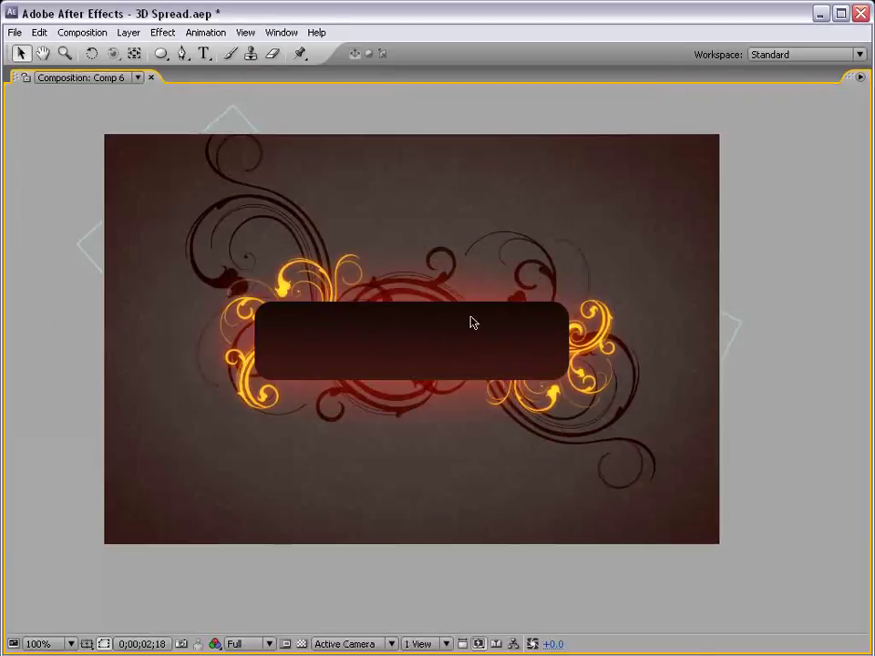
{"action": "key", "text": "comma"}
{"action": "key", "text": "grave"}
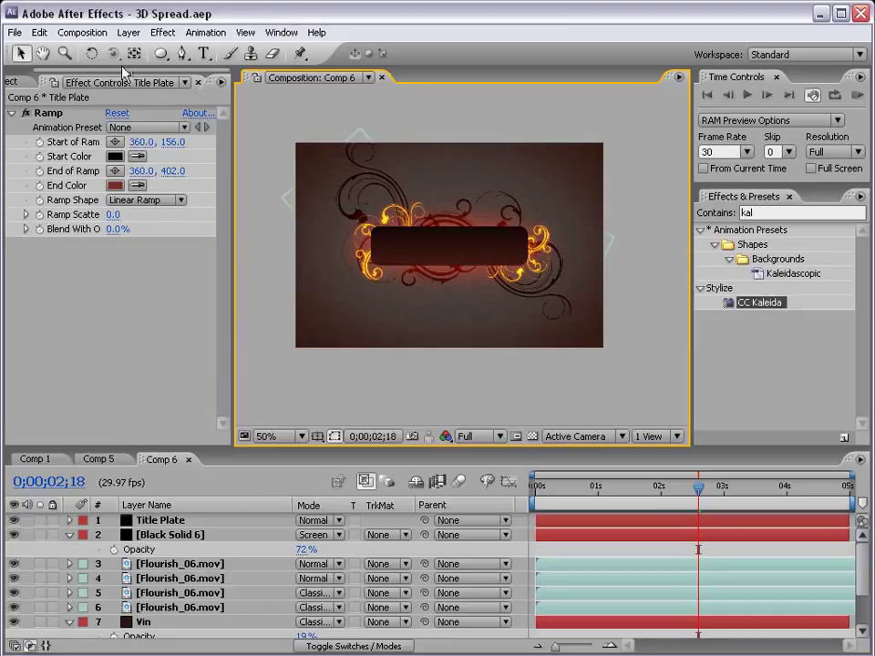
- Add a new solid with CC Particle World applied and its grid turned off
{"action": "left_click", "coordinate": [129, 32]}
{"action": "left_click", "coordinate": [392, 62]}
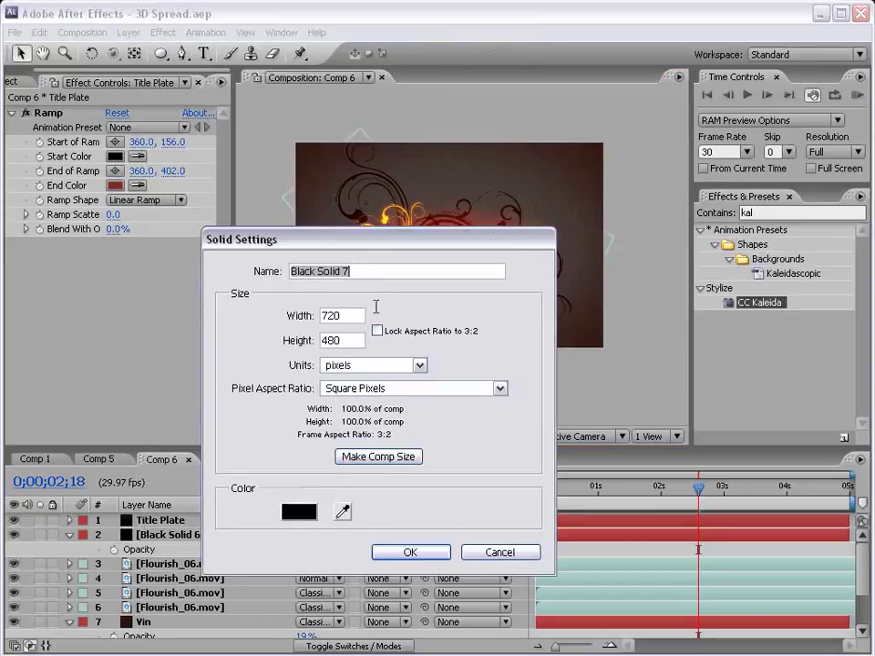
{"action": "left_click", "coordinate": [417, 553]}
{"action": "key", "text": "ctrl+5"}
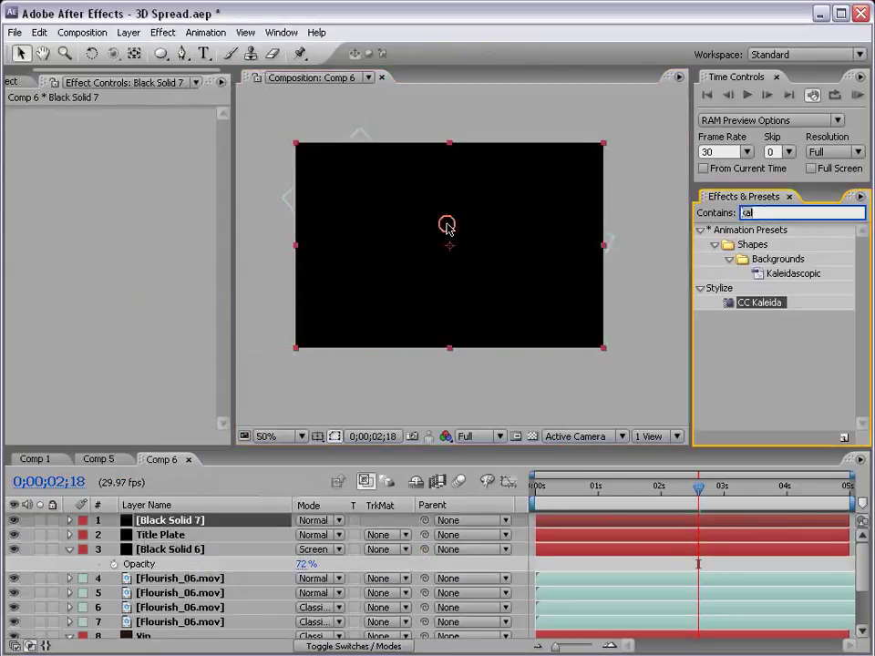
{"action": "type", "text": "part"}
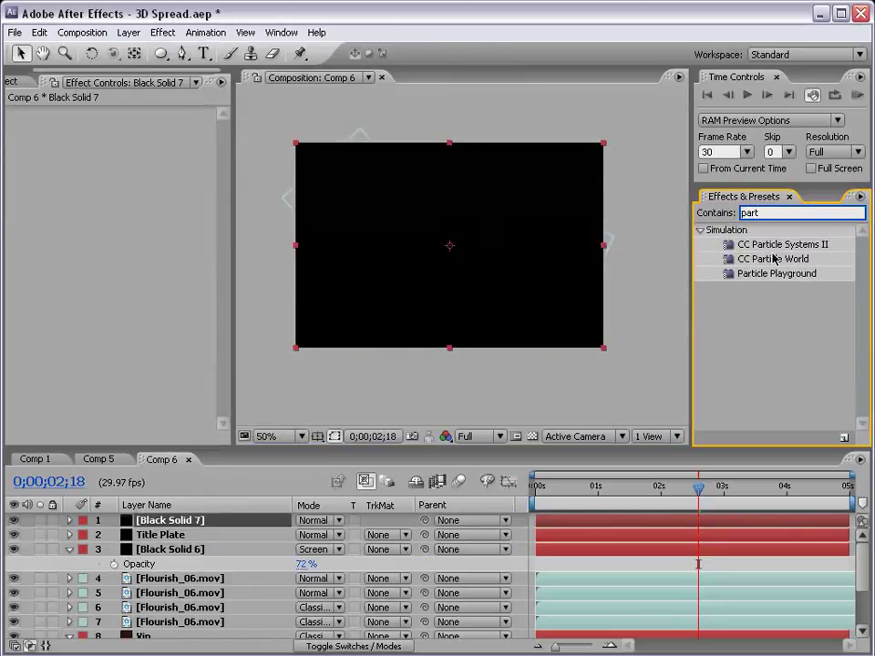
{"action": "left_click_drag", "start_coordinate": [776, 258], "coordinate": [424, 197]}
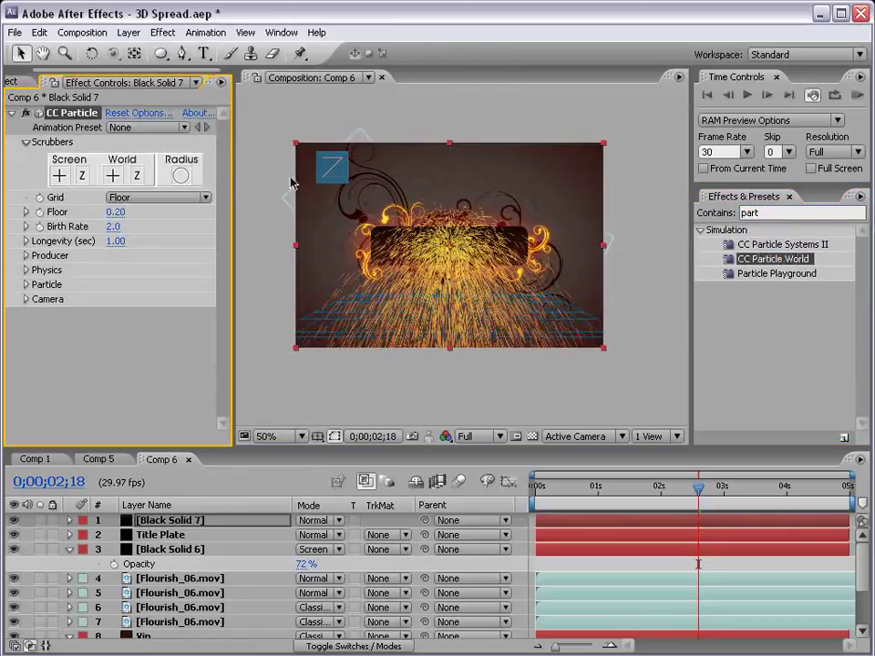
{"action": "left_click", "coordinate": [149, 198]}
{"action": "left_click", "coordinate": [147, 146]}
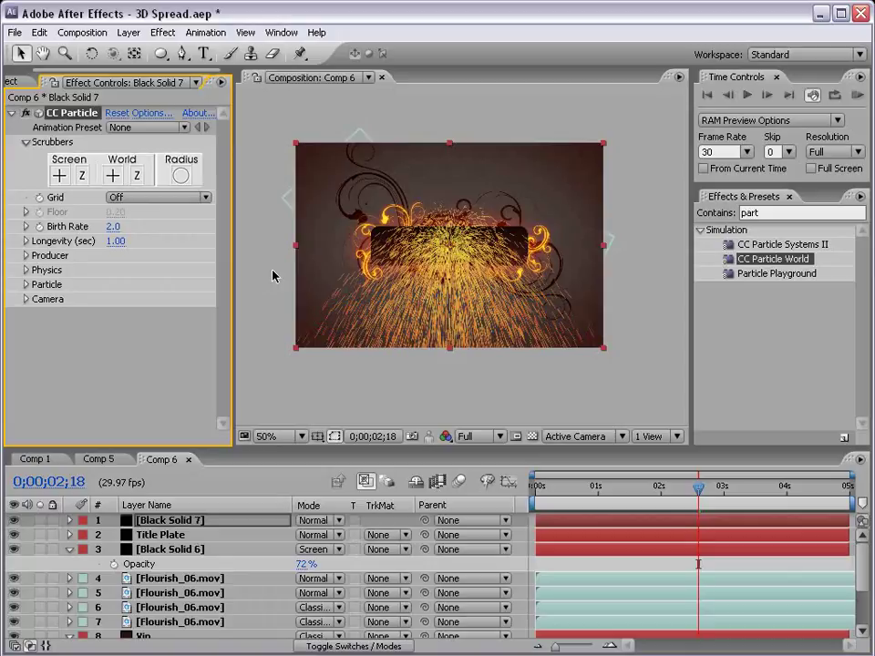
- In Solid Settings, eyedropper yellow from the flourishes as the solid colour
{"action": "left_click", "coordinate": [128, 32]}
{"action": "left_click", "coordinate": [137, 63]}
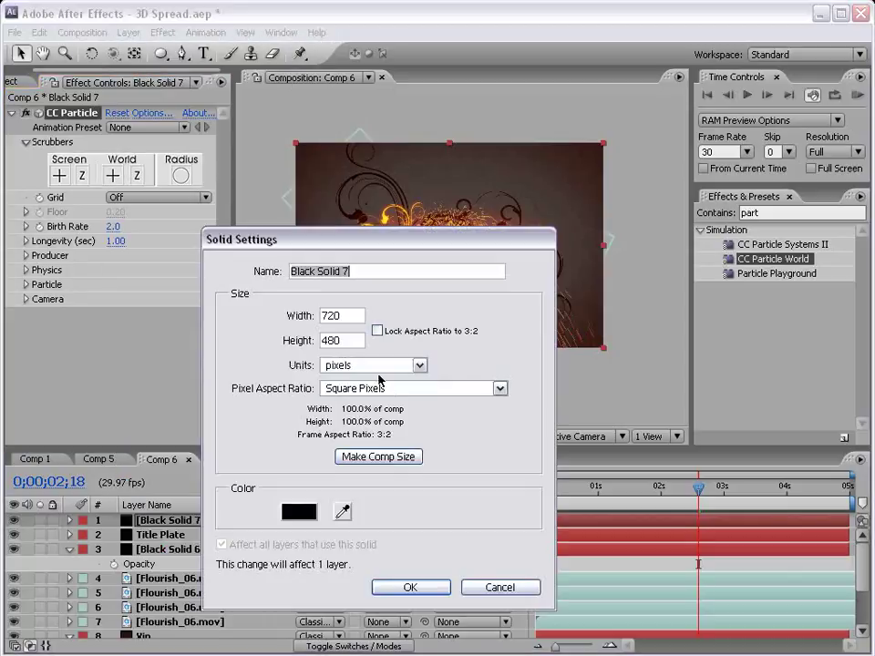
{"action": "left_click", "coordinate": [343, 513]}
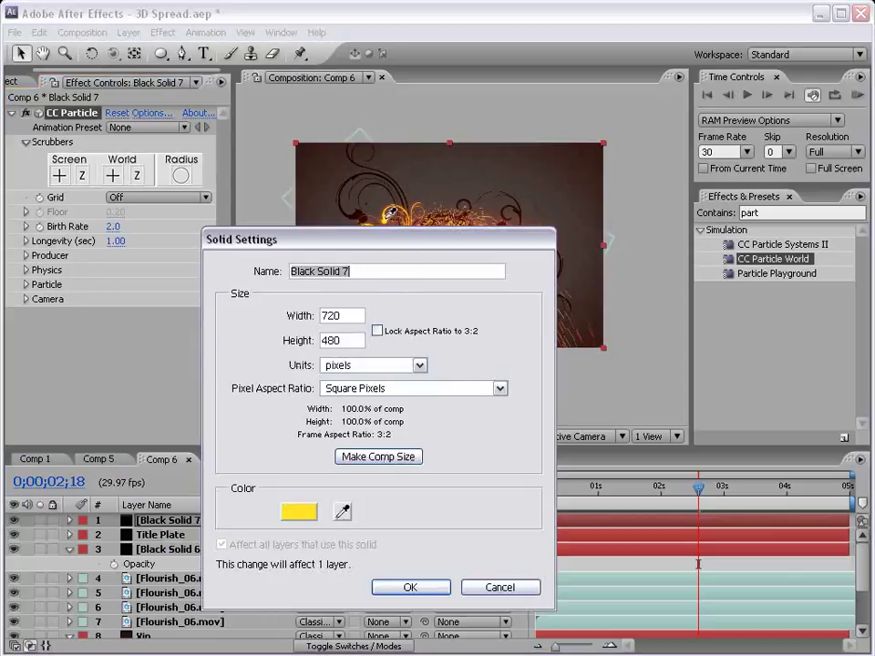
{"action": "left_click", "coordinate": [387, 231]}
- Confirm the yellow solid colour and set particle Gravity to 0.1
{"action": "left_click", "coordinate": [401, 587]}
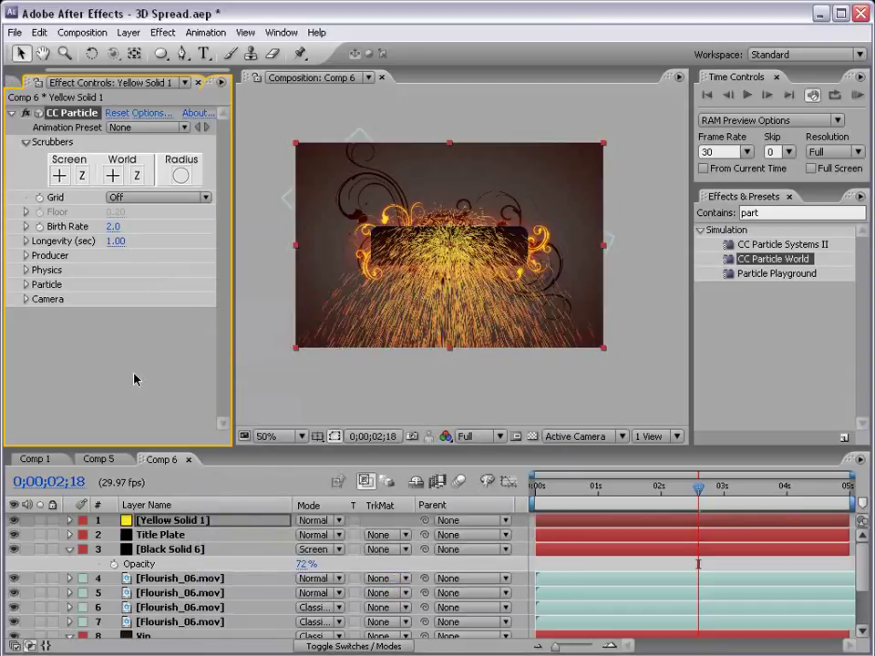
{"action": "left_click", "coordinate": [25, 272]}
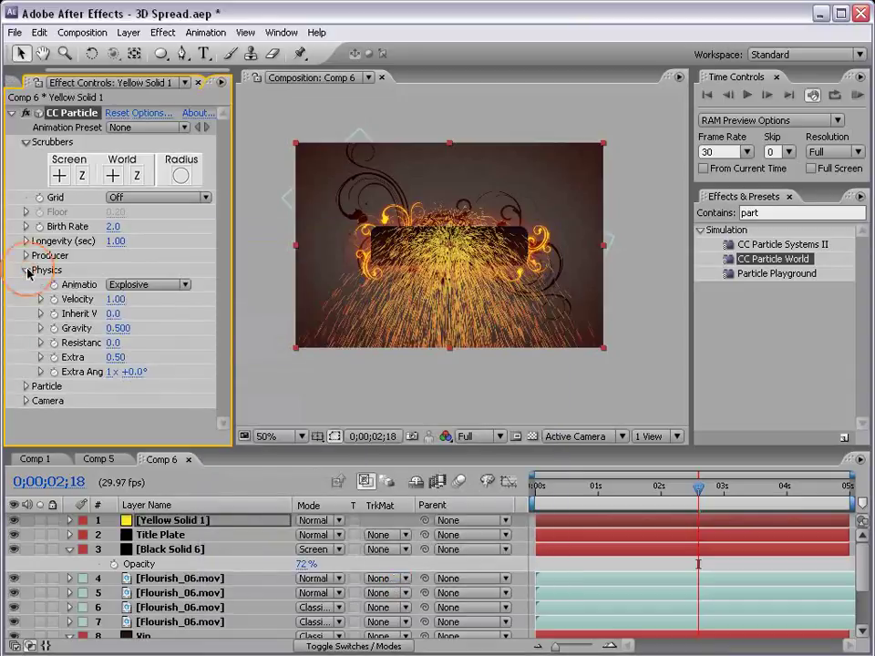
{"action": "left_click", "coordinate": [119, 328]}
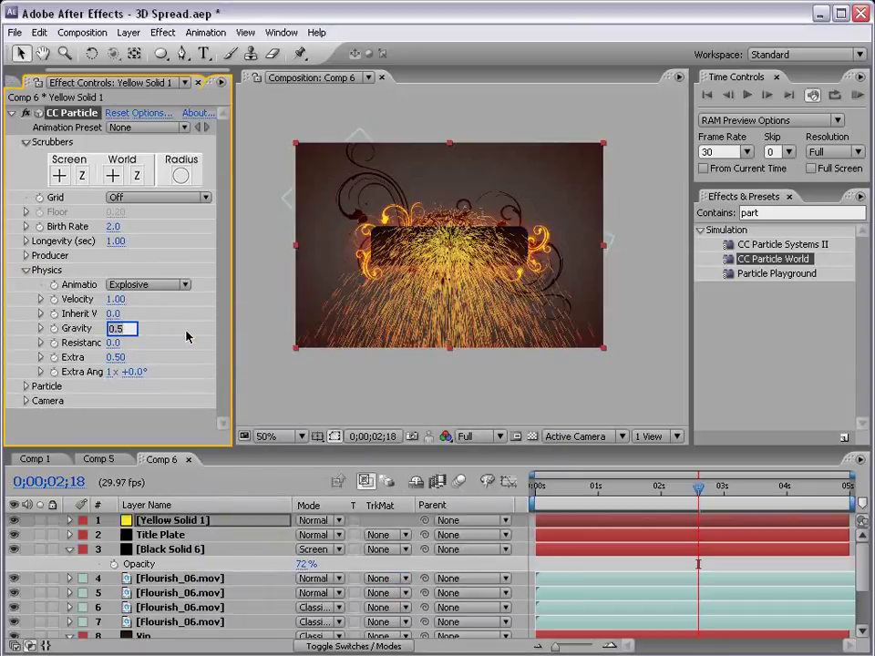
{"action": "type", "text": "0.1"}
{"action": "key", "text": "Return"}
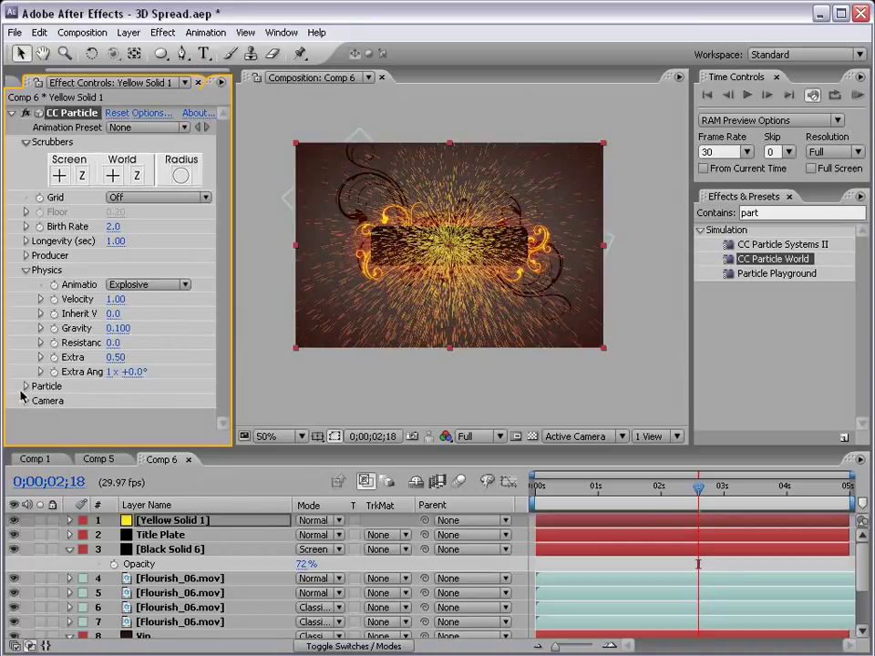
- Set Particle Type to Lens Convex and shrink the Birth Size
{"action": "left_click", "coordinate": [25, 387]}
{"action": "left_click", "coordinate": [134, 263]}
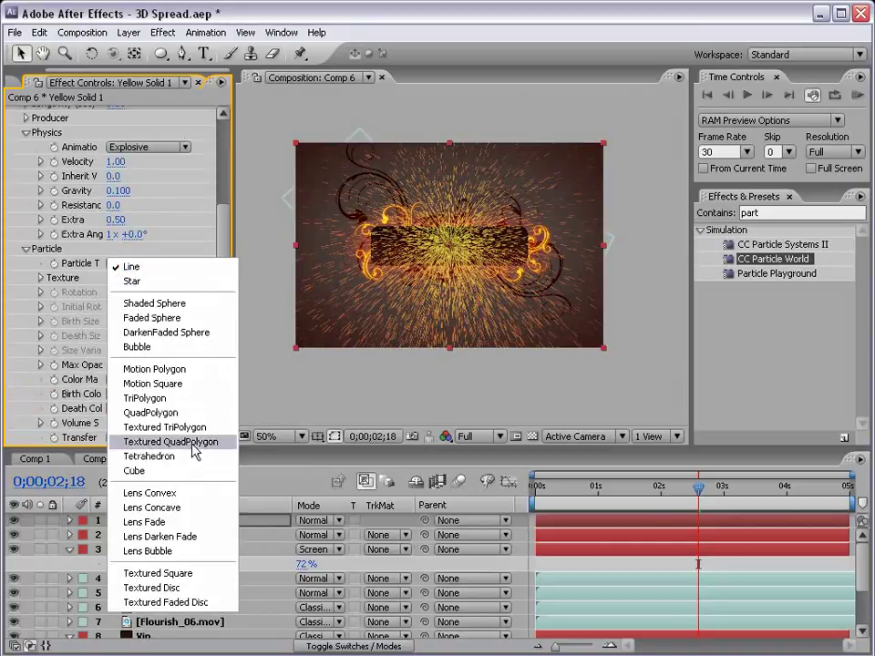
{"action": "left_click", "coordinate": [180, 499]}
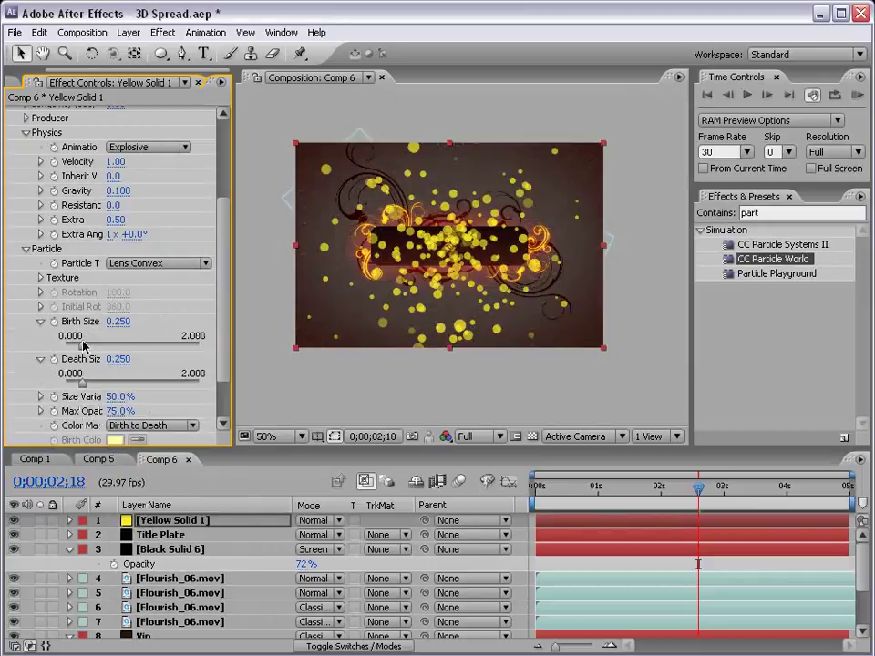
{"action": "mouse_move", "coordinate": [83, 345]}
{"action": "left_mouse_down"}
{"action": "mouse_move", "coordinate": [72, 345]}
{"action": "mouse_move", "coordinate": [66, 383]}
{"action": "left_mouse_up"}
{"action": "key", "text": "period"}
{"action": "key", "text": "comma"}
{"action": "scroll", "coordinate": [119, 210], "scroll_direction": "up", "scroll_amount": 5}
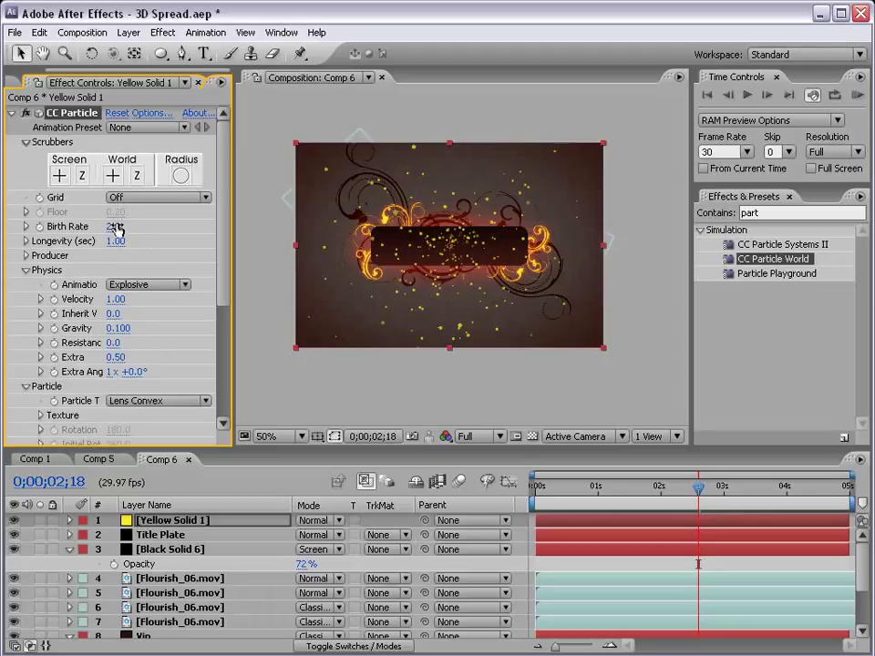
- Lower birth rate and velocity, set Gravity to 0.030, and preview frame 03;14
{"action": "left_click_drag", "start_coordinate": [117, 233], "coordinate": [109, 226]}
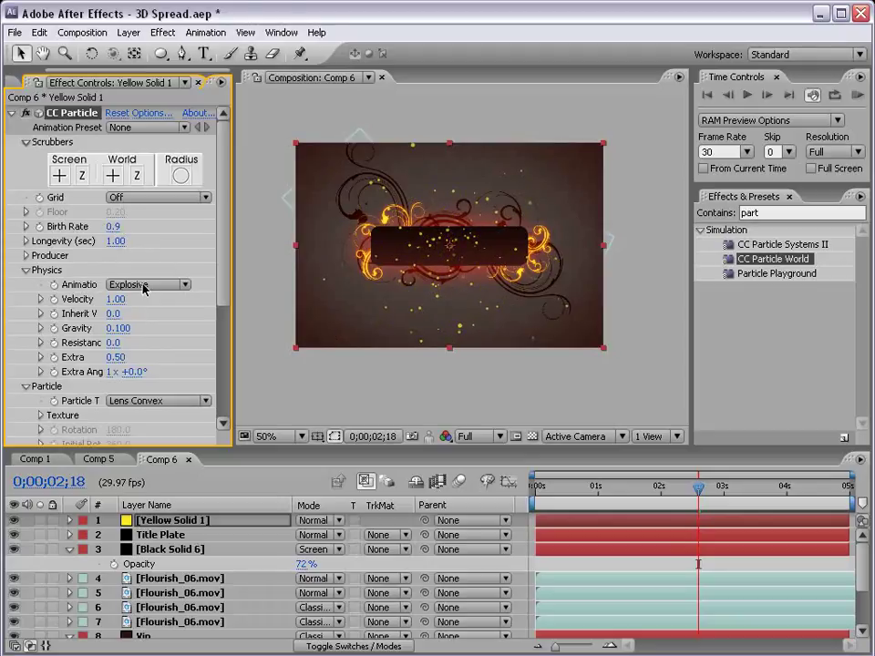
{"action": "left_click_drag", "start_coordinate": [114, 299], "coordinate": [44, 299]}
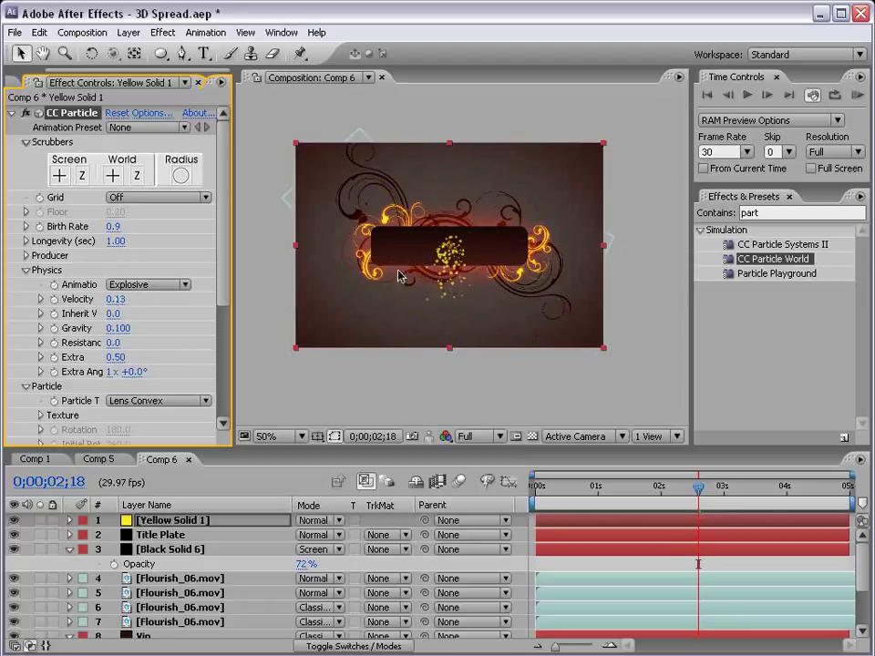
{"action": "left_click_drag", "start_coordinate": [605, 487], "coordinate": [700, 492]}
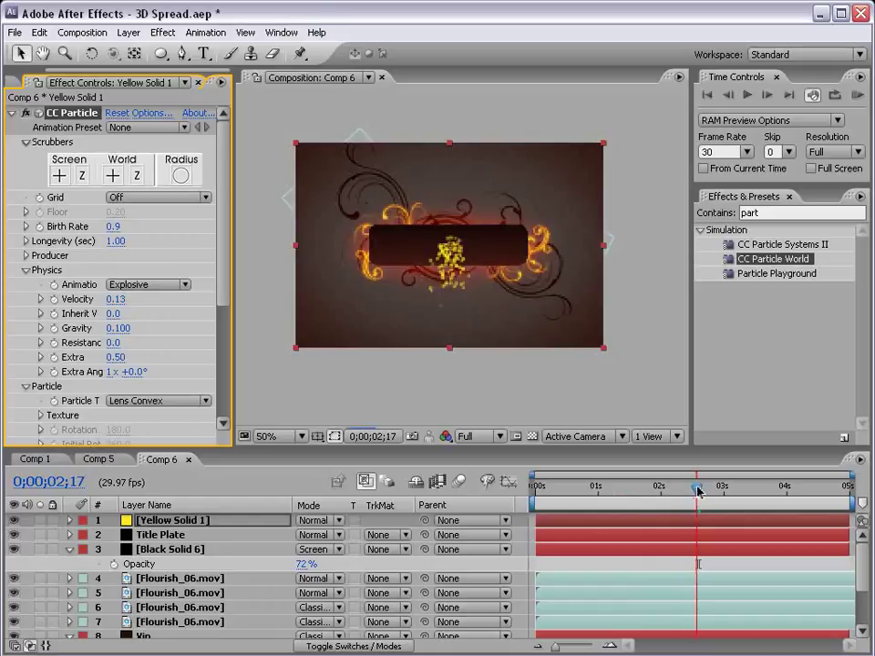
{"action": "left_click", "coordinate": [119, 328]}
{"action": "type", "text": ".03"}
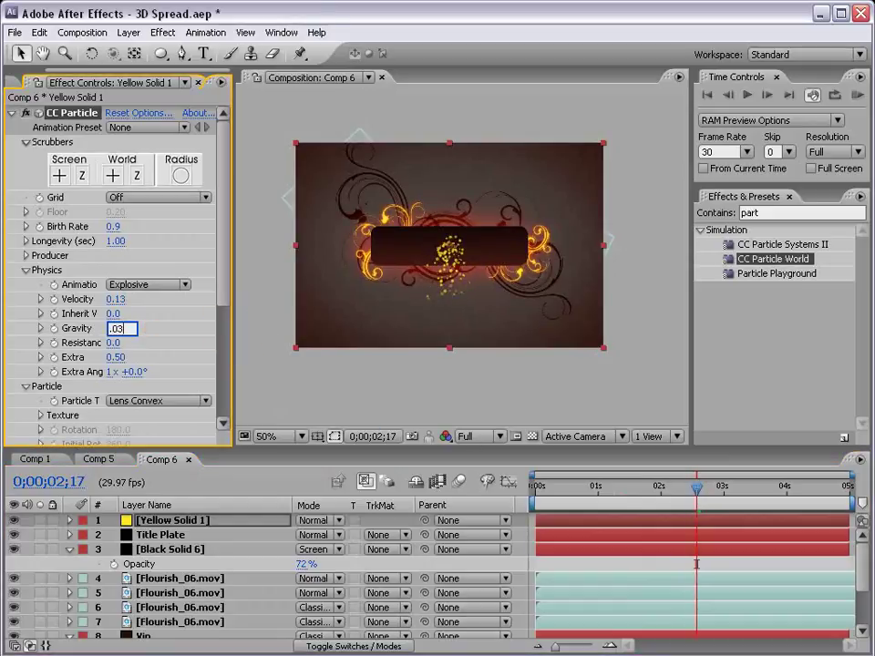
{"action": "key", "text": "Return"}
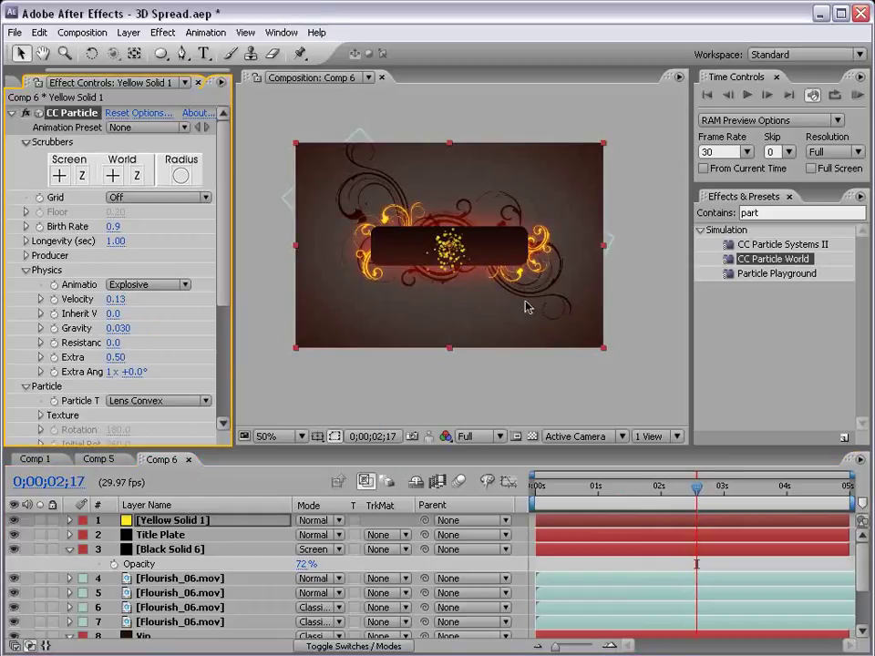
{"action": "left_click_drag", "start_coordinate": [706, 493], "coordinate": [754, 489]}
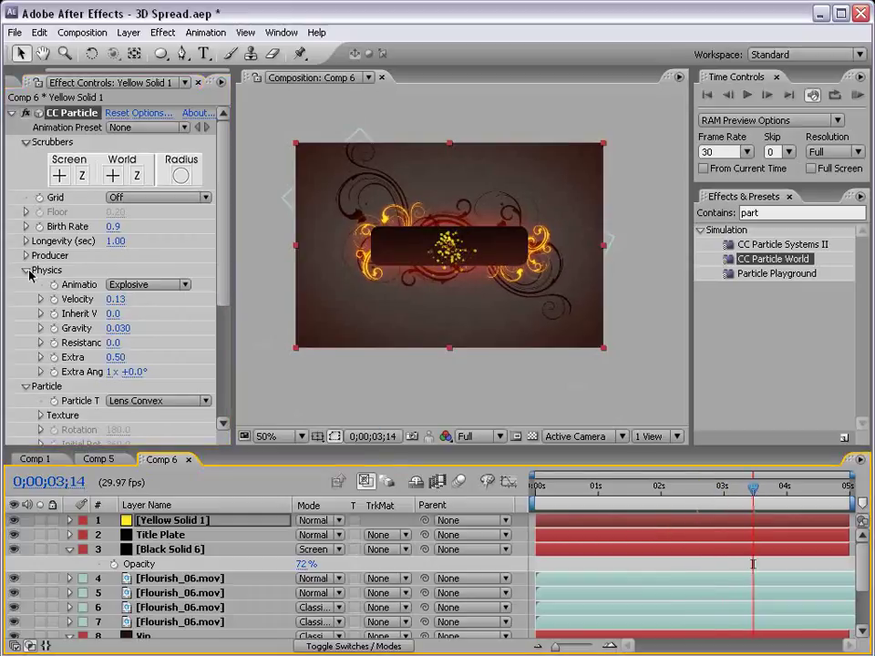
- Widen the Producer emitter to Radius X 0.4 and Radius Y 0.1
{"action": "left_click", "coordinate": [27, 271]}
{"action": "left_click", "coordinate": [27, 257]}
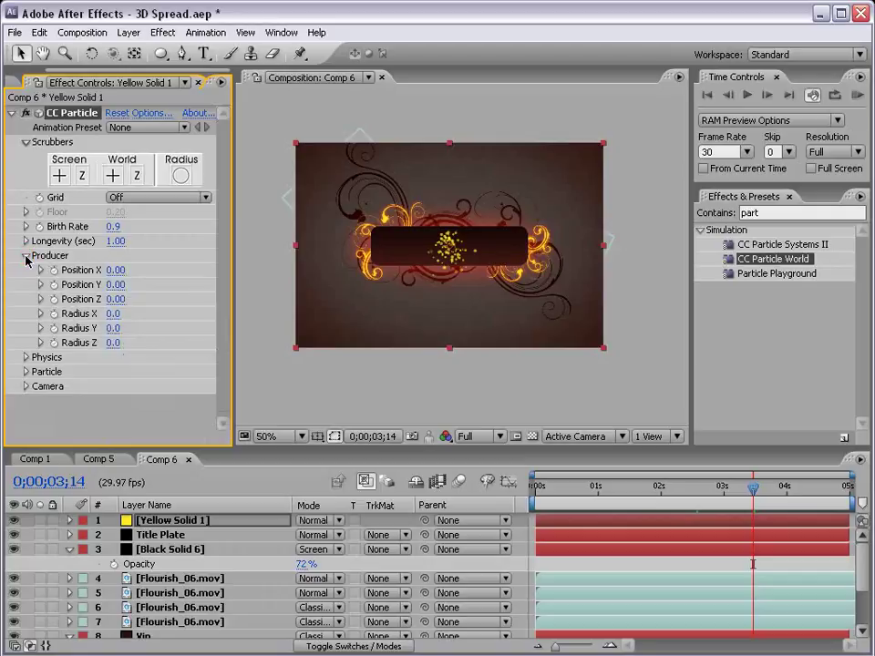
{"action": "left_click_drag", "start_coordinate": [113, 313], "coordinate": [139, 306]}
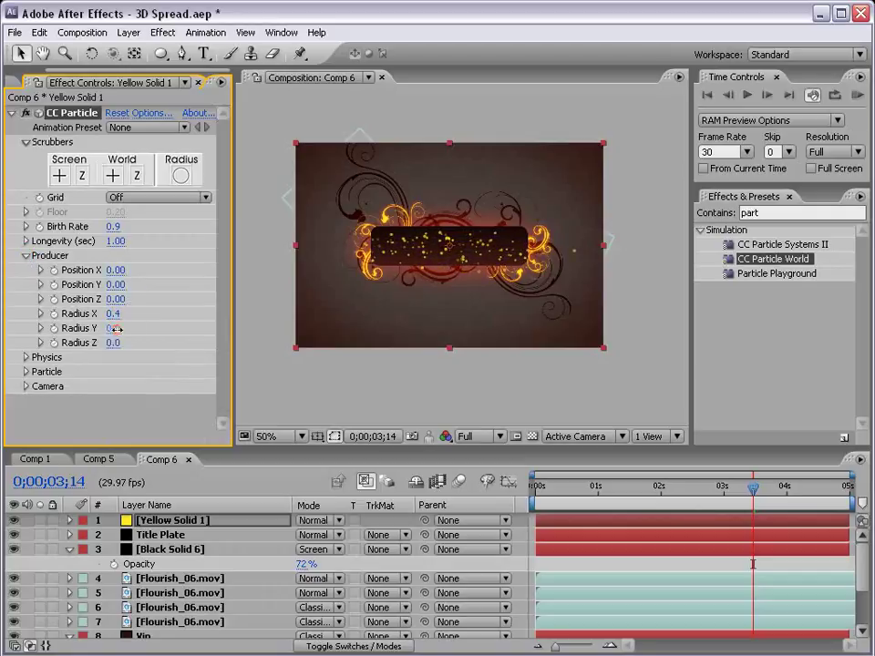
{"action": "left_click_drag", "start_coordinate": [114, 328], "coordinate": [117, 328]}
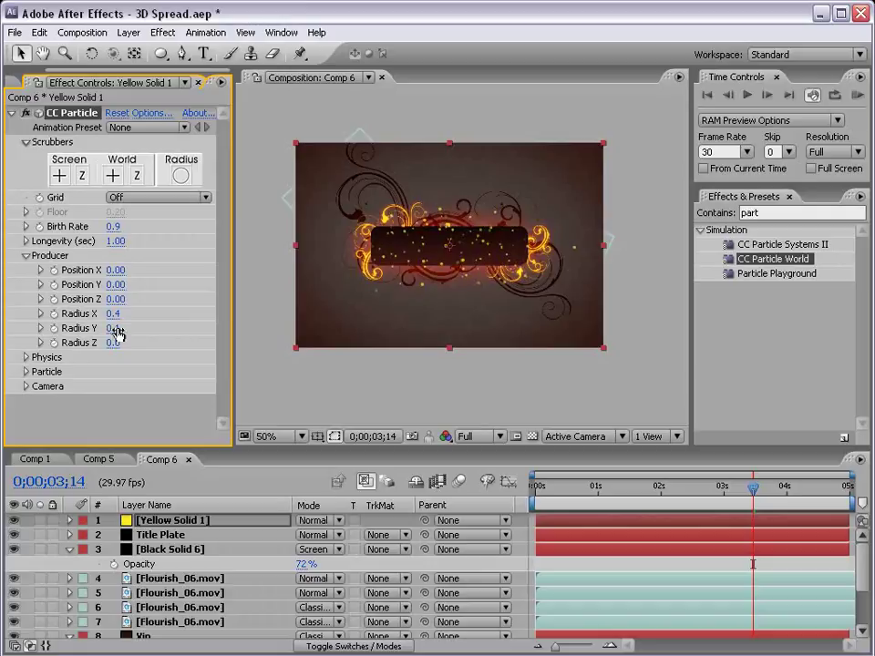
{"action": "key", "text": "slash"}
{"action": "key", "text": "grave"}
{"action": "key", "text": "grave"}
- Add a Glow effect to the particles and move their layer below Title Plate
{"action": "left_click", "coordinate": [162, 32]}
{"action": "mouse_move", "coordinate": [176, 319]}
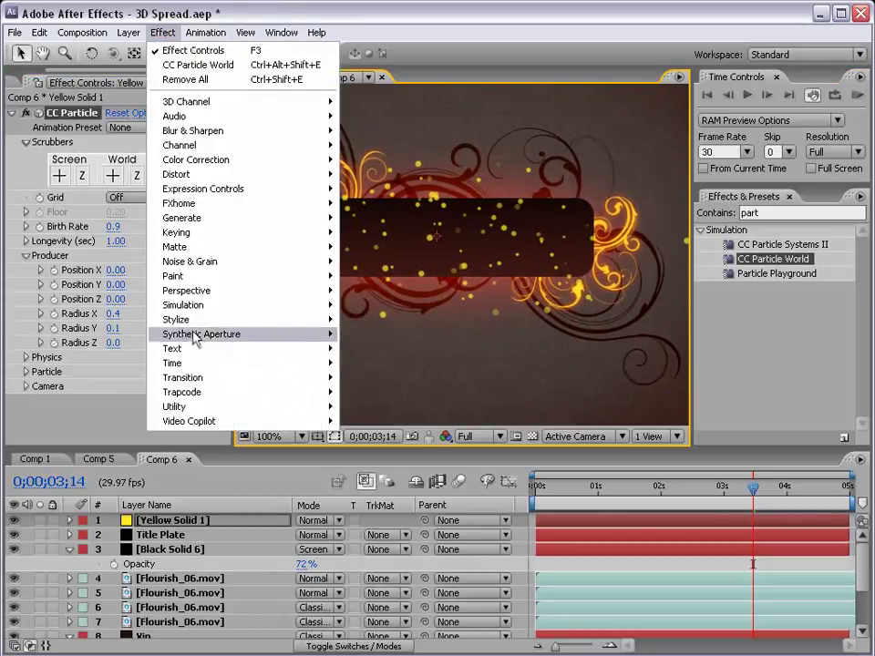
{"action": "left_click", "coordinate": [385, 480]}
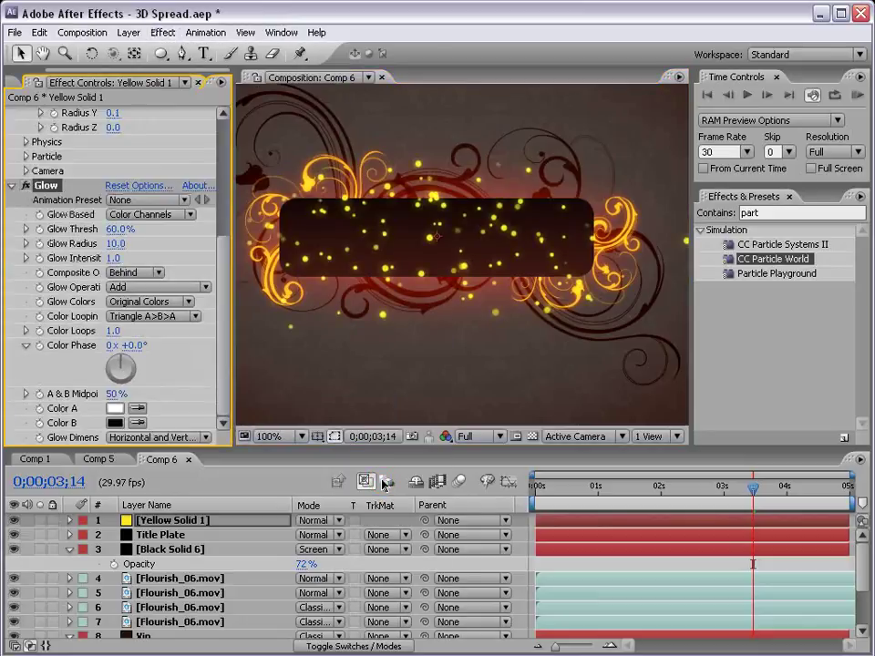
{"action": "left_click_drag", "start_coordinate": [172, 521], "coordinate": [161, 544]}
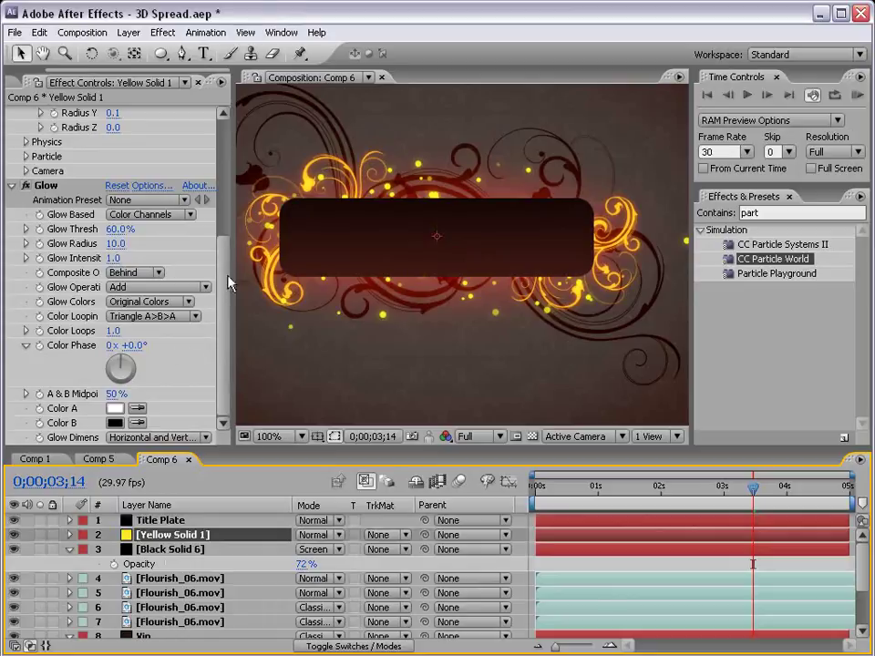
- Recolour the particle solid to pale yellow FFF8BA via Solid Settings
{"action": "left_click", "coordinate": [128, 32]}
{"action": "left_click", "coordinate": [119, 64]}
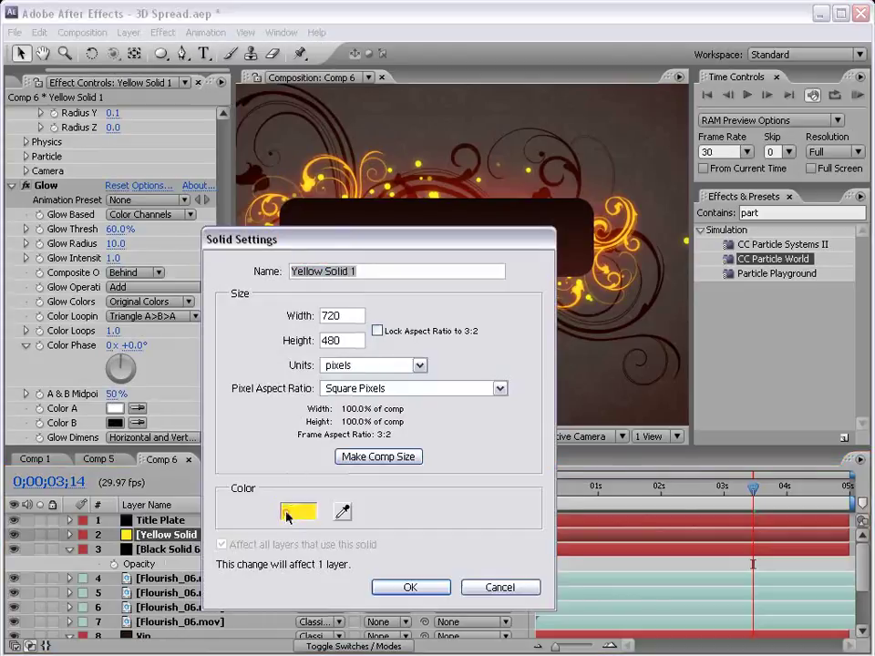
{"action": "left_click", "coordinate": [287, 514]}
{"action": "left_click", "coordinate": [310, 350]}
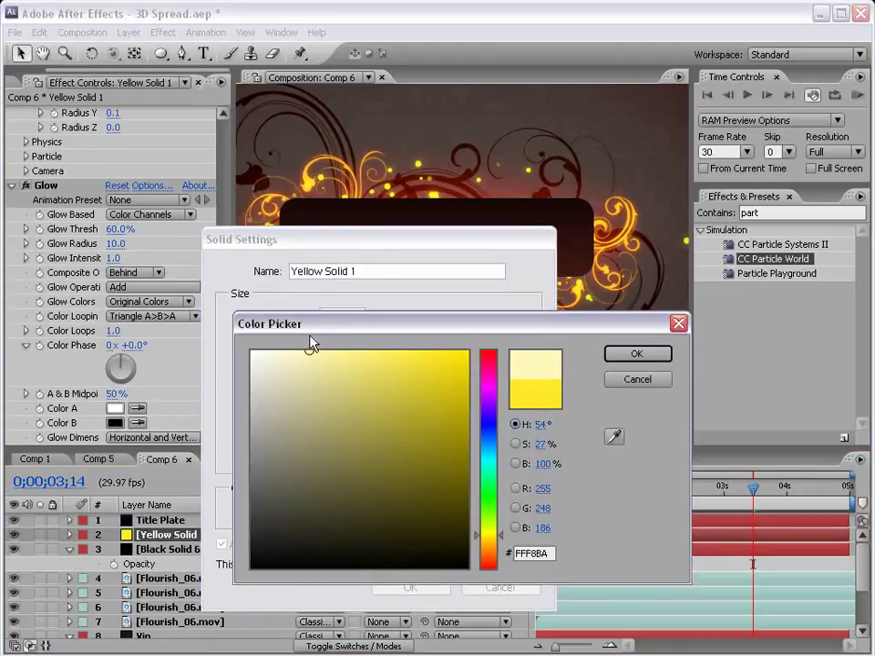
{"action": "left_click", "coordinate": [609, 358]}
{"action": "left_click", "coordinate": [423, 588]}
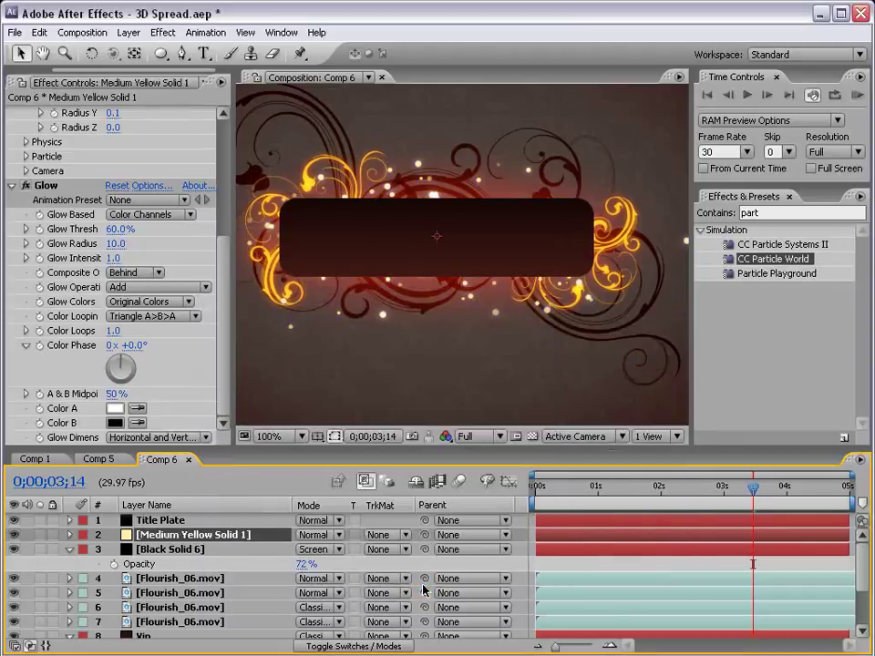
{"action": "key", "text": "grave"}
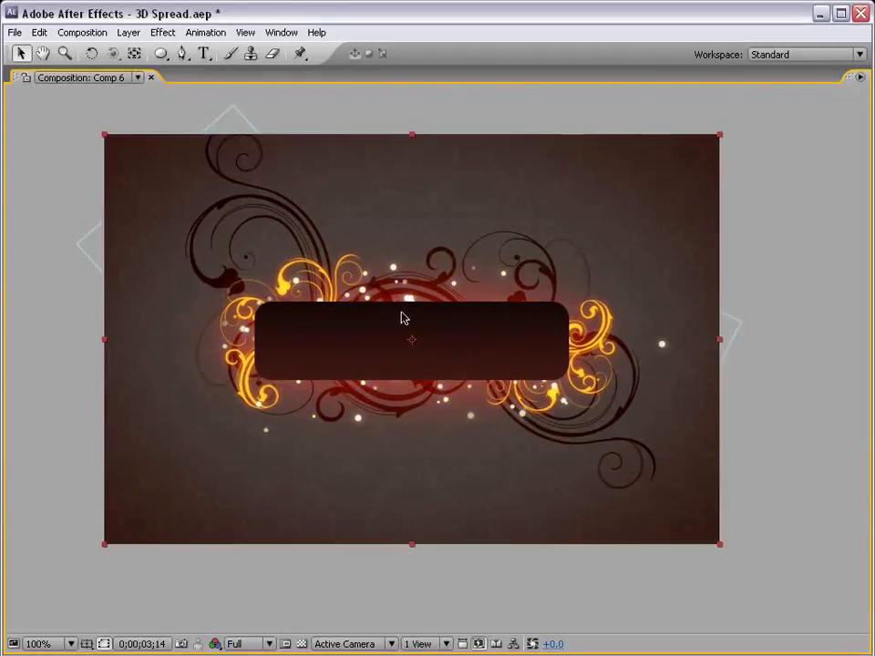
- Shrink the particle Birth Size to 0.007 and save the project
{"action": "key", "text": "grave"}
{"action": "scroll", "coordinate": [215, 241], "scroll_direction": "up", "scroll_amount": 4}
{"action": "scroll", "coordinate": [133, 285], "scroll_direction": "up", "scroll_amount": 1}
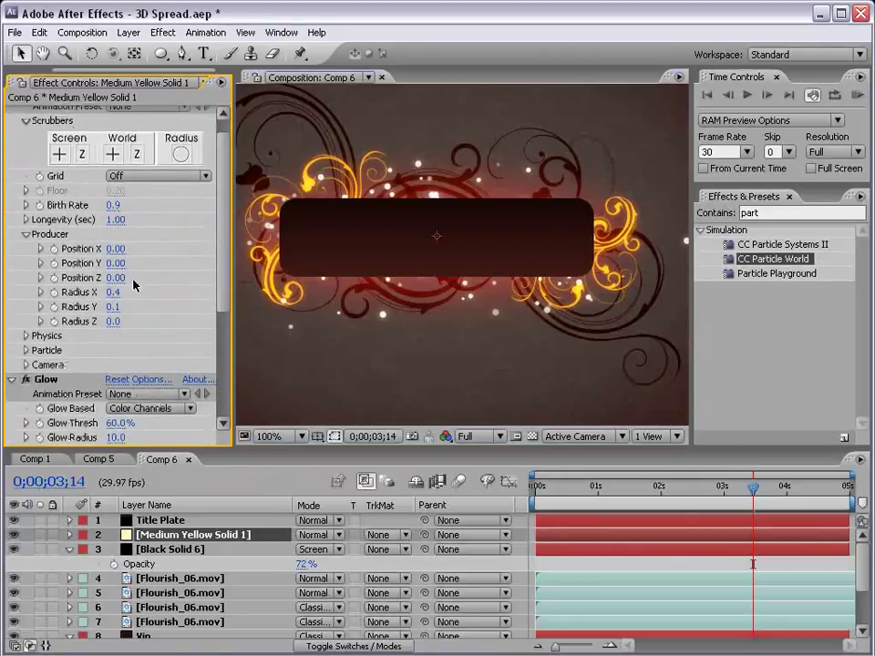
{"action": "left_click", "coordinate": [26, 235]}
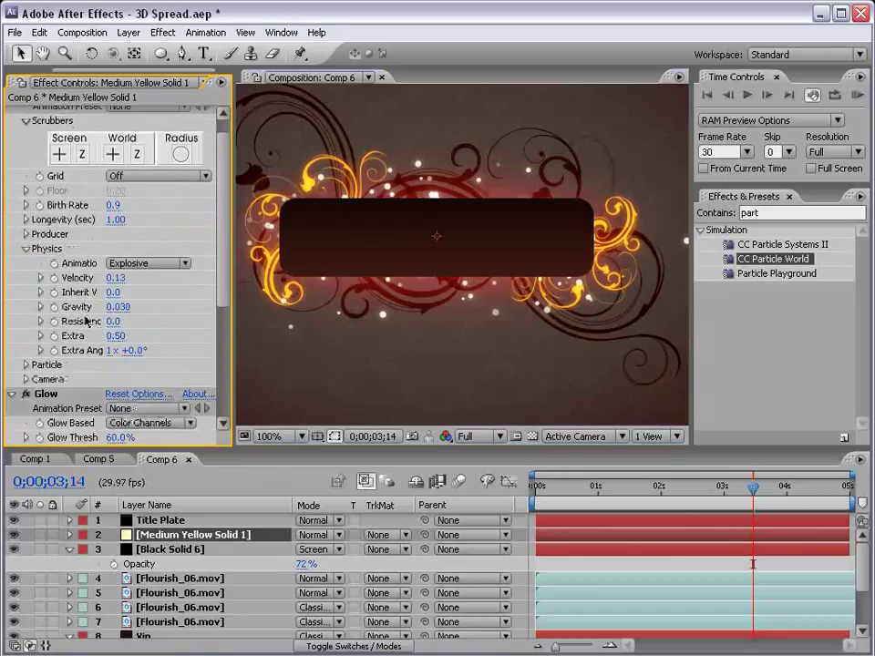
{"action": "left_click", "coordinate": [27, 365]}
{"action": "scroll", "coordinate": [128, 316], "scroll_direction": "down", "scroll_amount": 2}
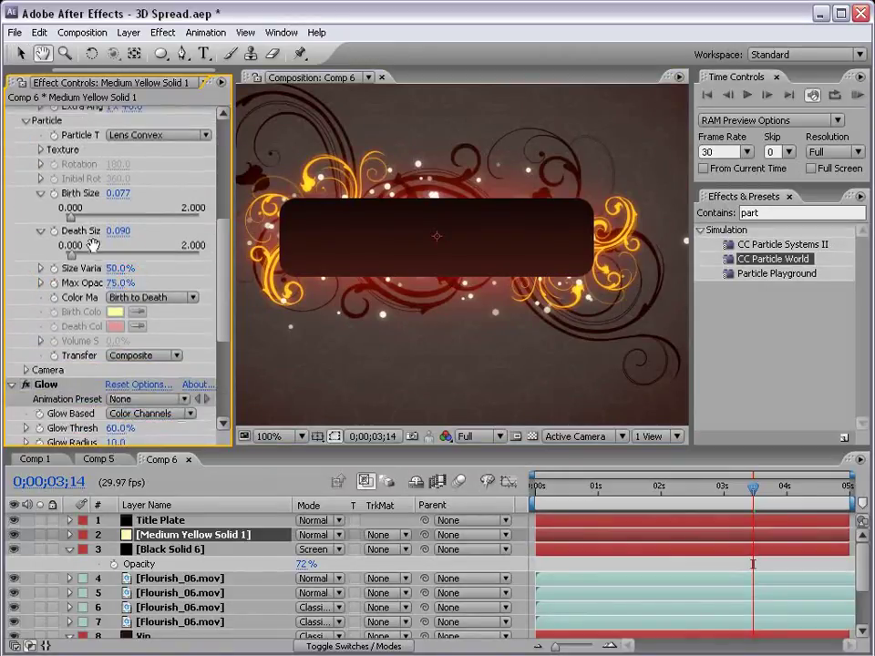
{"action": "left_click_drag", "start_coordinate": [117, 195], "coordinate": [102, 196]}
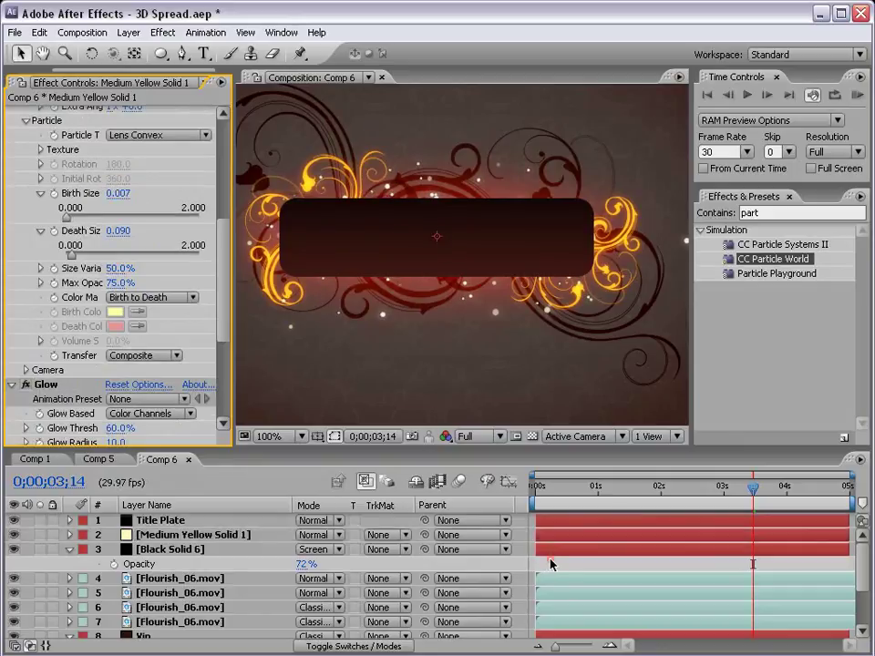
{"action": "key", "text": "ctrl+s"}
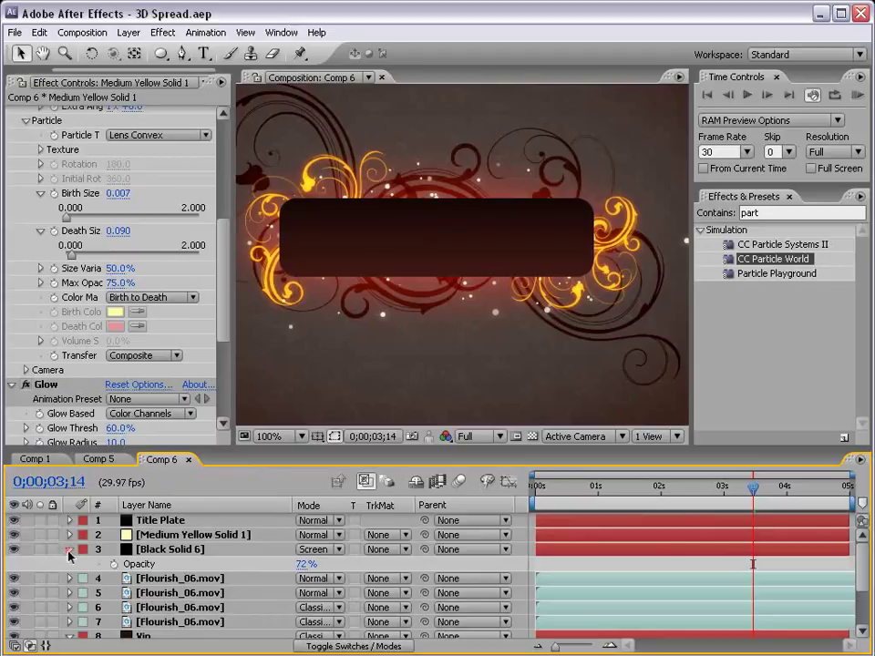
- Collapse the Black Solid 6 and Vin layers and preview the comp at 50% and 100%
{"action": "left_click", "coordinate": [69, 550]}
{"action": "left_click", "coordinate": [68, 622]}
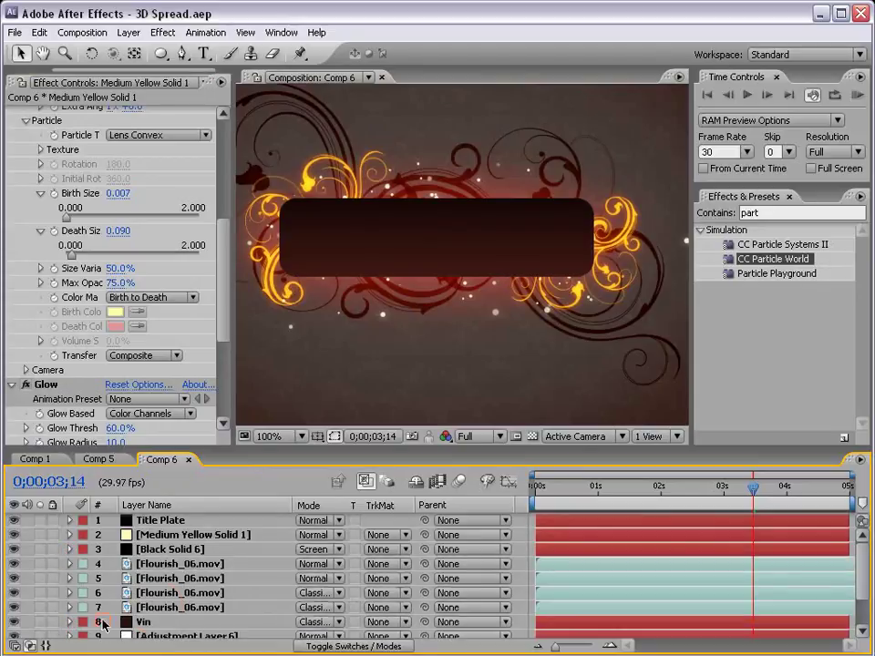
{"action": "scroll", "coordinate": [137, 584], "scroll_direction": "down", "scroll_amount": 3}
{"action": "key", "text": "grave"}
{"action": "key", "text": "grave"}
{"action": "key", "text": "comma"}
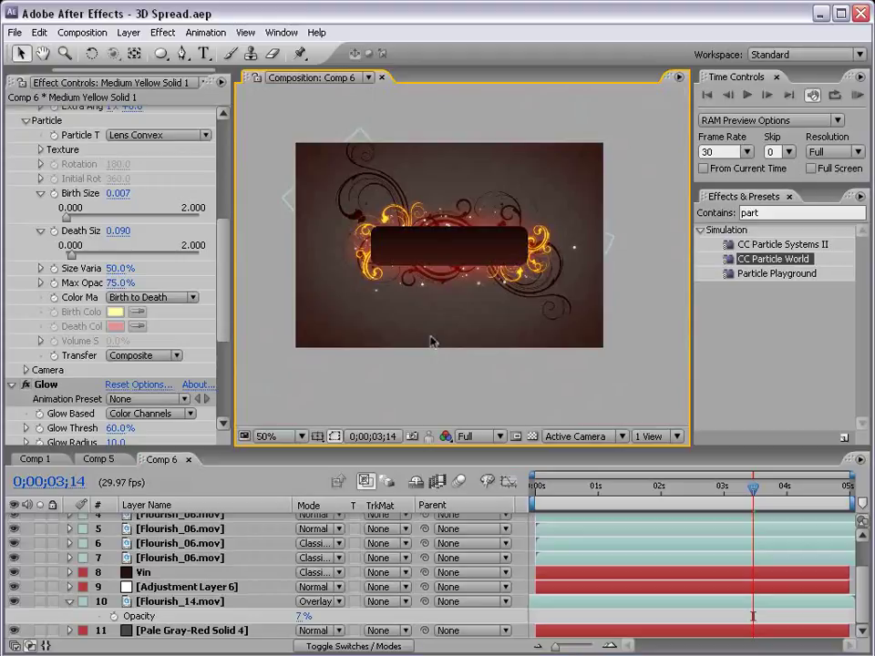
{"action": "key", "text": "period"}
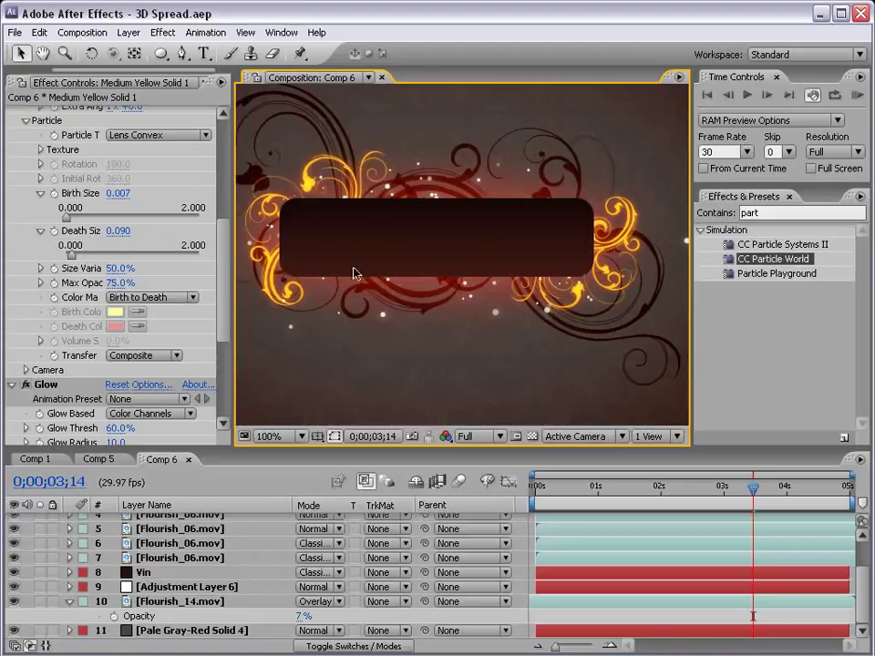
- Add a 'TITLE IT UP' text layer and centre it on the dark plate
{"action": "left_click", "coordinate": [204, 53]}
{"action": "left_click", "coordinate": [313, 235]}
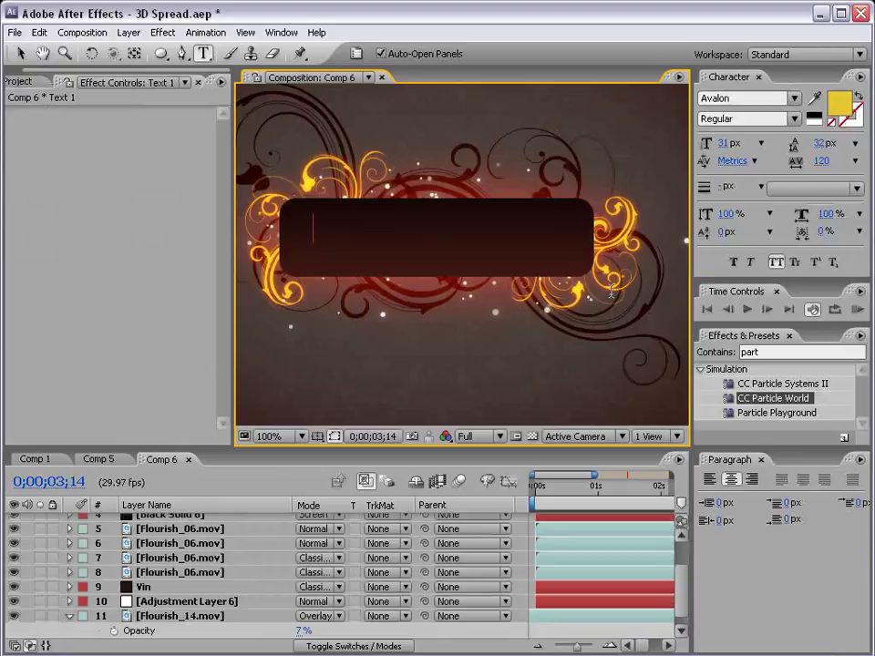
{"action": "type", "text": "TITLE IT UP"}
{"action": "left_click", "coordinate": [21, 52]}
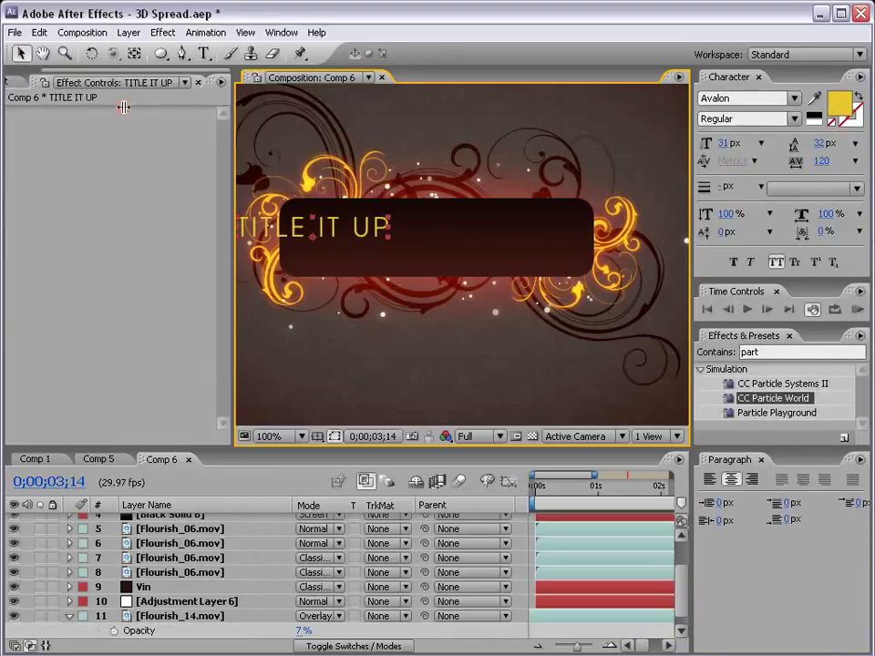
{"action": "mouse_move", "coordinate": [399, 223]}
{"action": "left_mouse_down"}
{"action": "mouse_move", "coordinate": [517, 233]}
{"action": "mouse_move", "coordinate": [516, 241]}
{"action": "left_mouse_up"}
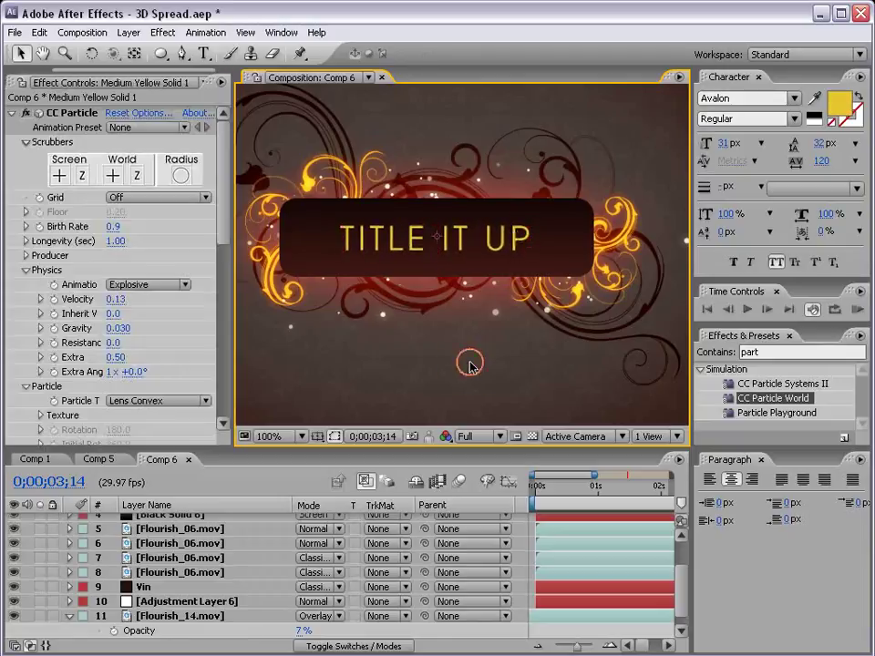
- Delete the TITLE IT UP layer and enlarge the layer list panel
{"action": "key", "text": "grave"}
{"action": "key", "text": "grave"}
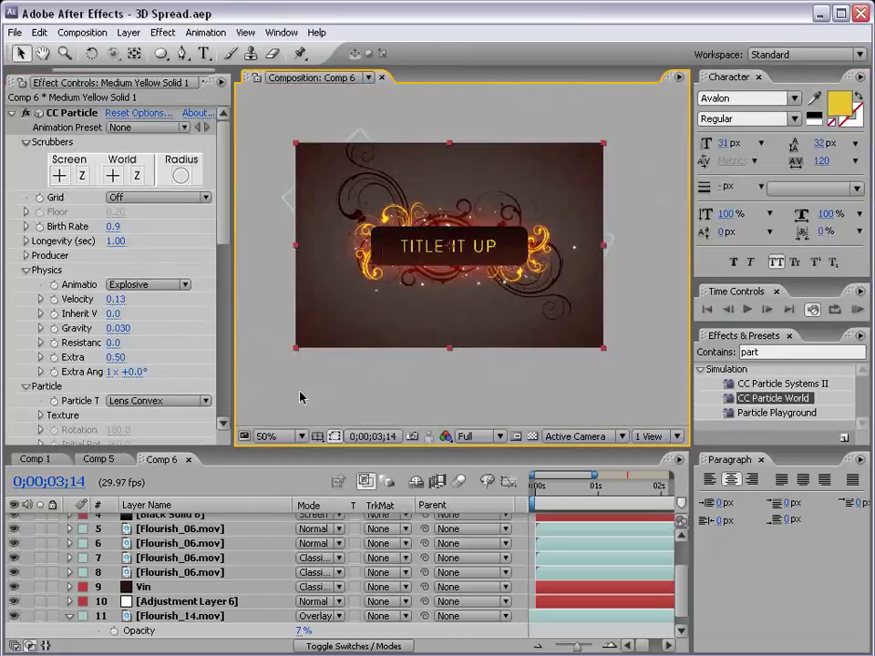
{"action": "scroll", "coordinate": [202, 583], "scroll_direction": "up", "scroll_amount": 1}
{"action": "left_click", "coordinate": [174, 521]}
{"action": "key", "text": "Delete"}
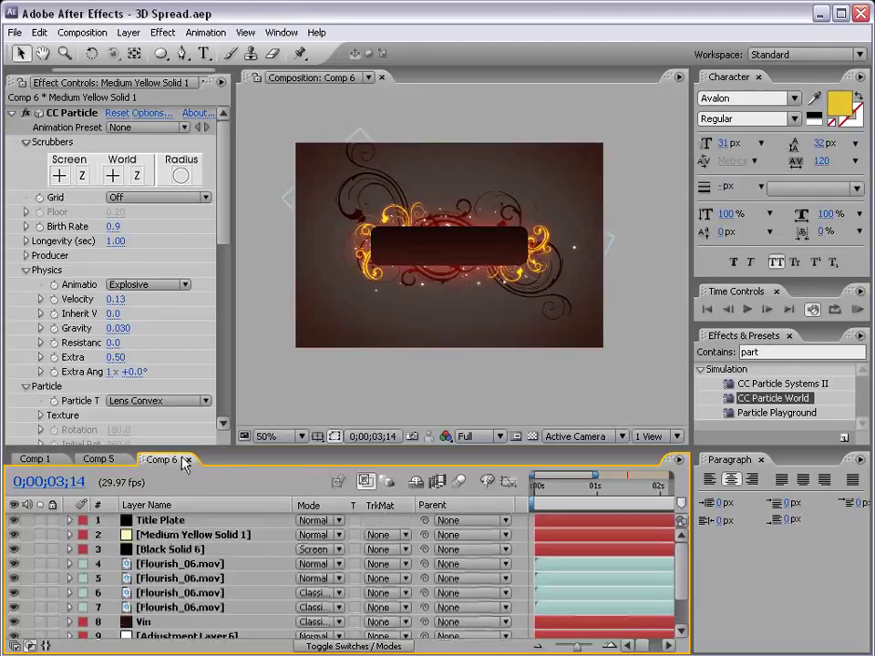
{"action": "left_click_drag", "start_coordinate": [209, 449], "coordinate": [208, 388]}
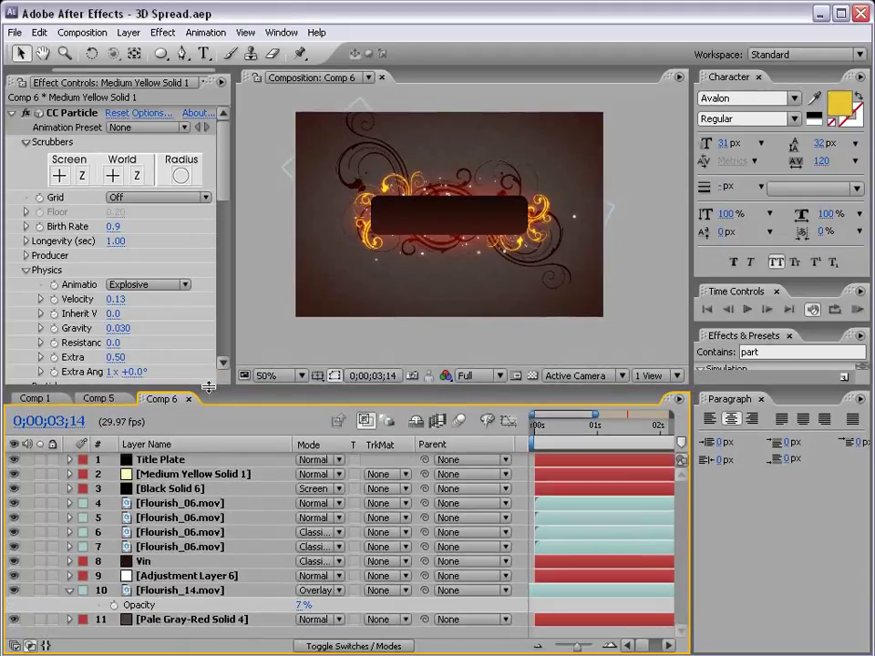
- Rename the Black Solid 6 layer to RED GLOW
{"action": "left_click", "coordinate": [349, 646]}
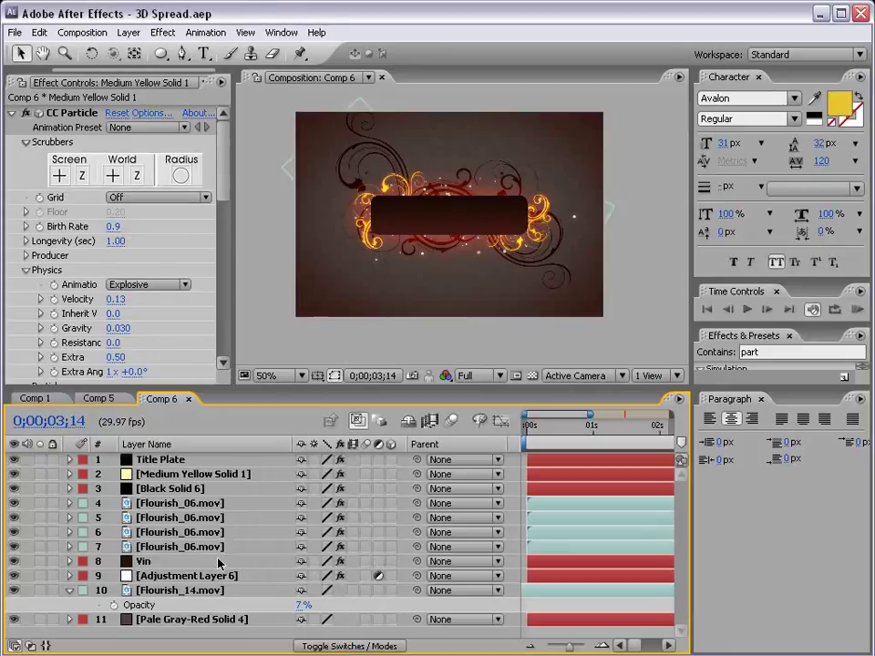
{"action": "left_click", "coordinate": [146, 547]}
{"action": "left_click", "coordinate": [152, 489]}
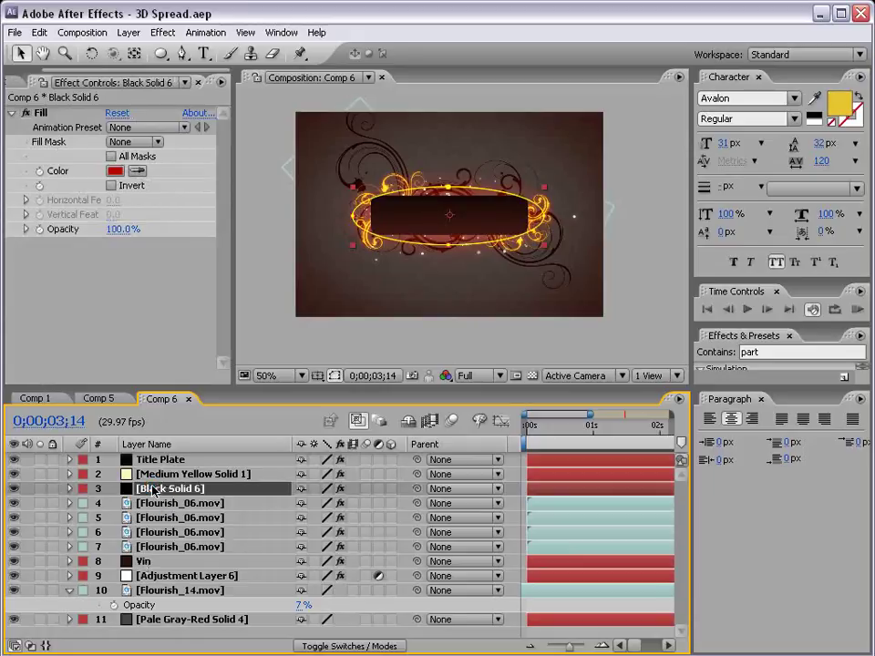
{"action": "key", "text": "Return"}
{"action": "type", "text": "RE"}
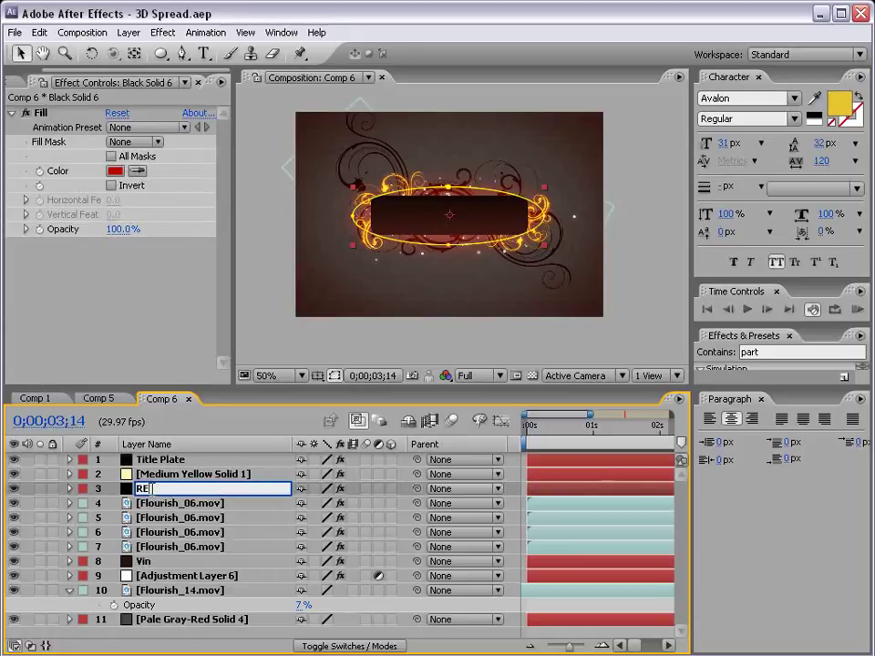
{"action": "type", "text": "D GLOW"}
{"action": "key", "text": "Return"}
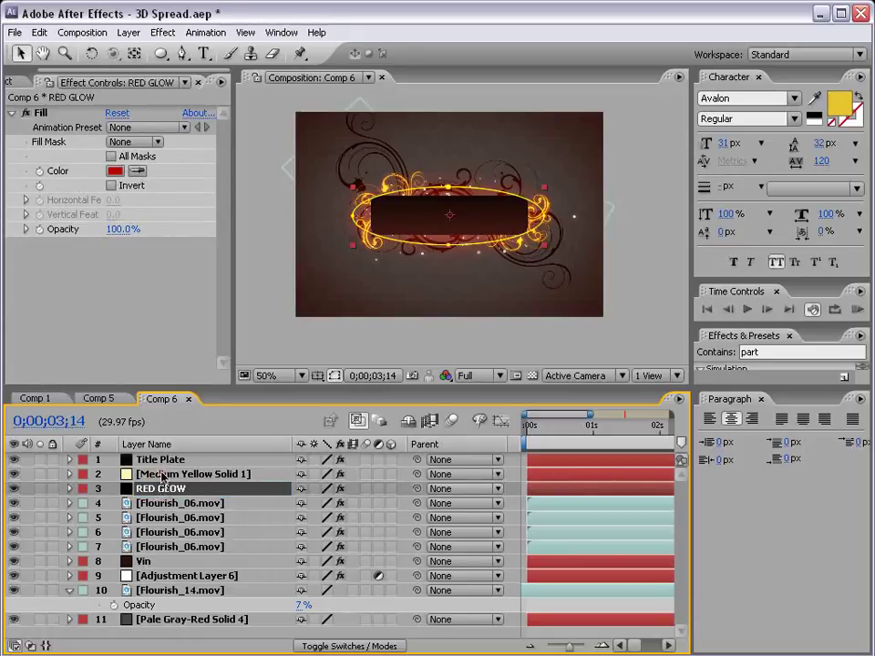
- Rename Medium Yellow Solid 1 to Particles and deselect all layers
{"action": "left_click", "coordinate": [160, 474]}
{"action": "key", "text": "Return"}
{"action": "type", "text": "Particles"}
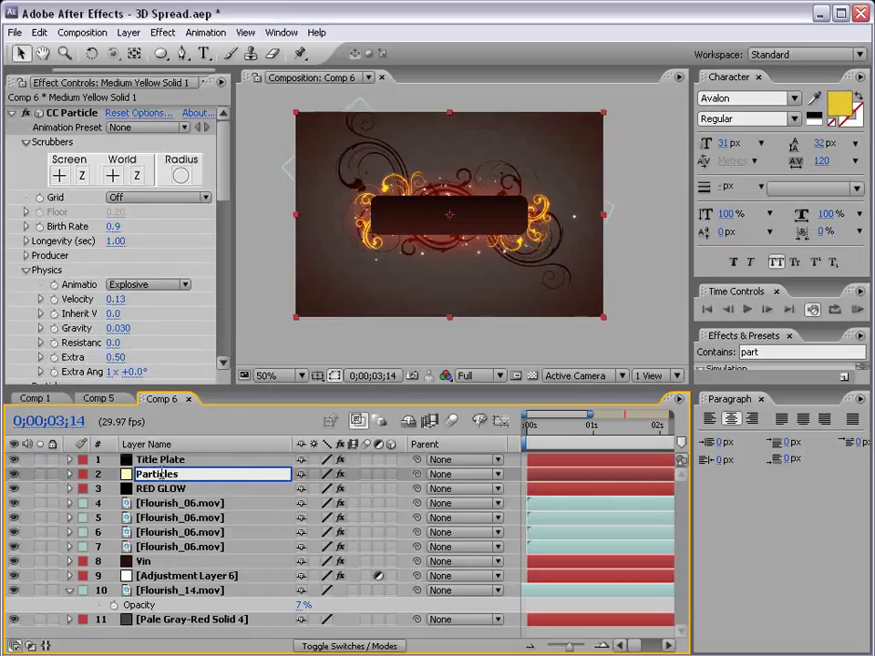
{"action": "key", "text": "Return"}
{"action": "key", "text": "F2"}
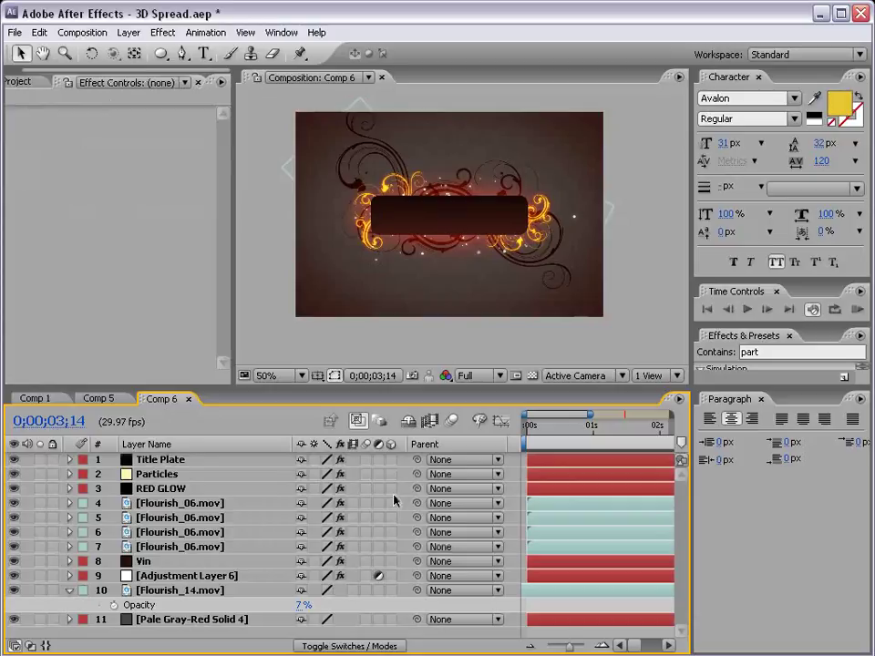
- Switch on 3D for the four Flourish_06 layers and the Title Plate, then preview full-size
{"action": "left_click_drag", "start_coordinate": [390, 547], "coordinate": [390, 460]}
{"action": "left_click", "coordinate": [377, 474]}
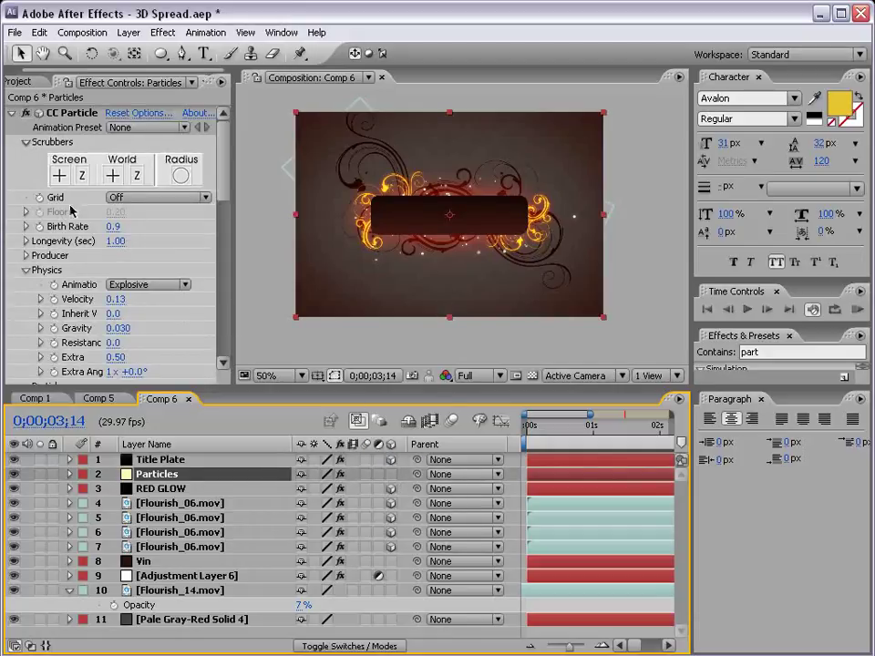
{"action": "scroll", "coordinate": [475, 208], "scroll_direction": "up", "scroll_amount": 2}
{"action": "key", "text": "grave"}
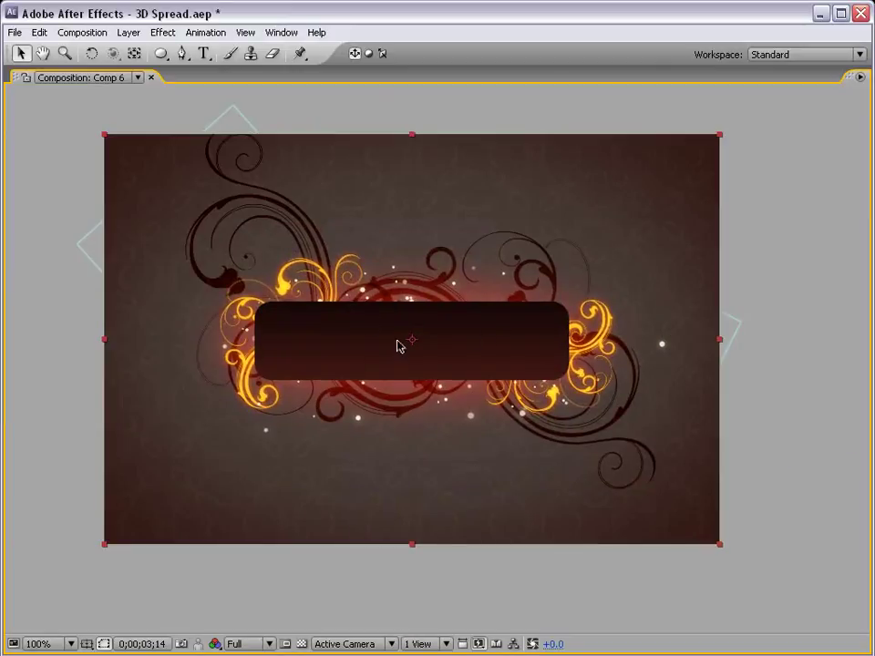
{"action": "key", "text": "grave"}
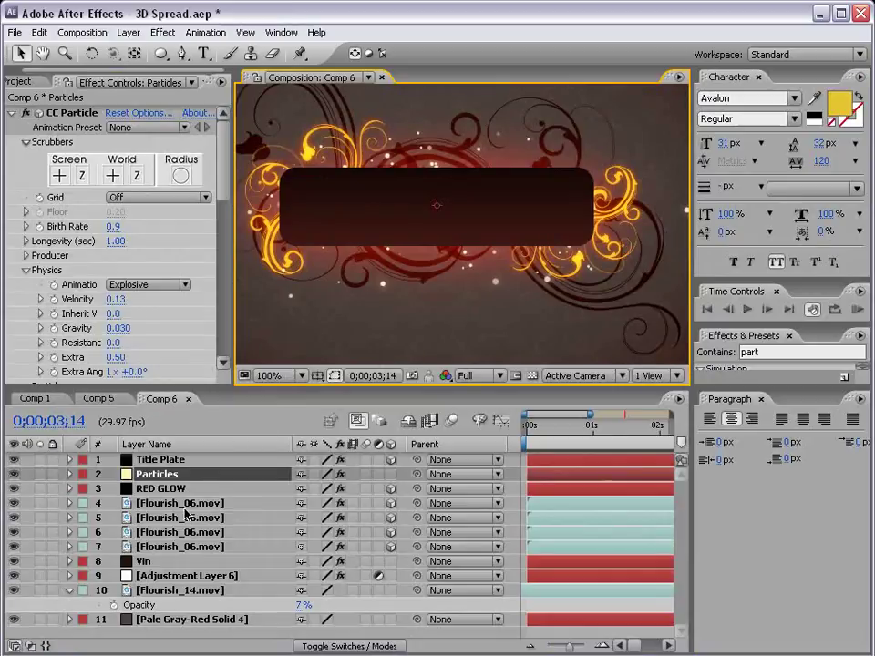
{"action": "left_click", "coordinate": [155, 460]}
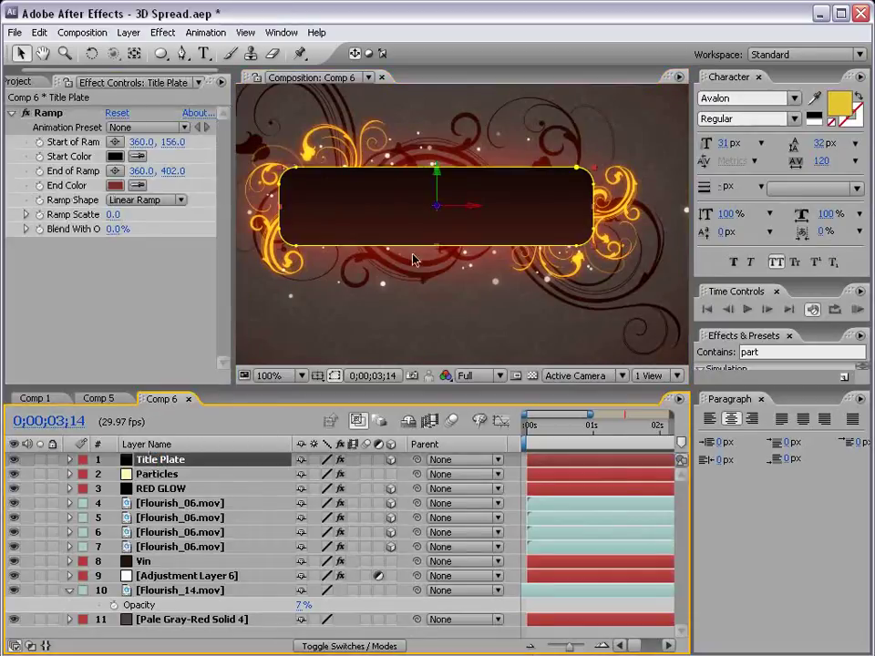
- Add a new camera layer using the 35mm preset
{"action": "left_click", "coordinate": [128, 33]}
{"action": "left_click", "coordinate": [363, 94]}
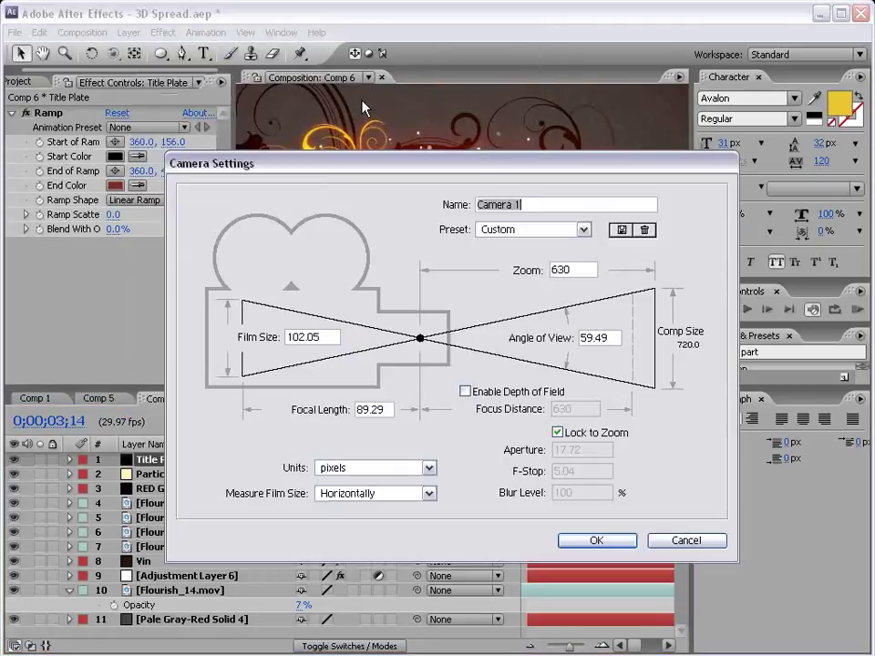
{"action": "left_click", "coordinate": [524, 230]}
{"action": "left_click", "coordinate": [496, 310]}
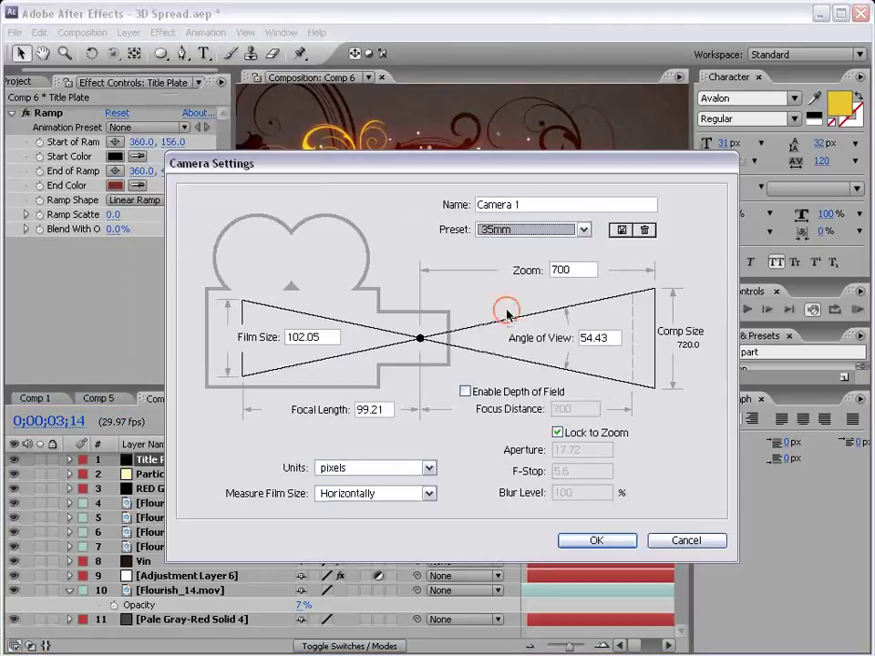
{"action": "left_click", "coordinate": [593, 542]}
- Orbit the camera to view the title plate at an angle
{"action": "key", "text": "comma"}
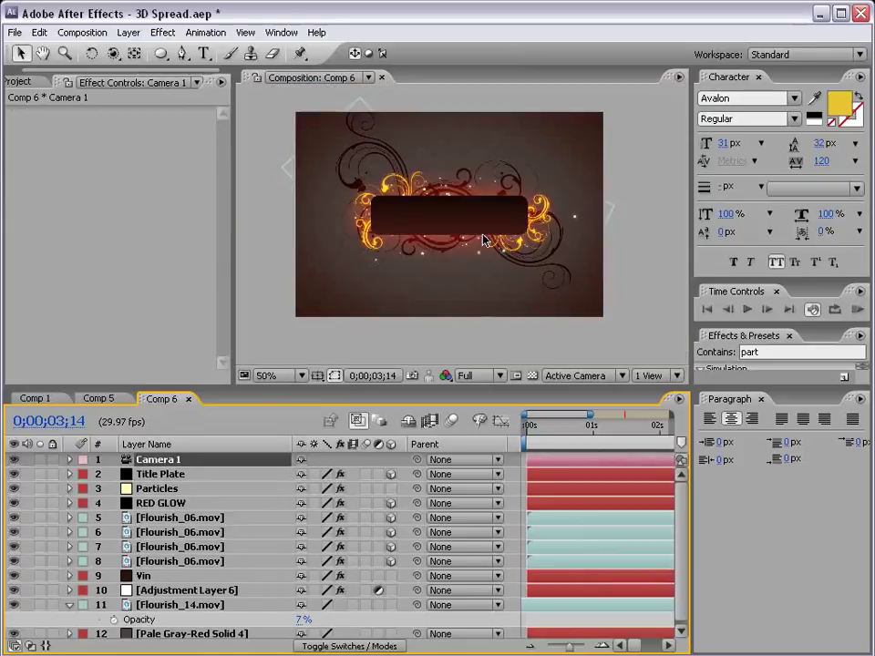
{"action": "key", "text": "c"}
{"action": "left_click_drag", "start_coordinate": [113, 53], "coordinate": [146, 53]}
{"action": "mouse_move", "coordinate": [496, 255]}
{"action": "left_mouse_down"}
{"action": "mouse_move", "coordinate": [410, 219]}
{"action": "mouse_move", "coordinate": [355, 228]}
{"action": "left_mouse_up"}
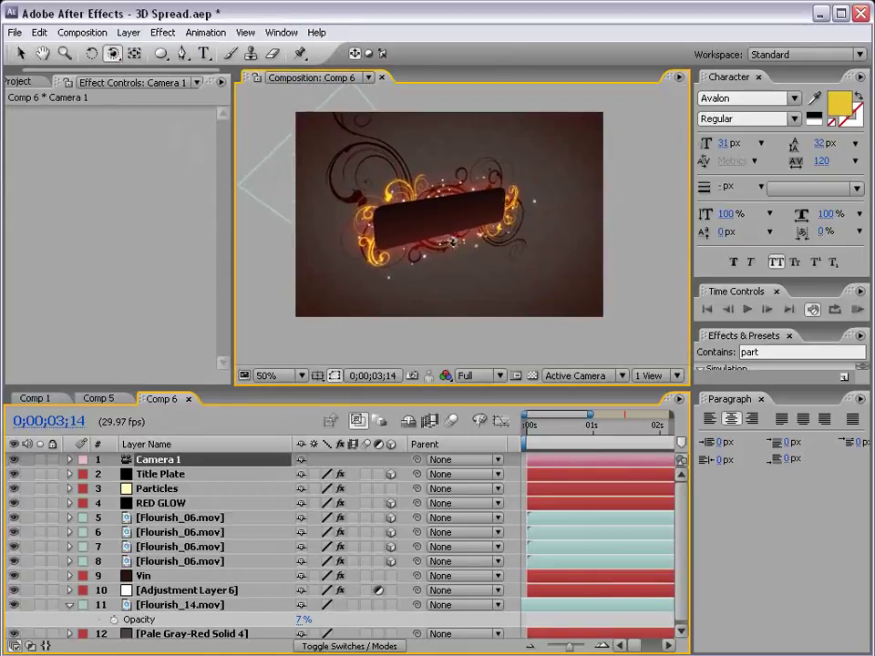
- Shift the two top Flourish_06 layers slightly to the left
{"action": "left_click", "coordinate": [173, 475]}
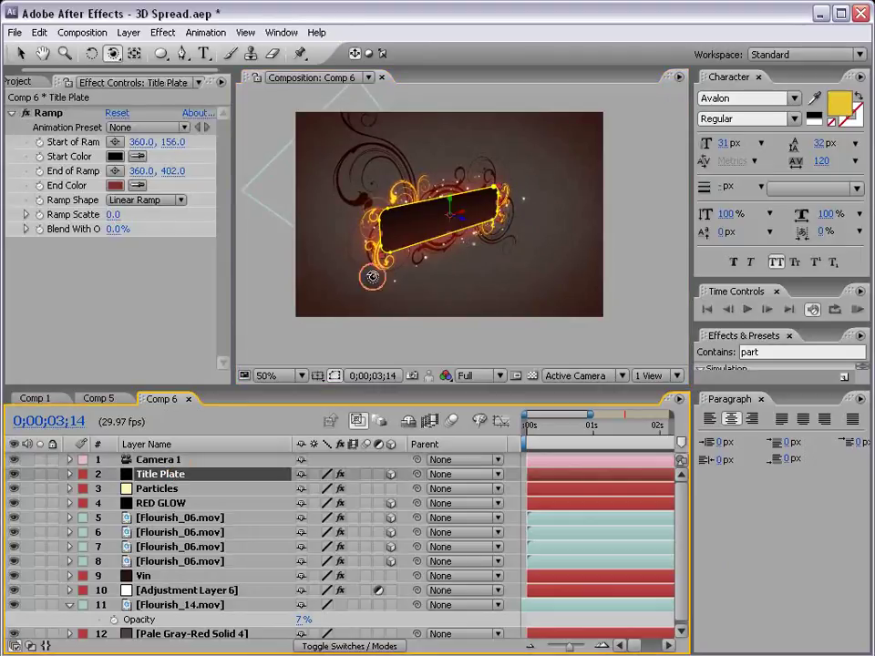
{"action": "key", "text": "v"}
{"action": "left_click", "coordinate": [465, 223]}
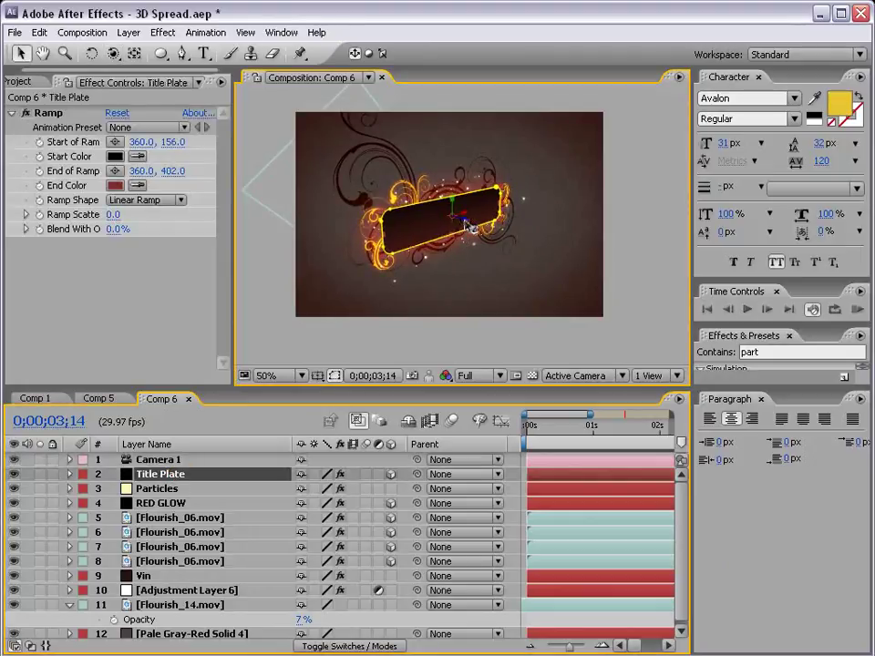
{"action": "left_click", "coordinate": [155, 518]}
{"action": "left_click", "coordinate": [155, 533], "text": "ctrl"}
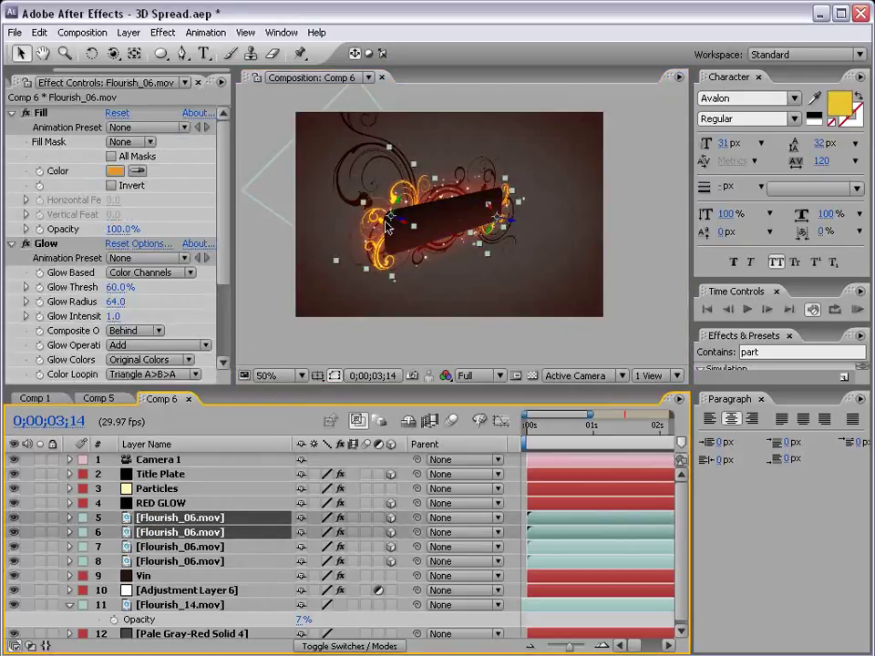
{"action": "left_click_drag", "start_coordinate": [408, 225], "coordinate": [392, 224]}
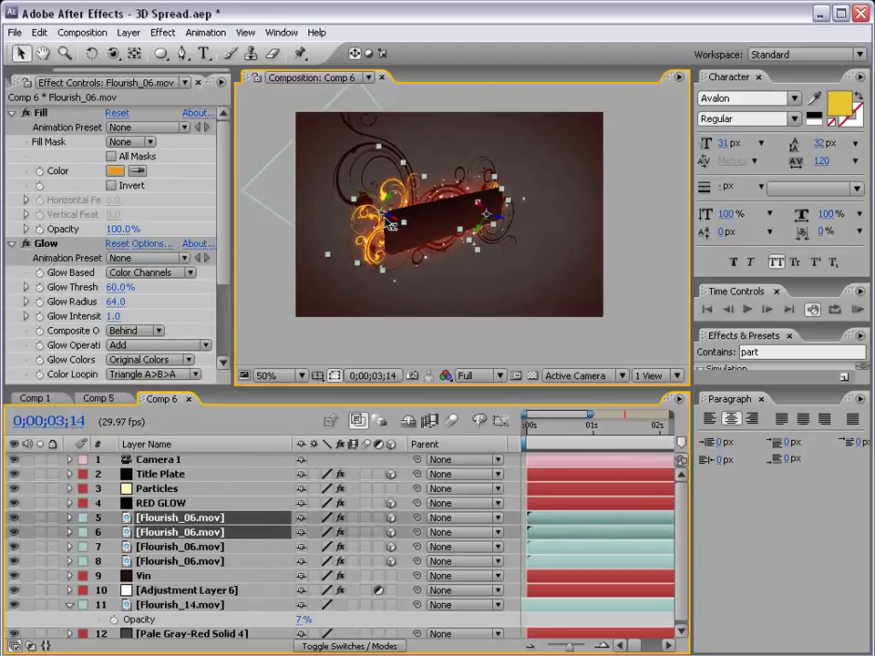
- Duplicate the Title Plate and offset the copy behind and to the left
{"action": "left_click", "coordinate": [157, 514]}
{"action": "left_click", "coordinate": [151, 475]}
{"action": "left_click", "coordinate": [39, 32]}
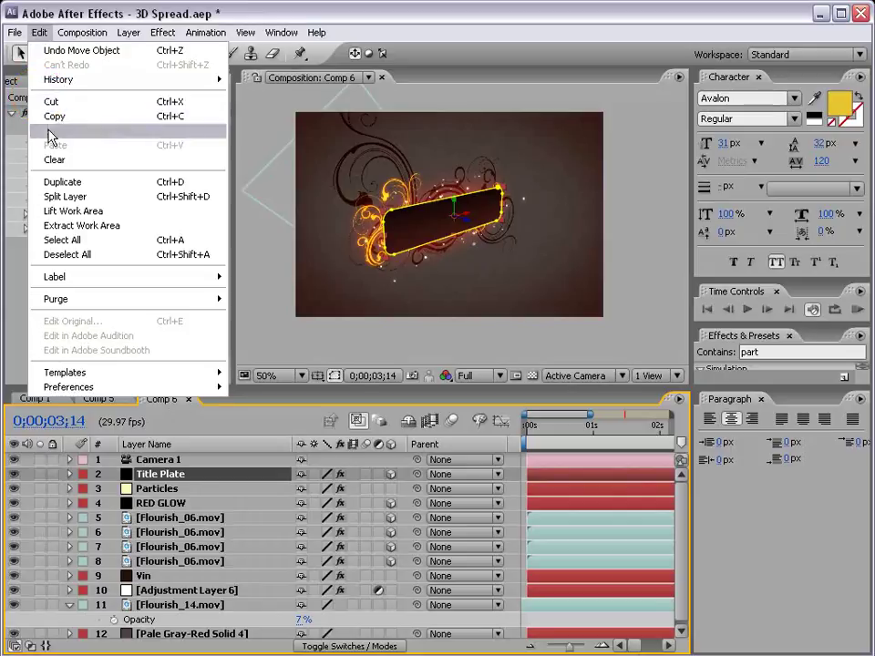
{"action": "left_click", "coordinate": [62, 181]}
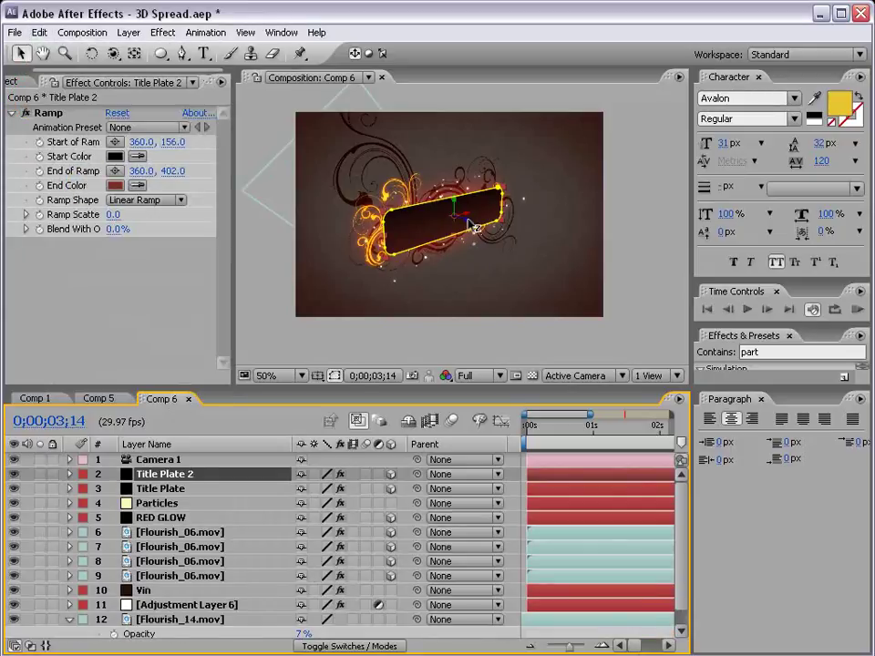
{"action": "left_click_drag", "start_coordinate": [468, 224], "coordinate": [447, 228]}
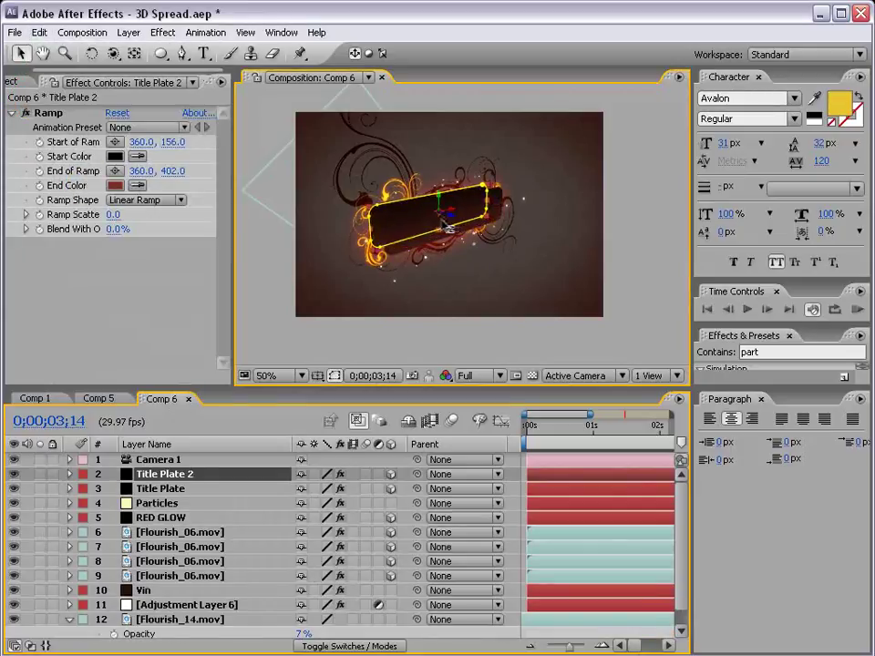
- Move the Particles layer below the Flourish_06 layers in the stack
{"action": "left_click", "coordinate": [157, 503]}
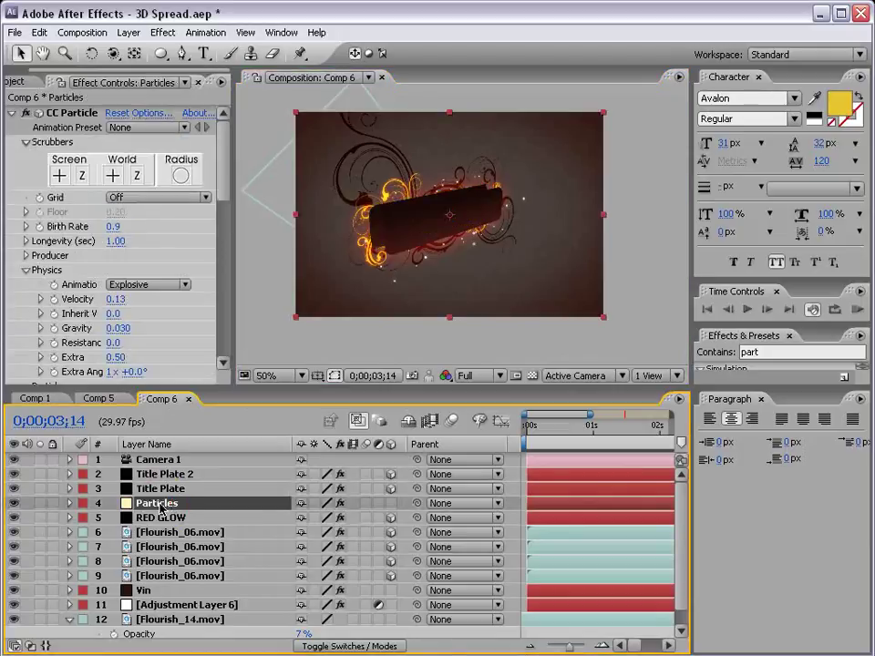
{"action": "key", "text": "grave"}
{"action": "key", "text": "slash"}
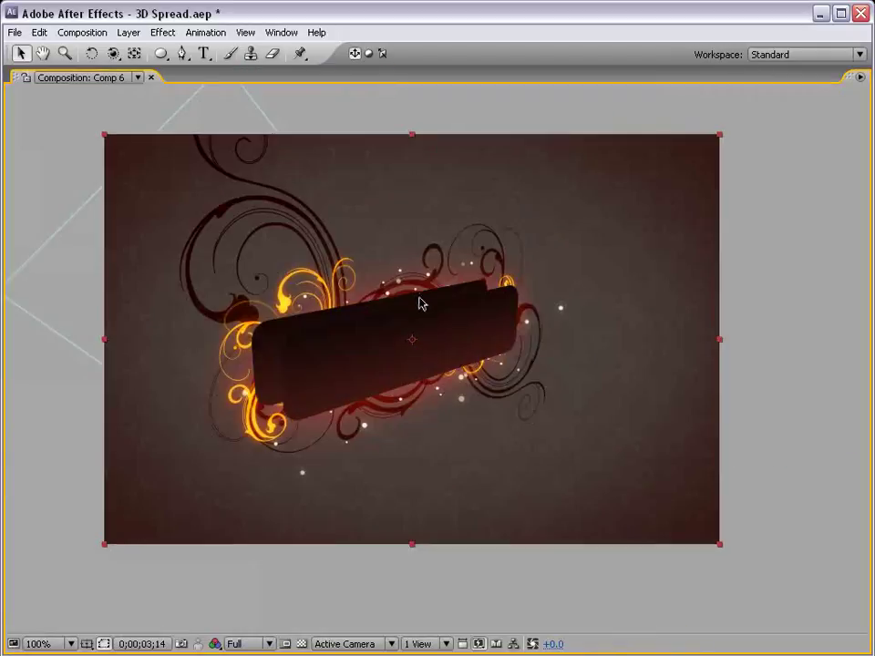
{"action": "key", "text": "grave"}
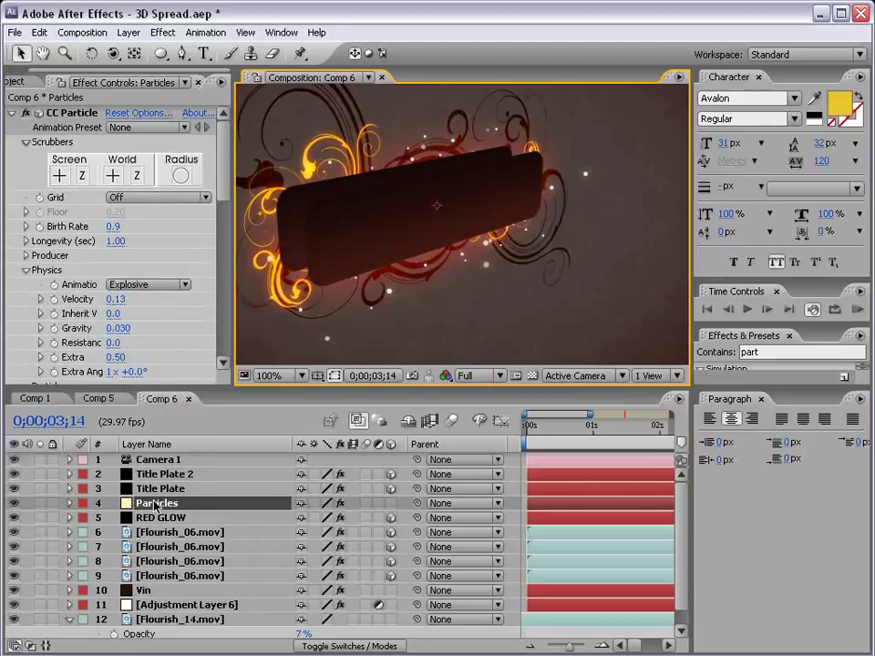
{"action": "left_click_drag", "start_coordinate": [157, 503], "coordinate": [164, 583]}
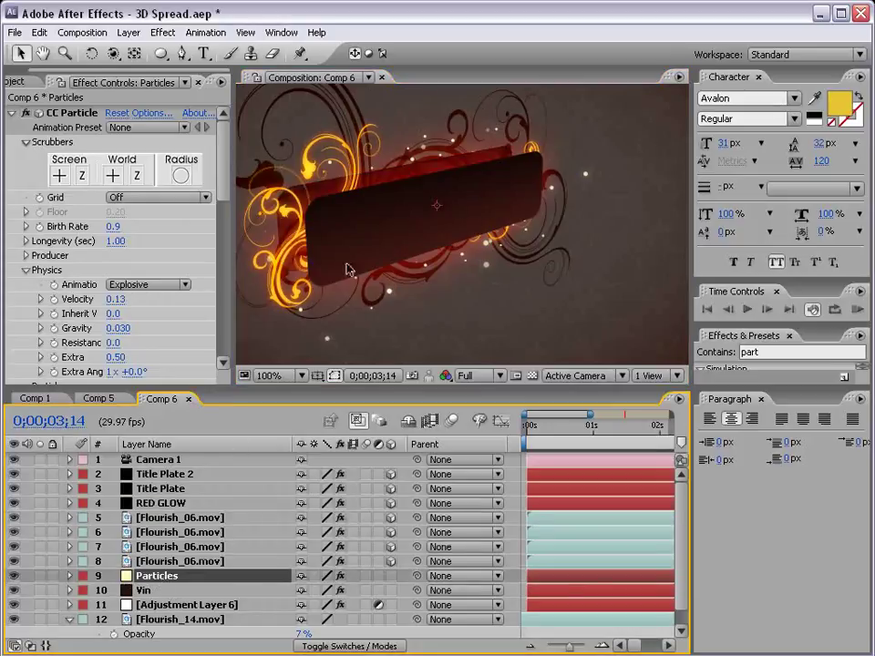
{"action": "left_click", "coordinate": [181, 562]}
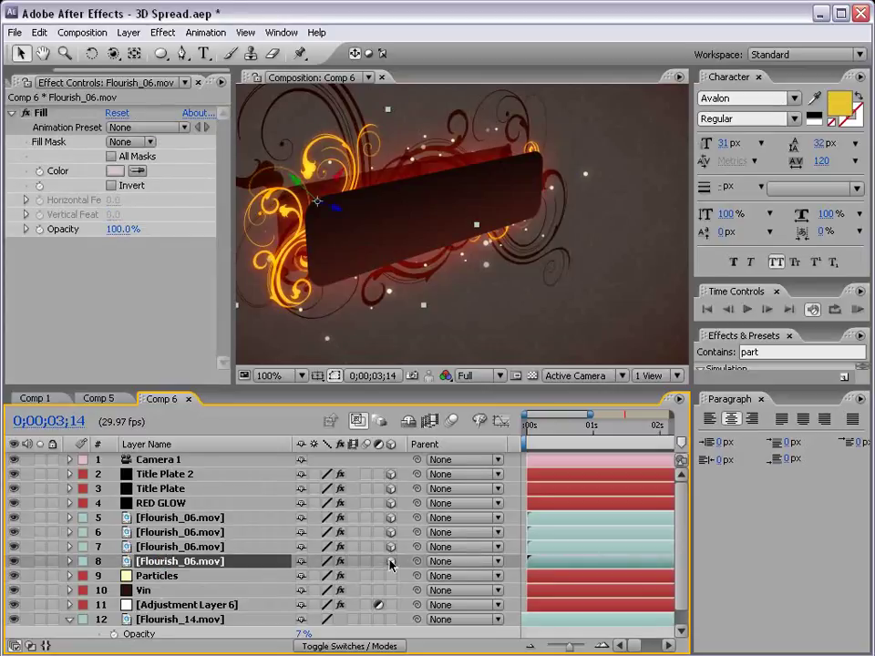
{"action": "left_click", "coordinate": [183, 547]}
{"action": "left_click", "coordinate": [173, 517]}
{"action": "left_click", "coordinate": [163, 489]}
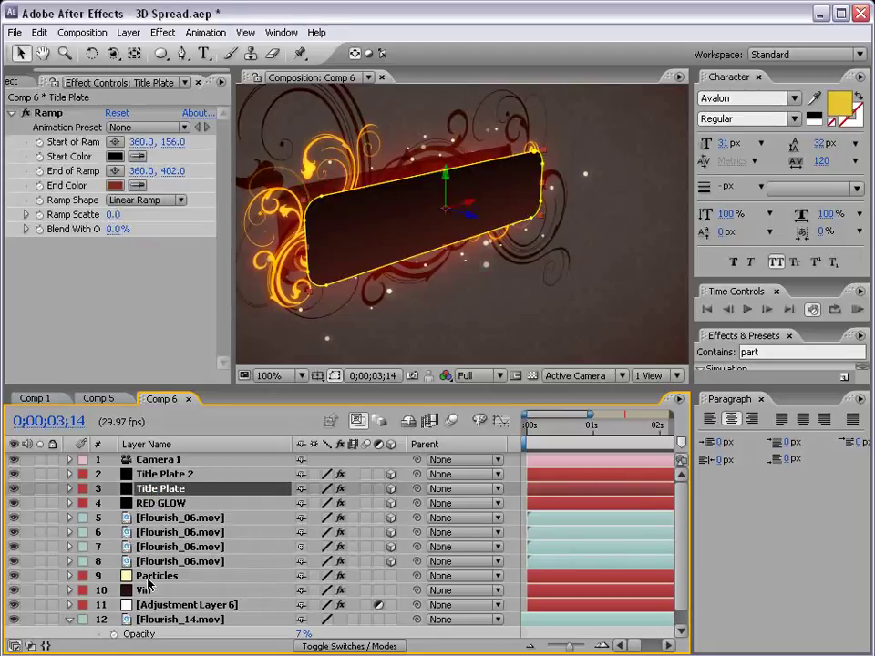
{"action": "mouse_move", "coordinate": [148, 584]}
{"action": "left_mouse_down"}
{"action": "mouse_move", "coordinate": [157, 534]}
{"action": "mouse_move", "coordinate": [144, 585]}
{"action": "left_mouse_up"}
- Orbit Camera 1 to a side-on view, then back to face the plate head-on
{"action": "key", "text": "grave"}
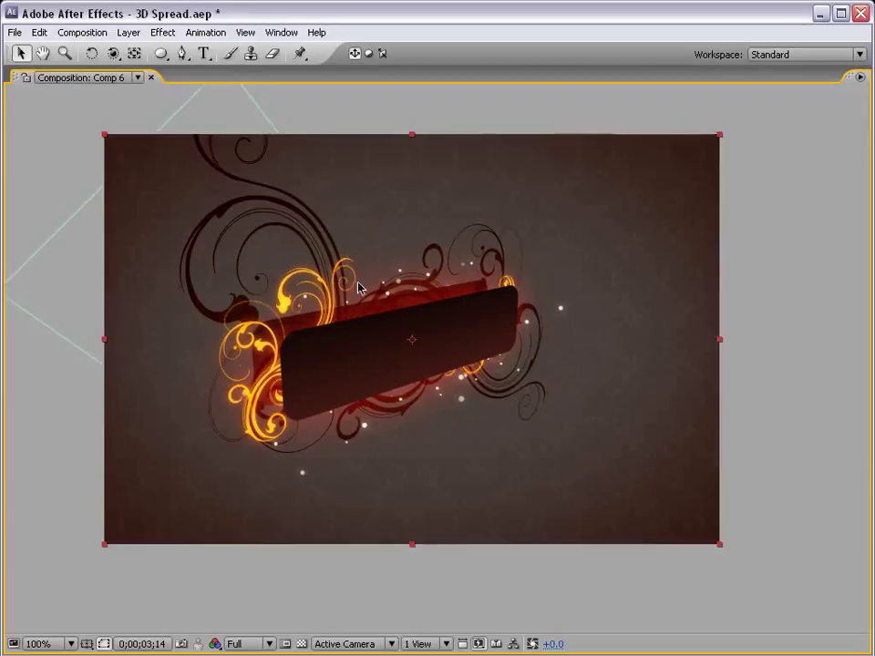
{"action": "key", "text": "c"}
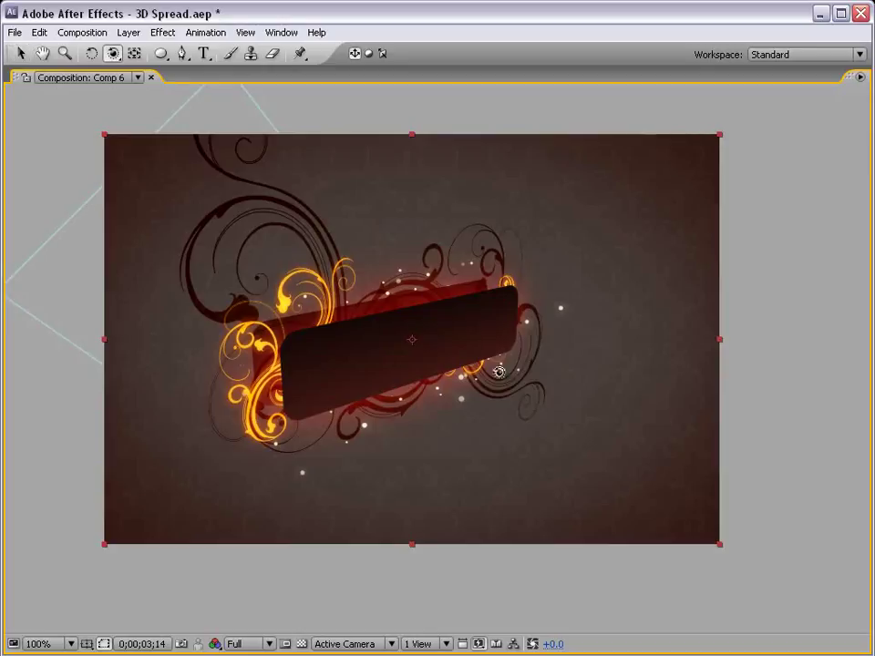
{"action": "mouse_move", "coordinate": [493, 367]}
{"action": "left_mouse_down"}
{"action": "mouse_move", "coordinate": [141, 281]}
{"action": "mouse_move", "coordinate": [582, 408]}
{"action": "left_mouse_up"}
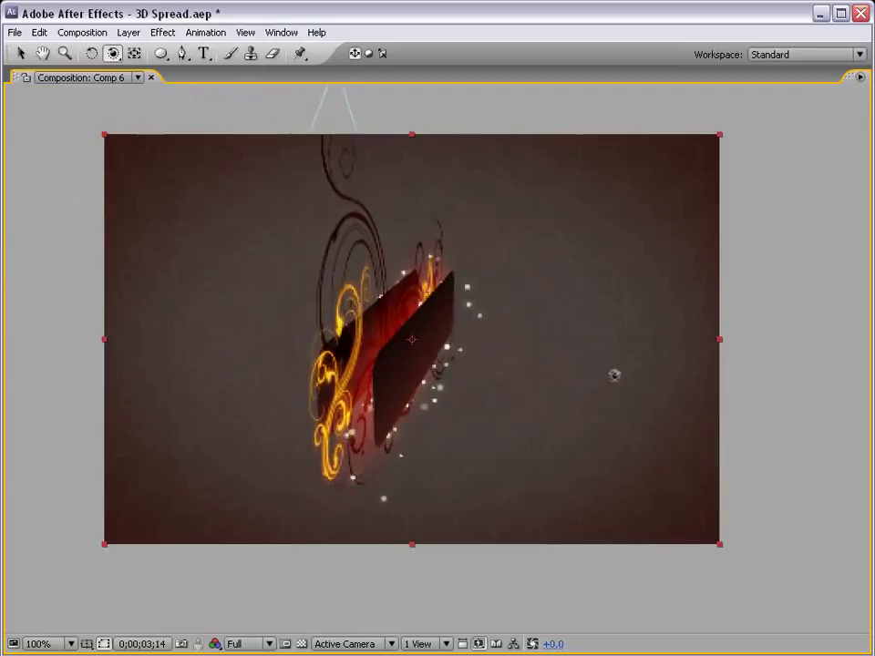
{"action": "left_click_drag", "start_coordinate": [582, 407], "coordinate": [255, 294]}
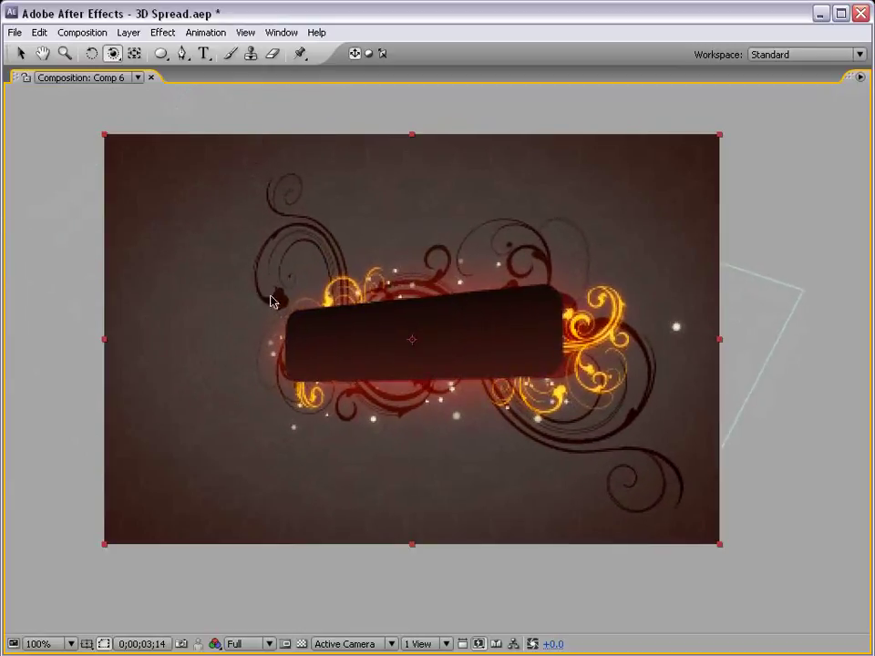
{"action": "key", "text": "grave"}
{"action": "left_click_drag", "start_coordinate": [463, 233], "coordinate": [518, 235]}
{"action": "key", "text": "grave"}
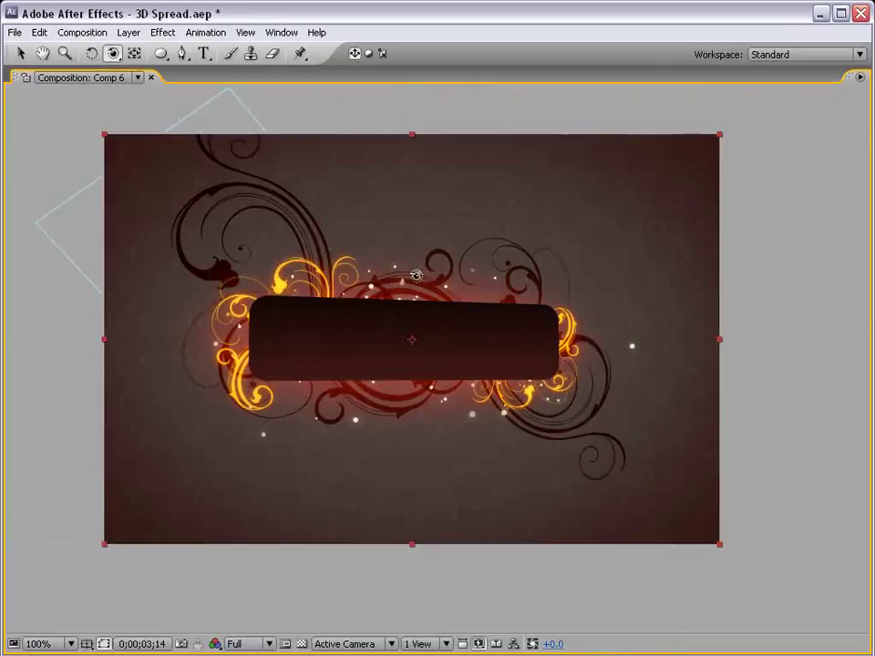
{"action": "key", "text": "grave"}
{"action": "key", "text": "h"}
{"action": "scroll", "coordinate": [74, 588], "scroll_direction": "down", "scroll_amount": 1}
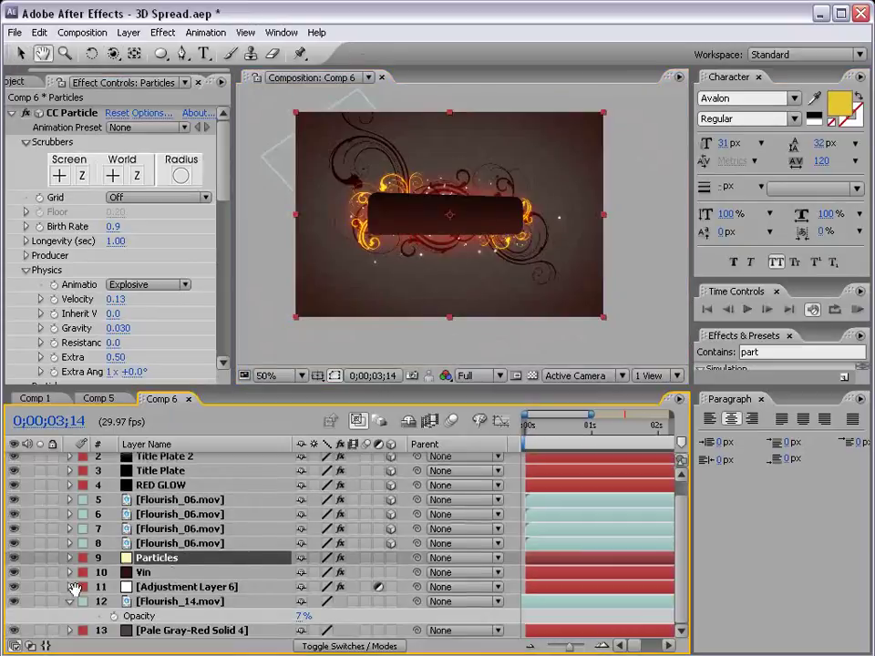
- Apply a Generate > Fill effect to the Pale Gray-Red Solid 4 layer
{"action": "key", "text": "v"}
{"action": "left_click", "coordinate": [71, 601]}
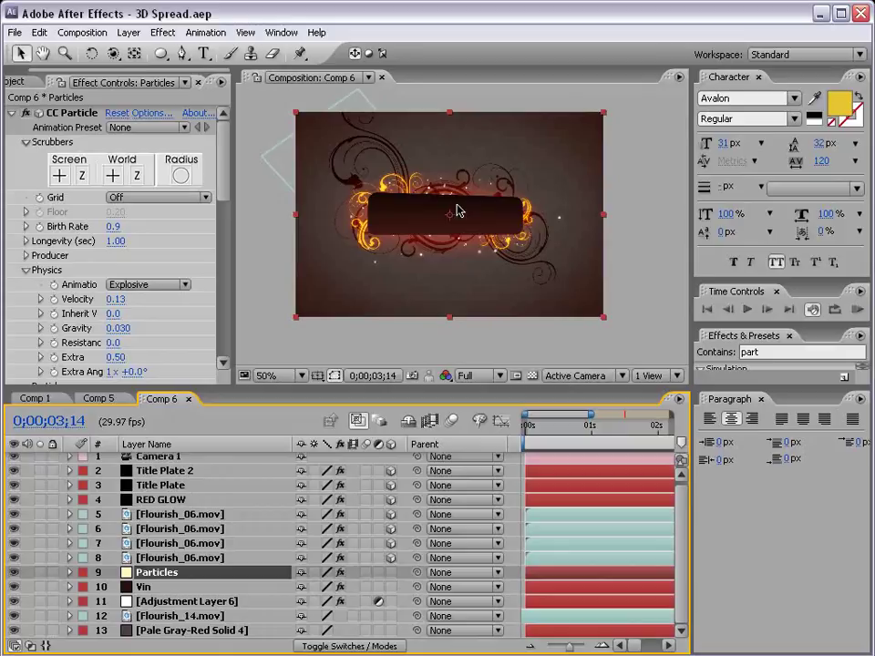
{"action": "left_click", "coordinate": [218, 629]}
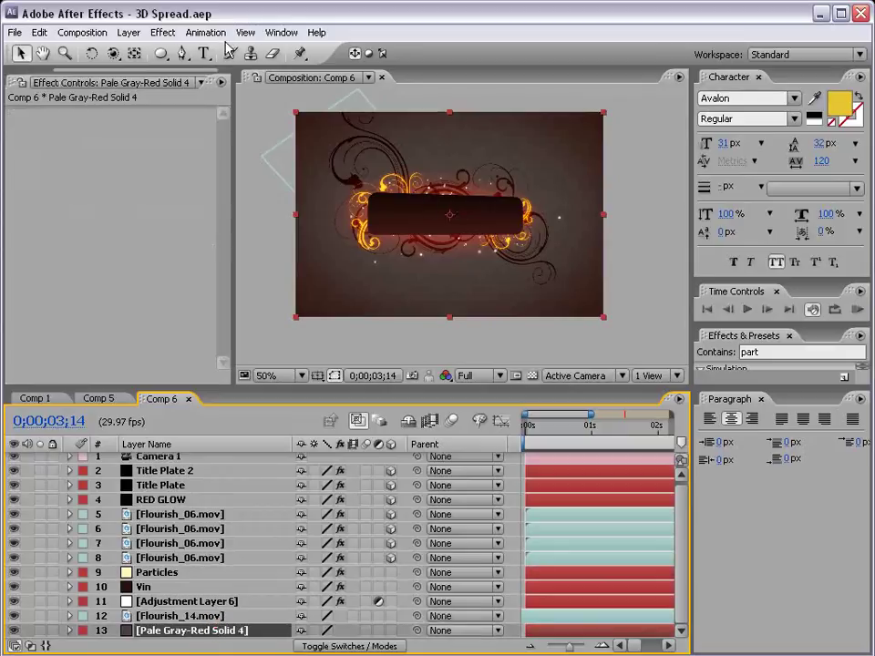
{"action": "left_click", "coordinate": [162, 32]}
{"action": "mouse_move", "coordinate": [182, 218]}
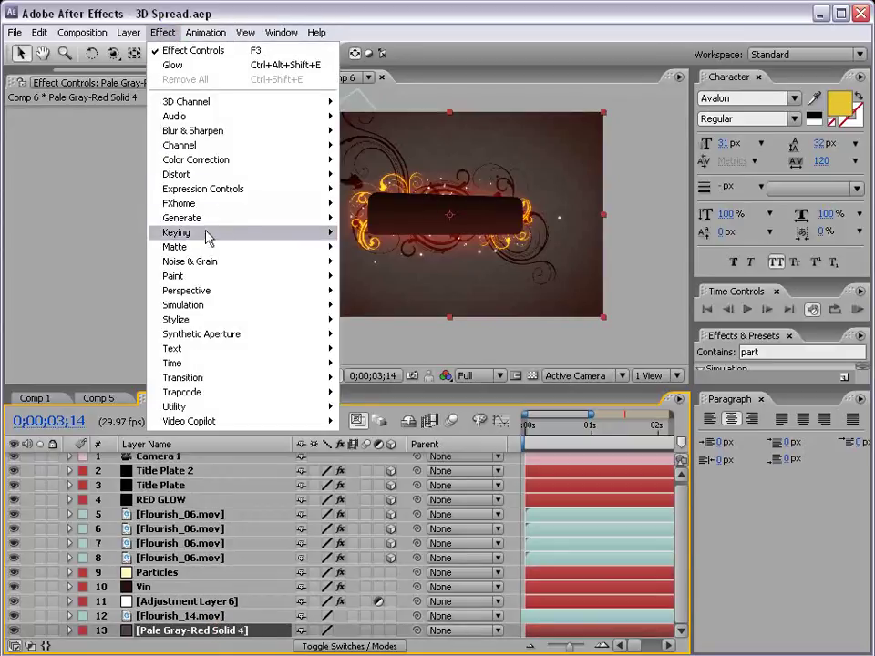
{"action": "left_click", "coordinate": [357, 422]}
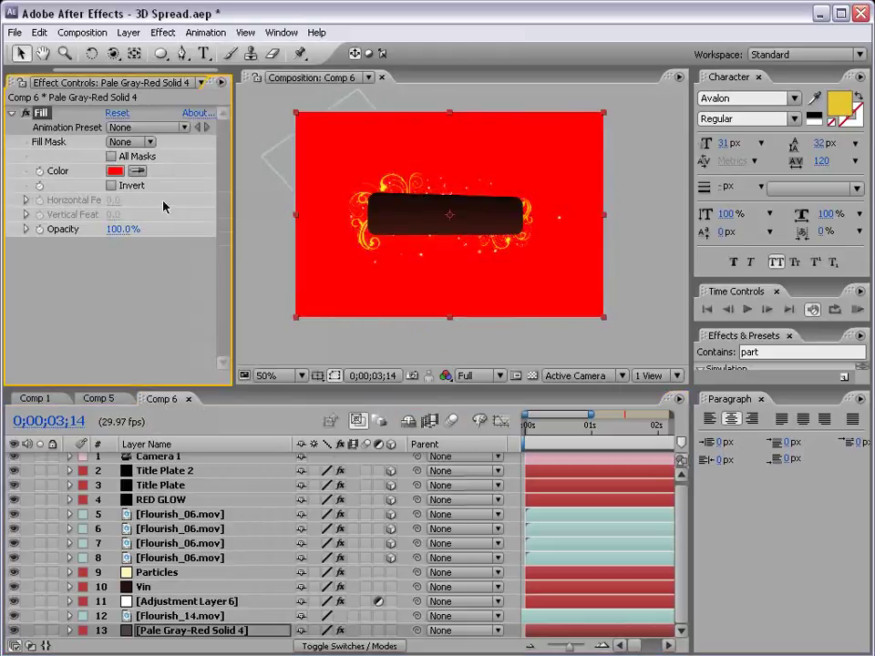
- Set the fill colour to a deep dark red and review the darkened composition
{"action": "left_click", "coordinate": [117, 171]}
{"action": "left_click", "coordinate": [309, 502]}
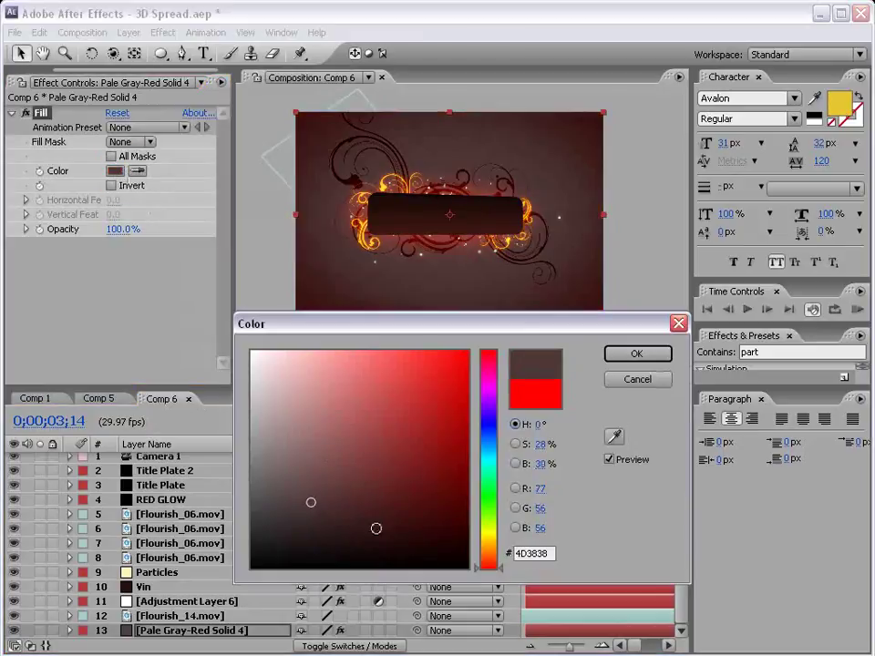
{"action": "left_click", "coordinate": [398, 527]}
{"action": "left_click_drag", "start_coordinate": [413, 531], "coordinate": [469, 523]}
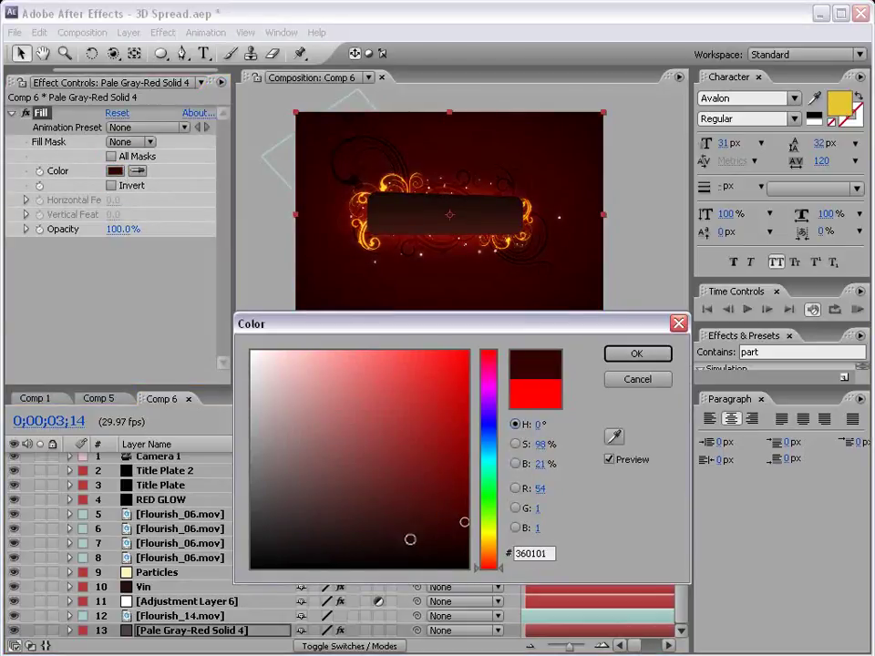
{"action": "left_click", "coordinate": [322, 535]}
{"action": "left_click_drag", "start_coordinate": [322, 534], "coordinate": [393, 534]}
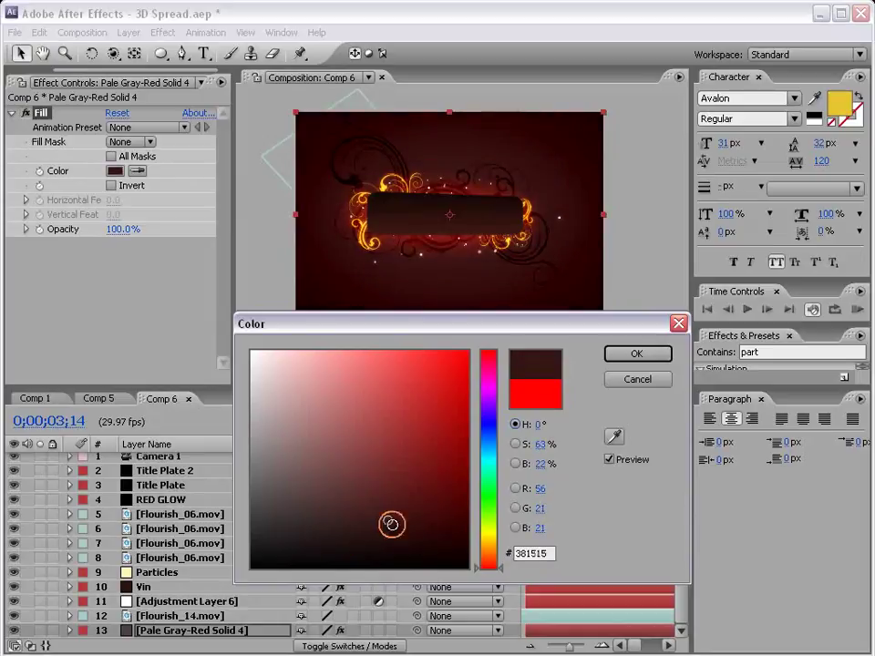
{"action": "left_click", "coordinate": [636, 354]}
{"action": "scroll", "coordinate": [470, 252], "scroll_direction": "up", "scroll_amount": 2}
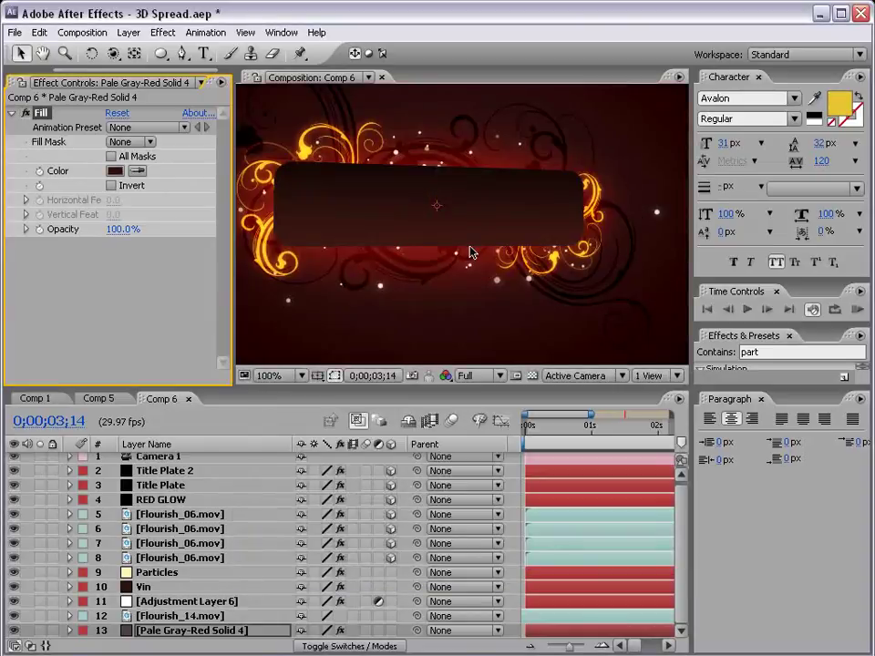
{"action": "key", "text": "grave"}
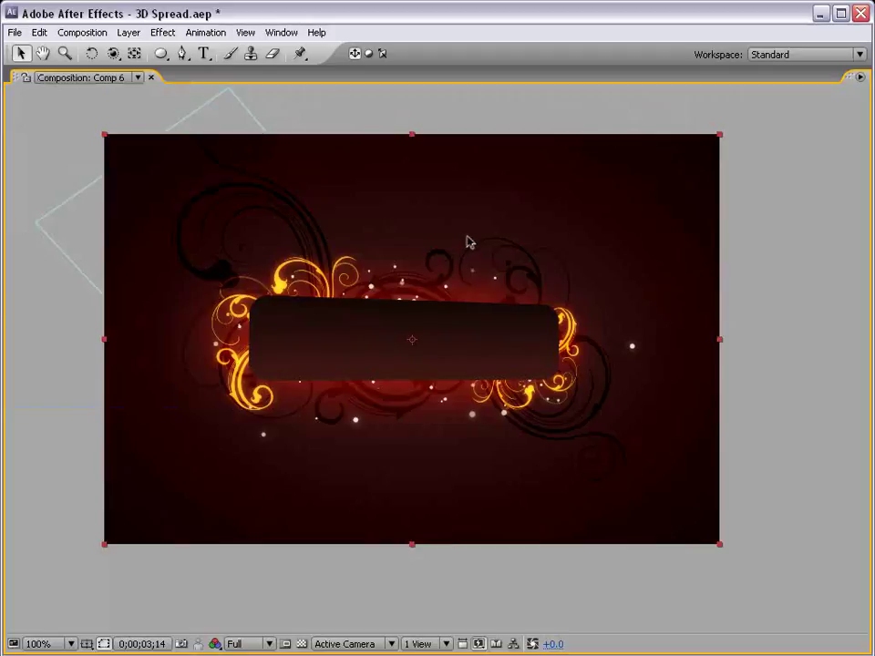
{"action": "key", "text": "grave"}
{"action": "scroll", "coordinate": [446, 234], "scroll_direction": "down", "scroll_amount": 2}
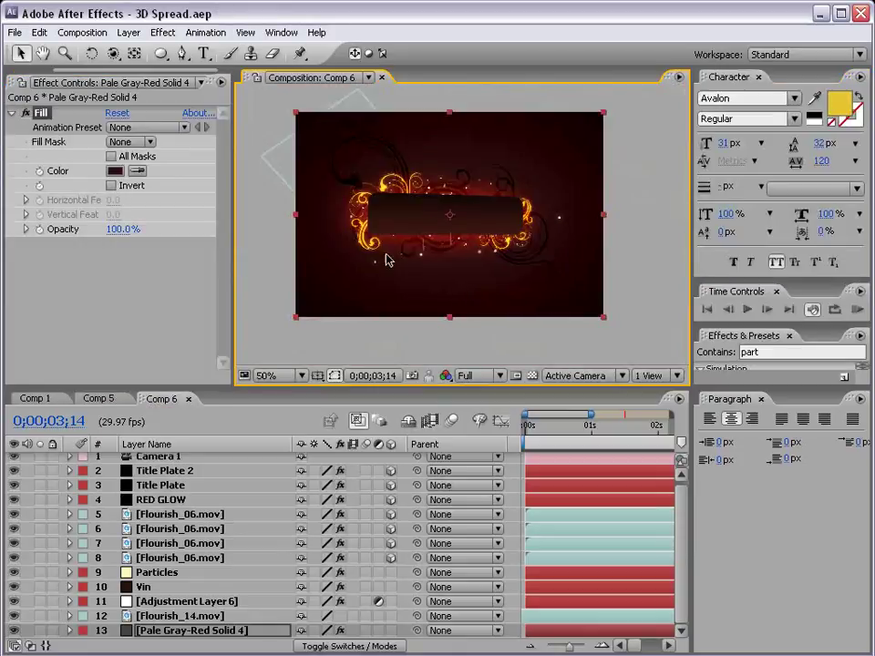
- Turn off the Fill effect and place Paper_09.jpg above RED GLOW
{"action": "left_click", "coordinate": [26, 112]}
{"action": "left_click", "coordinate": [33, 82]}
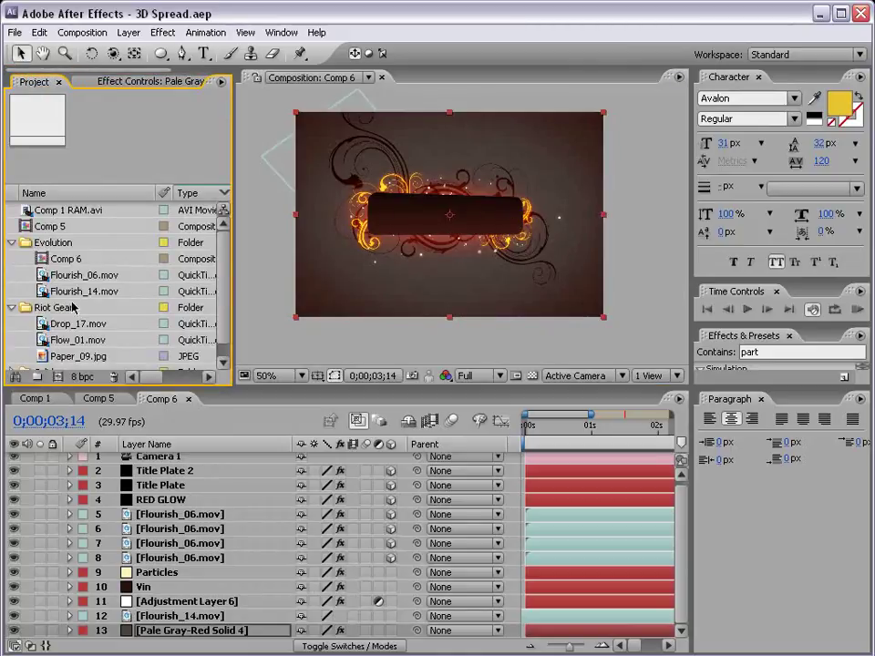
{"action": "left_click", "coordinate": [44, 308]}
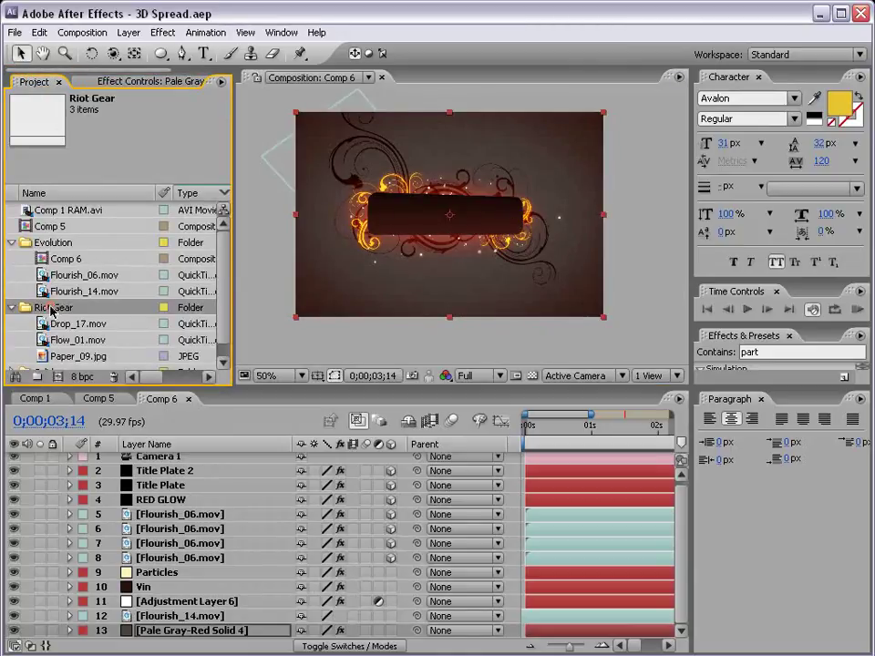
{"action": "left_click", "coordinate": [72, 352]}
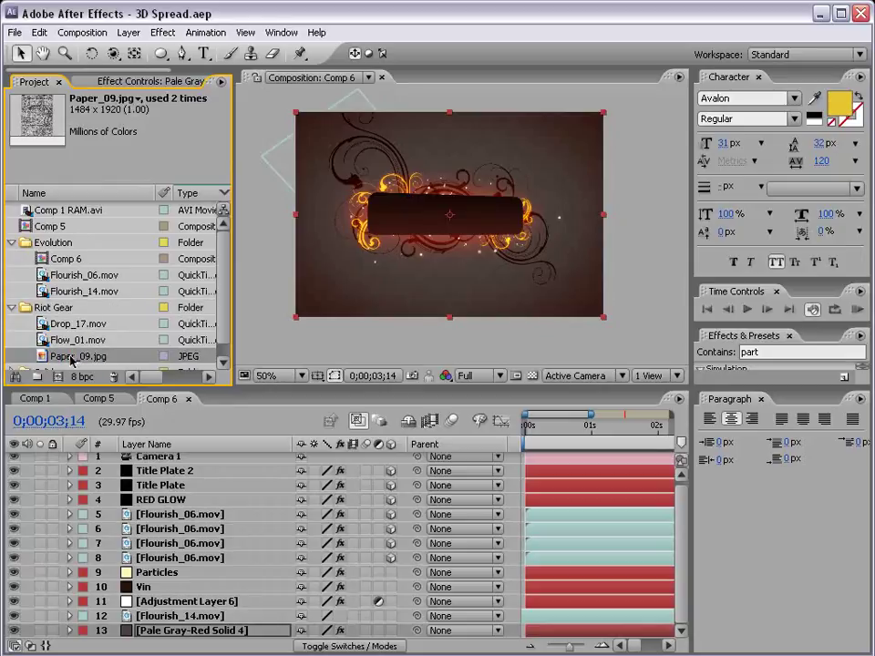
{"action": "left_click_drag", "start_coordinate": [71, 360], "coordinate": [201, 574]}
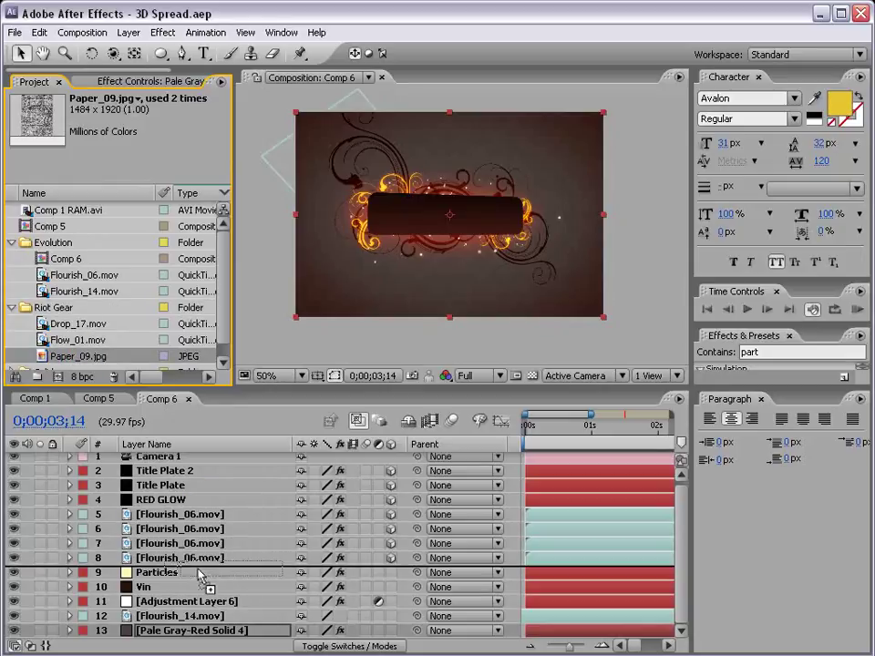
{"action": "left_click_drag", "start_coordinate": [201, 575], "coordinate": [195, 497]}
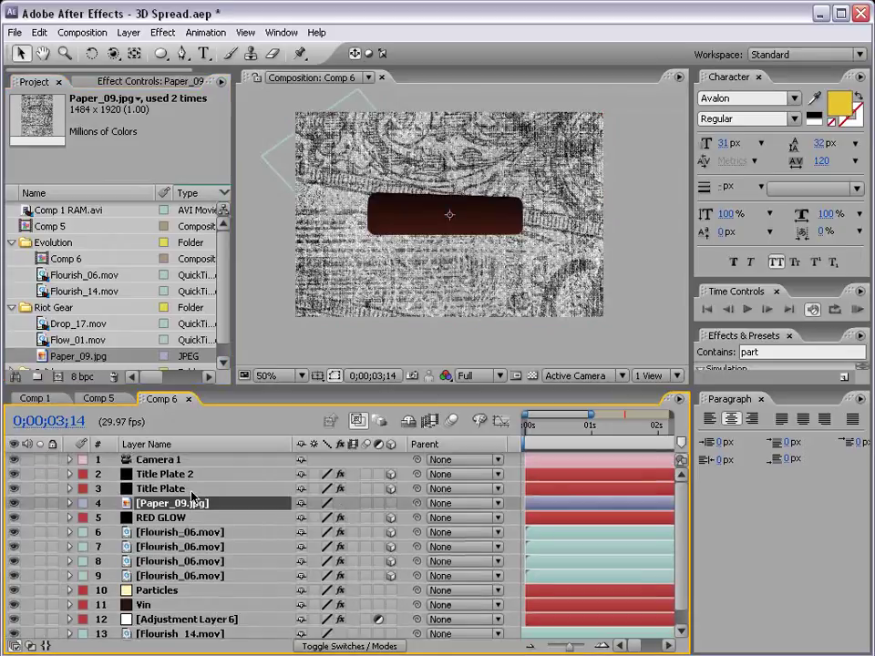
- Scale the paper texture to 38%, blended with Classic Color Burn at 11% opacity
{"action": "key", "text": "comma"}
{"action": "key", "text": "s"}
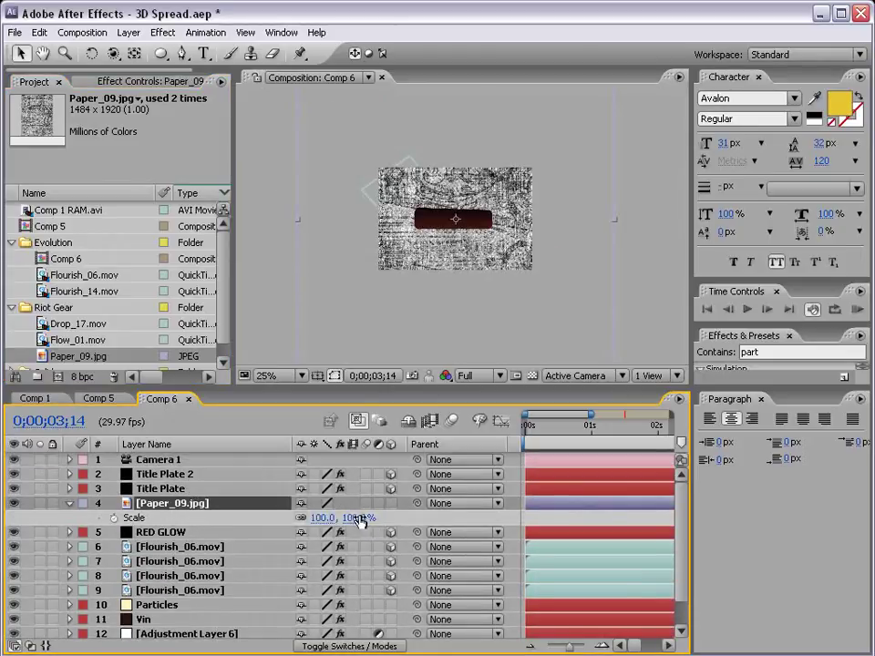
{"action": "left_click_drag", "start_coordinate": [357, 517], "coordinate": [330, 509]}
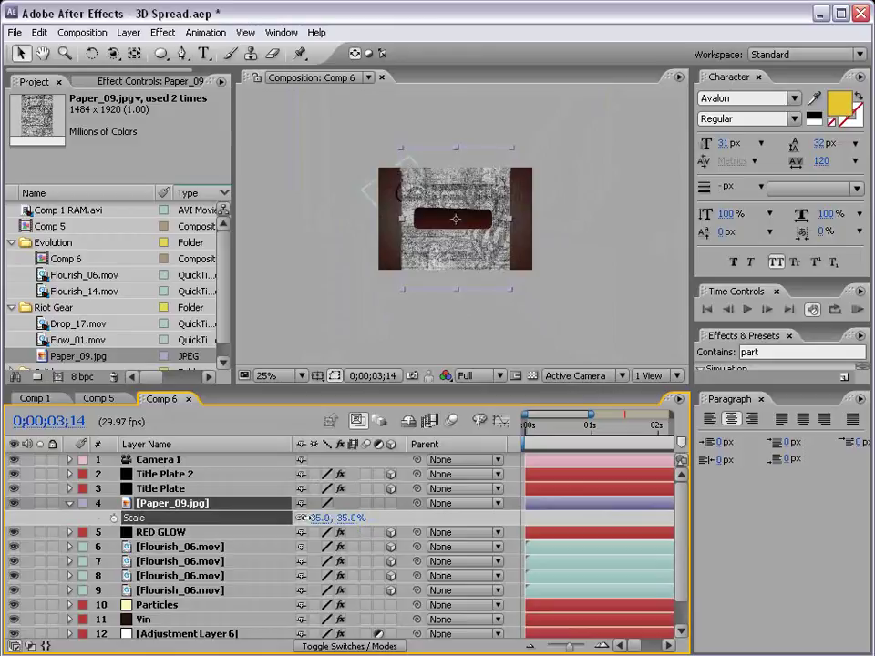
{"action": "key", "text": "F4"}
{"action": "left_click", "coordinate": [317, 504]}
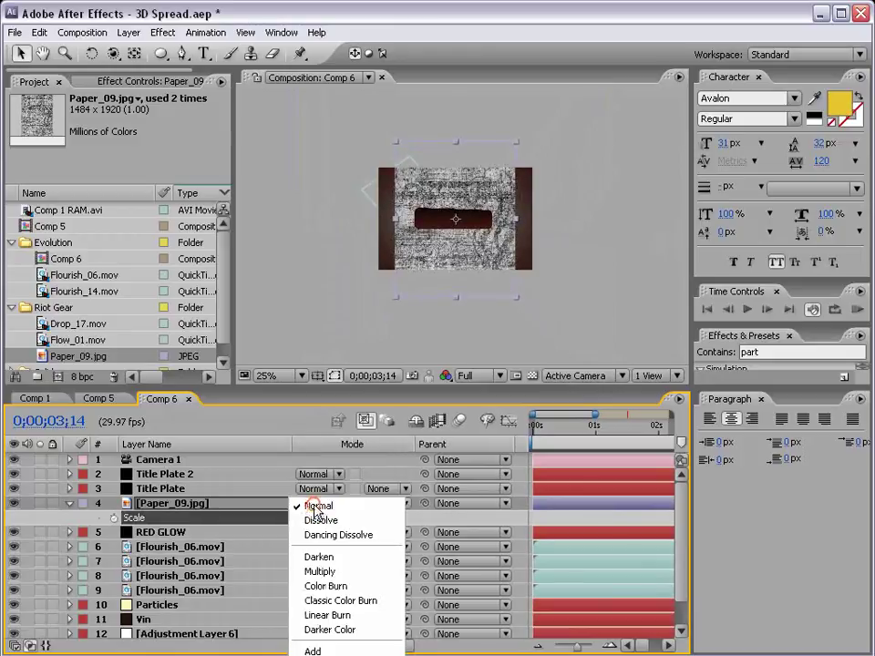
{"action": "left_click", "coordinate": [319, 572]}
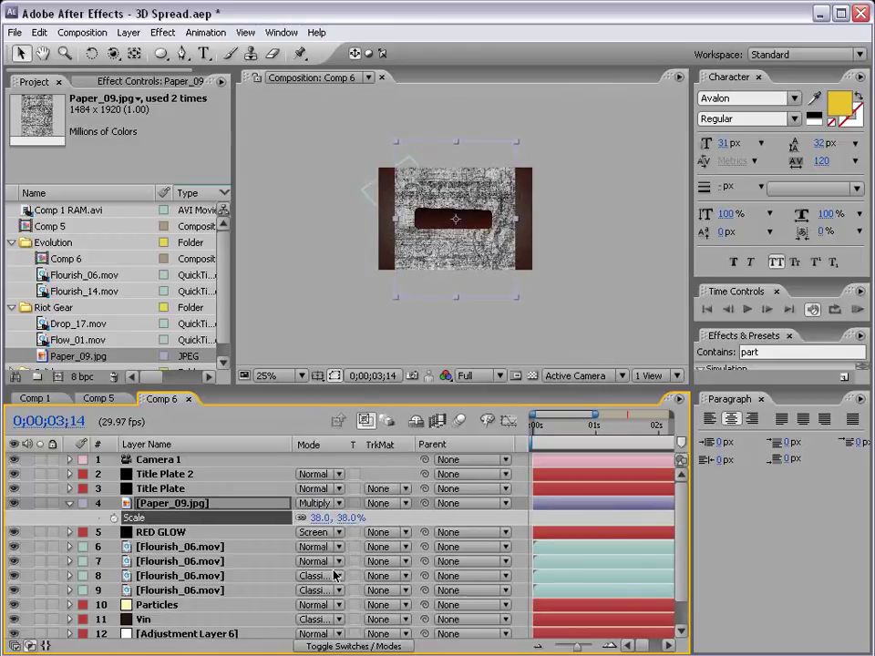
{"action": "key", "text": "period"}
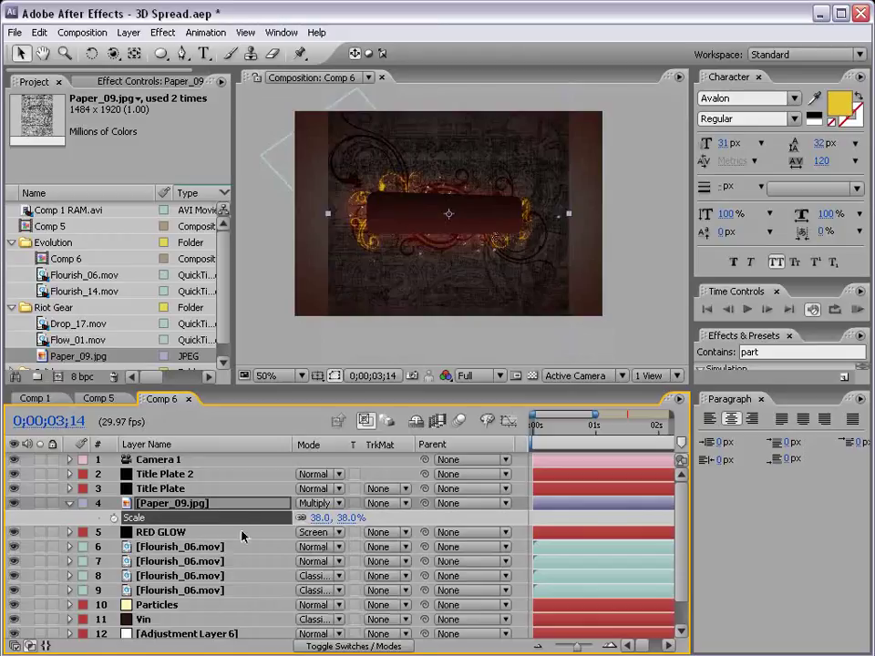
{"action": "key", "text": "t"}
{"action": "left_click", "coordinate": [319, 503]}
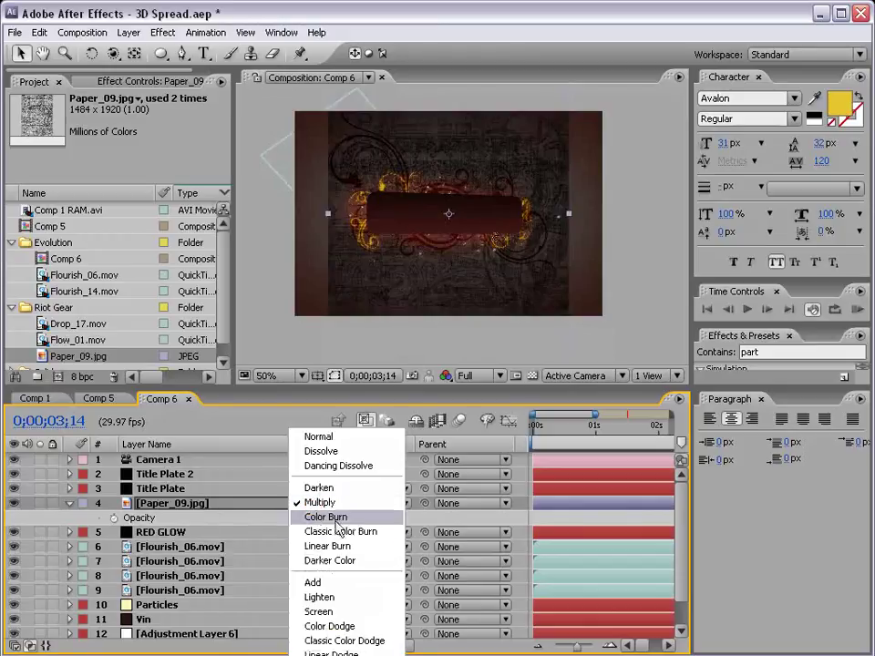
{"action": "left_click", "coordinate": [389, 533]}
{"action": "key", "text": "t"}
{"action": "key", "text": "t"}
{"action": "left_click_drag", "start_coordinate": [306, 518], "coordinate": [232, 522]}
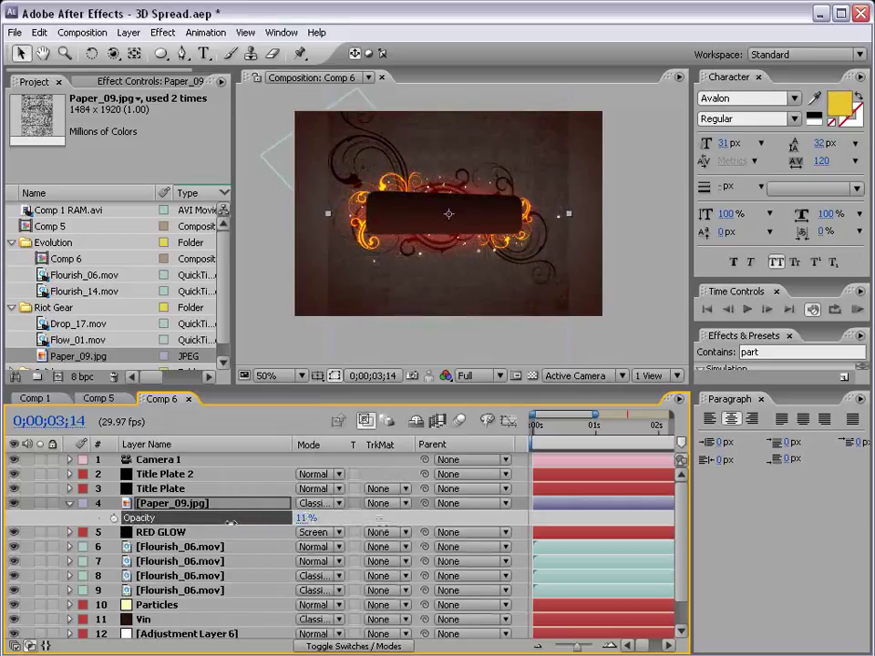
- Draw a rectangular mask around the title plate on the paper layer
{"action": "left_click", "coordinate": [182, 53]}
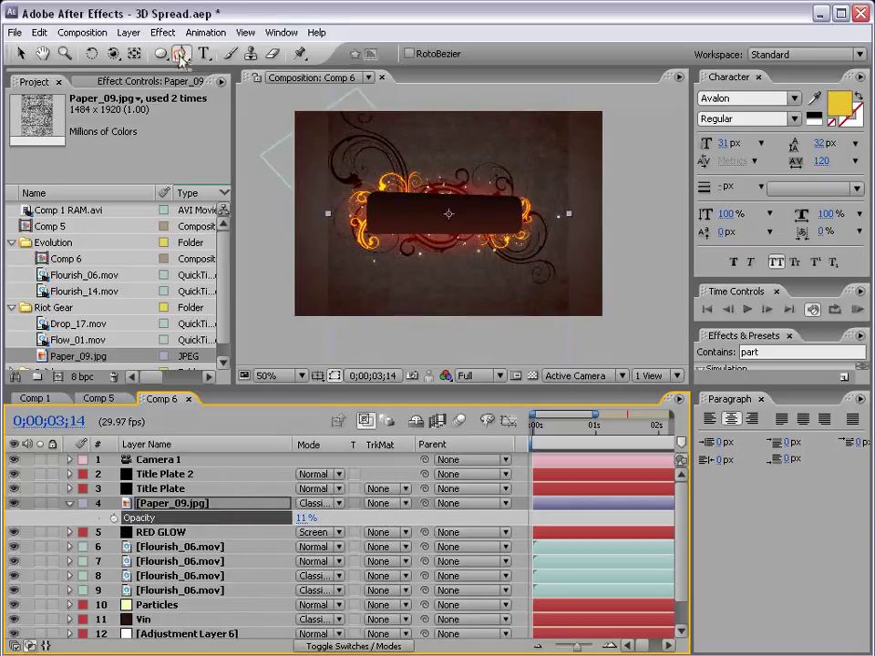
{"action": "left_click", "coordinate": [516, 193]}
{"action": "left_click", "coordinate": [365, 192]}
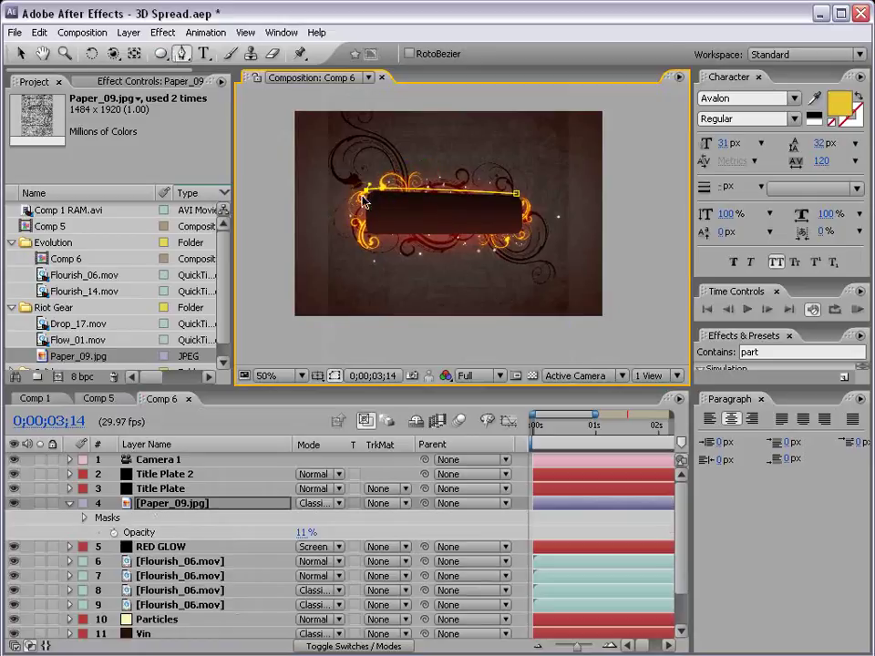
{"action": "left_click", "coordinate": [366, 237]}
{"action": "left_click", "coordinate": [522, 235]}
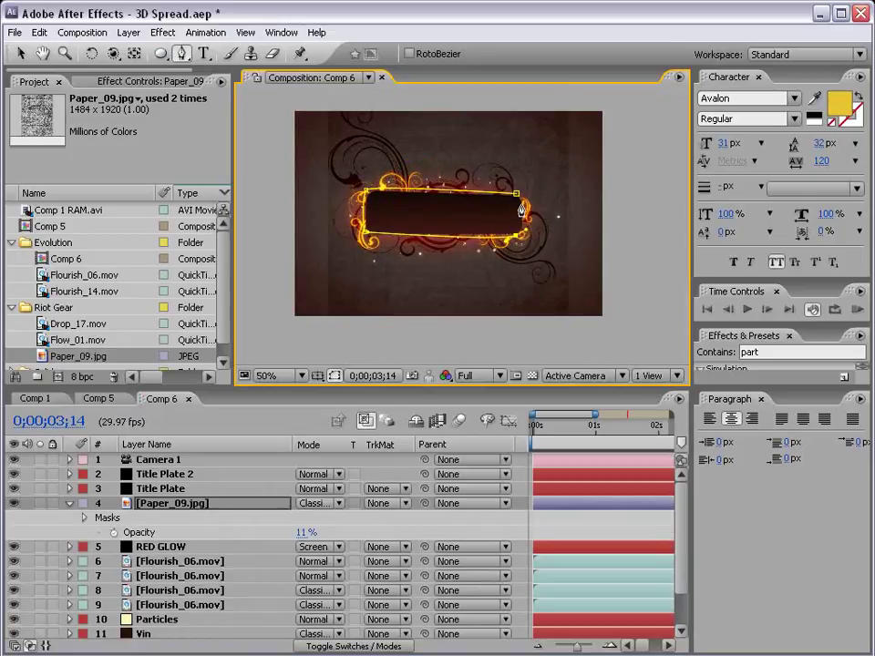
{"action": "left_click", "coordinate": [516, 194]}
- Try a mask feather, set the paper opacity to 34%, and hide the vignette layers
{"action": "key", "text": "f"}
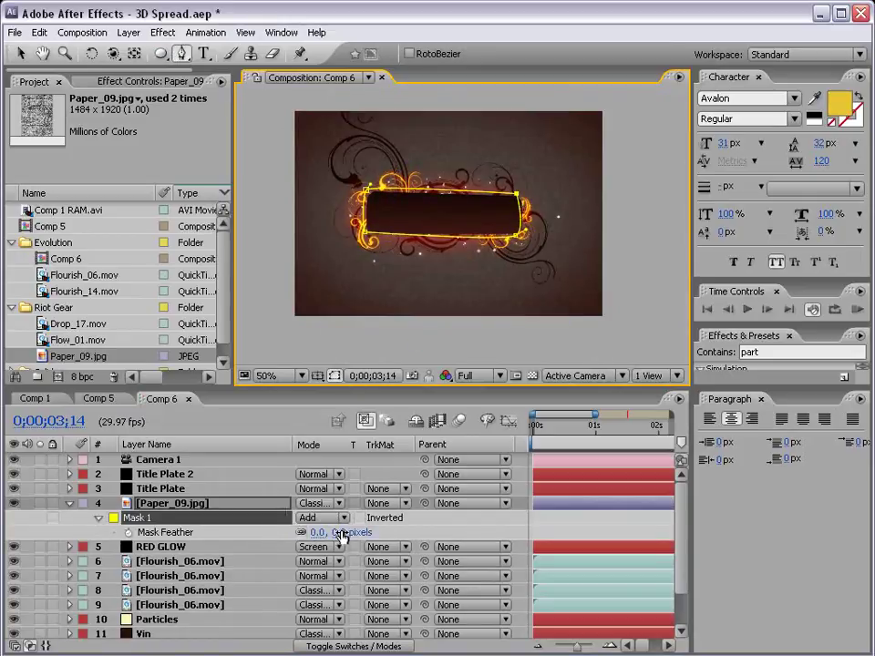
{"action": "mouse_move", "coordinate": [335, 538]}
{"action": "left_mouse_down"}
{"action": "mouse_move", "coordinate": [290, 527]}
{"action": "mouse_move", "coordinate": [315, 527]}
{"action": "left_mouse_up"}
{"action": "key", "text": "t"}
{"action": "left_click", "coordinate": [310, 519]}
{"action": "type", "text": "34"}
{"action": "key", "text": "Return"}
{"action": "scroll", "coordinate": [53, 603], "scroll_direction": "down", "scroll_amount": 1}
{"action": "left_click_drag", "start_coordinate": [13, 587], "coordinate": [12, 631]}
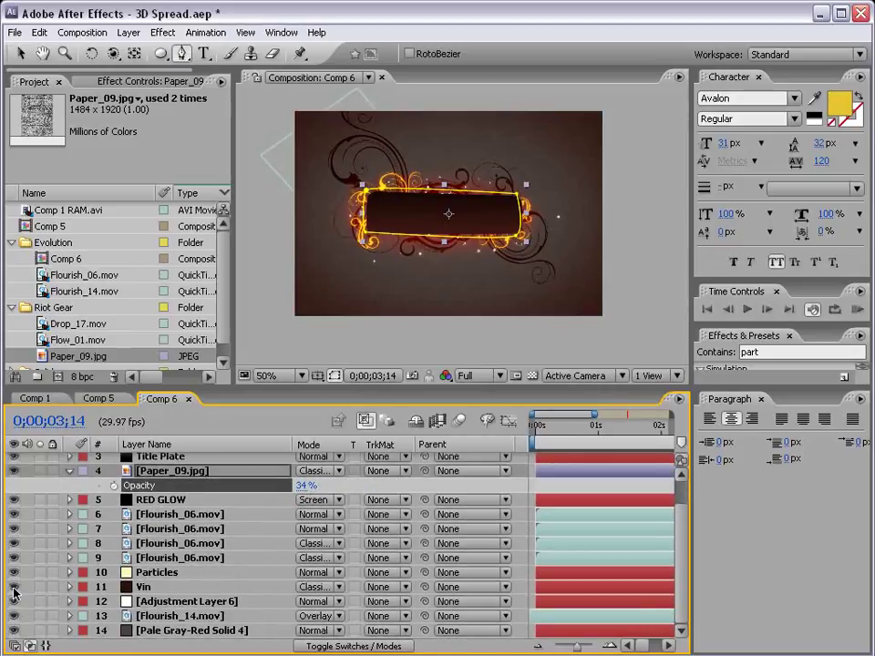
{"action": "key", "text": "g"}
{"action": "key", "text": "slash"}
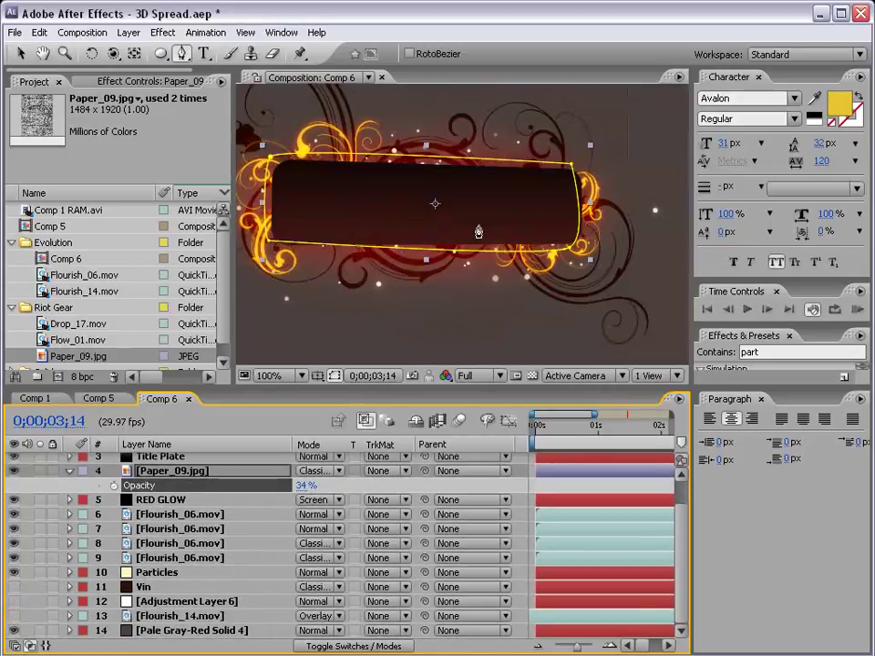
- Expand the mask by 56 pixels and raise its feather to 197 pixels
{"action": "key", "text": "m"}
{"action": "key", "text": "m"}
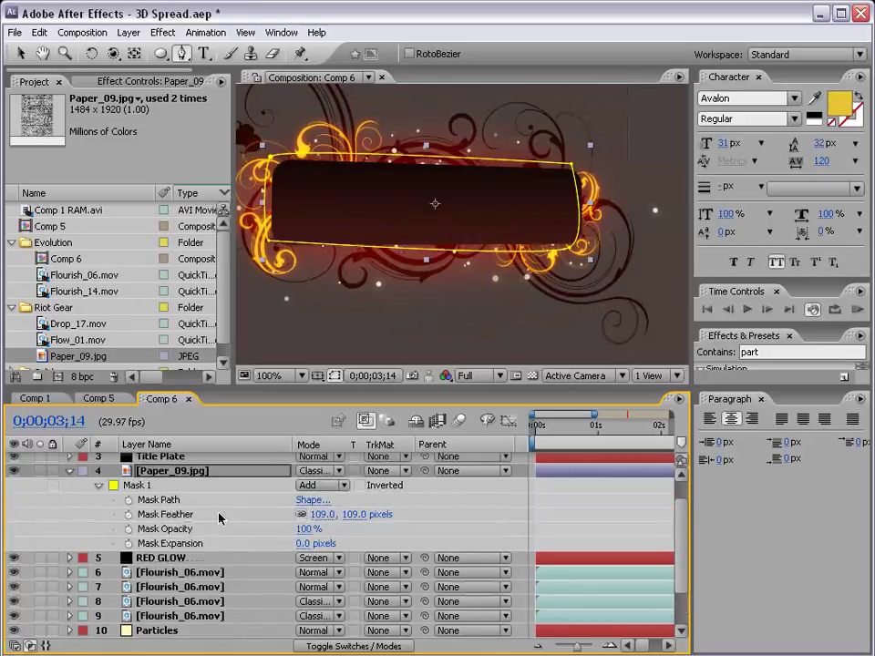
{"action": "left_click_drag", "start_coordinate": [301, 543], "coordinate": [350, 526]}
{"action": "left_click", "coordinate": [614, 492]}
{"action": "key", "text": "grave"}
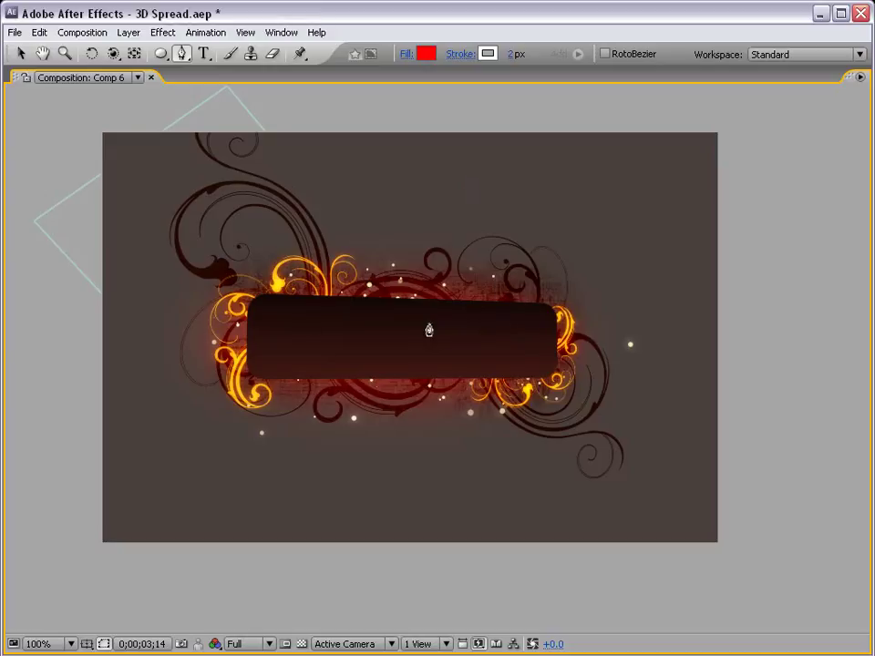
{"action": "key", "text": "grave"}
{"action": "left_click_drag", "start_coordinate": [361, 514], "coordinate": [402, 507]}
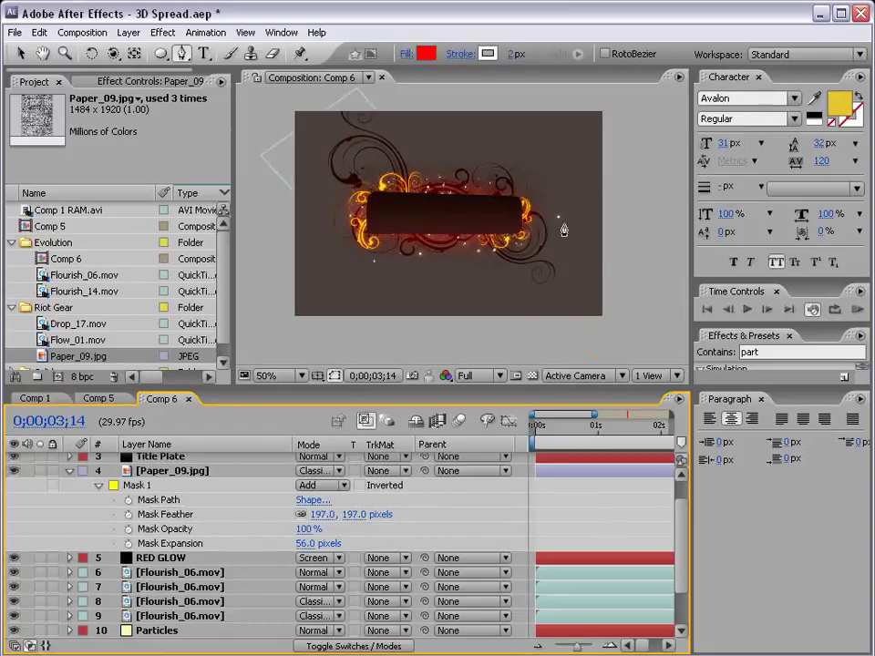
{"action": "key", "text": "grave"}
{"action": "key", "text": "grave"}
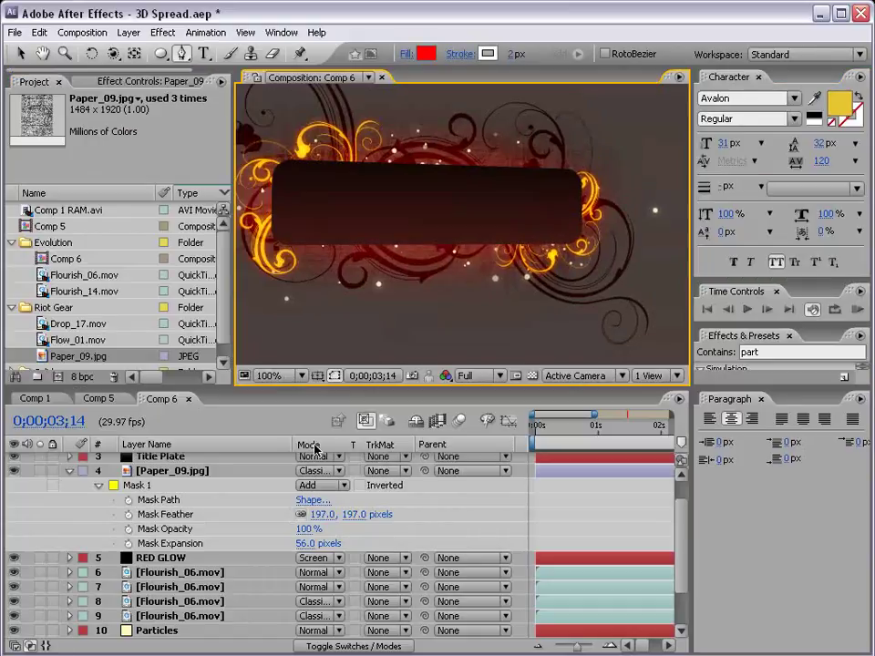
- Turn on the 3D switch for the Paper_09.jpg layer and collapse its properties
{"action": "key", "text": "F4"}
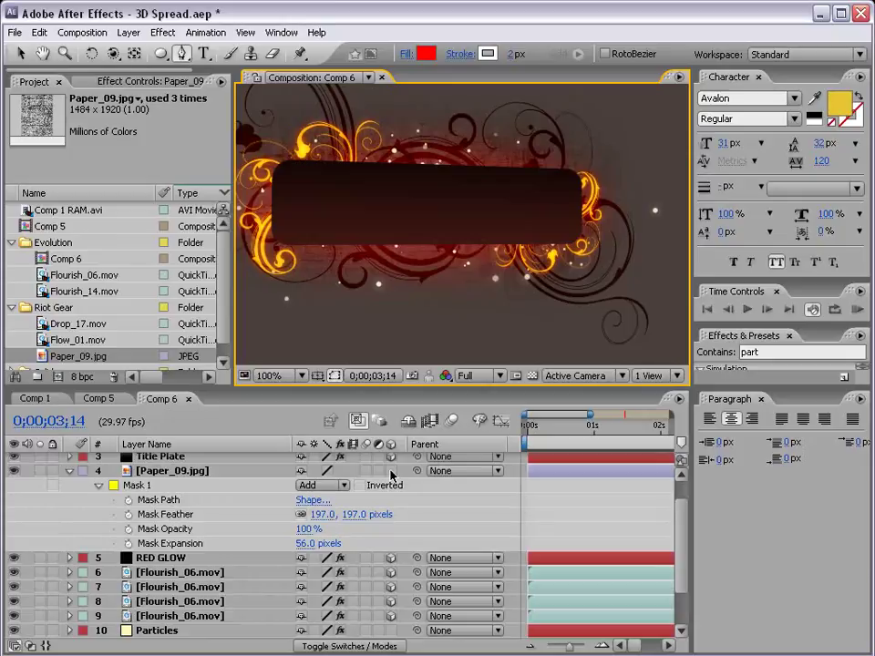
{"action": "left_click", "coordinate": [391, 470]}
{"action": "scroll", "coordinate": [533, 505], "scroll_direction": "up", "scroll_amount": 2}
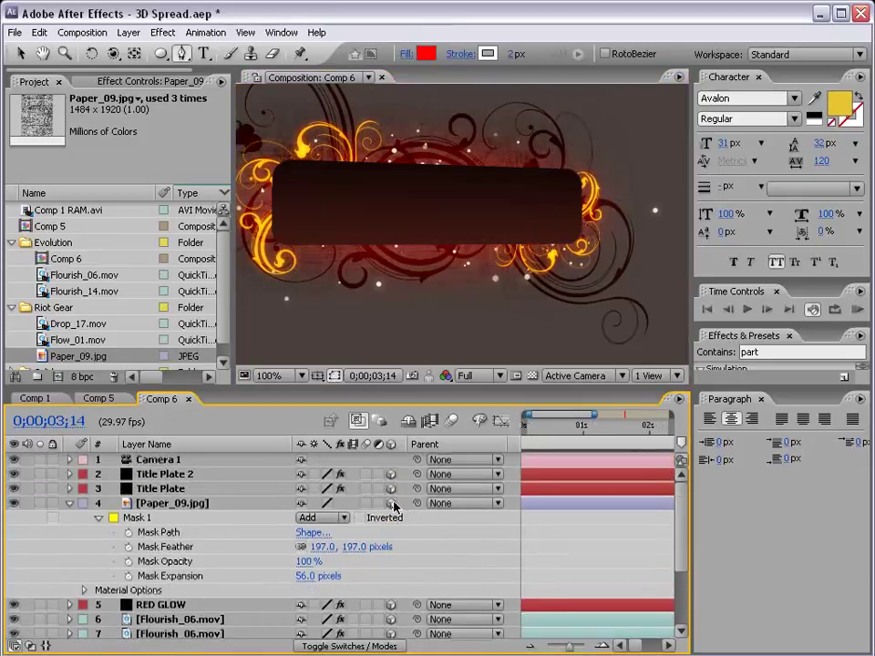
{"action": "left_click", "coordinate": [68, 503]}
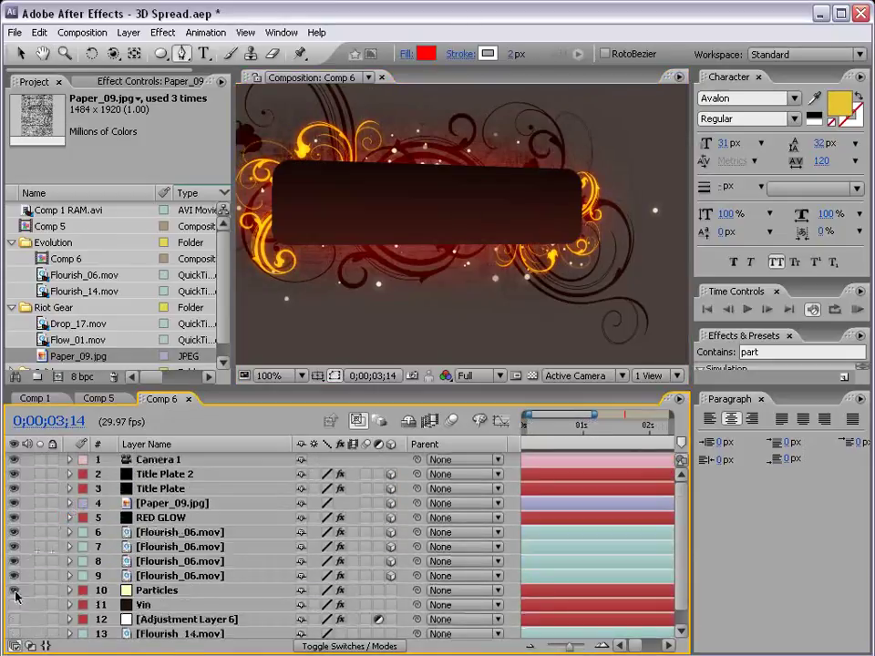
{"action": "scroll", "coordinate": [19, 592], "scroll_direction": "down", "scroll_amount": 1}
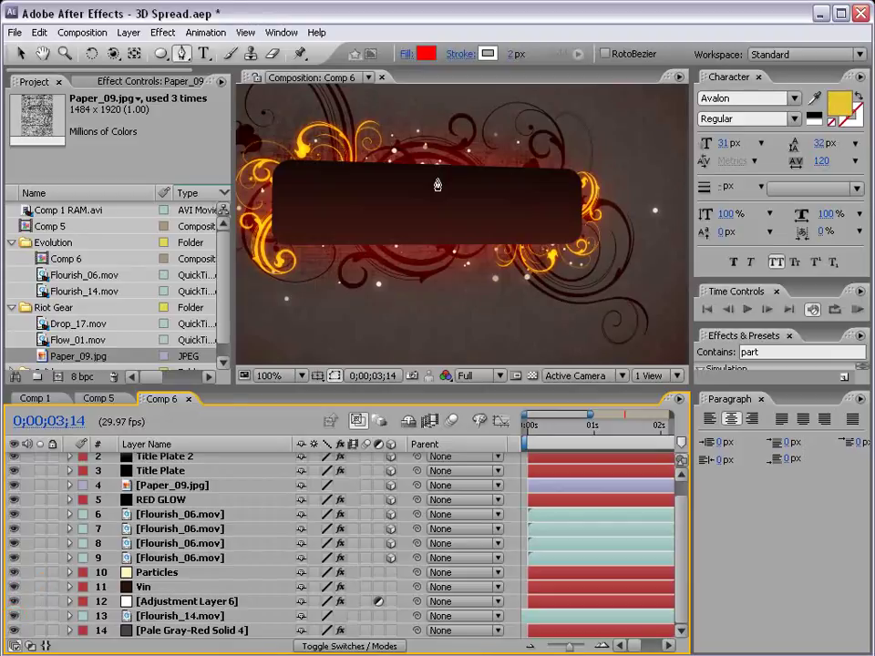
- Orbit Camera 1 in the maximized viewer so the title plate tilts, then restore the layout
{"action": "key", "text": "grave"}
{"action": "key", "text": "c"}
{"action": "mouse_move", "coordinate": [492, 323]}
{"action": "left_mouse_down"}
{"action": "mouse_move", "coordinate": [471, 306]}
{"action": "mouse_move", "coordinate": [374, 366]}
{"action": "mouse_move", "coordinate": [429, 334]}
{"action": "mouse_move", "coordinate": [539, 301]}
{"action": "left_mouse_up"}
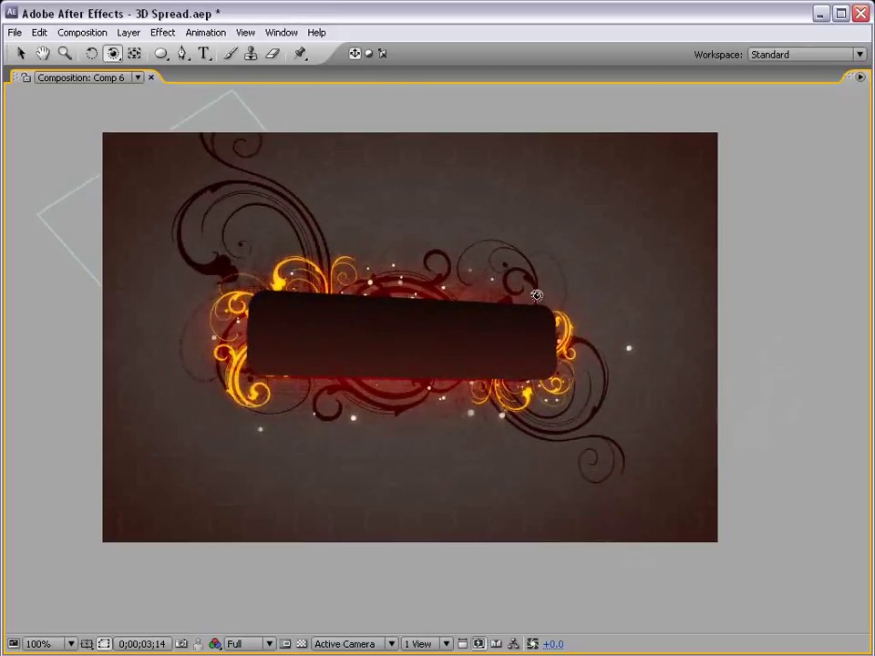
{"action": "key", "text": "grave"}
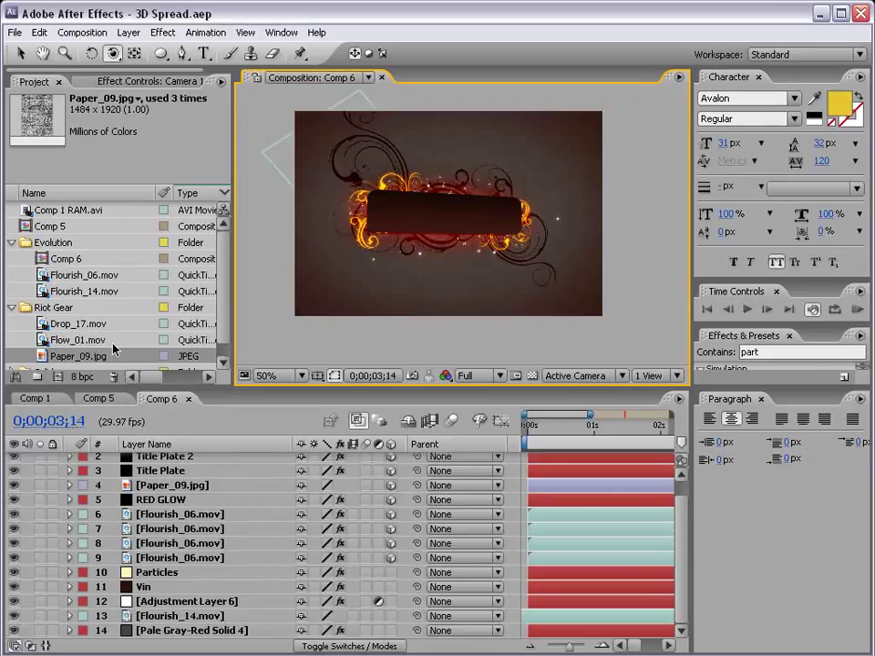
- Drop Flow_01.mov into Comp 6, try Multiply and Screen blend modes, and settle on Add
{"action": "left_click", "coordinate": [68, 330]}
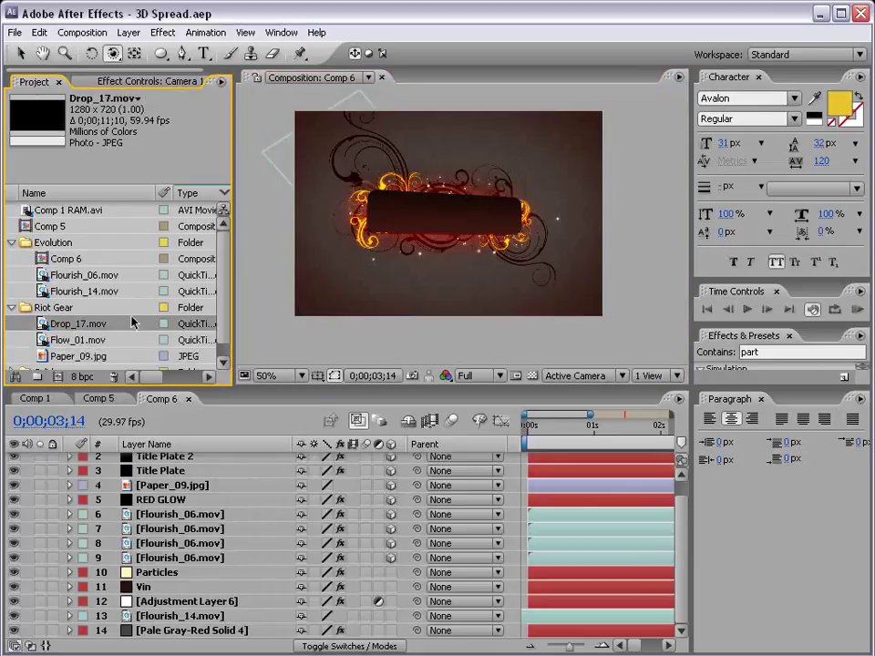
{"action": "mouse_move", "coordinate": [50, 341]}
{"action": "left_mouse_down"}
{"action": "mouse_move", "coordinate": [456, 224]}
{"action": "mouse_move", "coordinate": [446, 217]}
{"action": "left_mouse_up"}
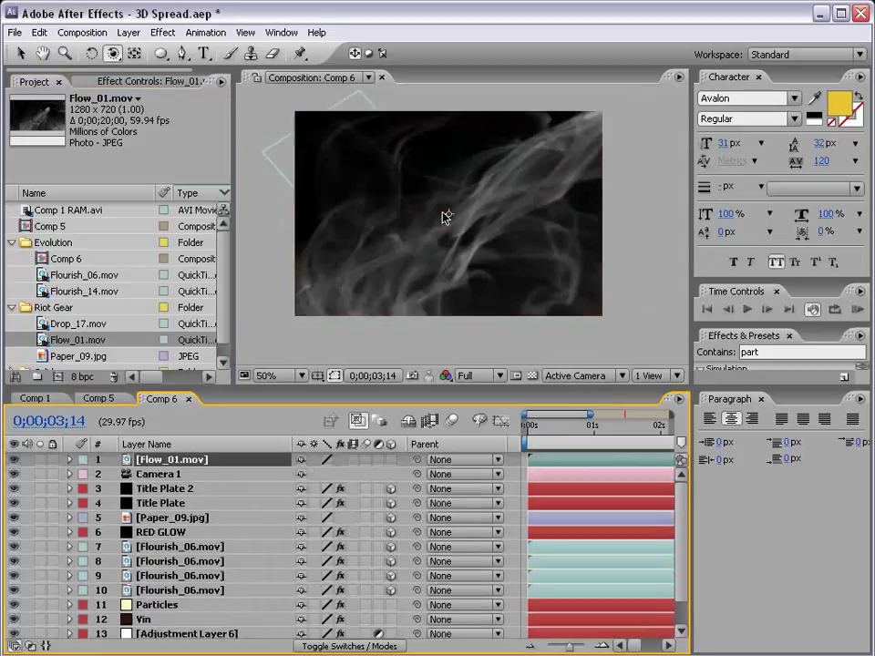
{"action": "key", "text": "F4"}
{"action": "left_click", "coordinate": [314, 459]}
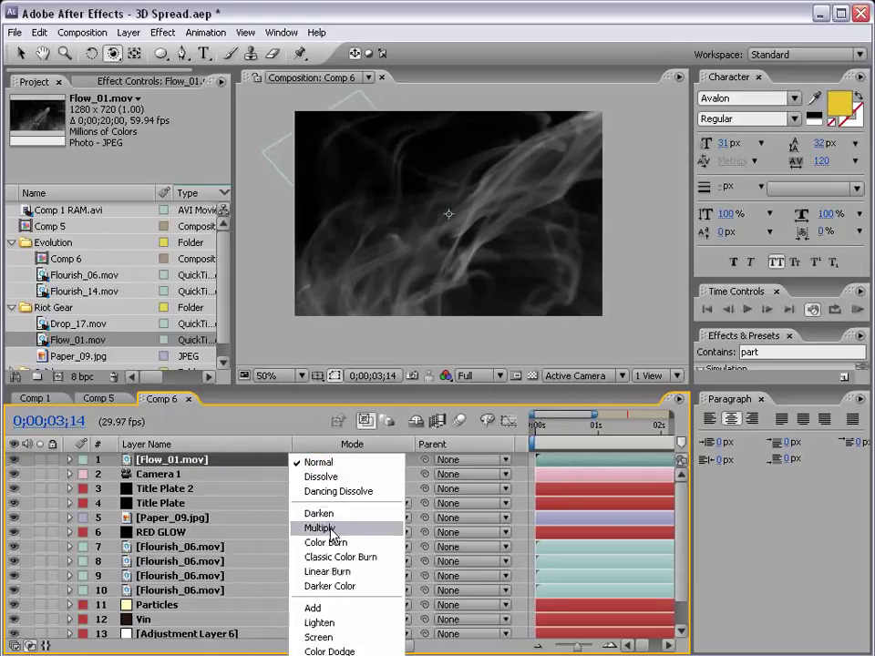
{"action": "left_click", "coordinate": [312, 527]}
{"action": "left_click", "coordinate": [313, 461]}
{"action": "left_click", "coordinate": [356, 571]}
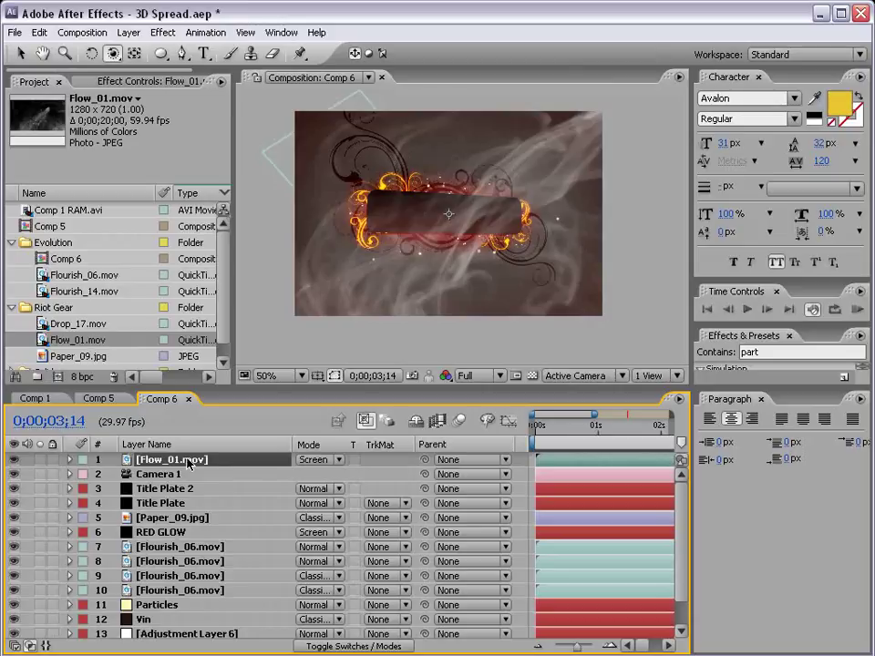
{"action": "key", "text": "shift+equal"}
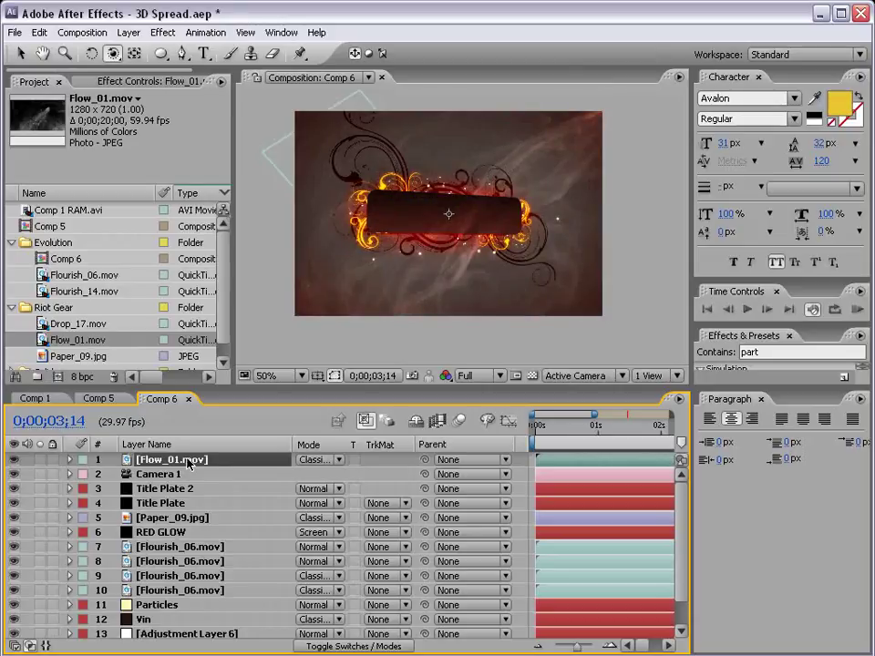
{"action": "key", "text": "shift+equal"}
{"action": "key", "text": "shift+minus"}
{"action": "key", "text": "shift+minus"}
{"action": "key", "text": "shift+minus"}
{"action": "key", "text": "shift+minus"}
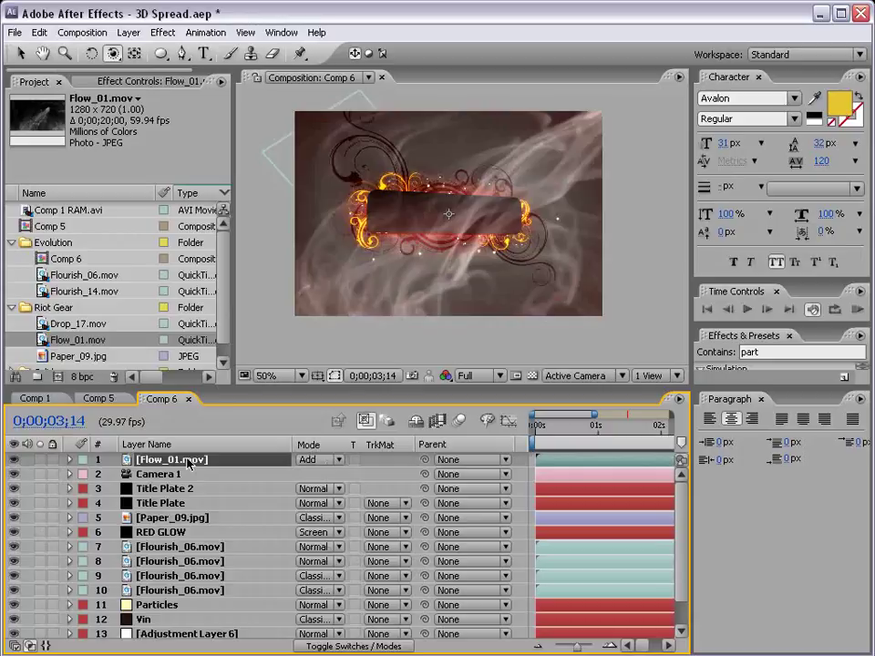
- Lower the Flow_01.mov smoke layer's opacity to 31%
{"action": "key", "text": "v"}
{"action": "mouse_move", "coordinate": [598, 427]}
{"action": "left_mouse_down"}
{"action": "mouse_move", "coordinate": [621, 426]}
{"action": "mouse_move", "coordinate": [559, 423]}
{"action": "mouse_move", "coordinate": [604, 439]}
{"action": "left_mouse_up"}
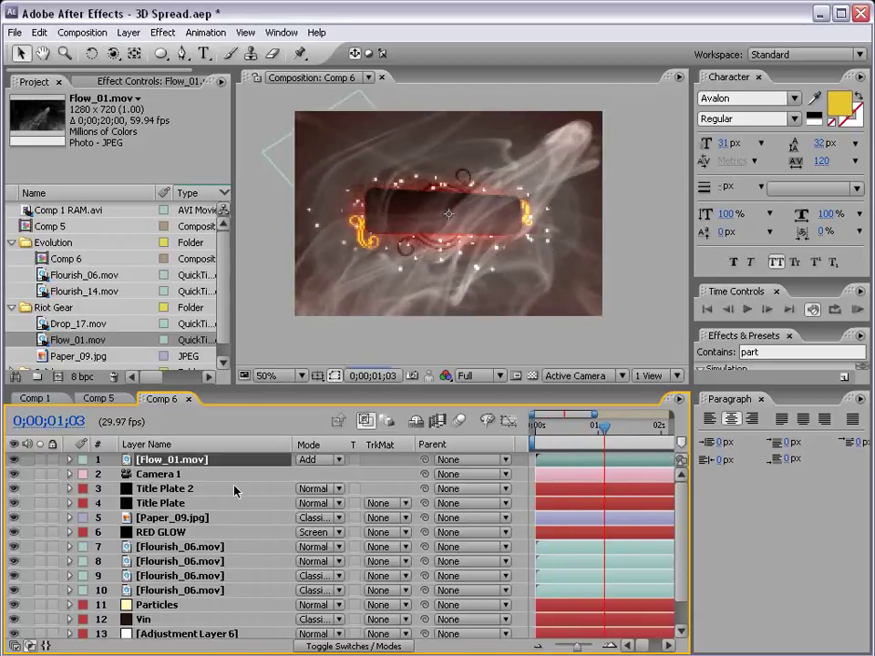
{"action": "key", "text": "t"}
{"action": "left_click_drag", "start_coordinate": [303, 474], "coordinate": [255, 474]}
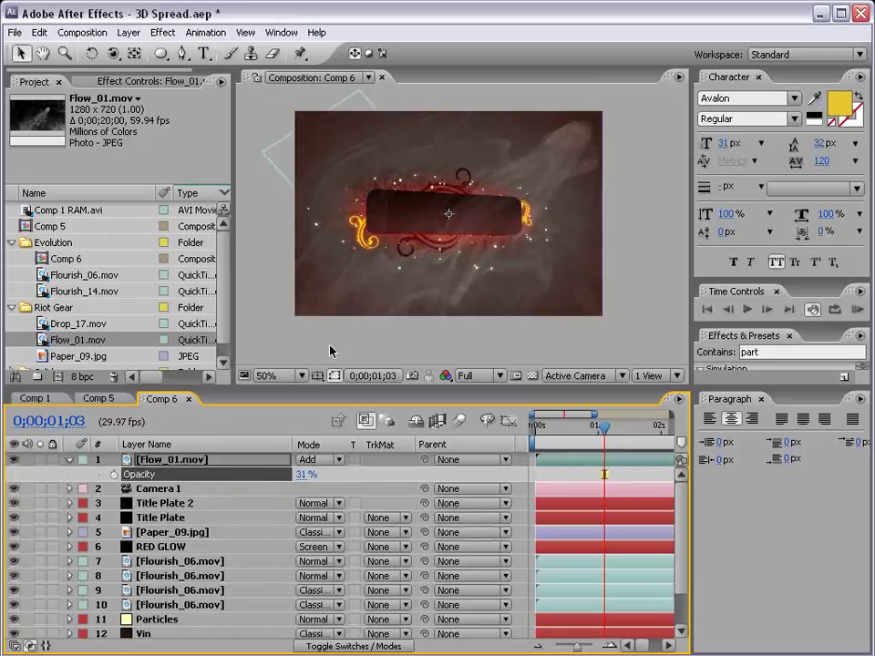
- Move the smoke layer down the stack to sit beneath the Vin layer
{"action": "key", "text": "grave"}
{"action": "key", "text": "grave"}
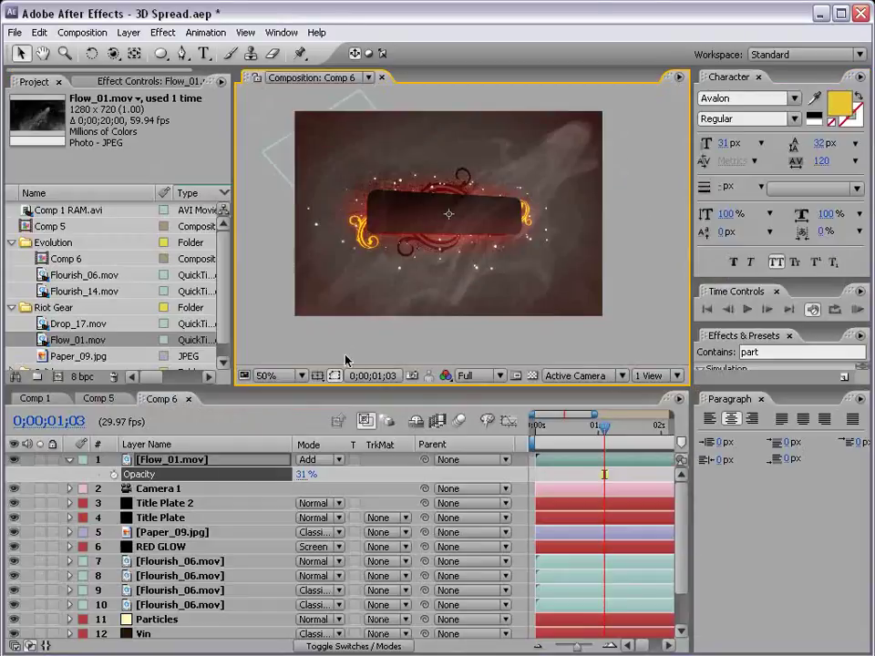
{"action": "mouse_move", "coordinate": [183, 460]}
{"action": "left_mouse_down"}
{"action": "mouse_move", "coordinate": [174, 603]}
{"action": "mouse_move", "coordinate": [173, 571]}
{"action": "left_mouse_up"}
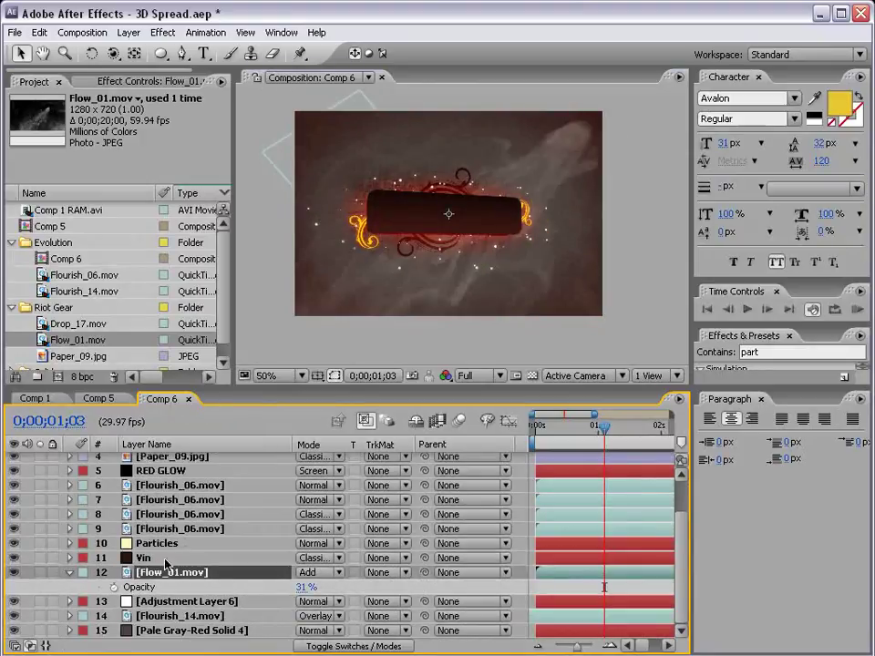
{"action": "key", "text": "grave"}
{"action": "key", "text": "period"}
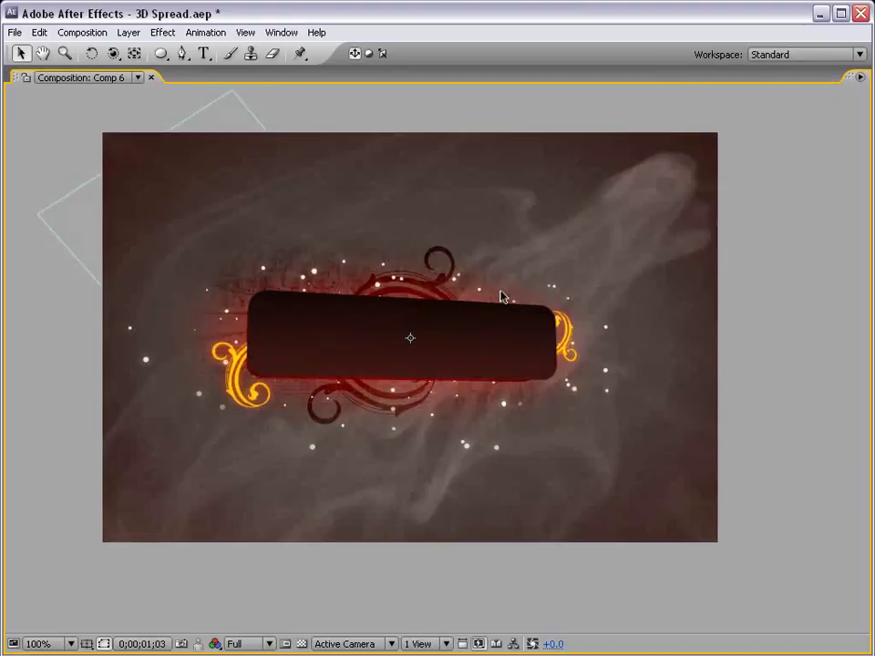
{"action": "key", "text": "grave"}
- Preview the composition from start to end and orbit the camera around the title plate
{"action": "key", "text": "shift+Page_Up"}
{"action": "key", "text": "shift+Page_Up"}
{"action": "key", "text": "Page_Up"}
{"action": "key", "text": "Page_Up"}
{"action": "key", "text": "Page_Up"}
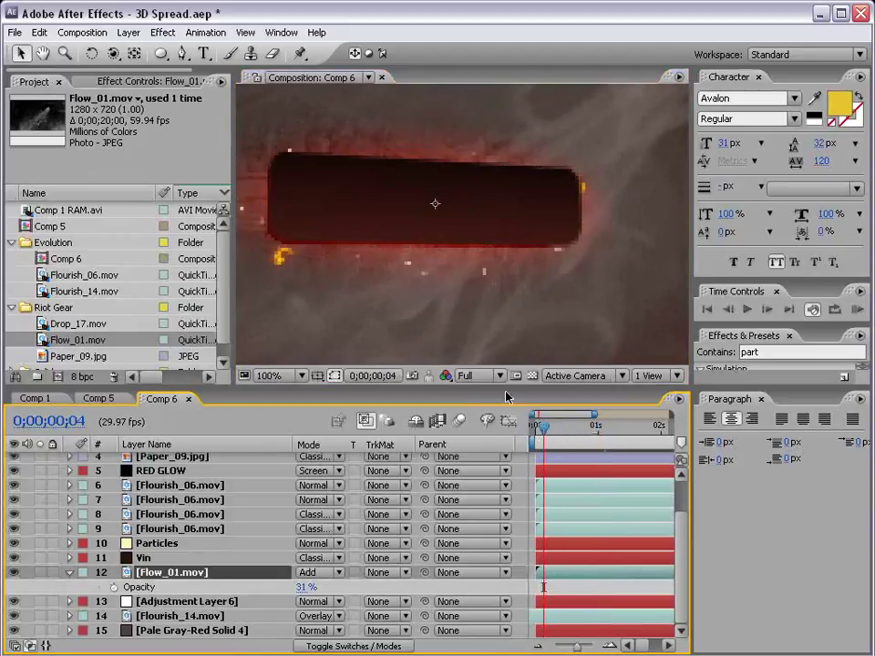
{"action": "key", "text": "comma"}
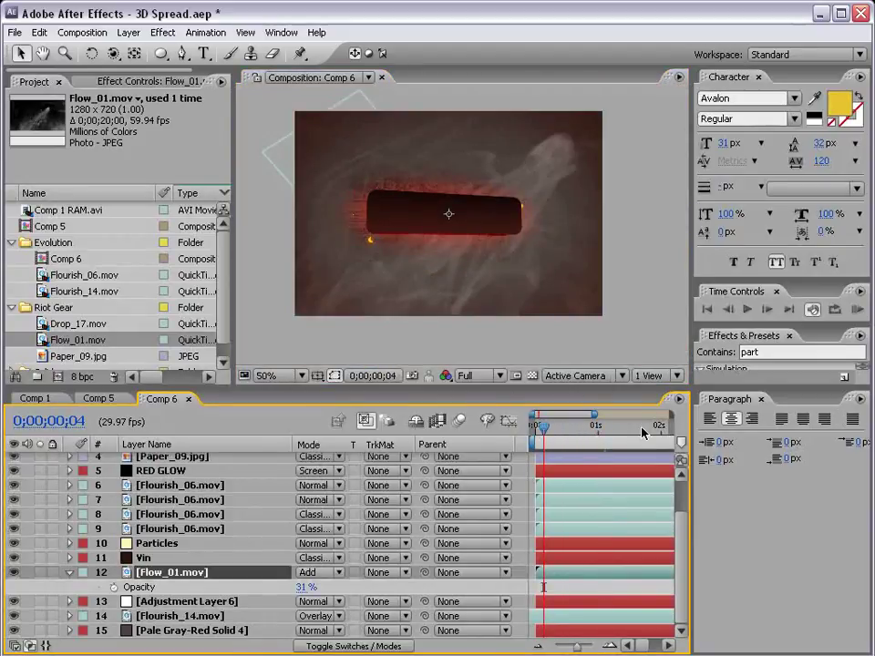
{"action": "key", "text": "End"}
{"action": "key", "text": "minus"}
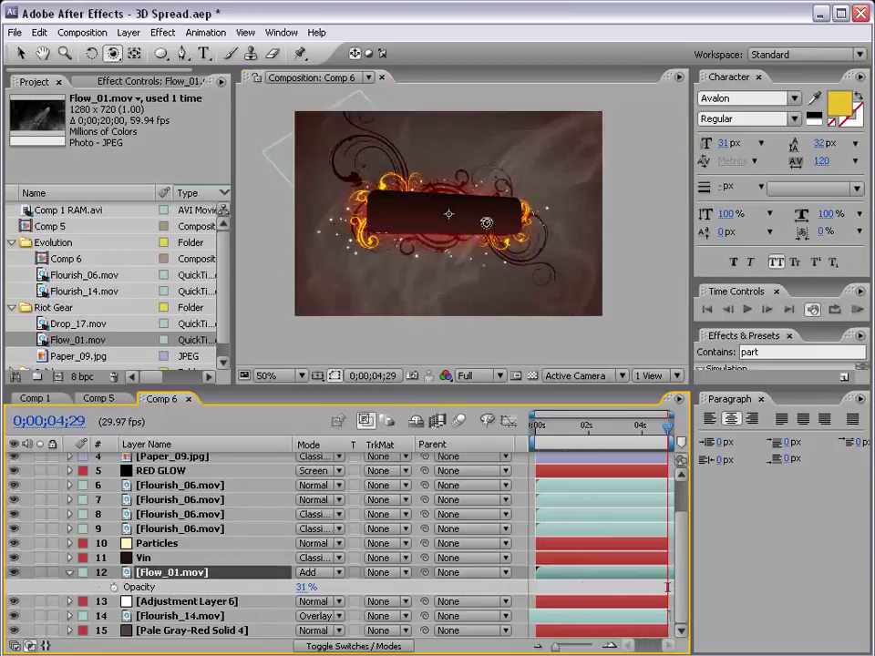
{"action": "key", "text": "KP_0"}
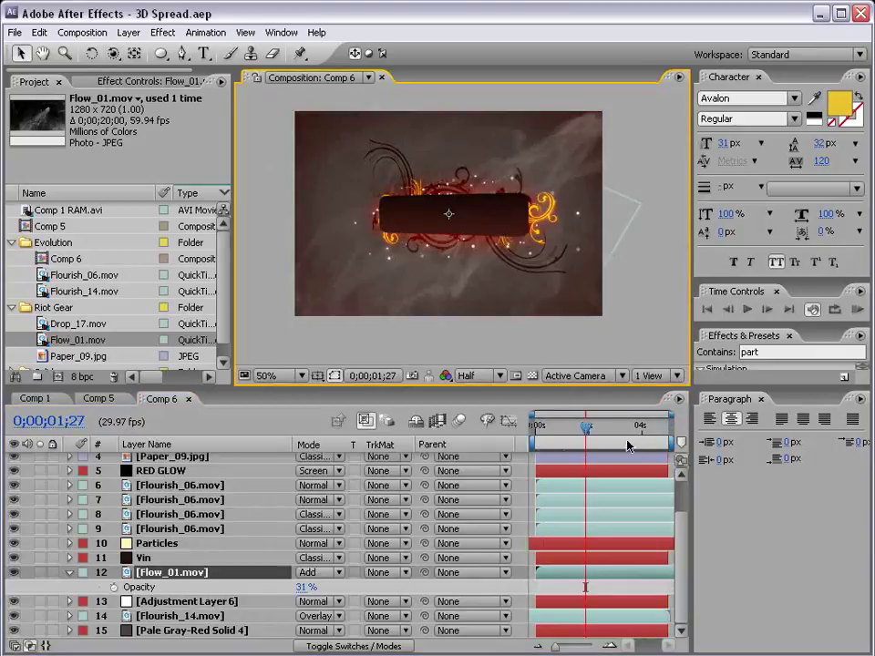
{"action": "left_click_drag", "start_coordinate": [623, 442], "coordinate": [670, 436]}
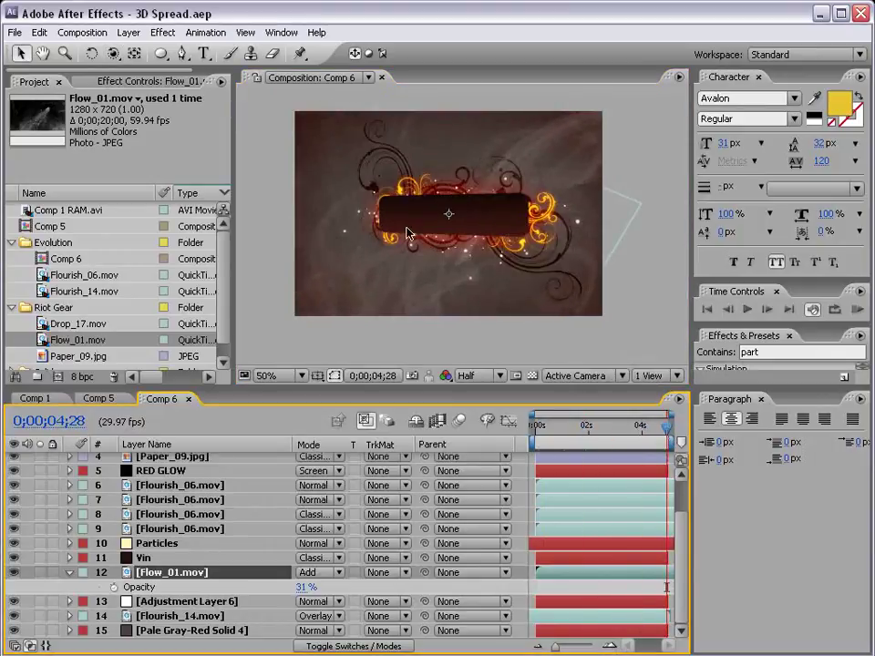
{"action": "key", "text": "c"}
{"action": "mouse_move", "coordinate": [408, 234]}
{"action": "left_mouse_down"}
{"action": "mouse_move", "coordinate": [464, 240]}
{"action": "mouse_move", "coordinate": [418, 244]}
{"action": "left_mouse_up"}
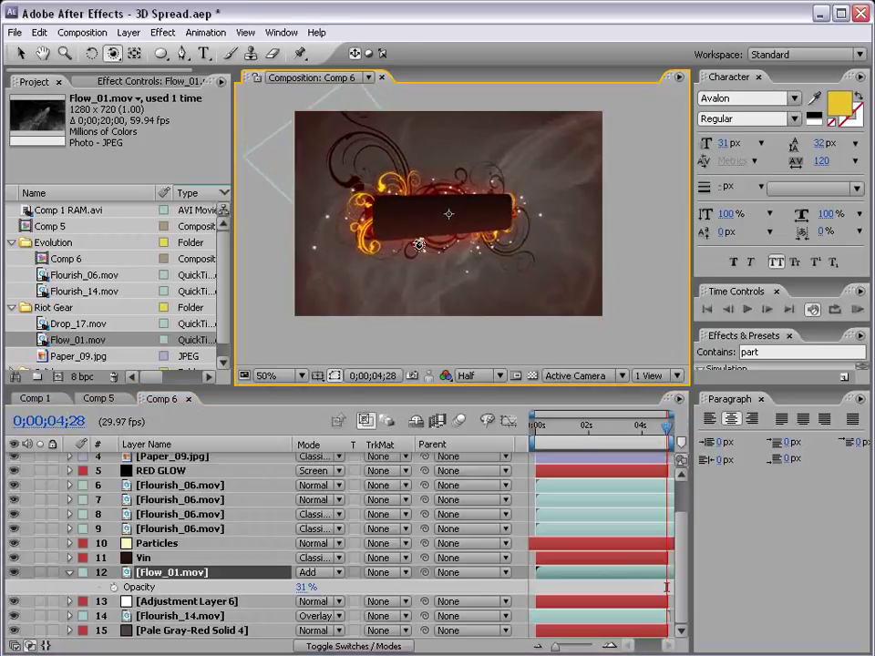